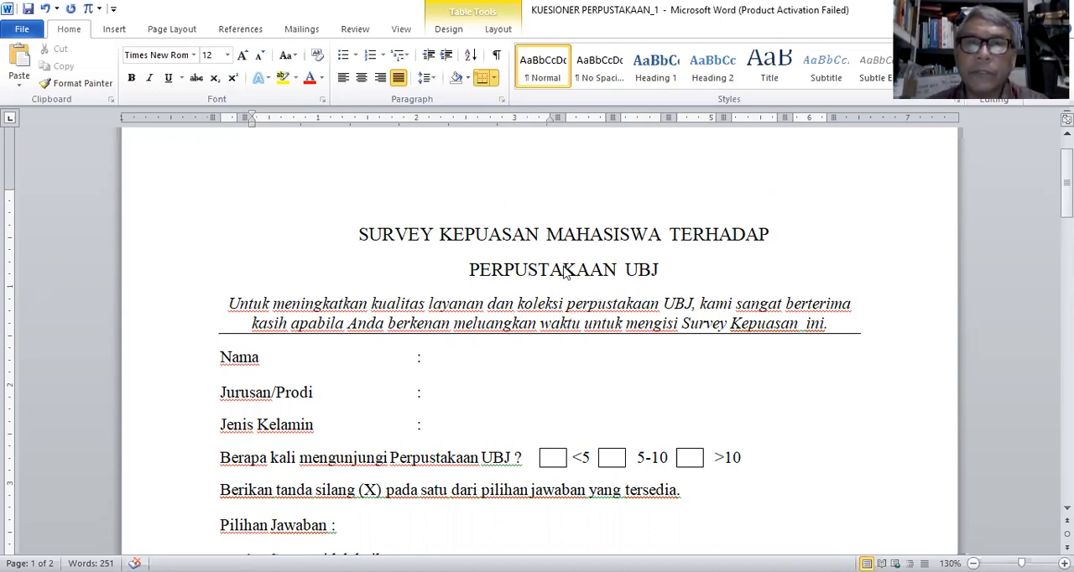
Step: Review the library satisfaction questionnaire, from the respondent fields and answer scales to the rating tables in sections A, B and C
scroll(564, 271, "down", 1)
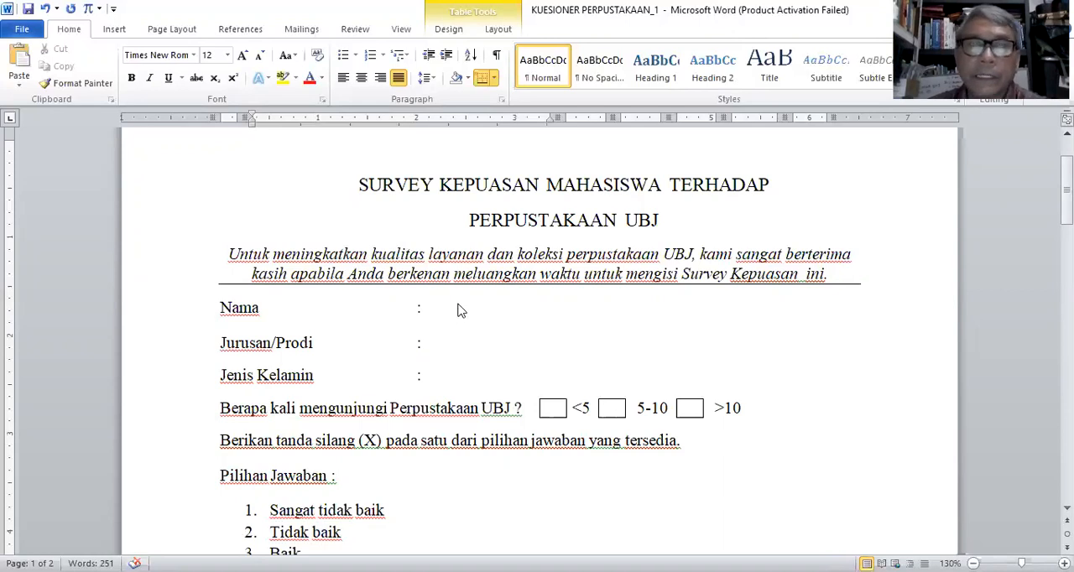
scroll(457, 308, "down", 2)
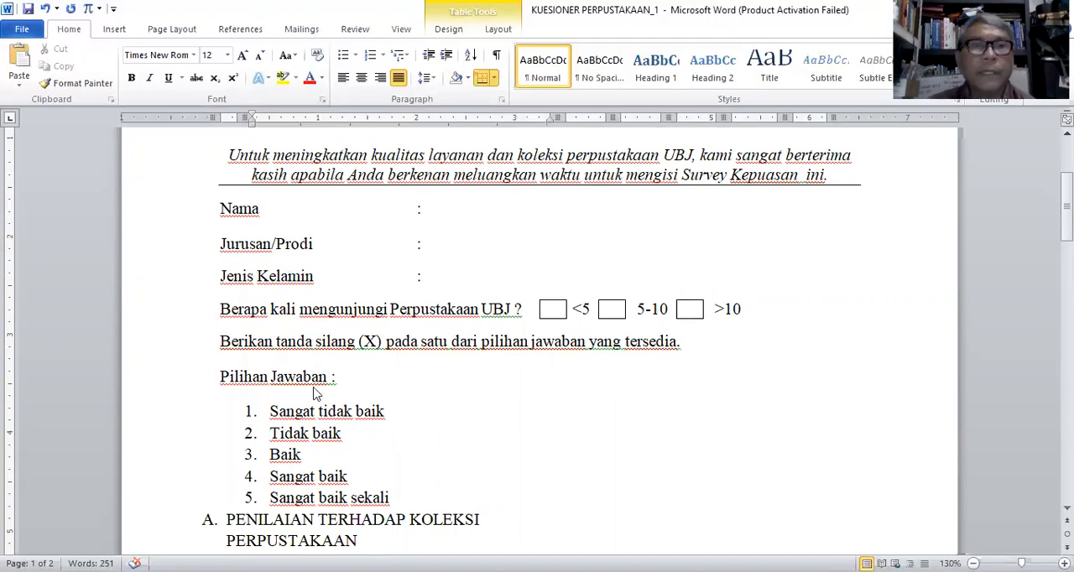
scroll(365, 385, "down", 3)
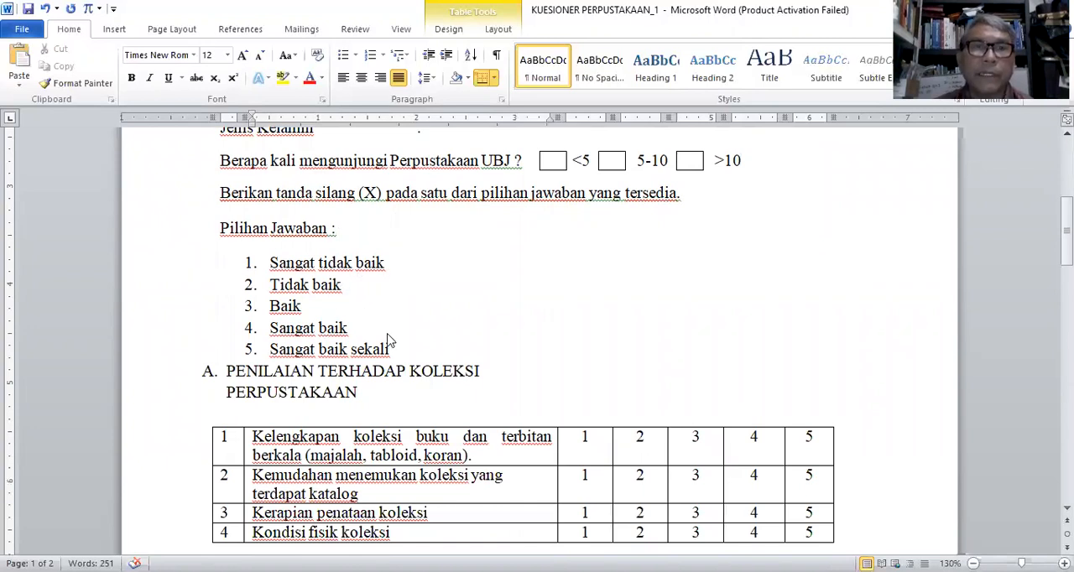
scroll(571, 376, "down", 2)
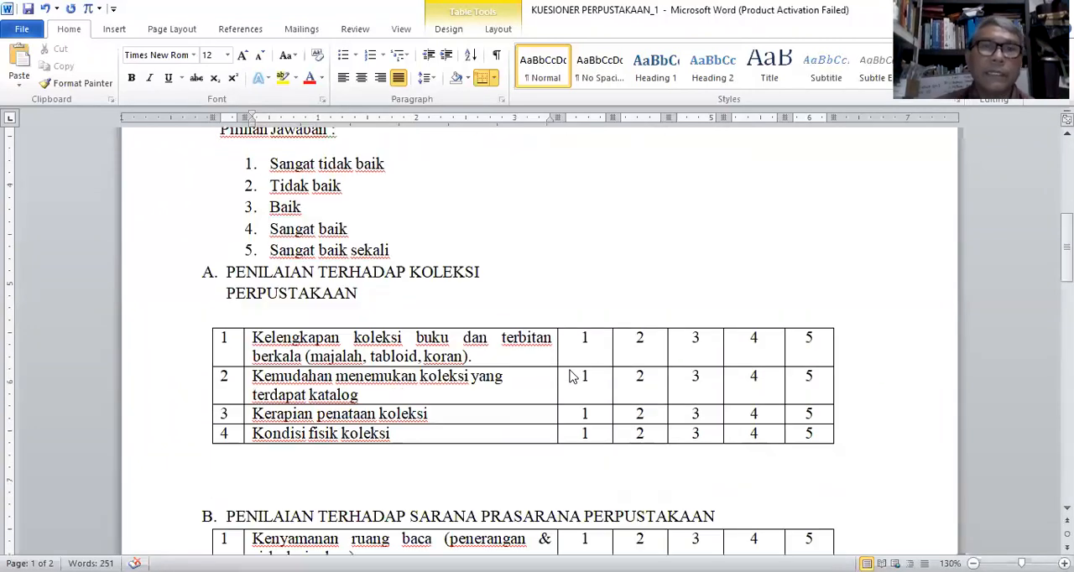
scroll(571, 377, "down", 1)
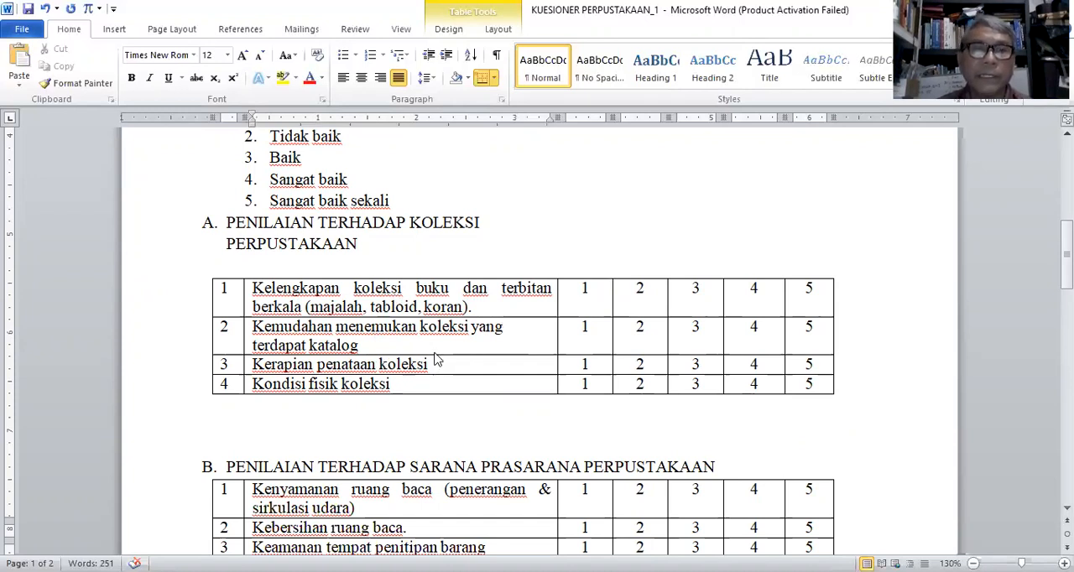
scroll(435, 359, "down", 3)
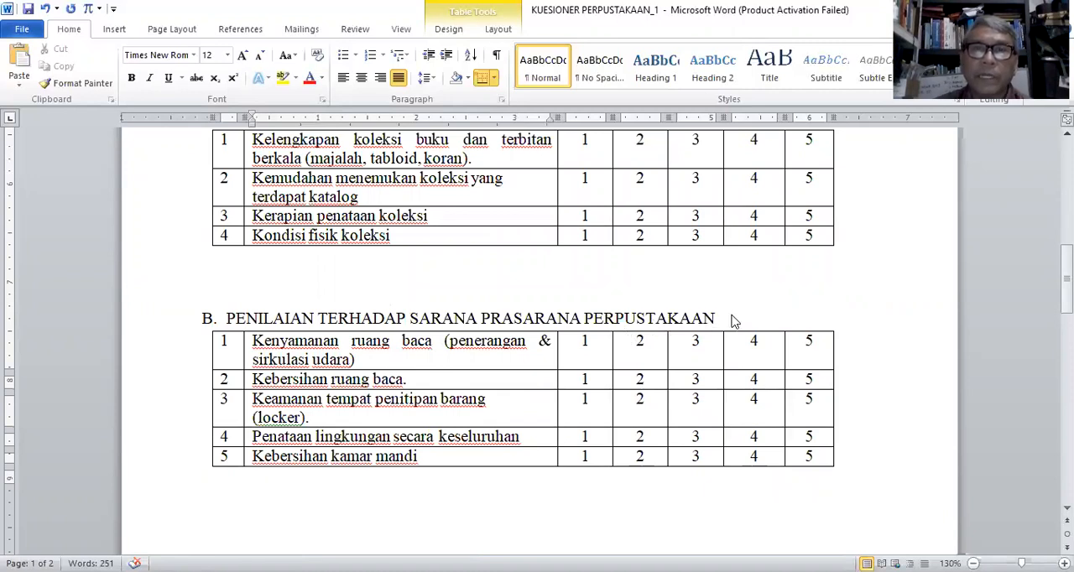
scroll(406, 377, "down", 2)
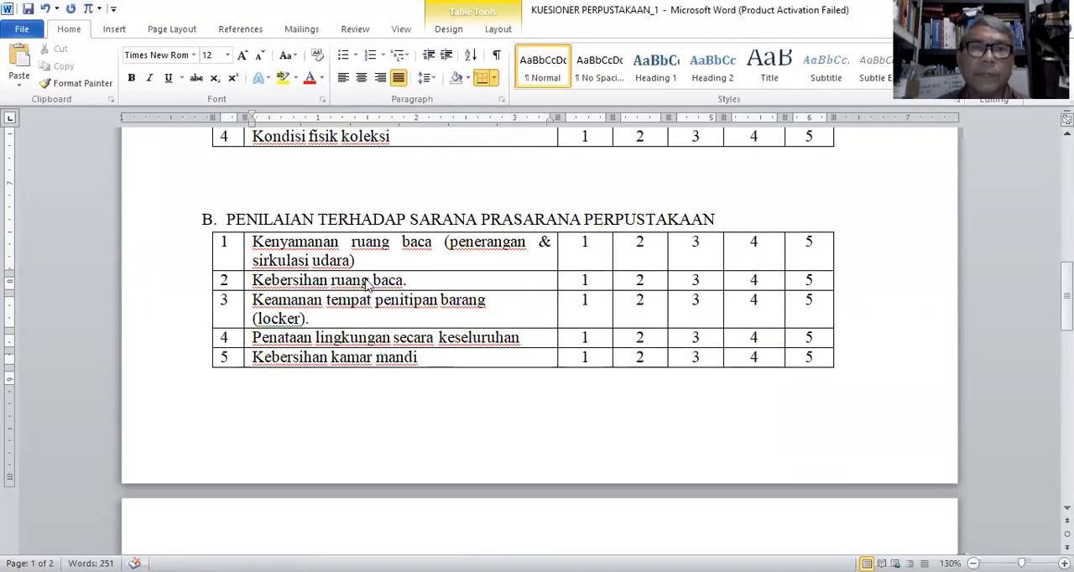
scroll(428, 287, "down", 8)
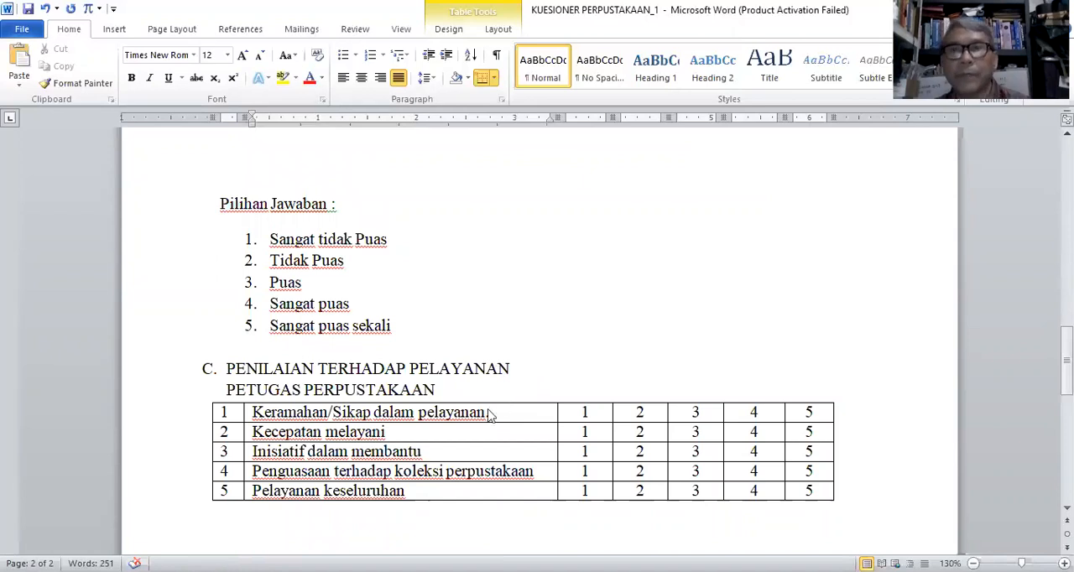
scroll(503, 364, "up", 9)
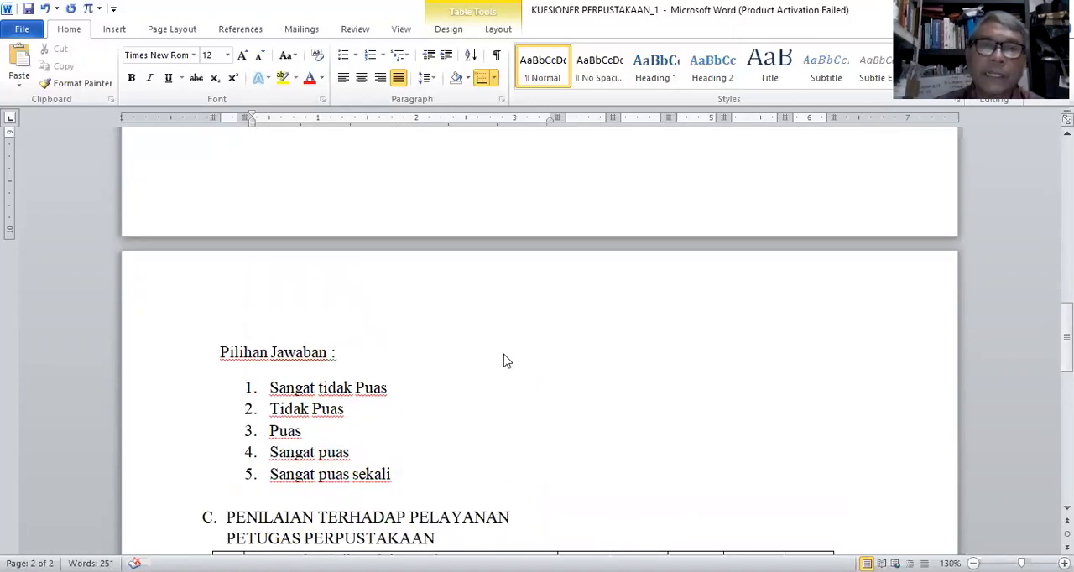
scroll(503, 393, "up", 12)
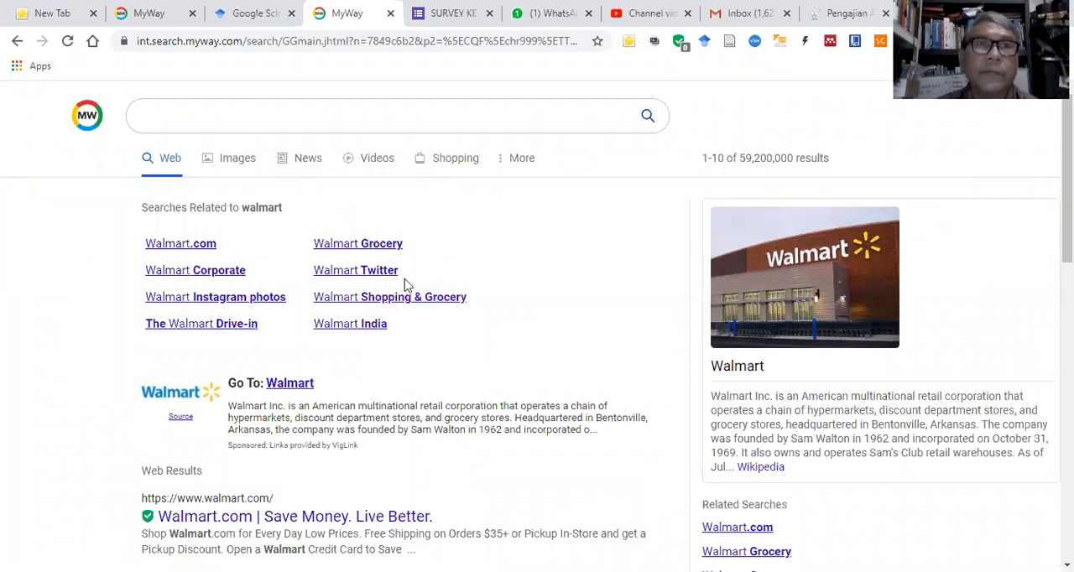
Step: Switch to Chrome and open Google Drive from the browser's apps page
left_click(233, 113)
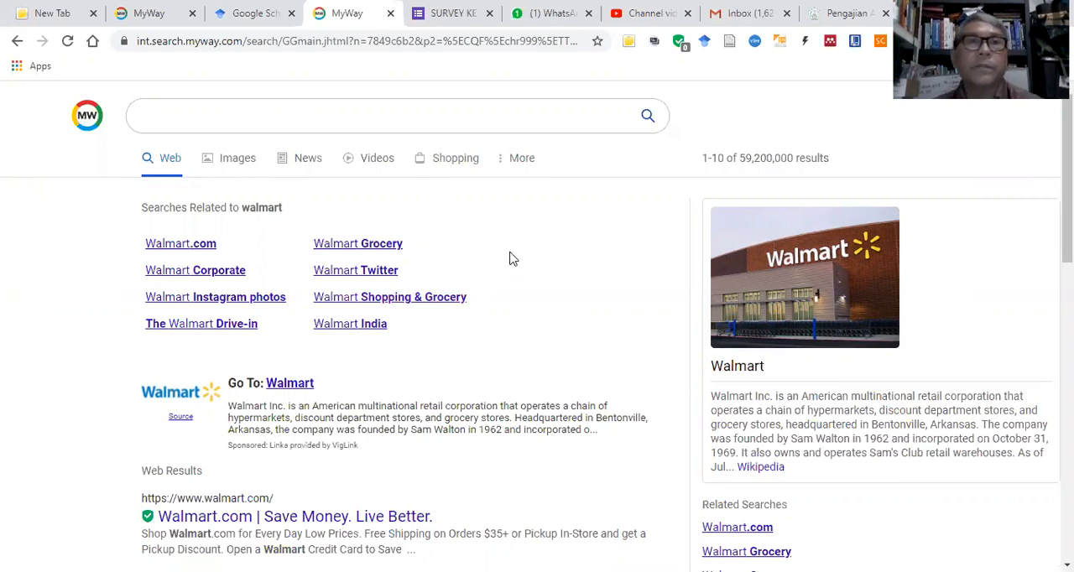
left_click(19, 68)
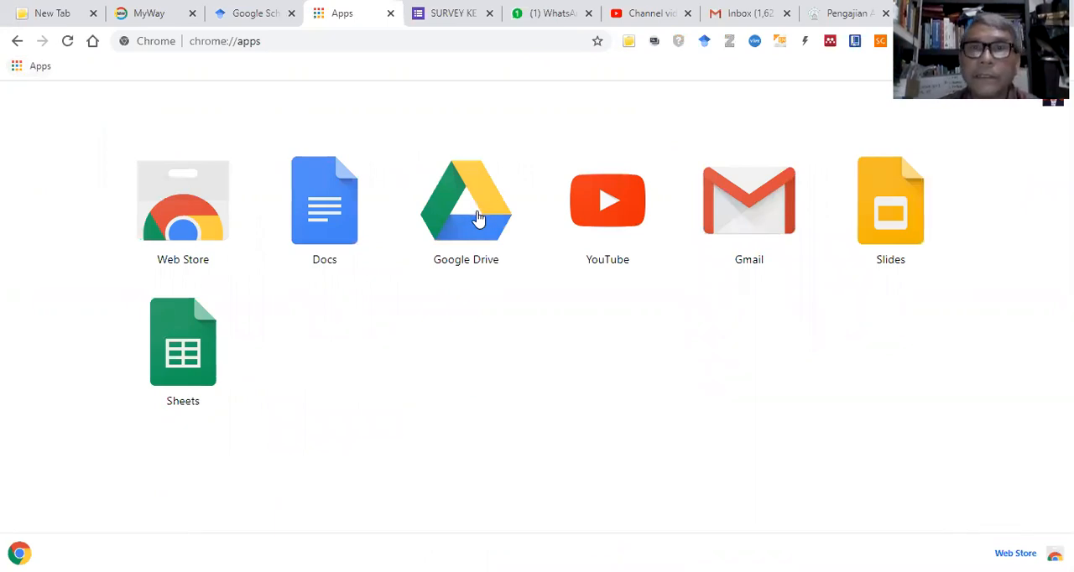
left_click(478, 219)
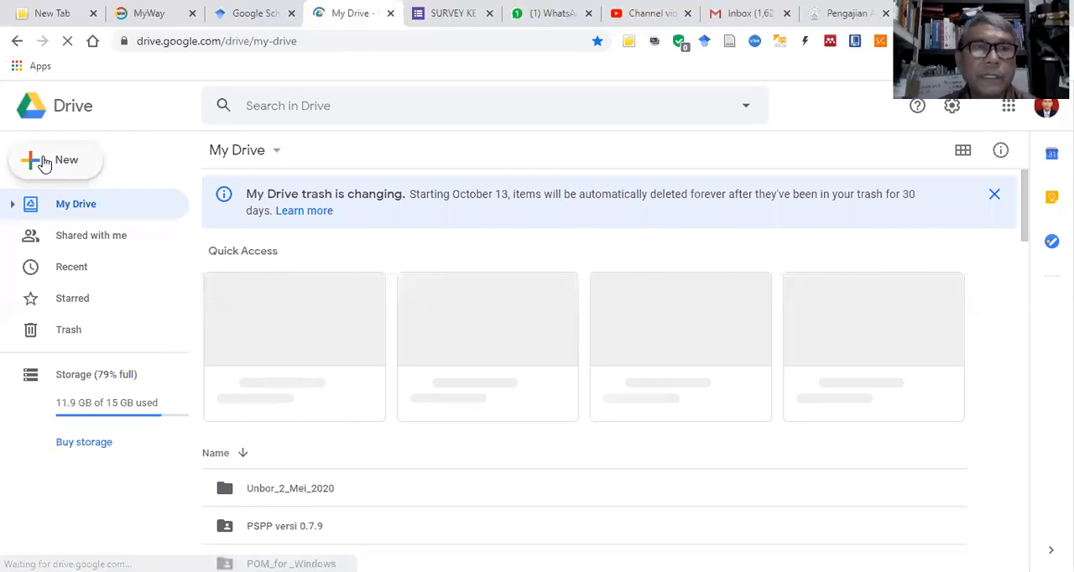
Step: Create a new blank Google Forms form in My Drive
left_click(44, 164)
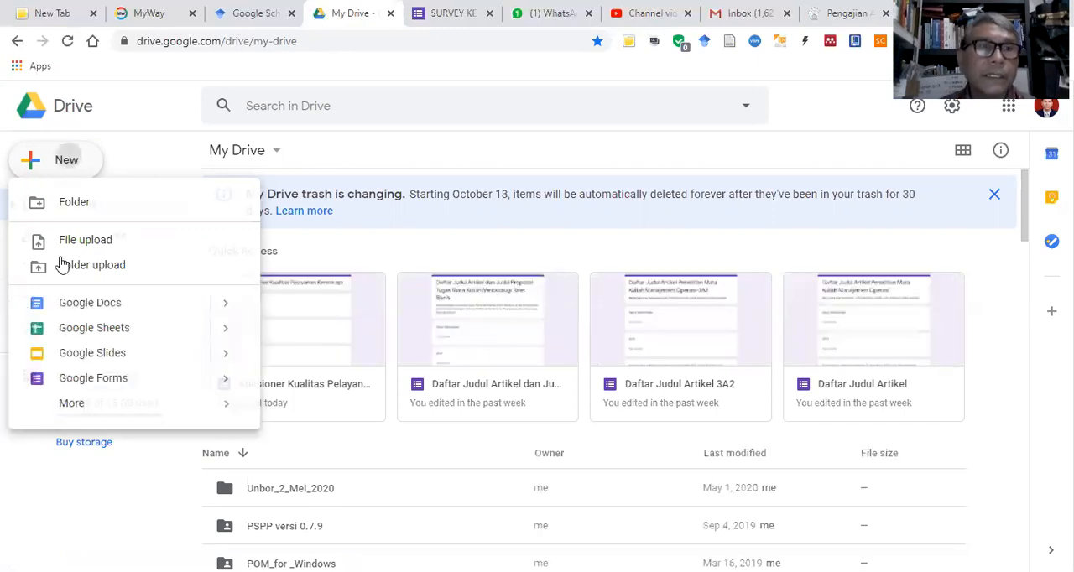
left_click(59, 172)
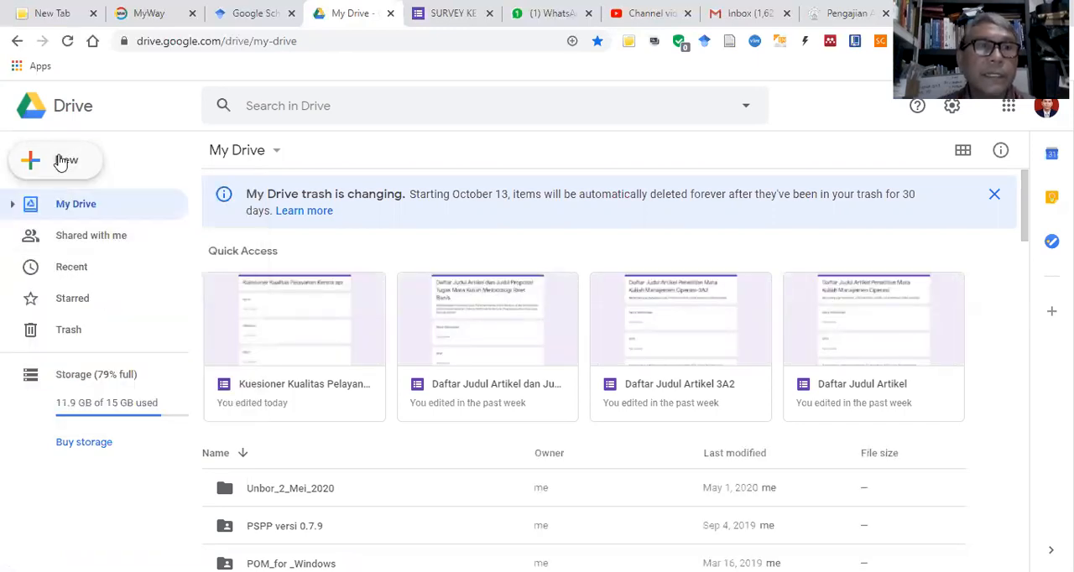
left_click(60, 161)
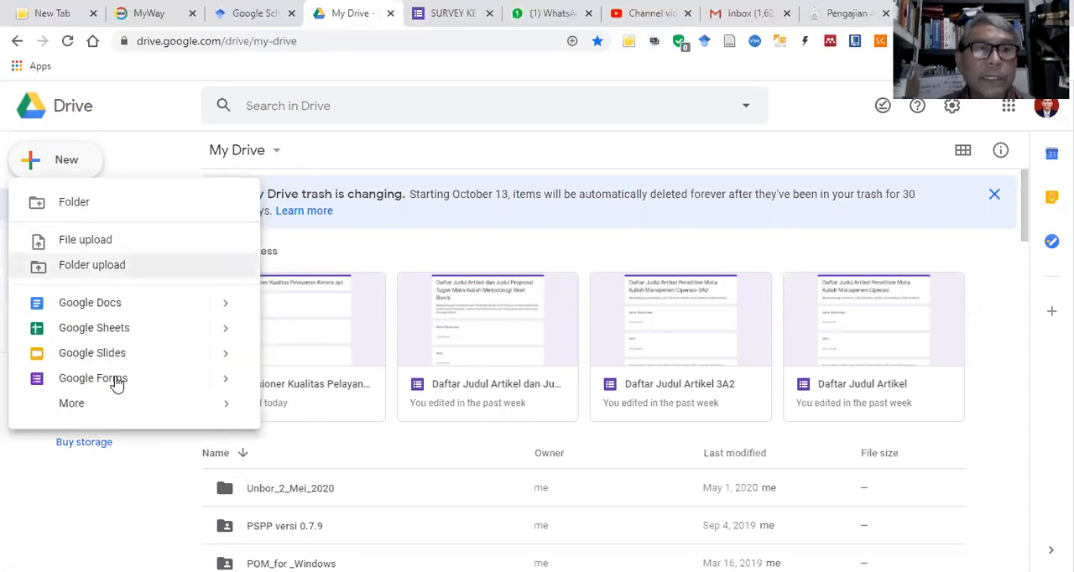
left_click(230, 384)
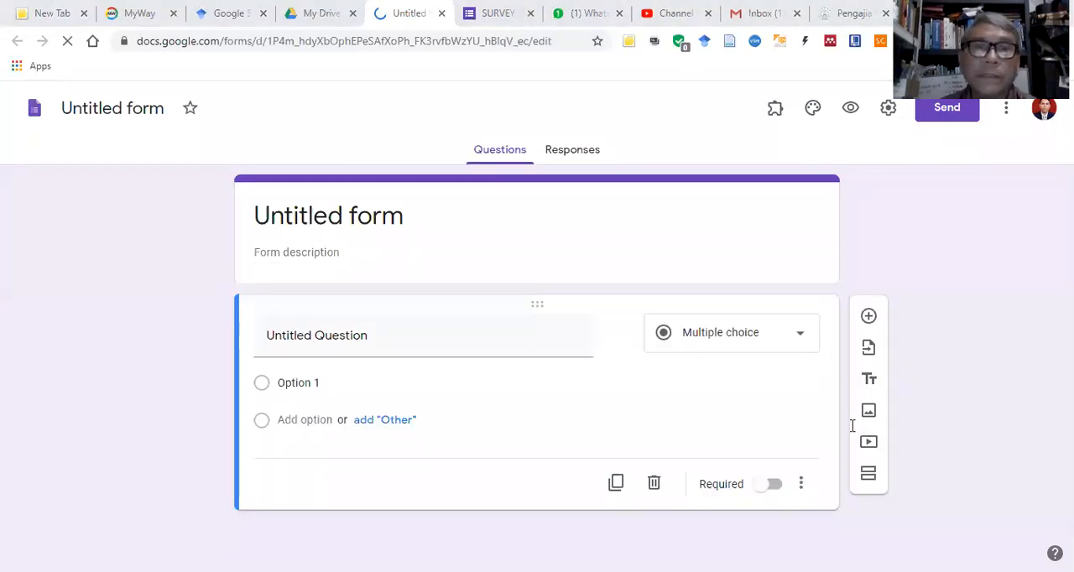
Step: Copy the heading "SURVEY KEPUASAN MAHASISWA TERHADAP PERPUSTAKAAN UBJ" from the Word questionnaire into the Google form as its title
key("alt+Tab")
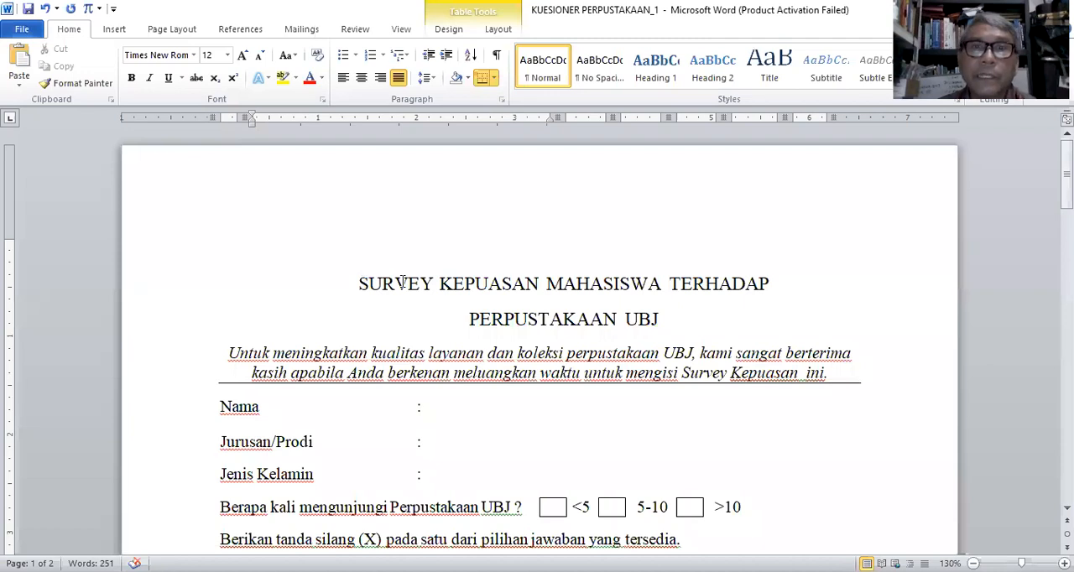
left_click(540, 287, "shift")
left_click(659, 324, "shift")
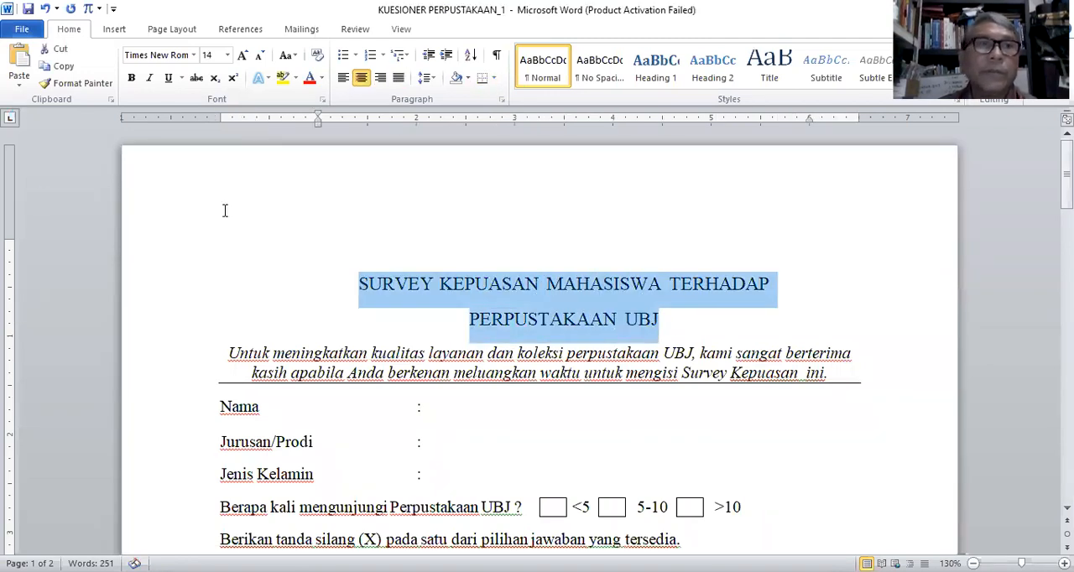
left_click(70, 67)
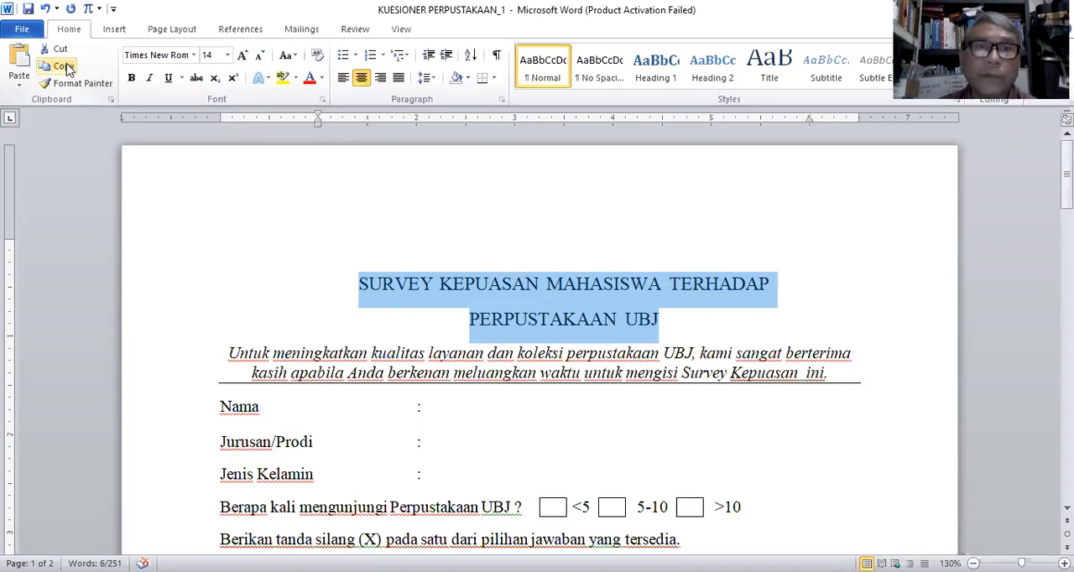
left_click(824, 443)
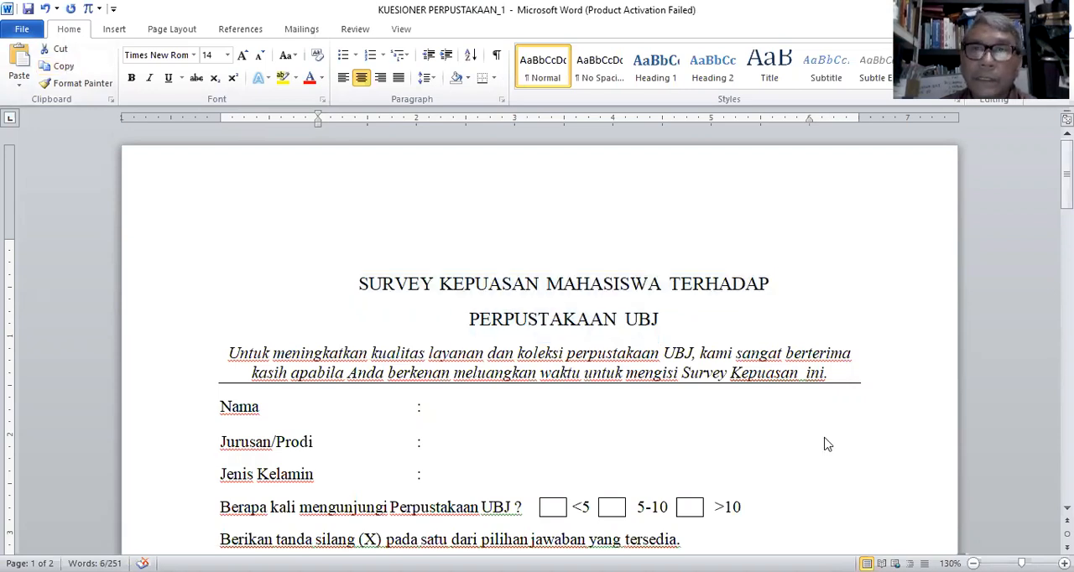
key("alt+Tab")
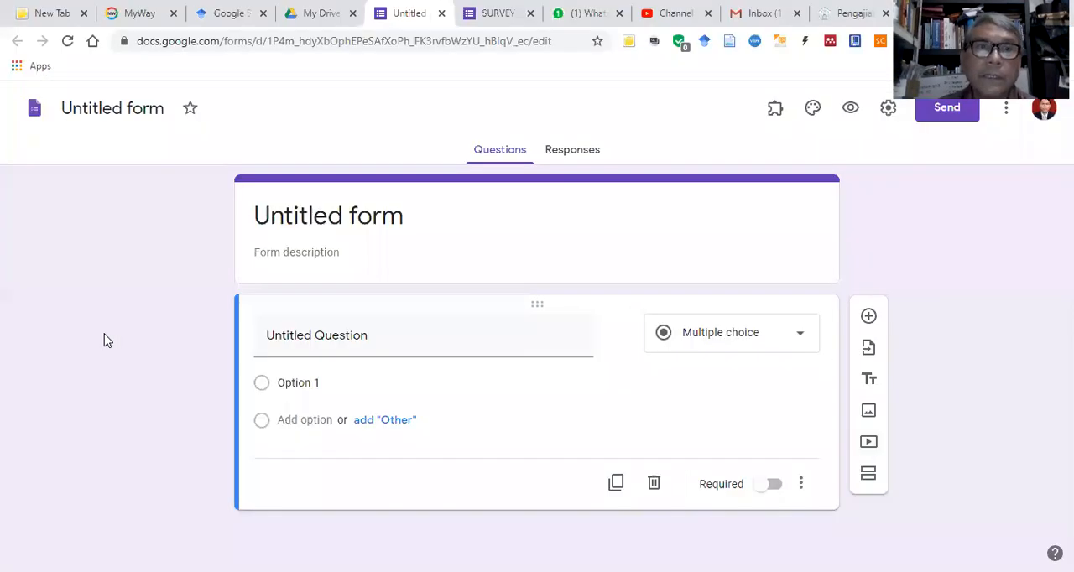
left_click(254, 217)
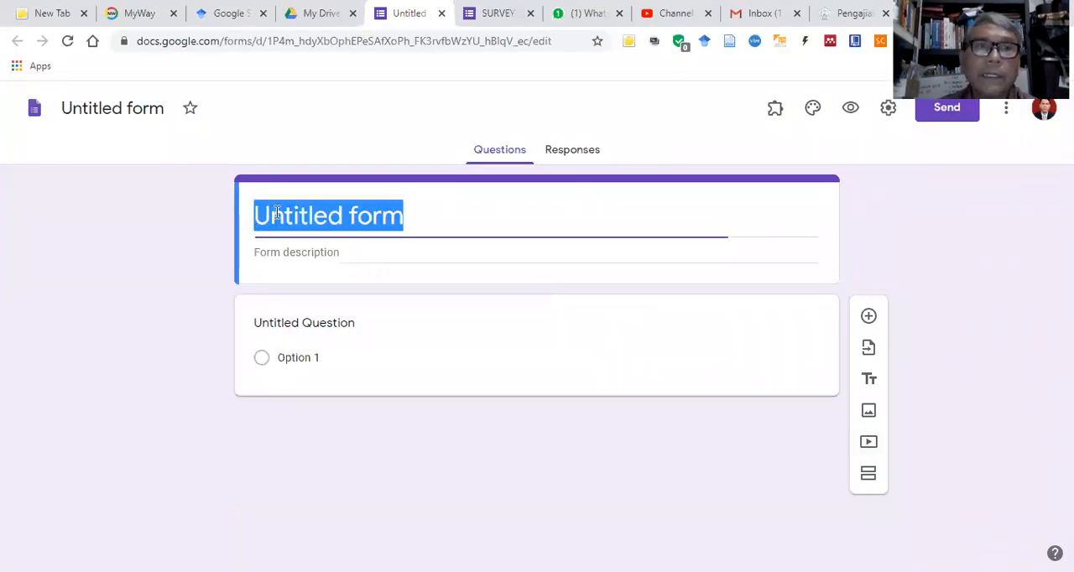
right_click(278, 210)
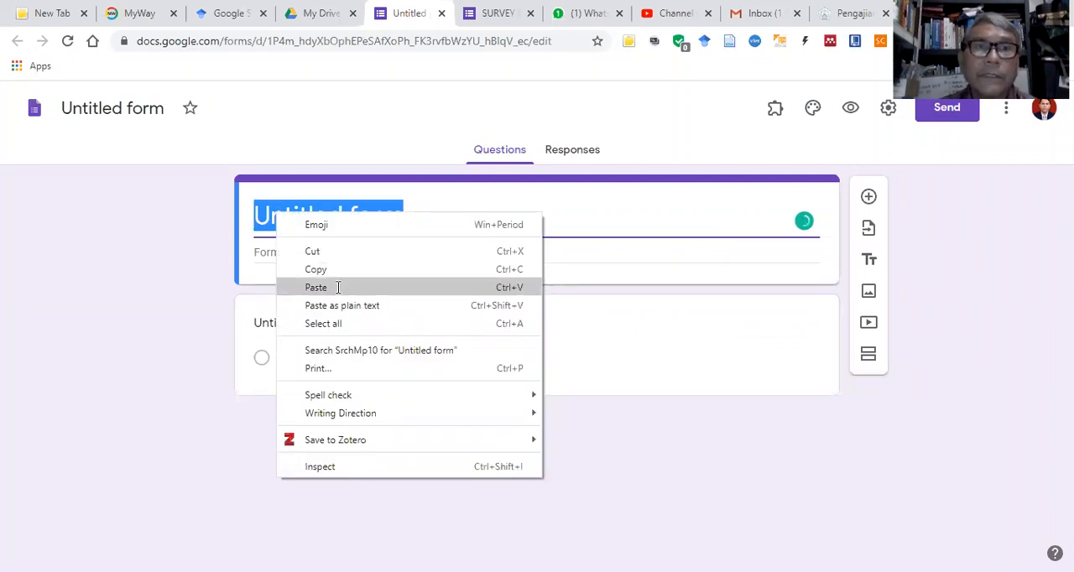
left_click(337, 288)
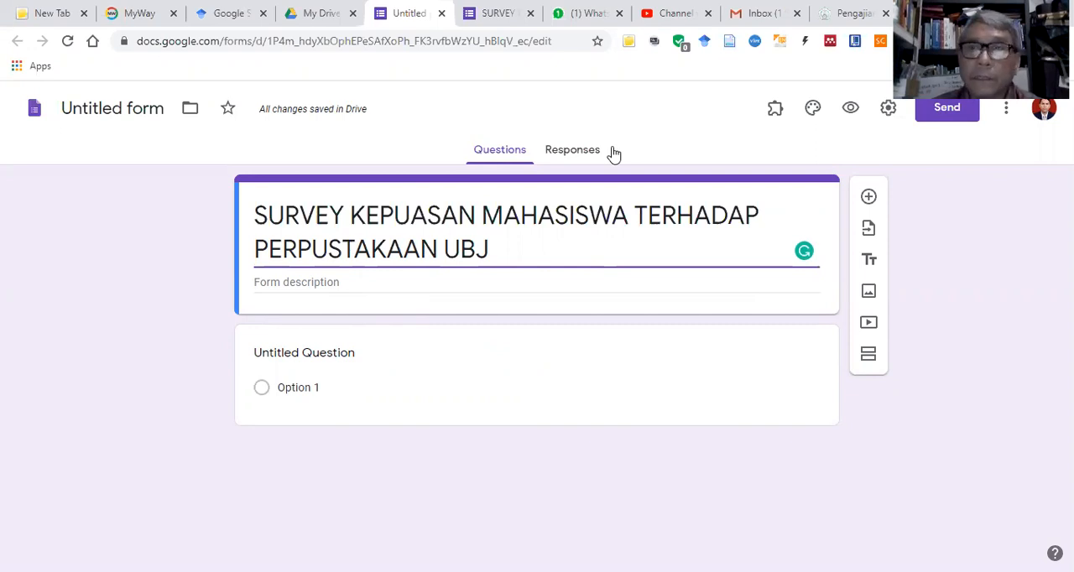
Step: Copy the italic introduction starting "Untuk meningkatkan kualitas layanan" from the Word questionnaire into the Google form's description
key("alt+Tab")
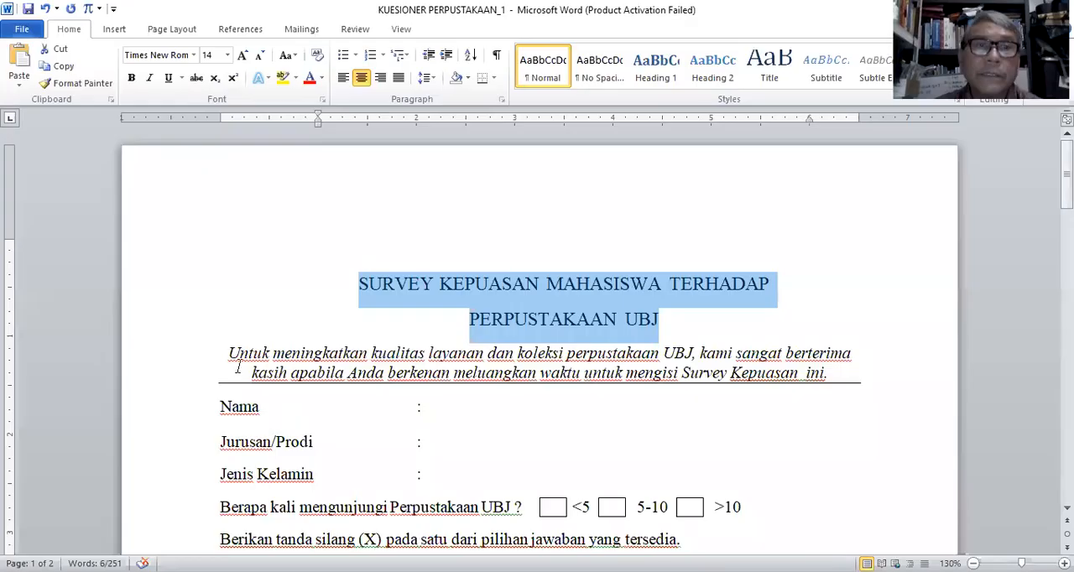
left_click_drag(228, 353, 430, 353)
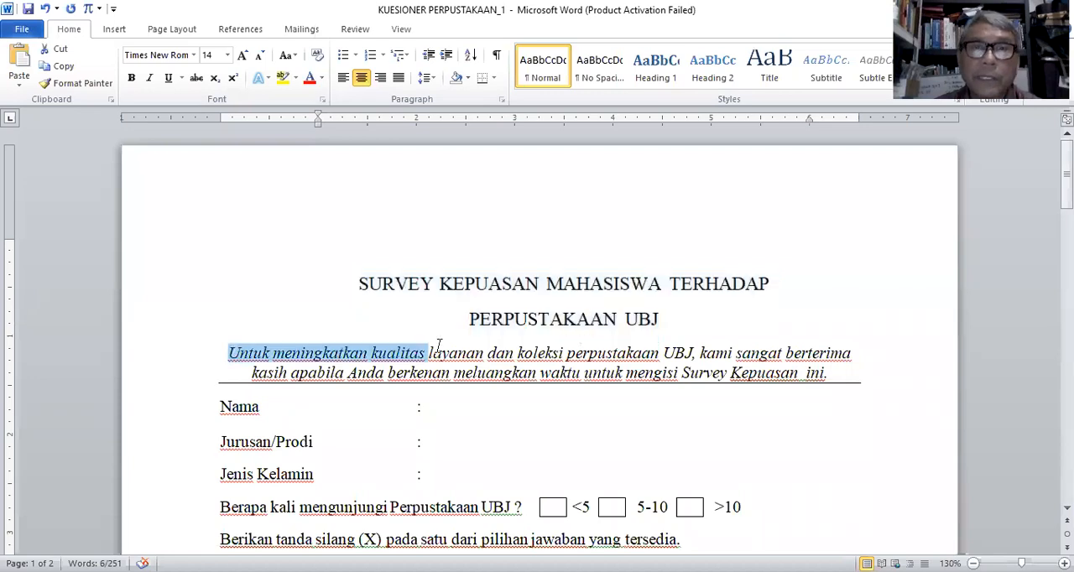
left_click(828, 372, "shift")
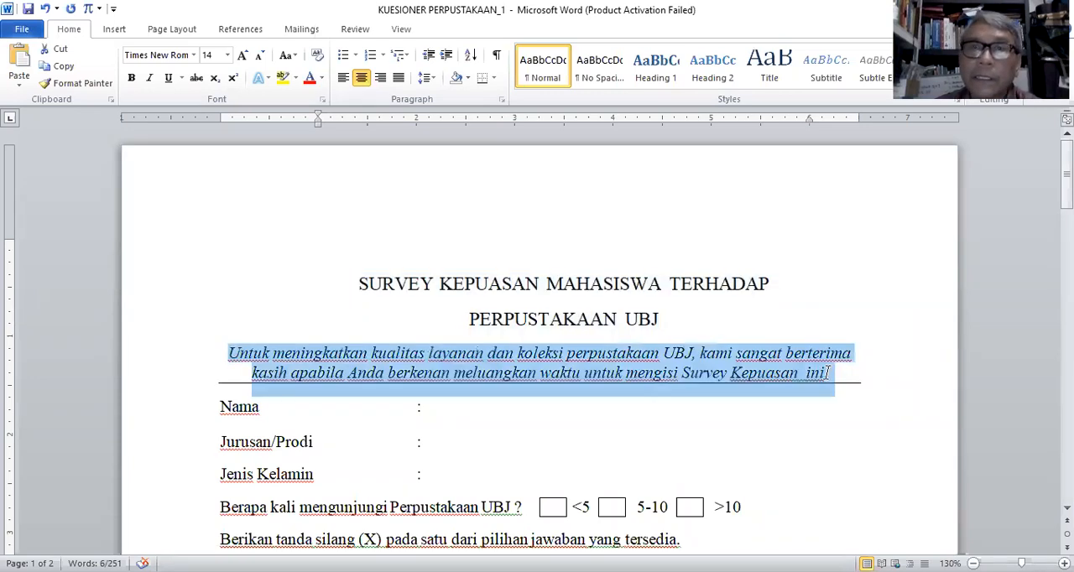
left_click(64, 71)
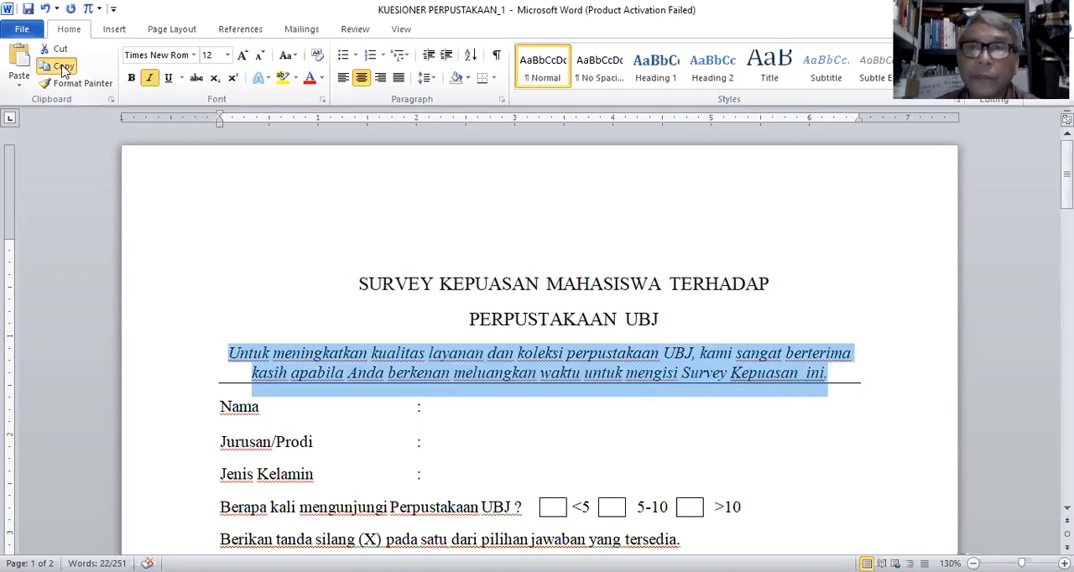
key("alt+Tab")
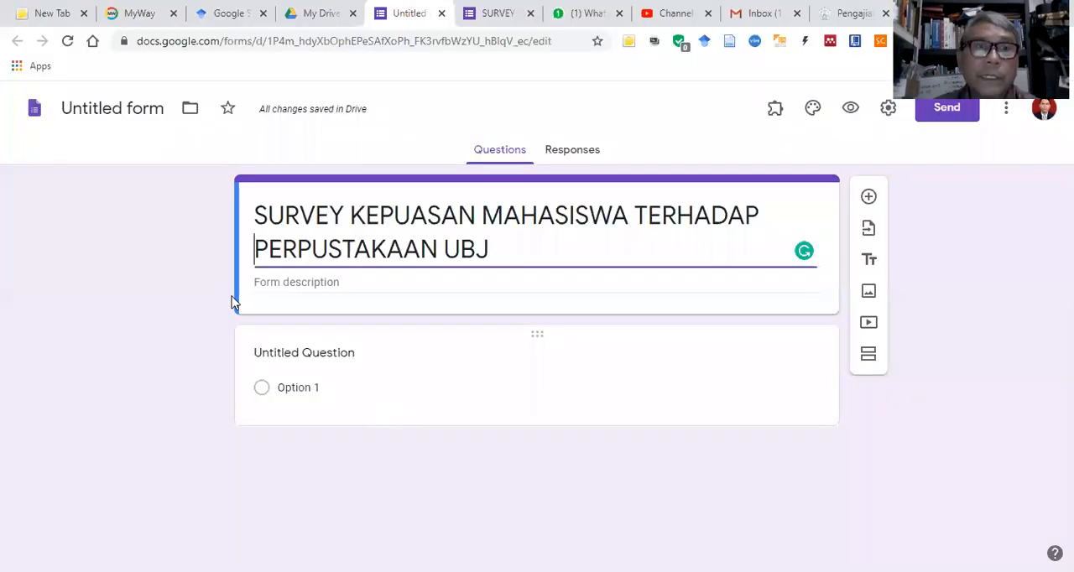
left_click(262, 282)
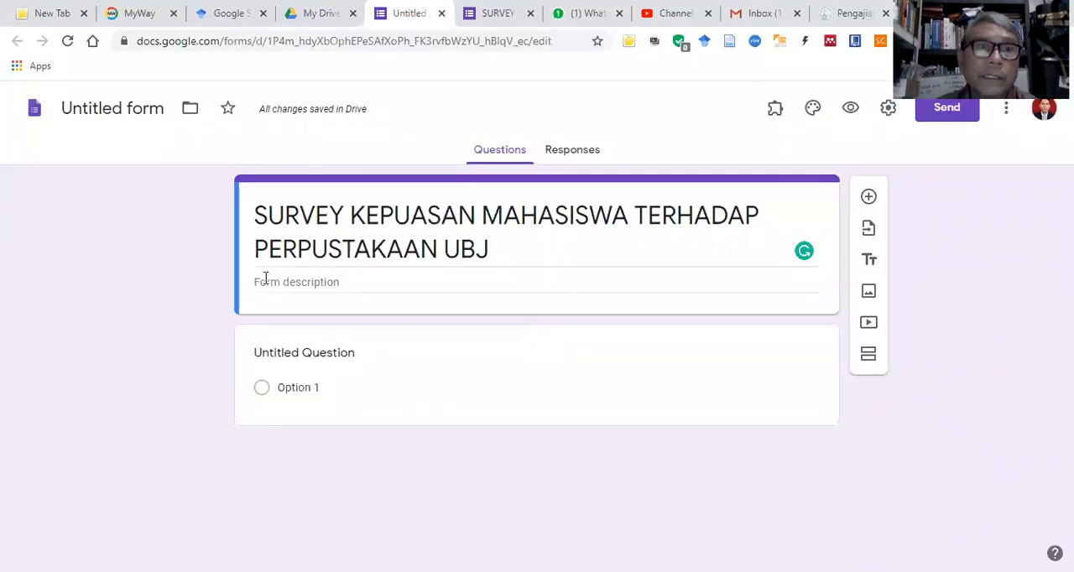
right_click(263, 284)
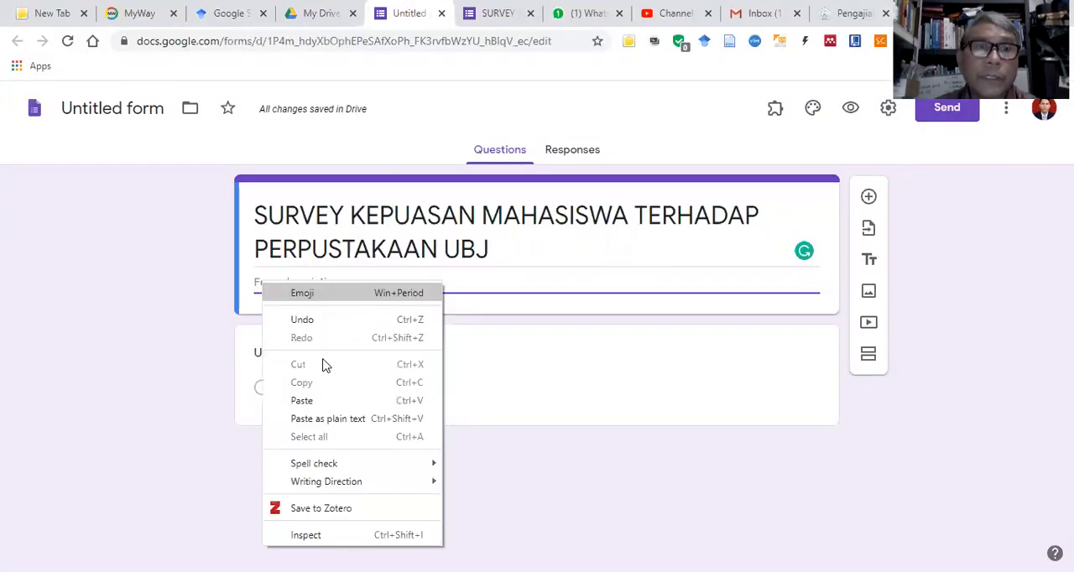
left_click(322, 407)
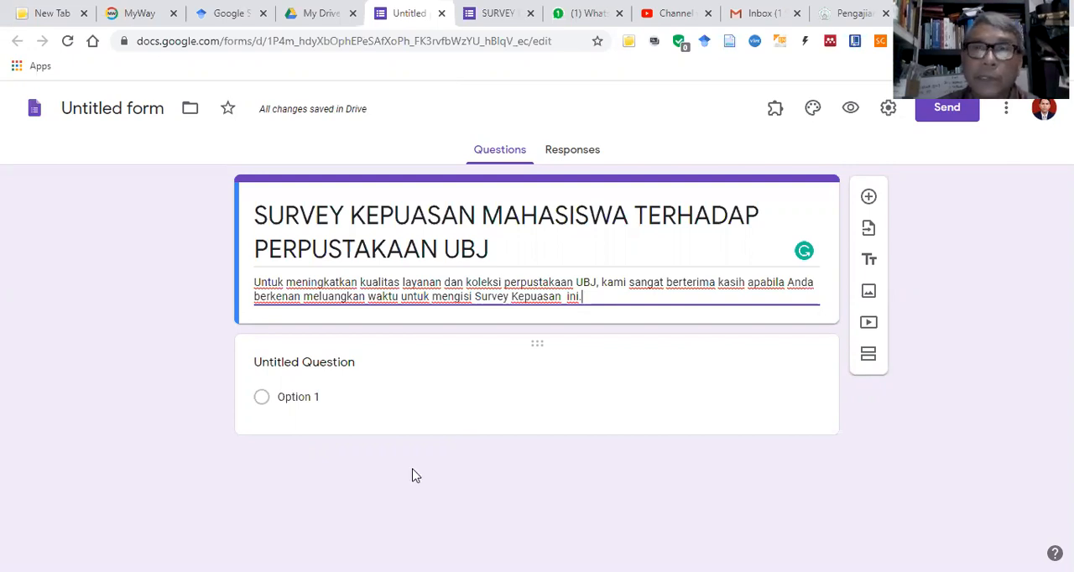
Step: Turn the form's untitled first question into a Short answer question titled "Nama:", following the Word questionnaire
key("alt+Tab")
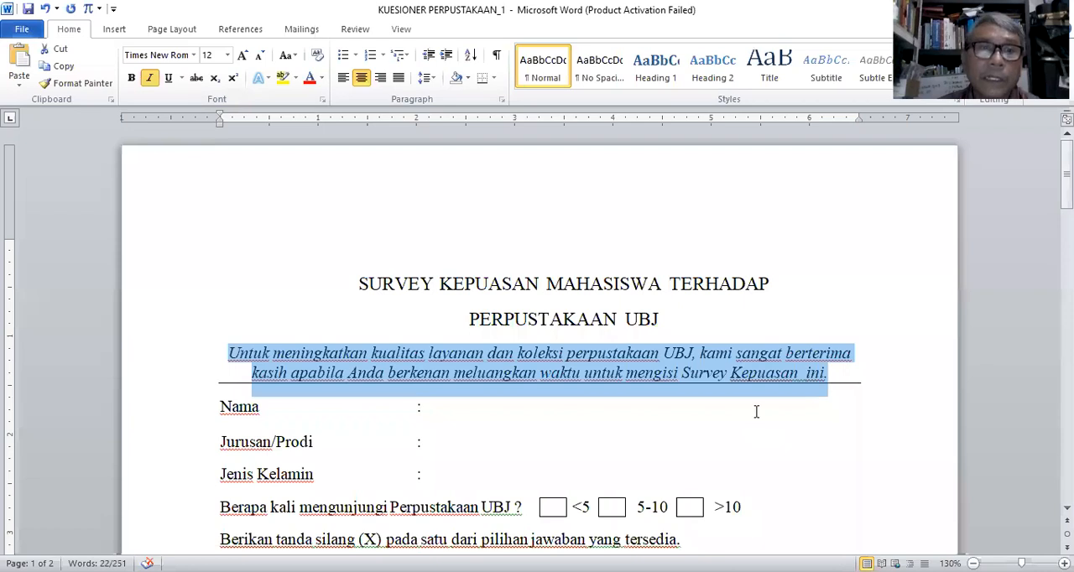
scroll(334, 290, "down", 1)
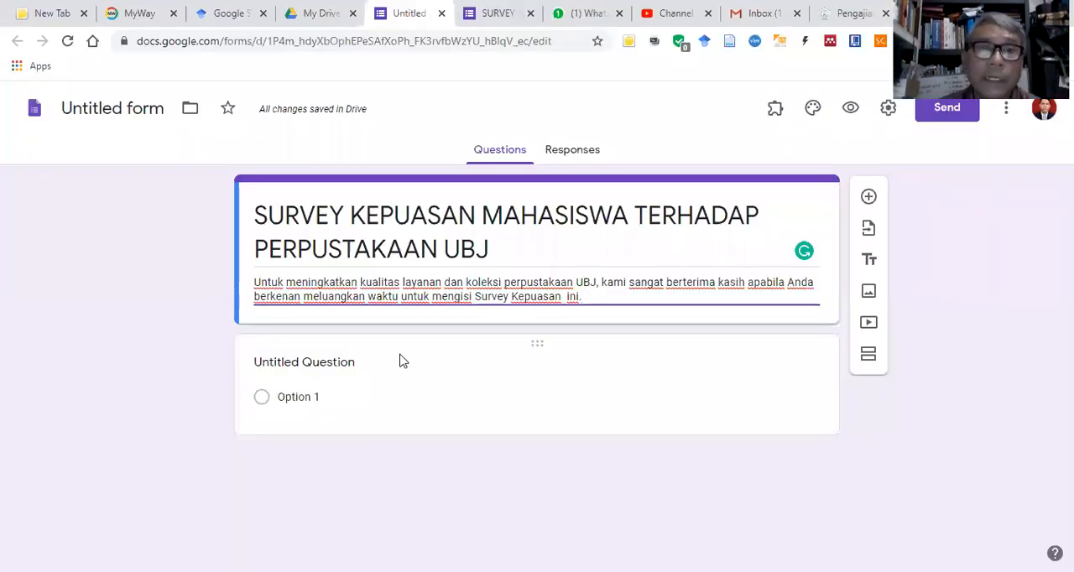
left_click(481, 362)
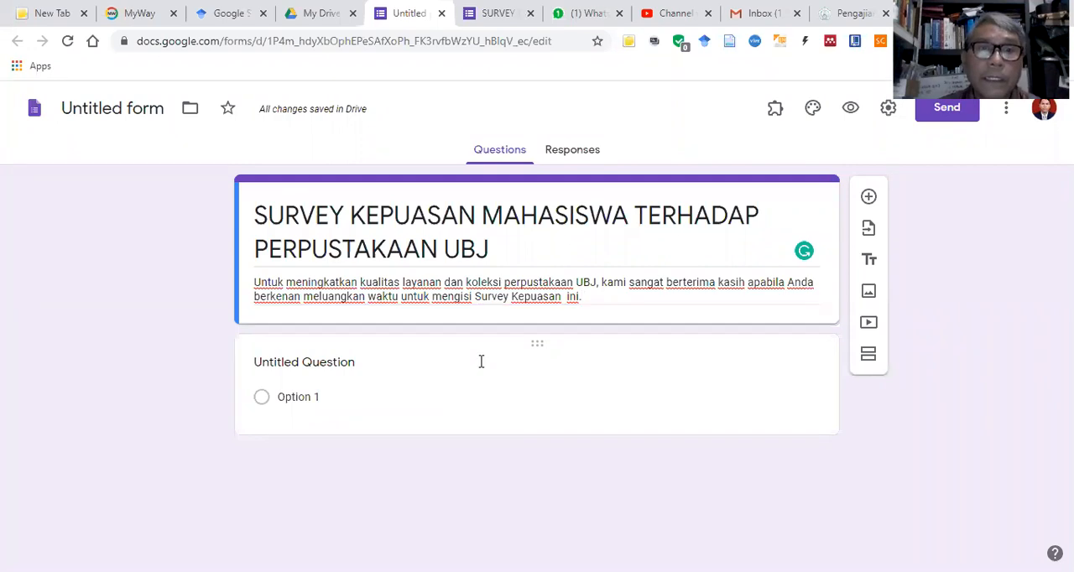
left_click(781, 420)
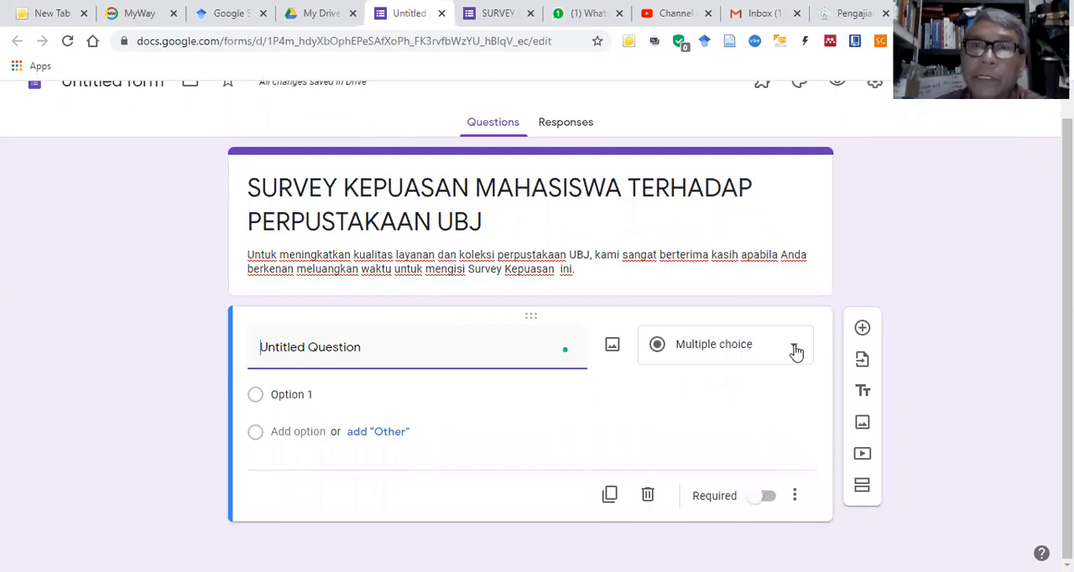
left_click(795, 351)
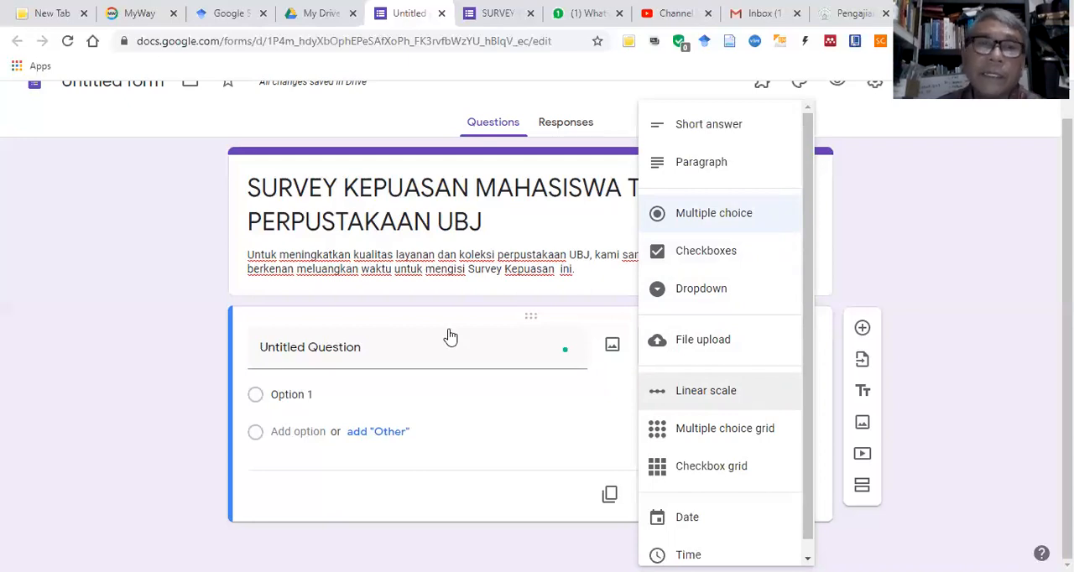
left_click(763, 133)
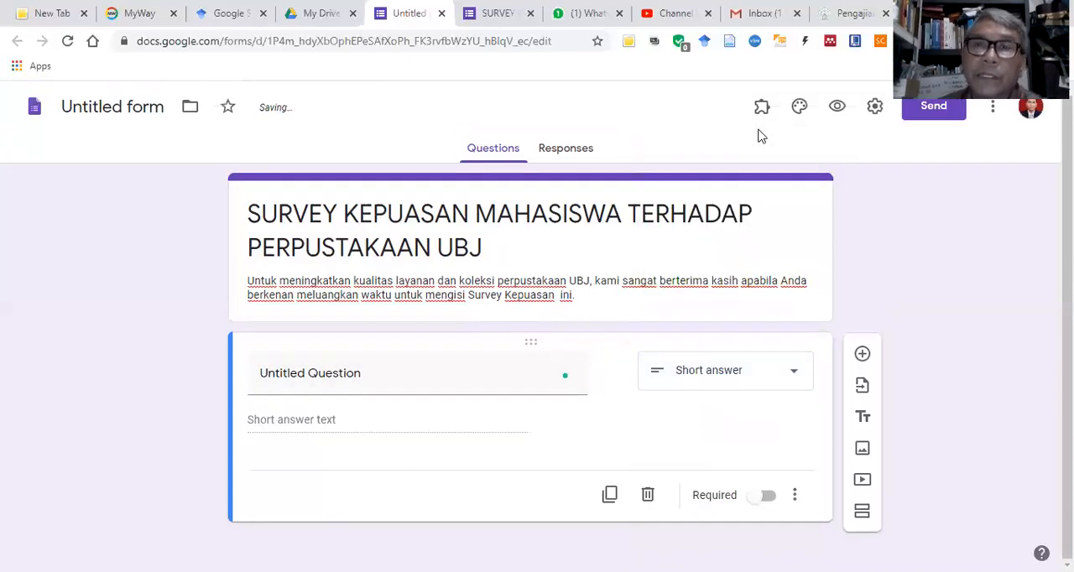
left_click(371, 383)
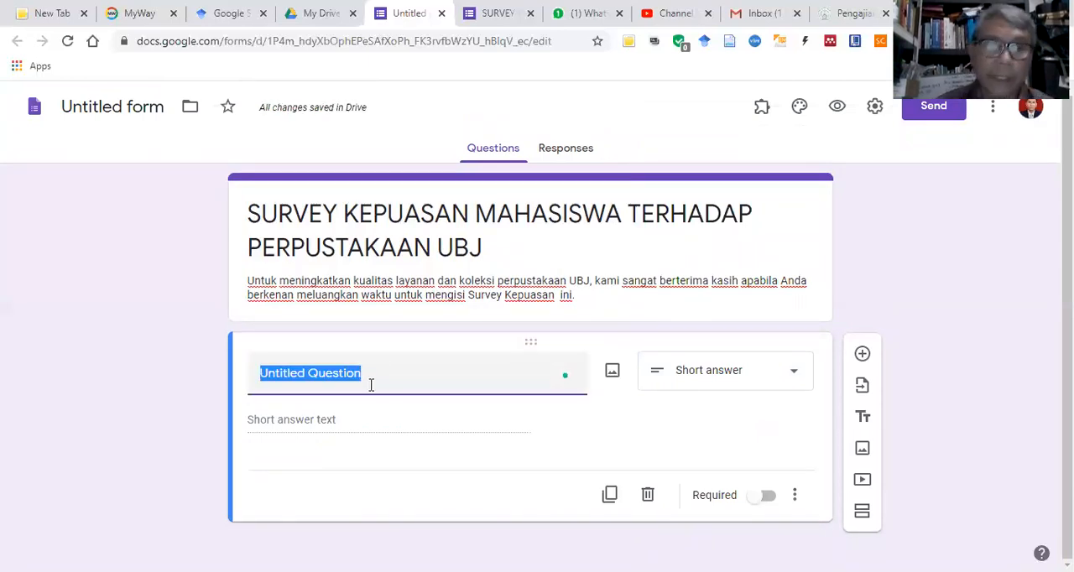
type("Na")
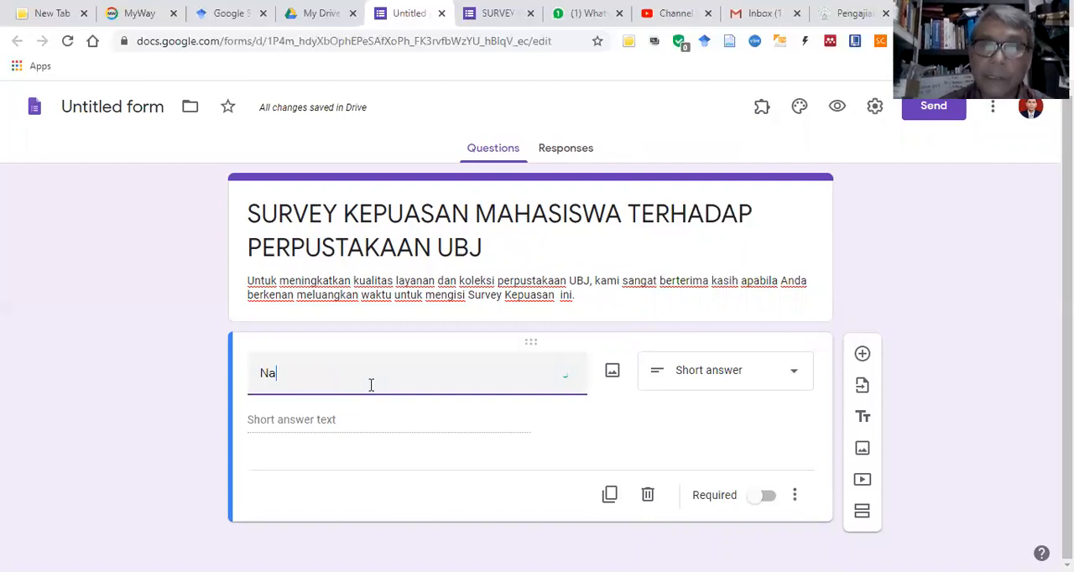
type("ma:")
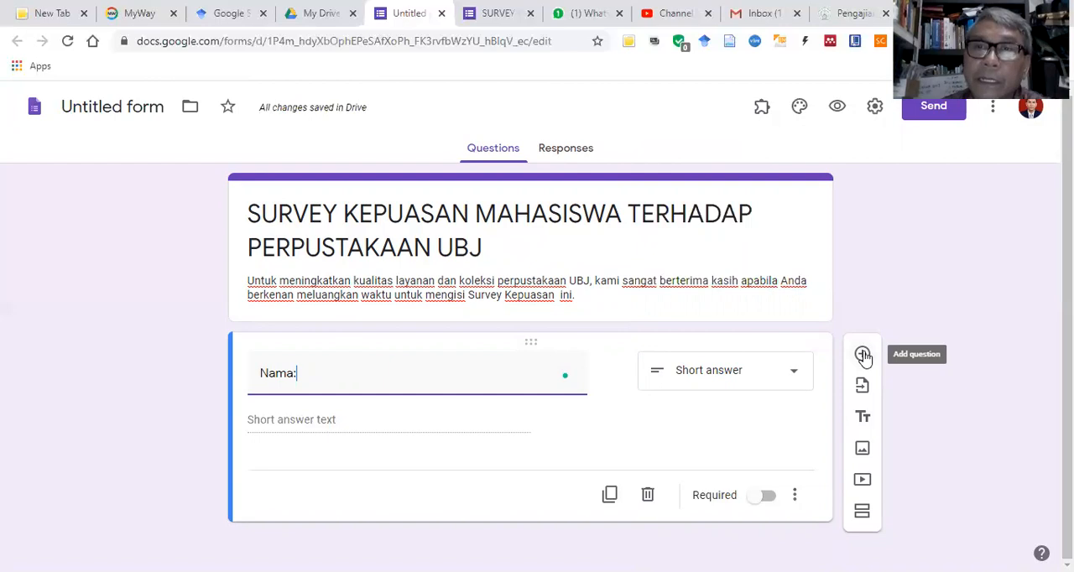
Step: Add a second question below "Nama:" with the title "Jenis kelamin"
left_click(864, 357)
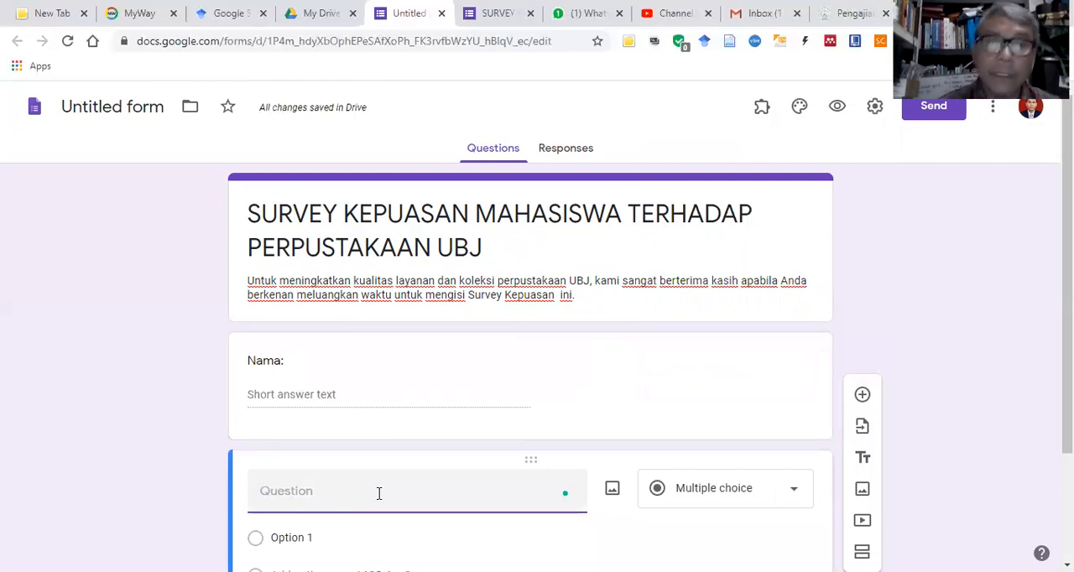
type("Jenis")
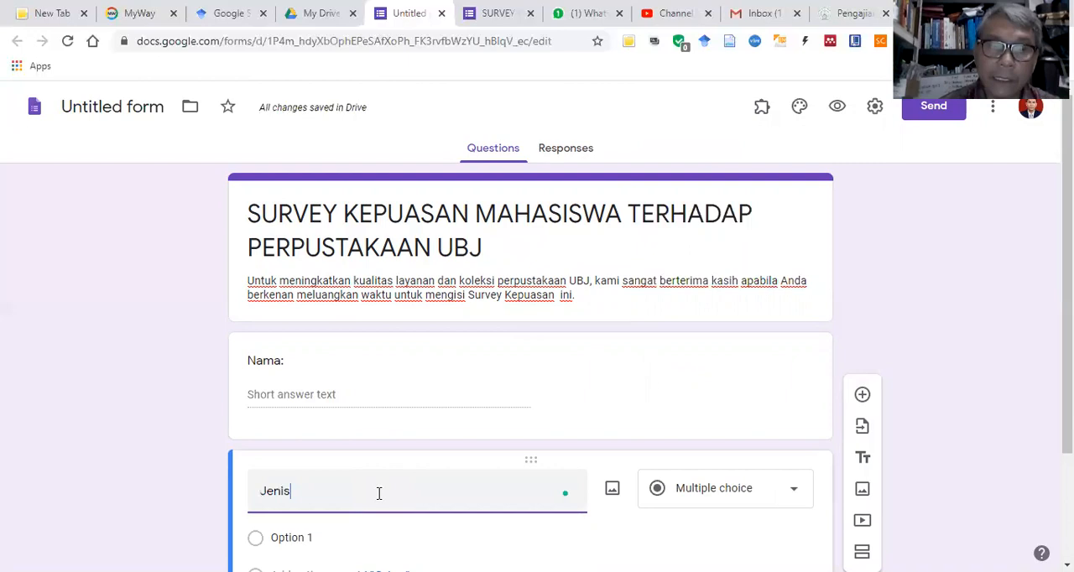
type(" kelam")
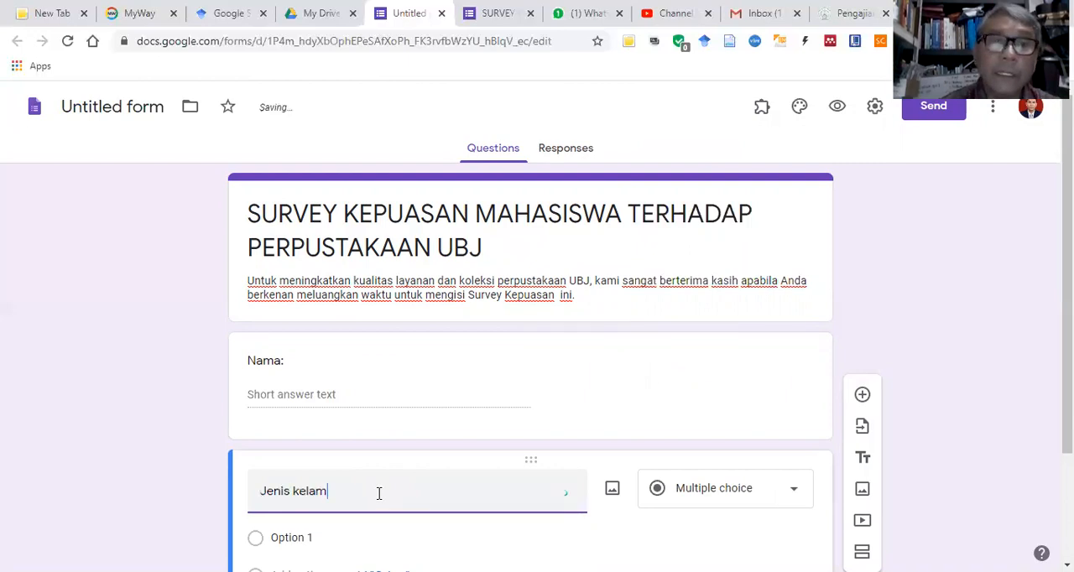
type("in")
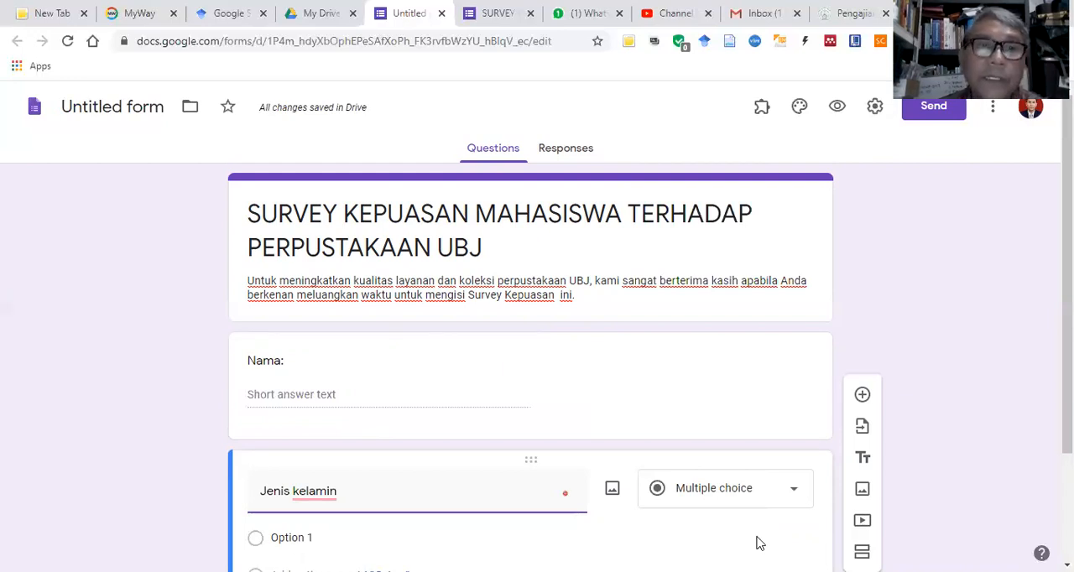
Step: Give the "Jenis kelamin" question the two answer options "Perempuan" and "Lak-laki"
scroll(338, 438, "down", 2)
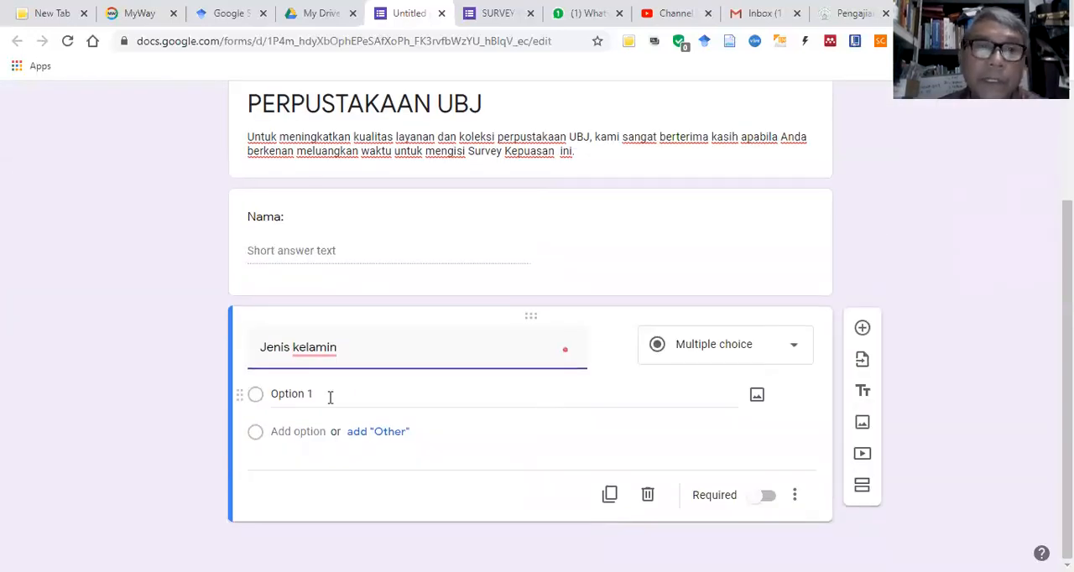
left_click(329, 395)
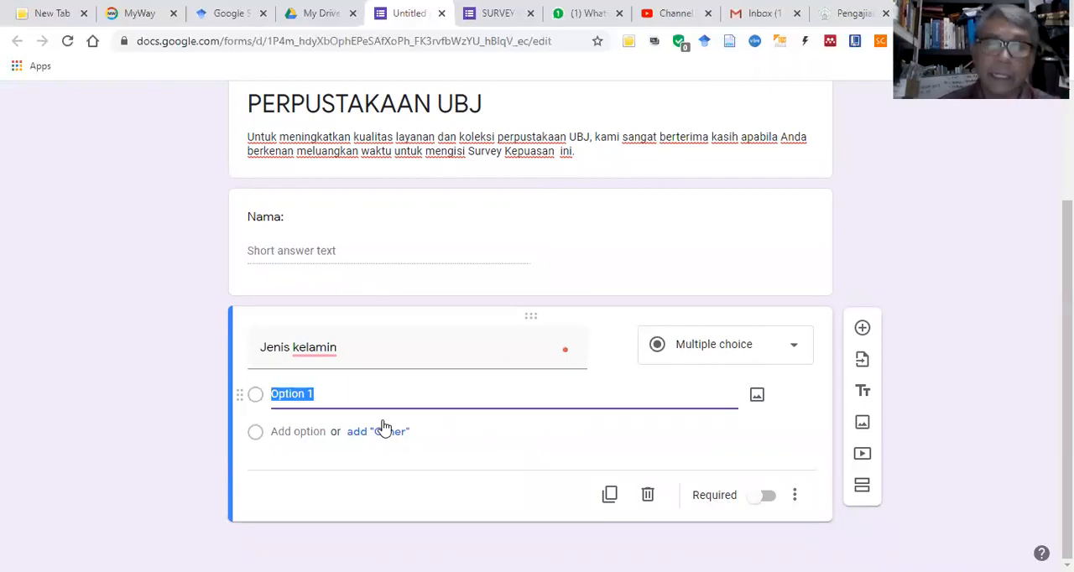
type("P")
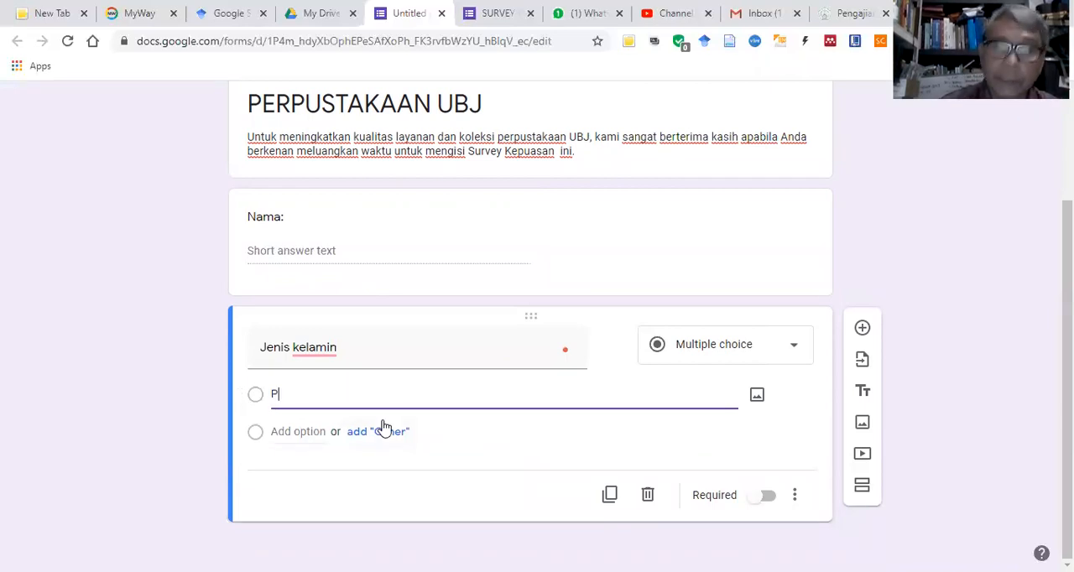
type("erempuan")
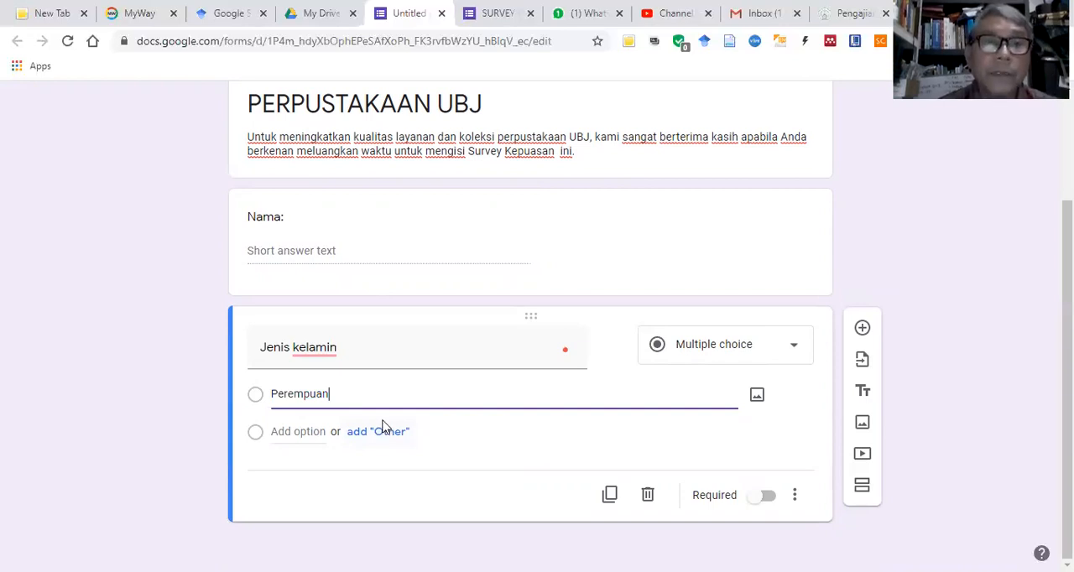
key("Return")
type("Laku")
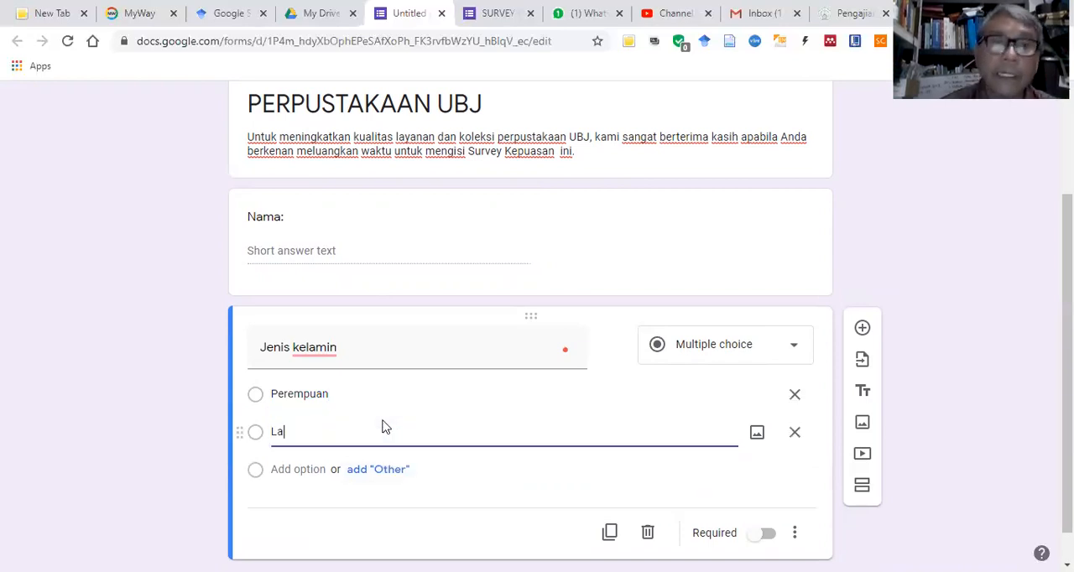
key("BackSpace")
type("-laki")
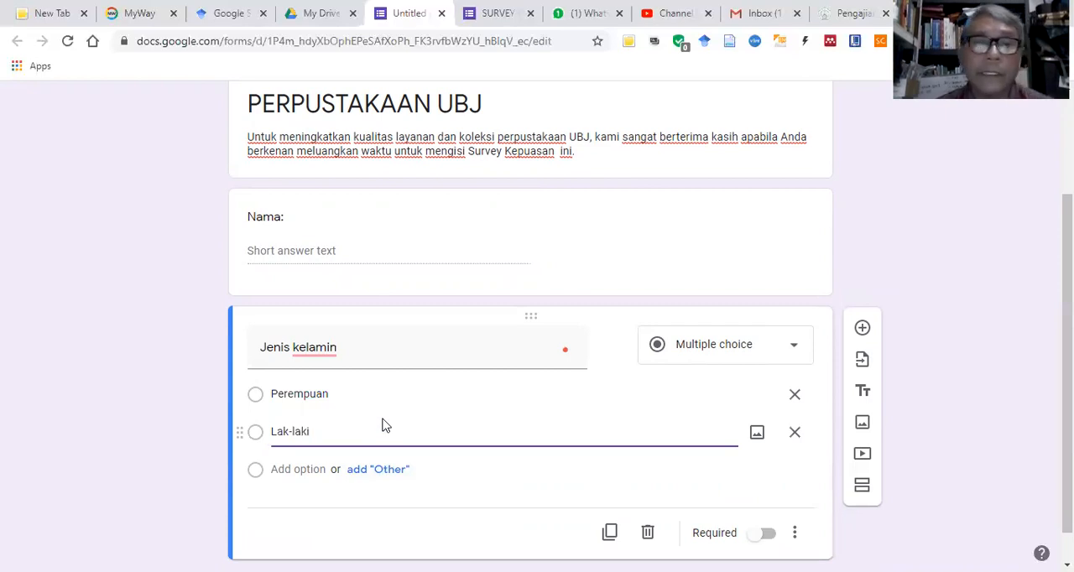
Step: Add a third question titled "Prodi:" and set its type to Multiple choice
left_click(863, 330)
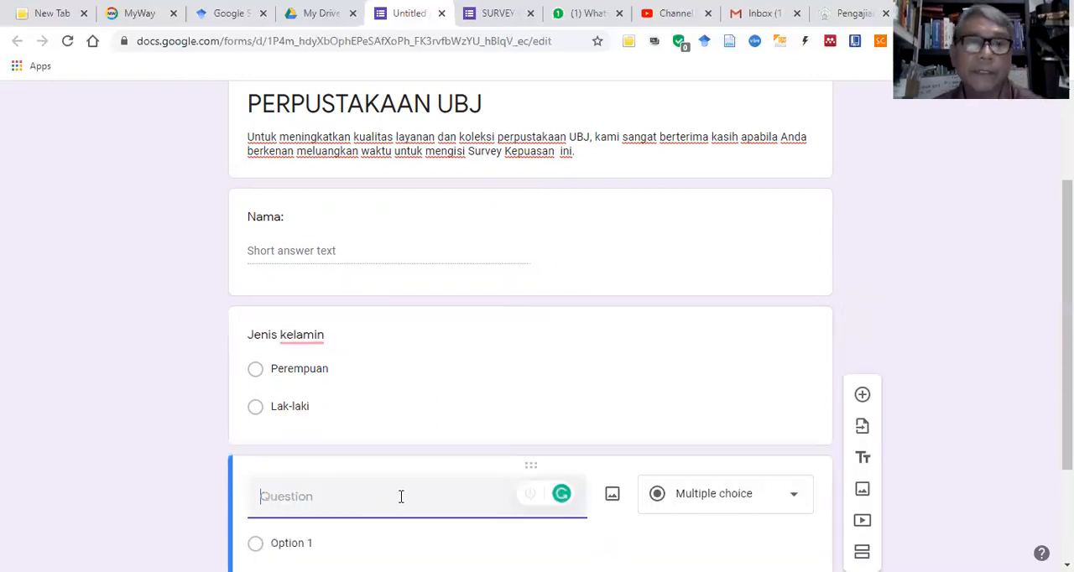
type("Prodi:")
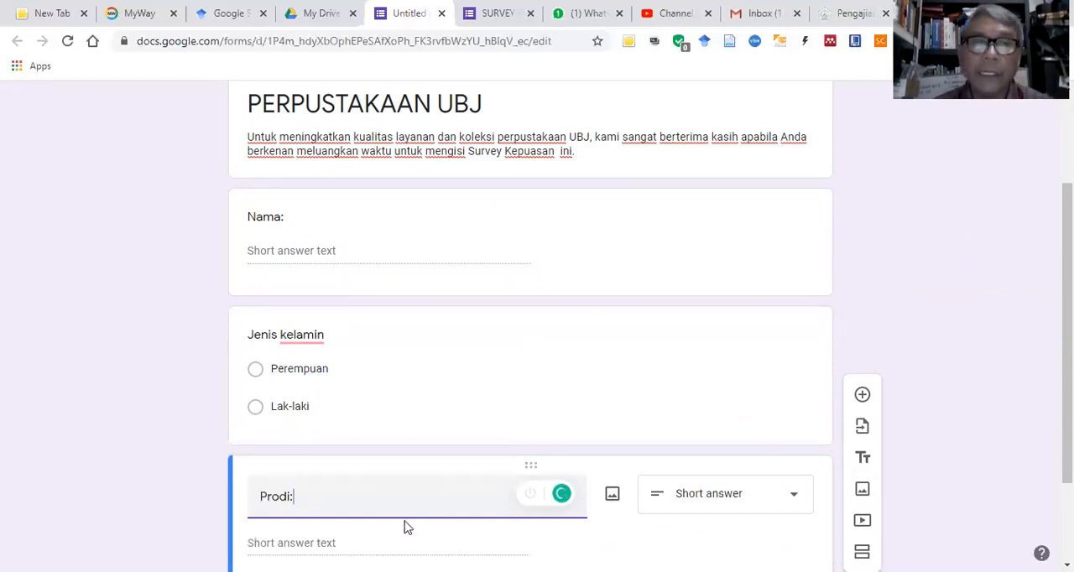
scroll(426, 475, "down", 1)
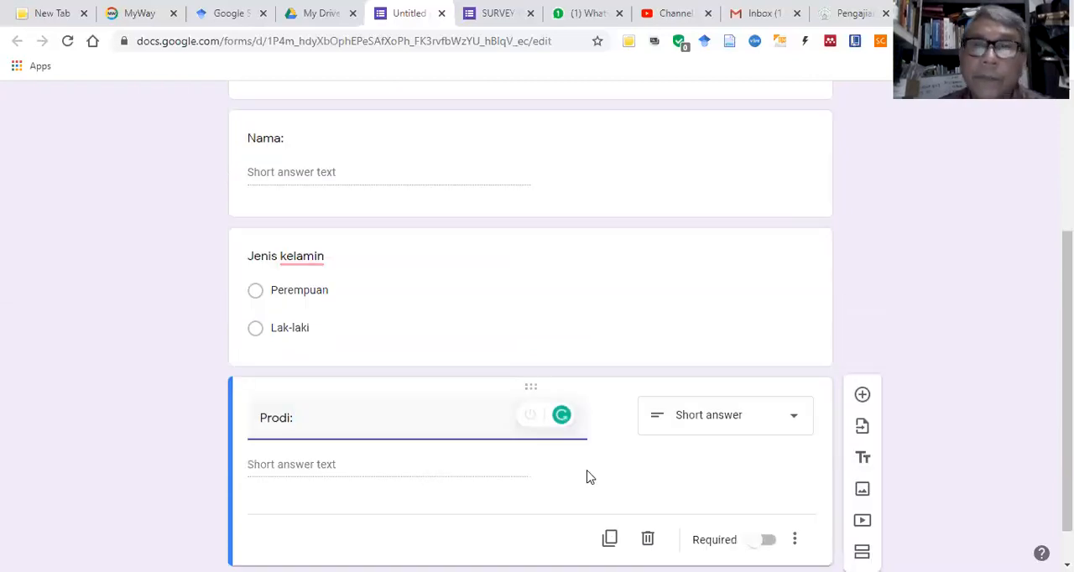
left_click(796, 423)
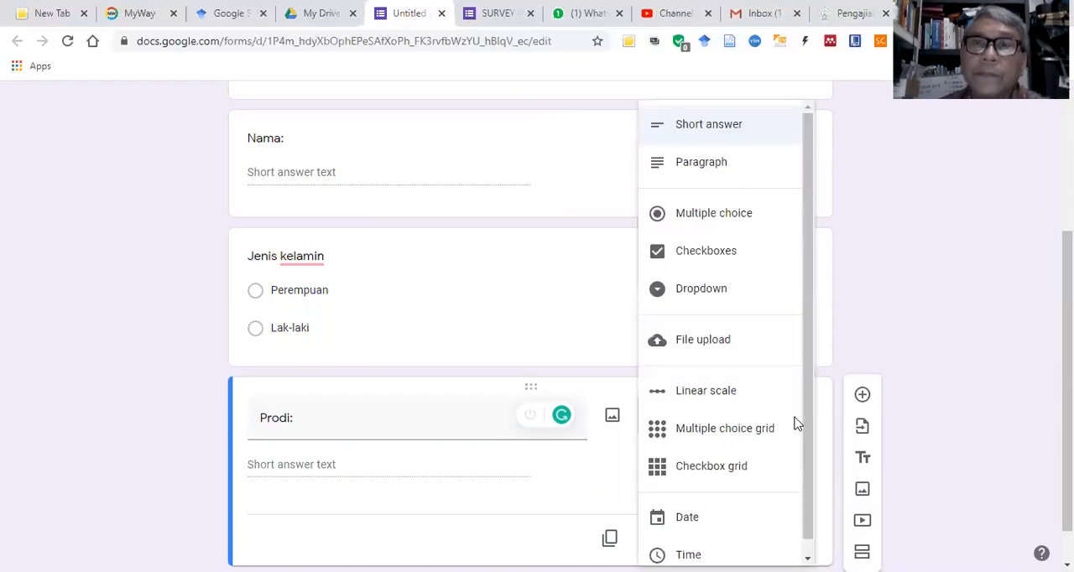
left_click(739, 216)
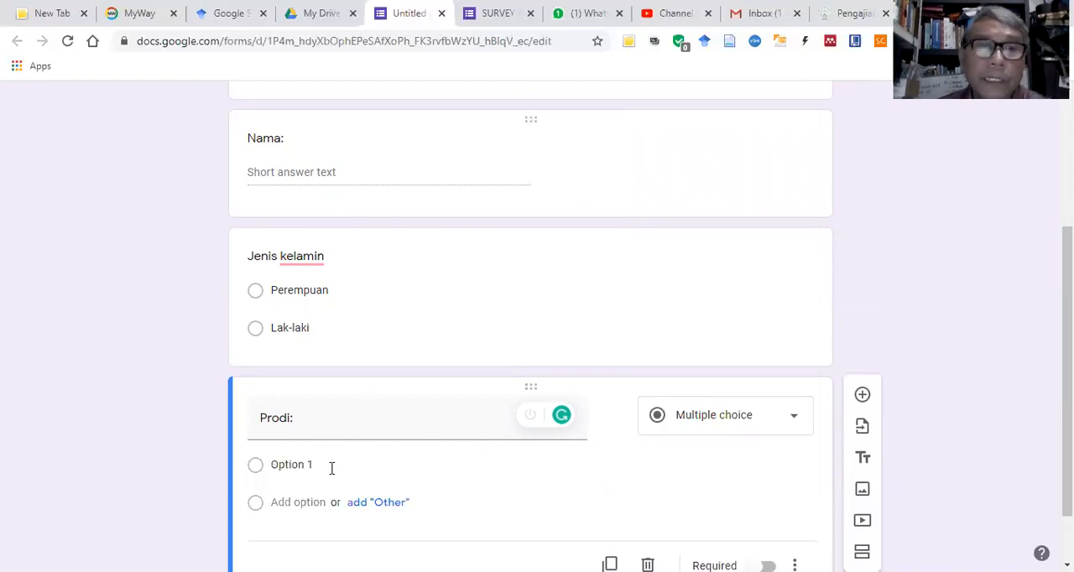
Step: Enter "Manajemen" and "Akuntasi" as the first two answer options of the "Prodi:" question
left_click(587, 475)
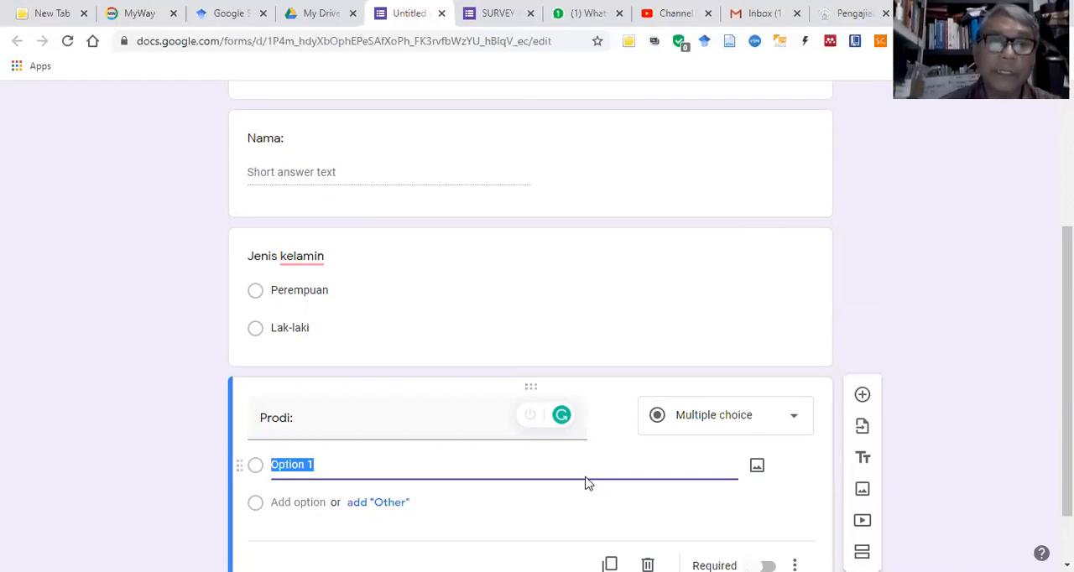
type("Manajemen")
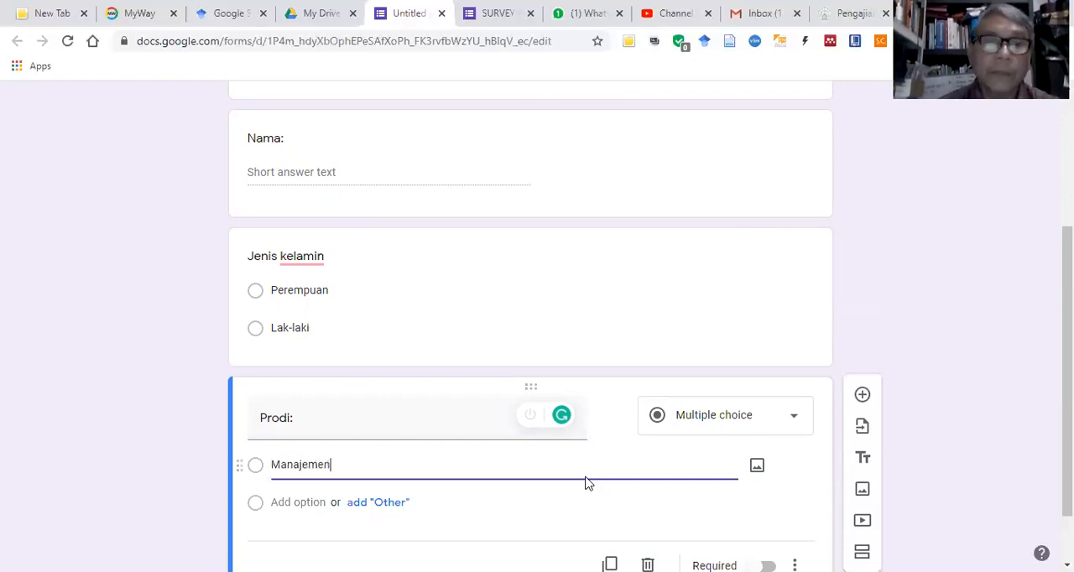
key("Return")
type("Akun")
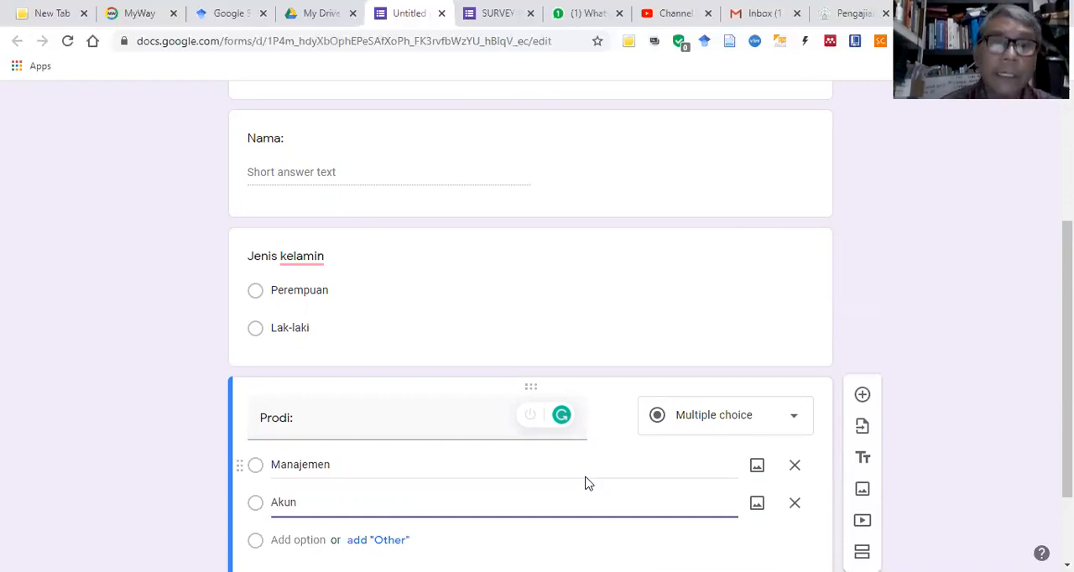
type("tasi")
key("Return")
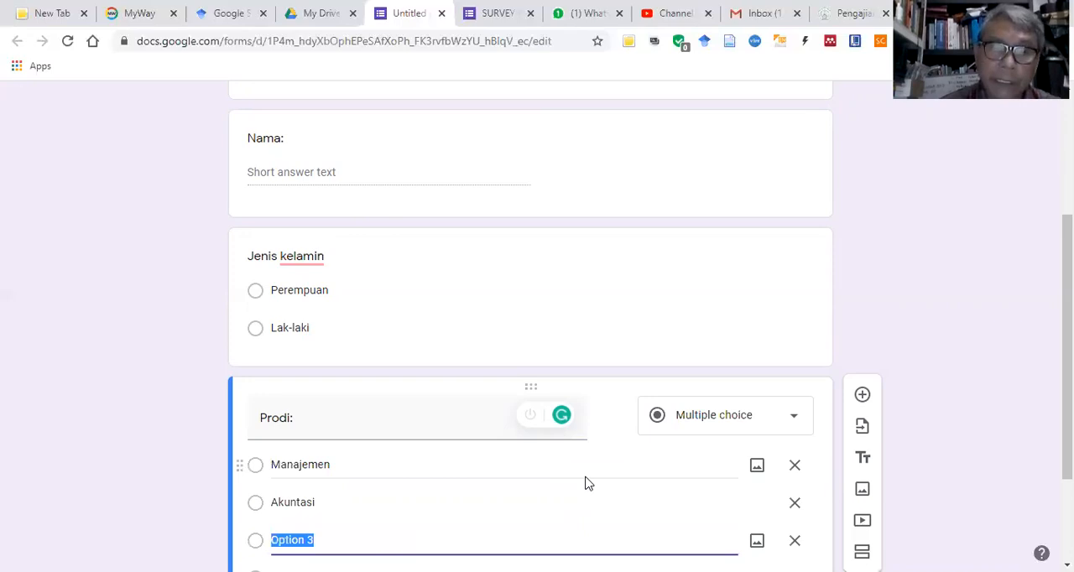
Step: Add "Magister Manjemen" and "Komunikasi" as the third and fourth options of the "Prodi:" question
type("Magister Manjemen")
key("Return")
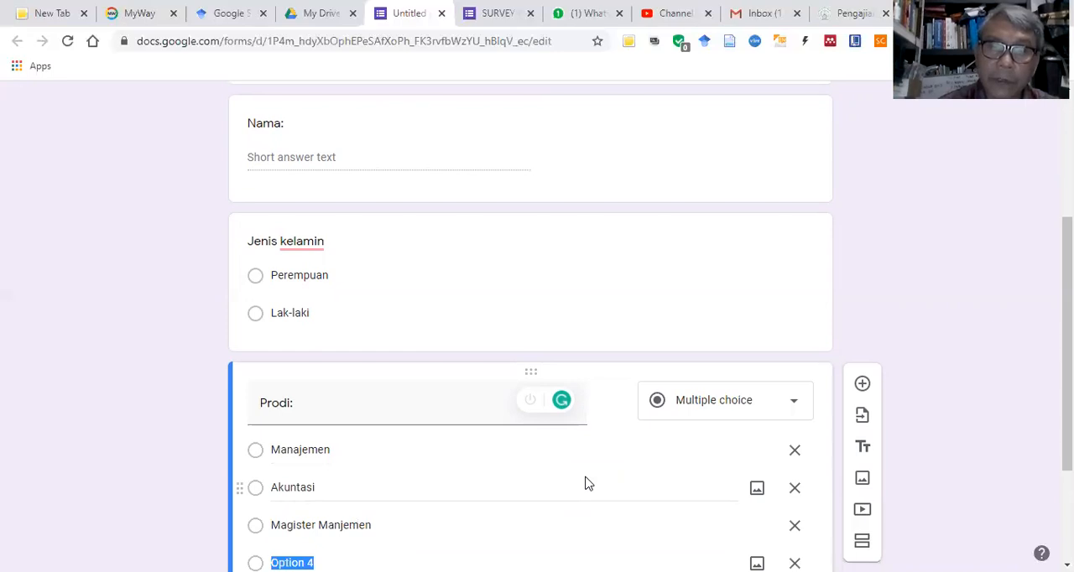
type("Komu")
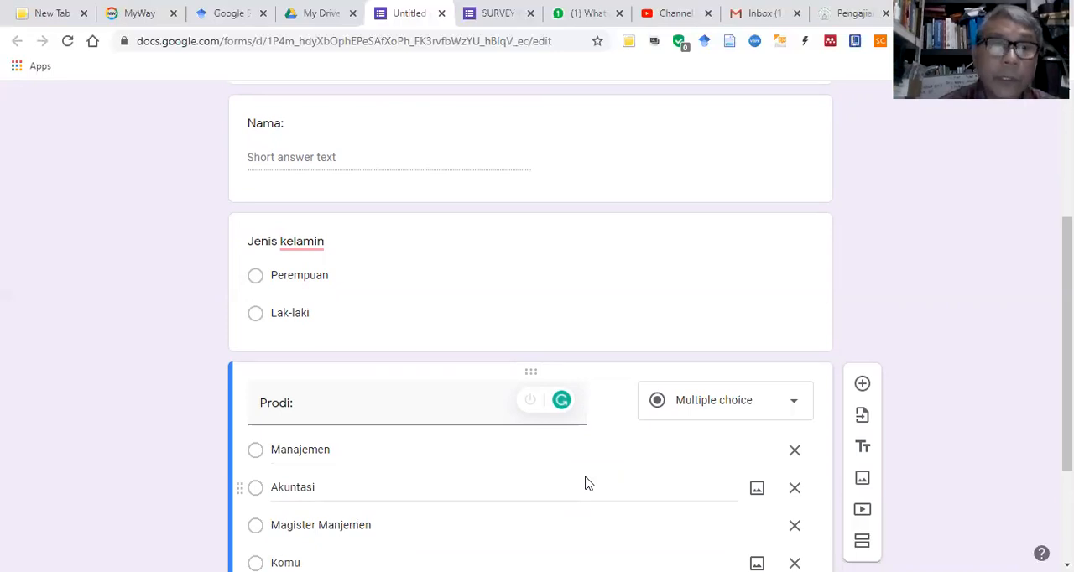
type("nikasi")
key("Return")
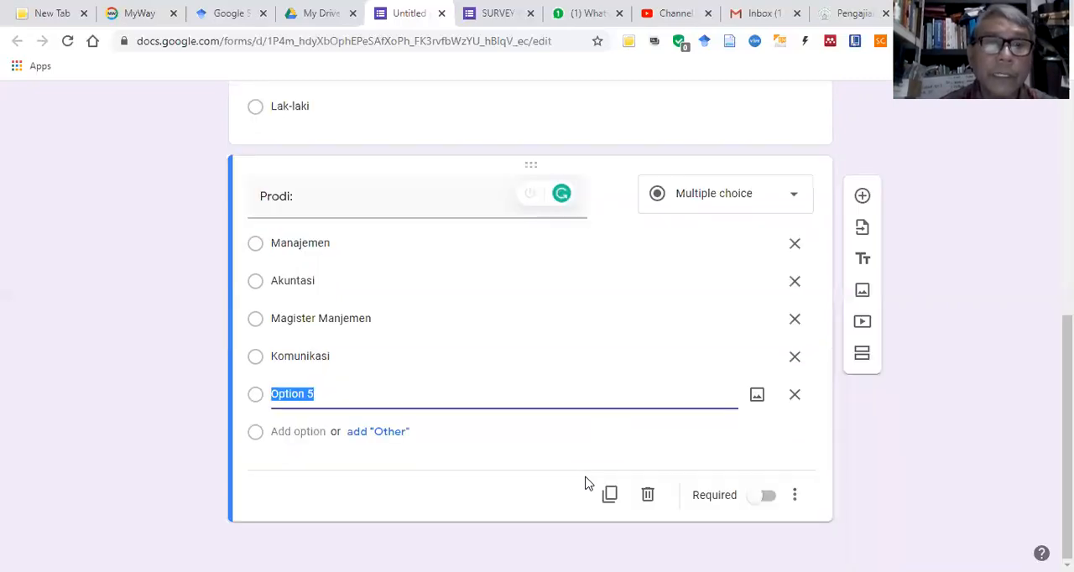
Step: Add "Psikologi" and "Teknik industri" as the fifth and sixth options of the "Prodi:" question
type("Ps")
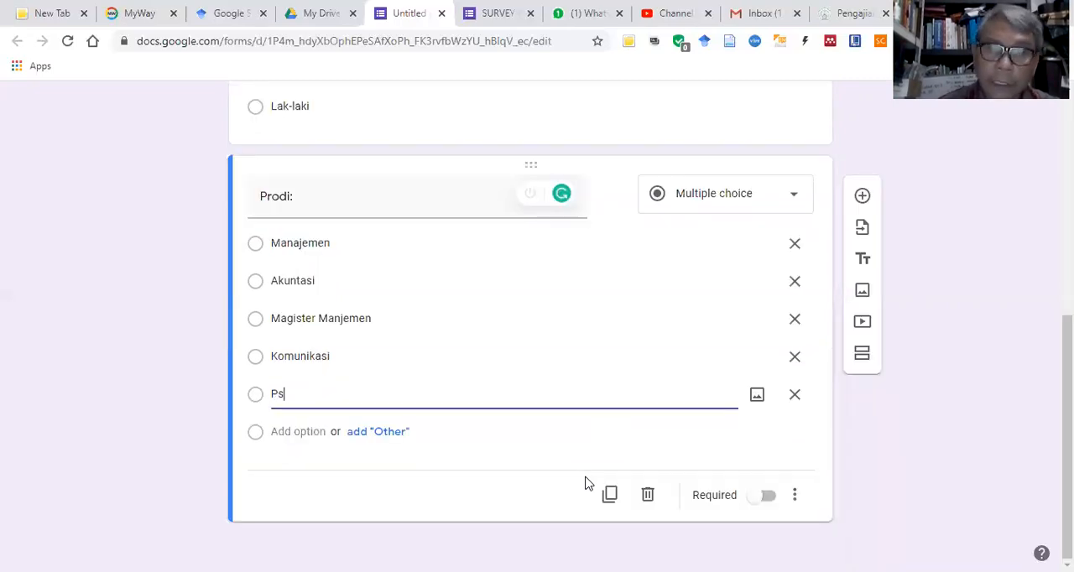
type("ikologi")
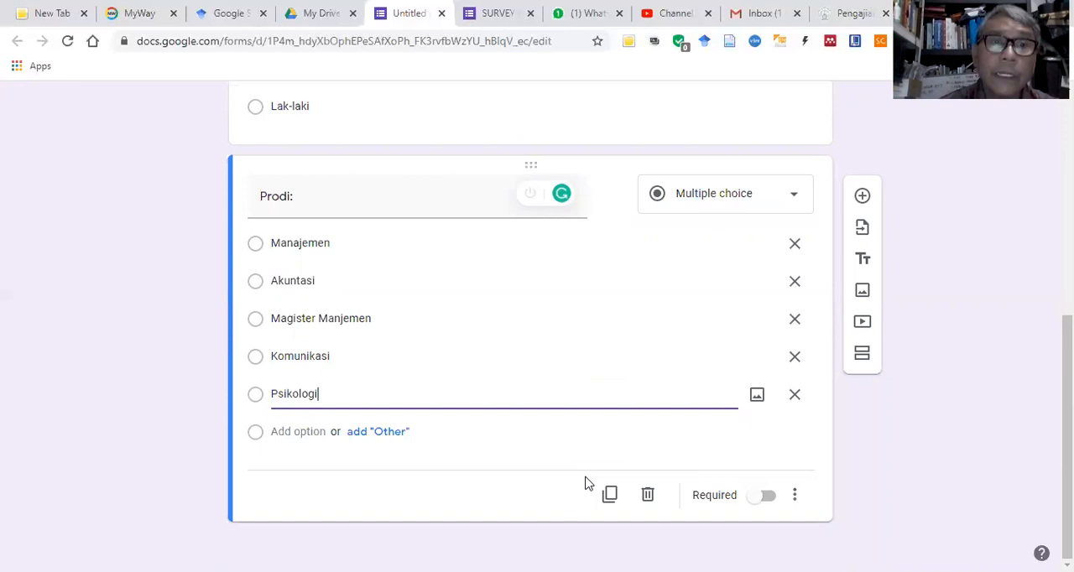
key("Return")
type("Teknik")
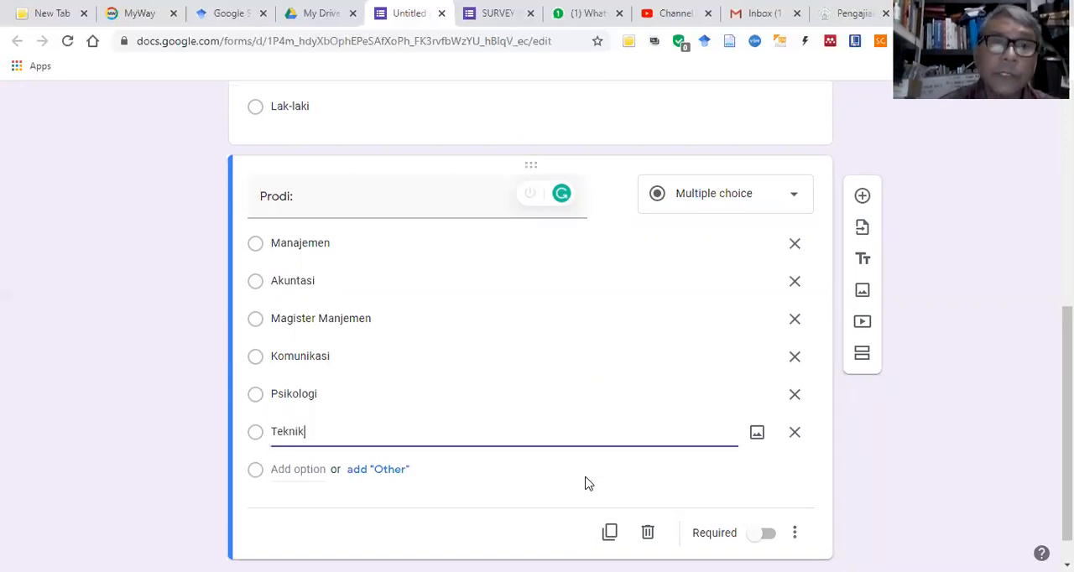
type(" industri")
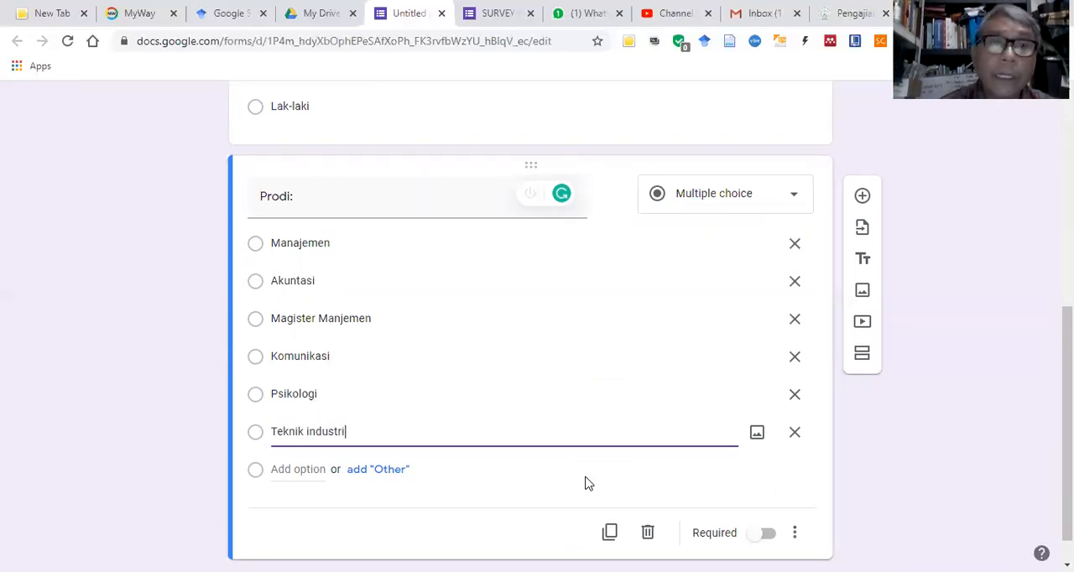
Step: Add "Teknik informatika" as the seventh answer option of the "Prodi:" question
key("Return")
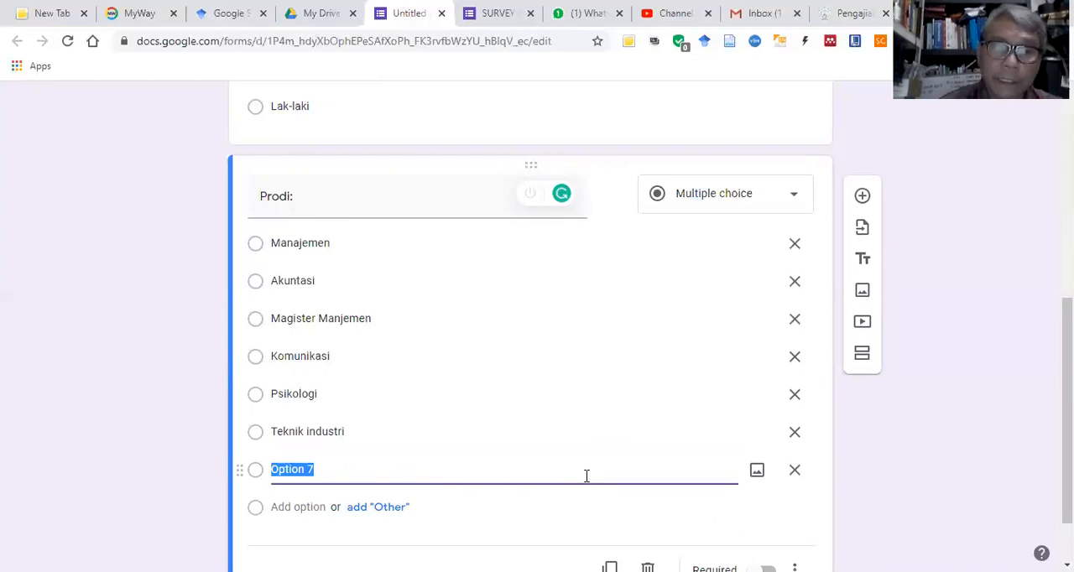
type("Teknik")
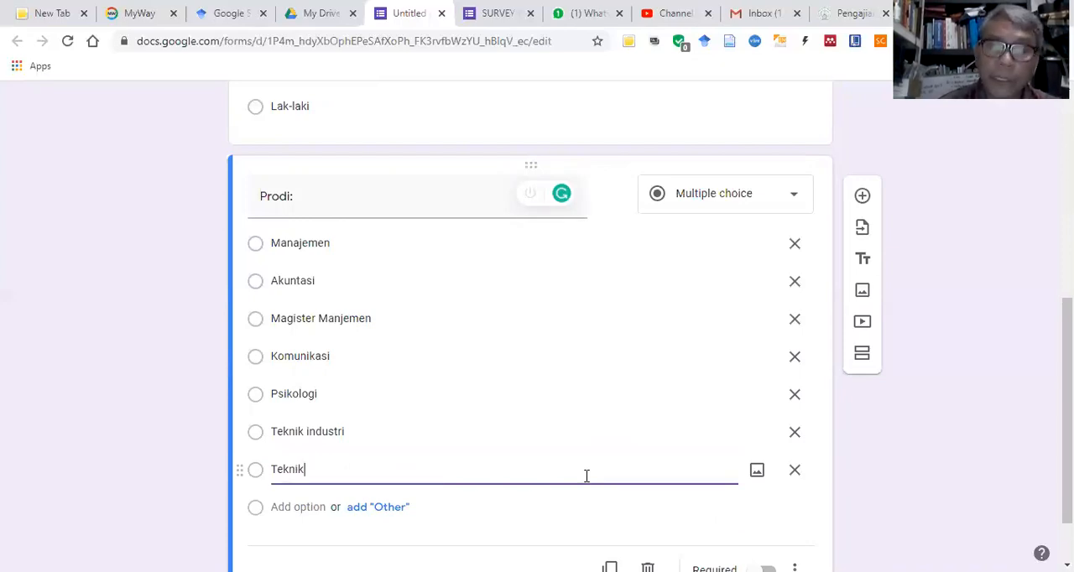
type(" info")
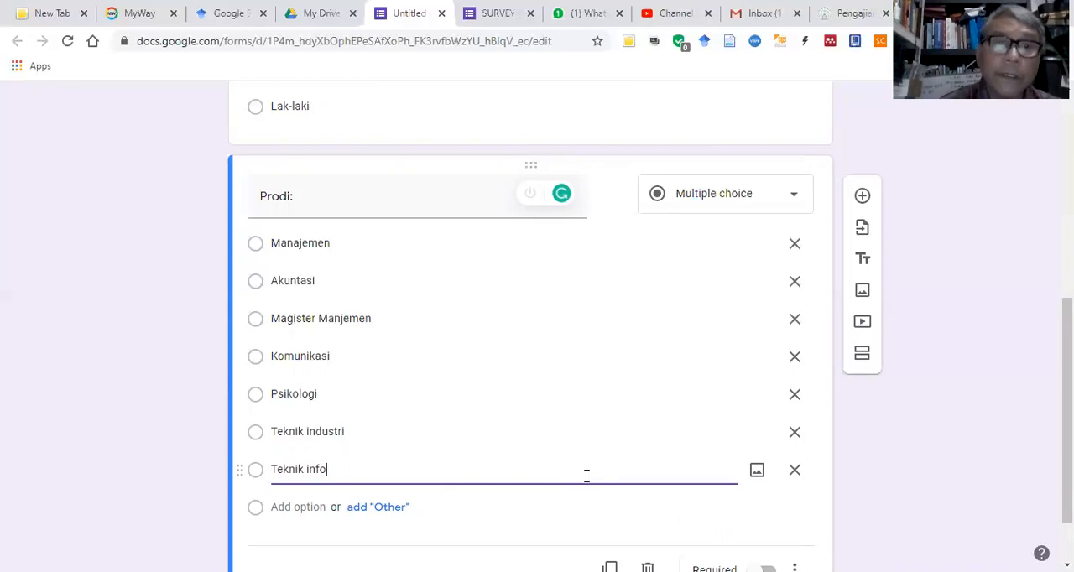
key("BackSpace")
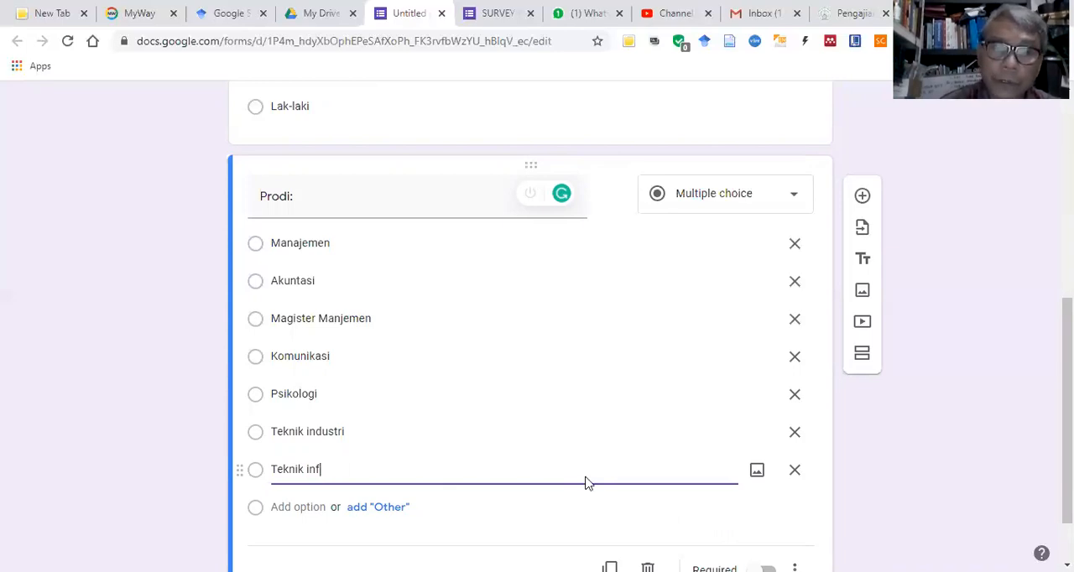
type("ormatika")
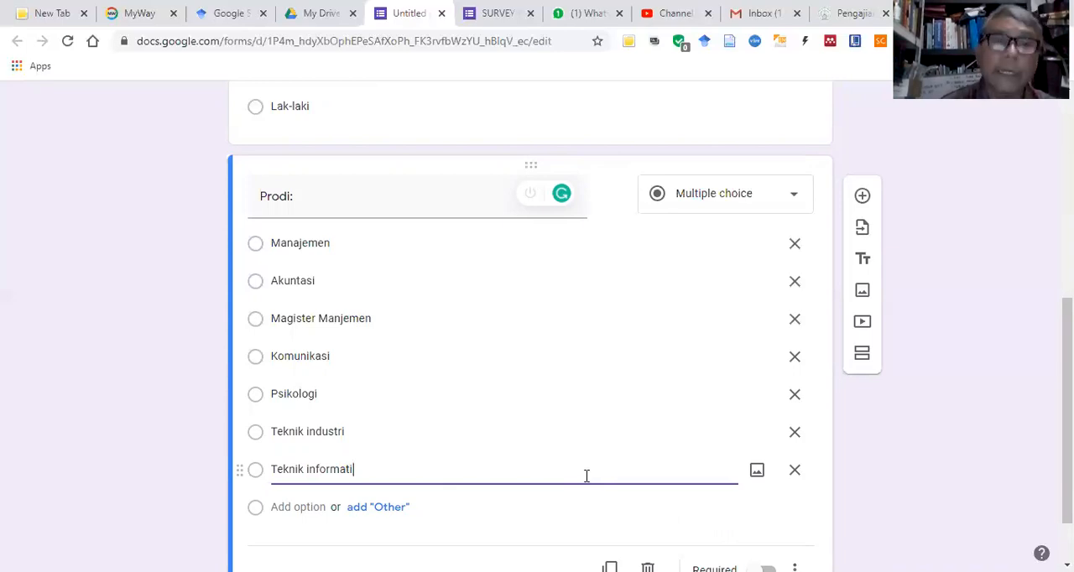
Step: Add "Teknik Perminyakan" as the eighth answer option of the "Prodi:" question
key("Return")
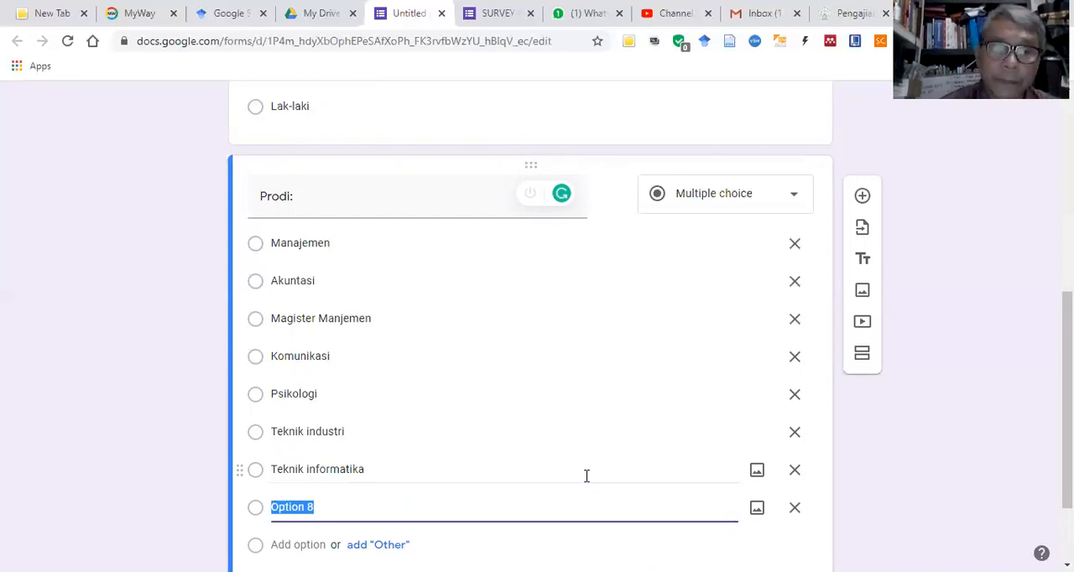
type("Tekni")
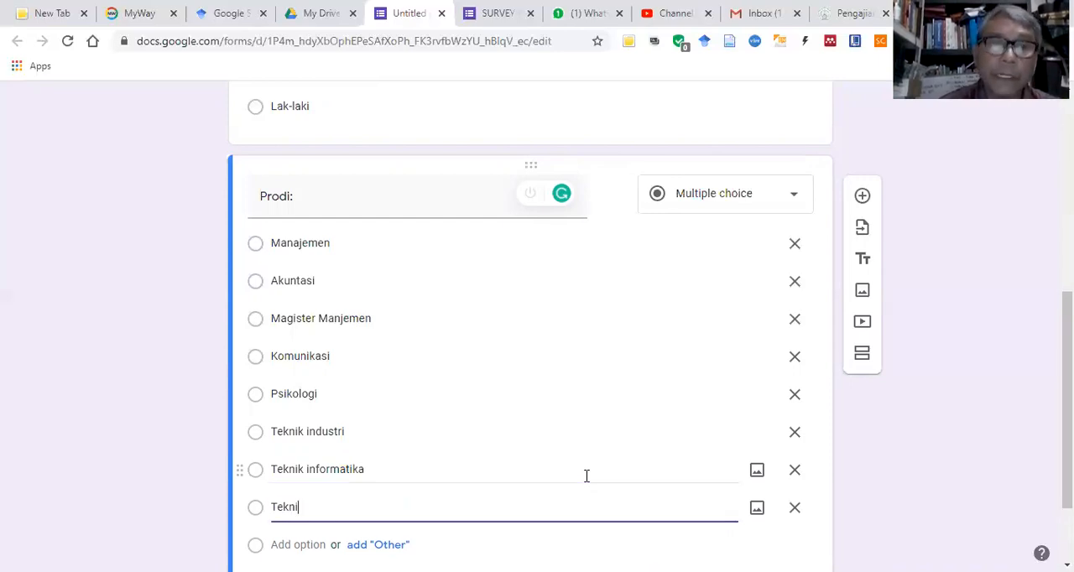
type("k P")
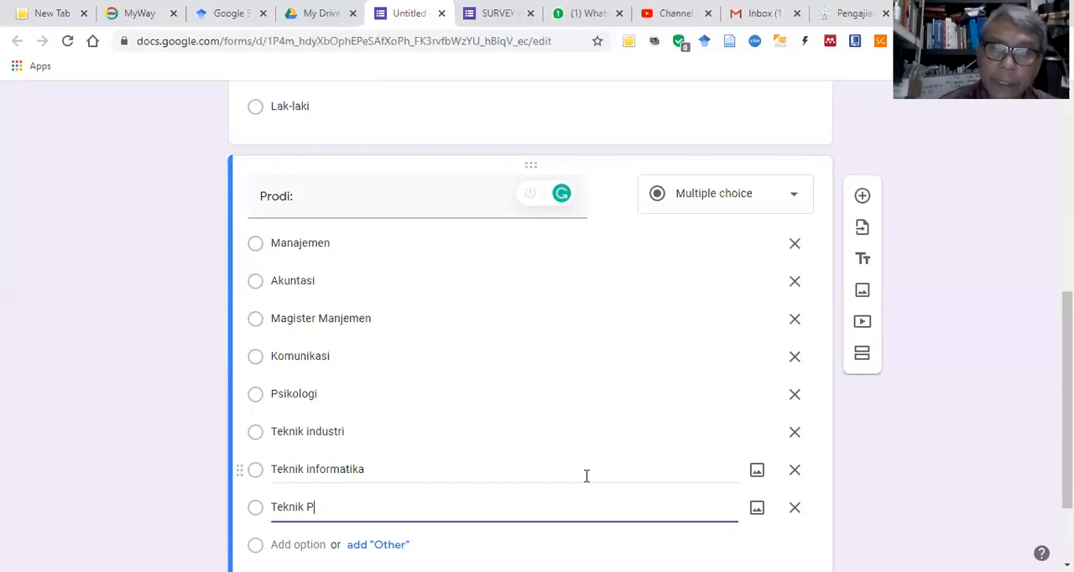
type("erminyak")
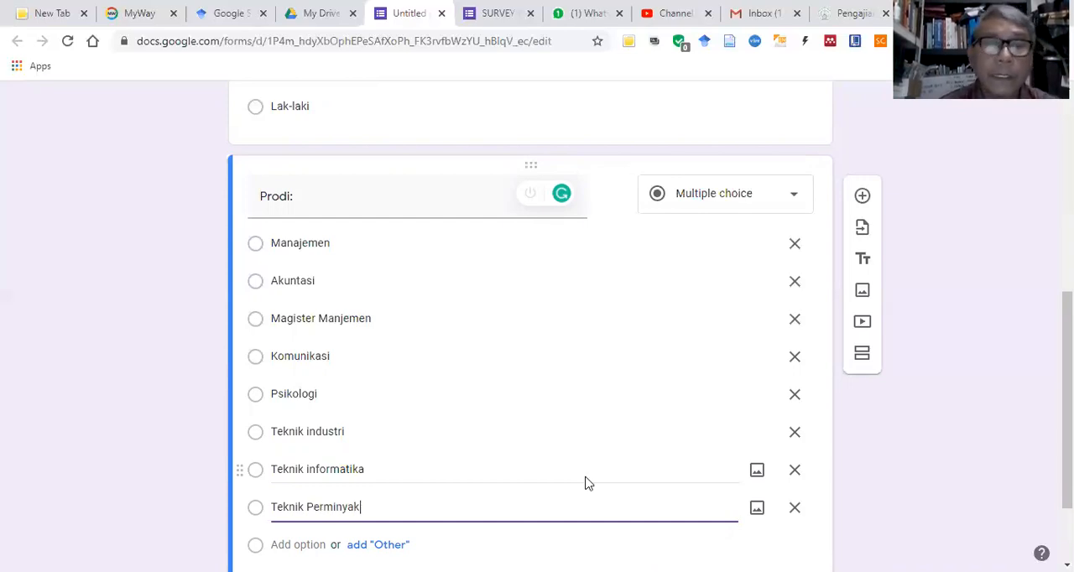
type("an")
Step: Add "Ilmu Hukum" as the ninth answer option of the "Prodi:" question
key("Return")
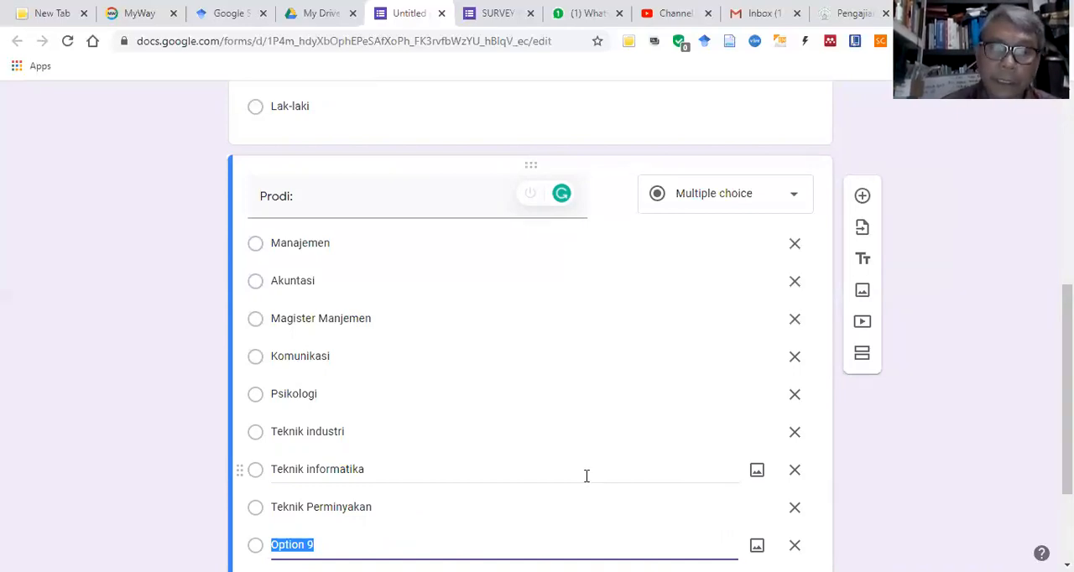
type("I")
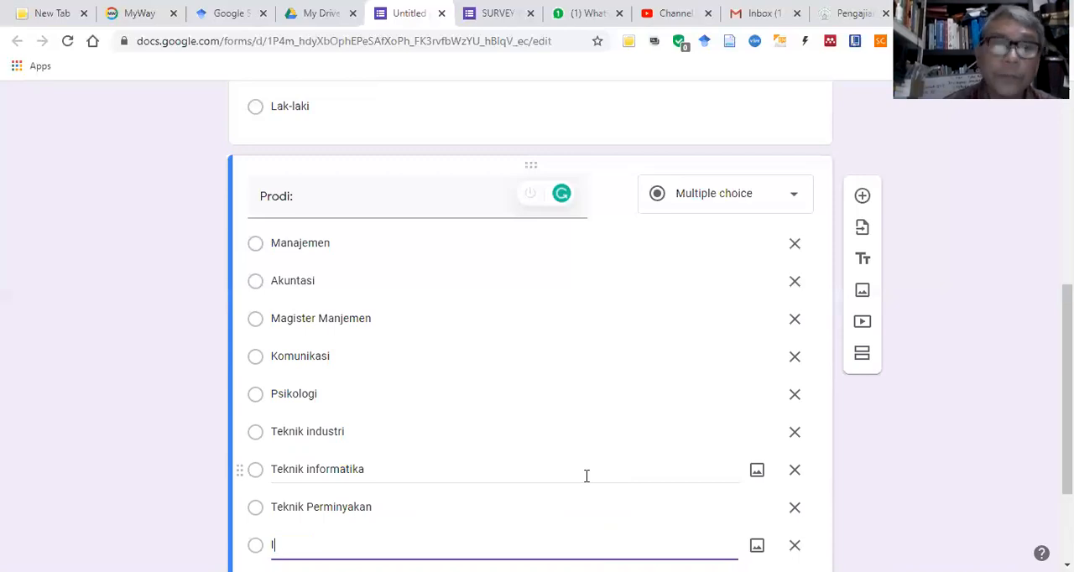
type("lmu H")
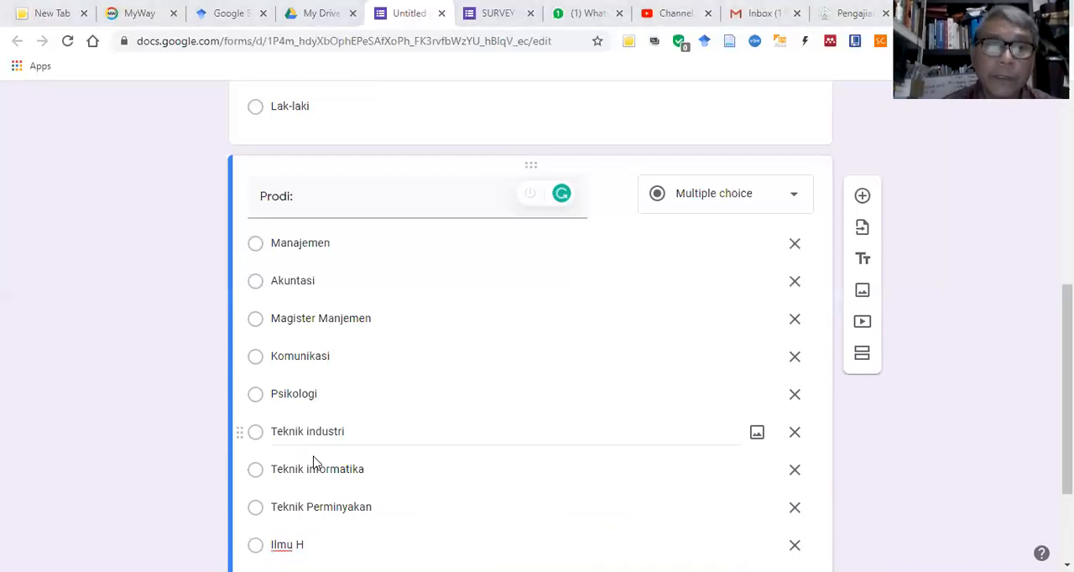
left_click(322, 535)
type("ukum")
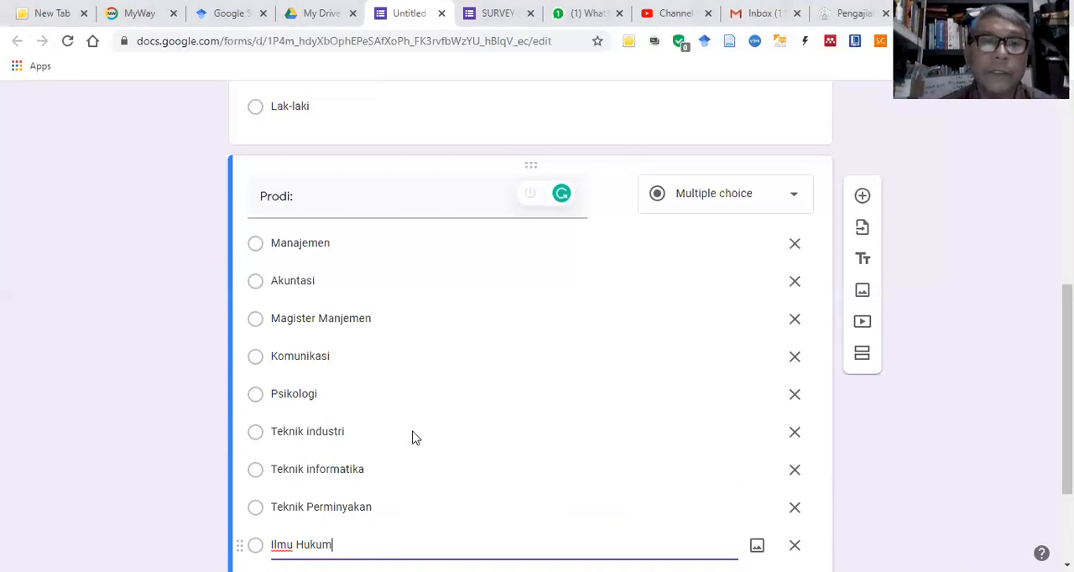
Step: Look over the identity questions and add a new section after the "Prodi:" question
scroll(428, 424, "down", 2)
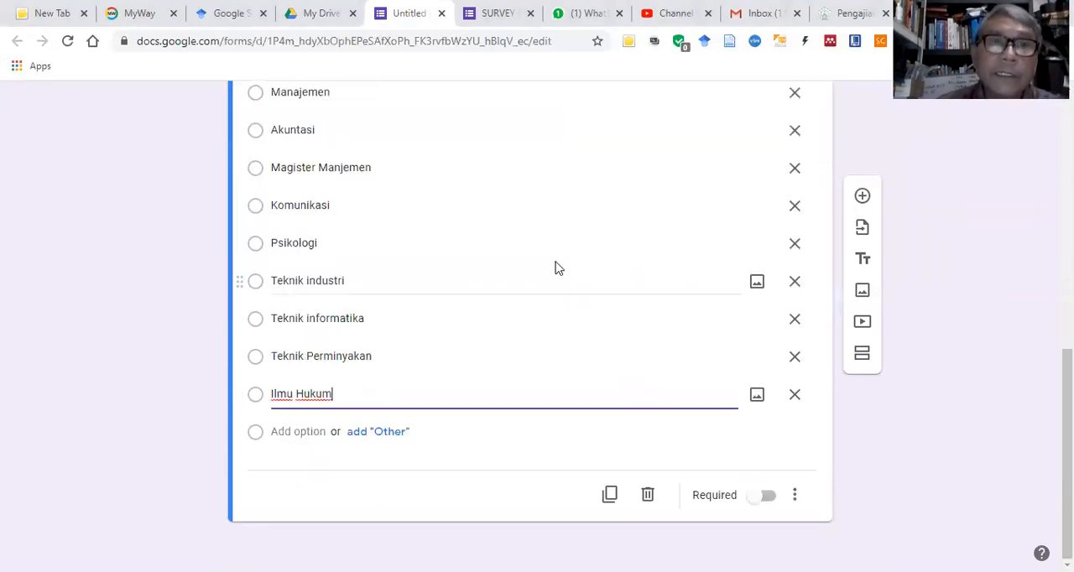
scroll(556, 264, "up", 6)
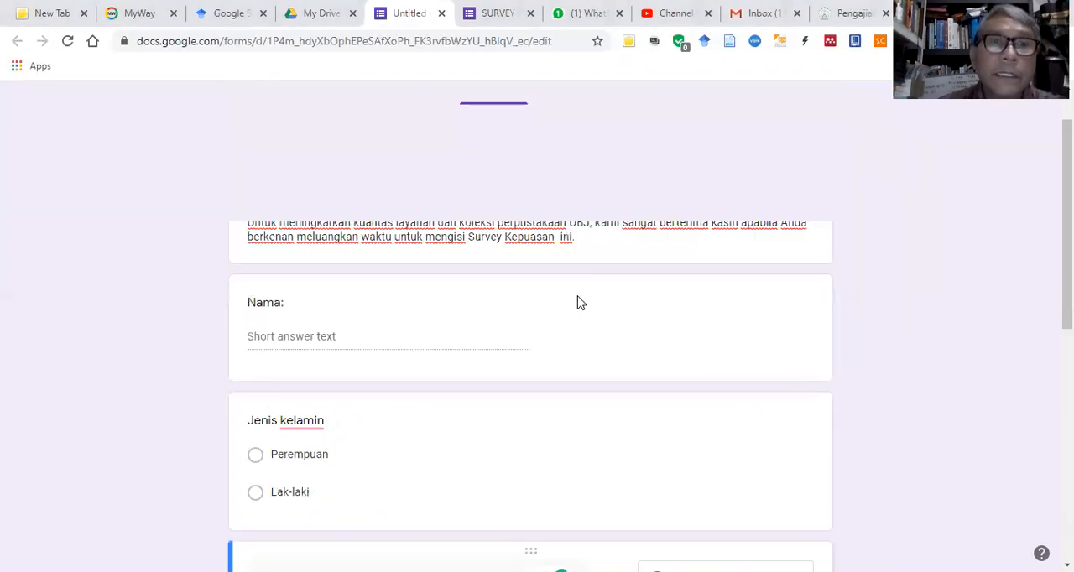
scroll(578, 302, "down", 1)
scroll(567, 311, "down", 1)
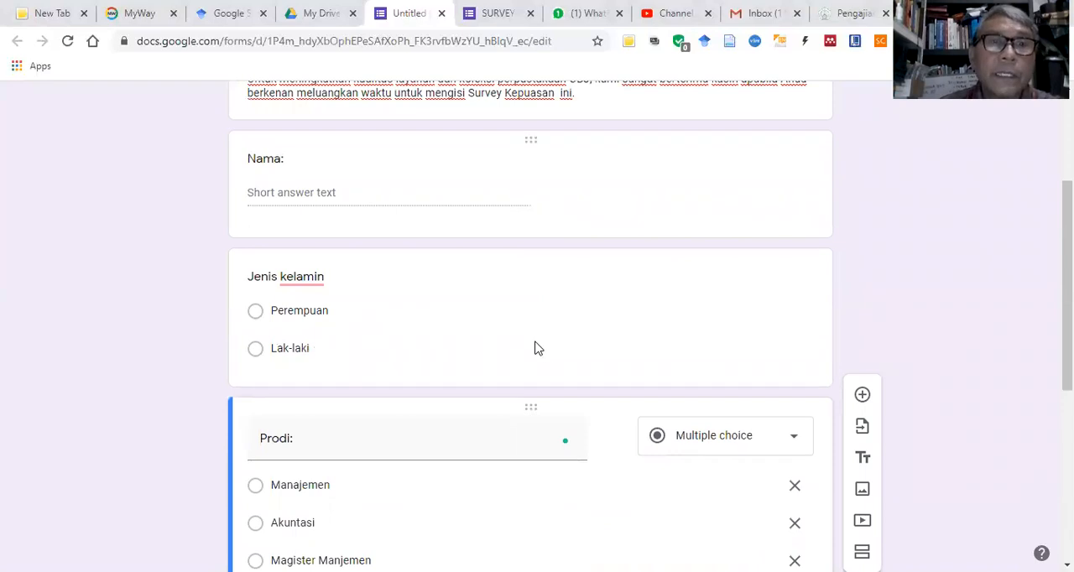
scroll(544, 354, "down", 3)
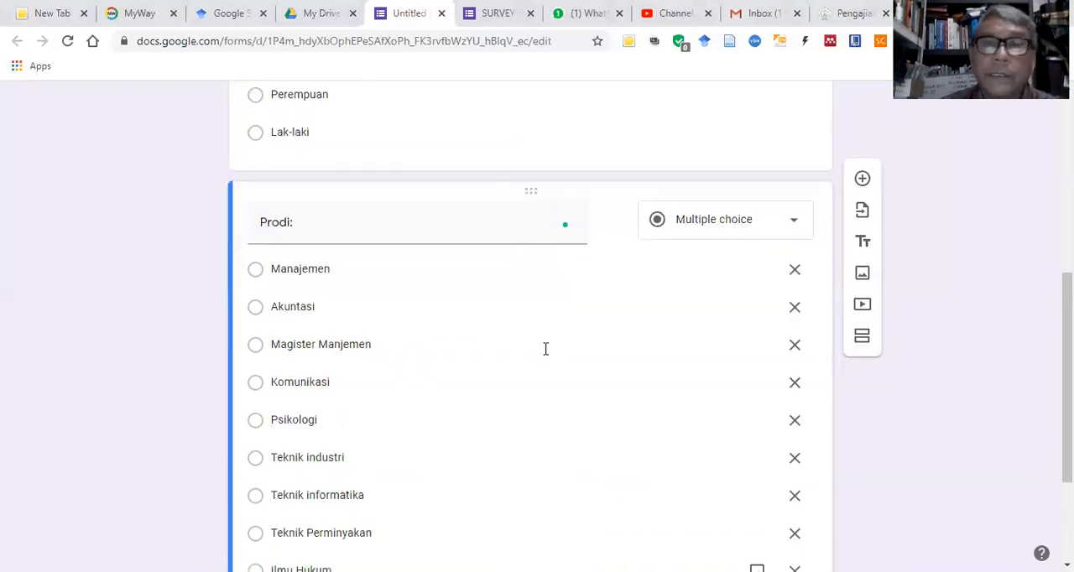
scroll(697, 361, "down", 2)
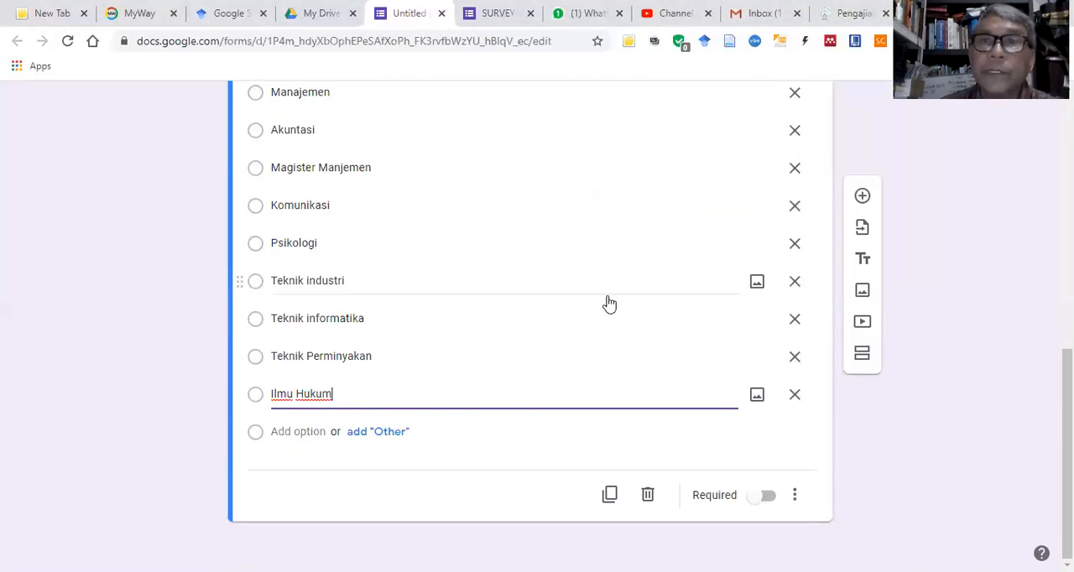
scroll(610, 303, "up", 5)
scroll(610, 304, "down", 2)
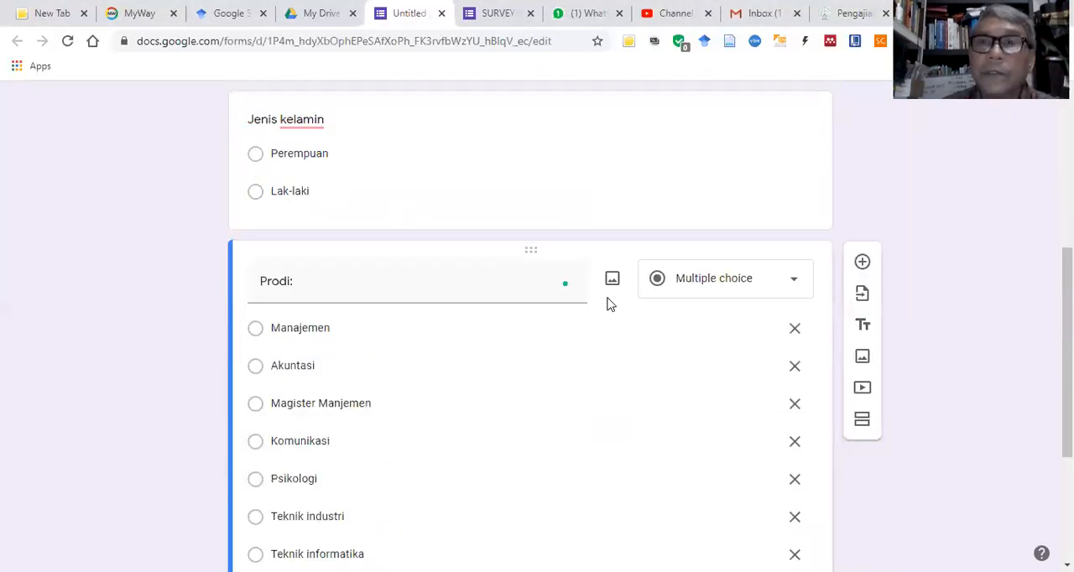
scroll(610, 305, "up", 2)
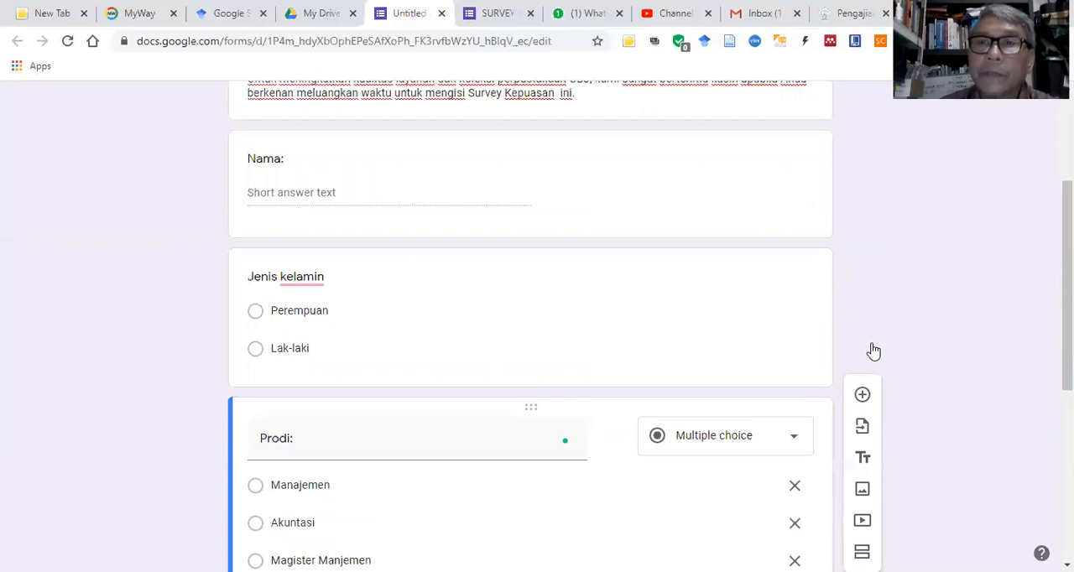
scroll(875, 371, "down", 3)
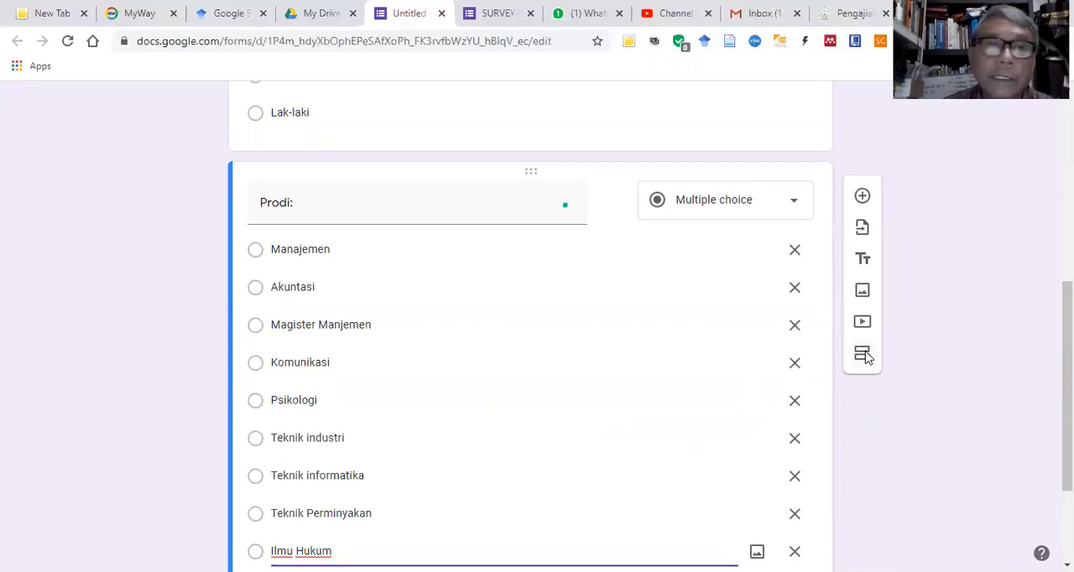
left_click(862, 355)
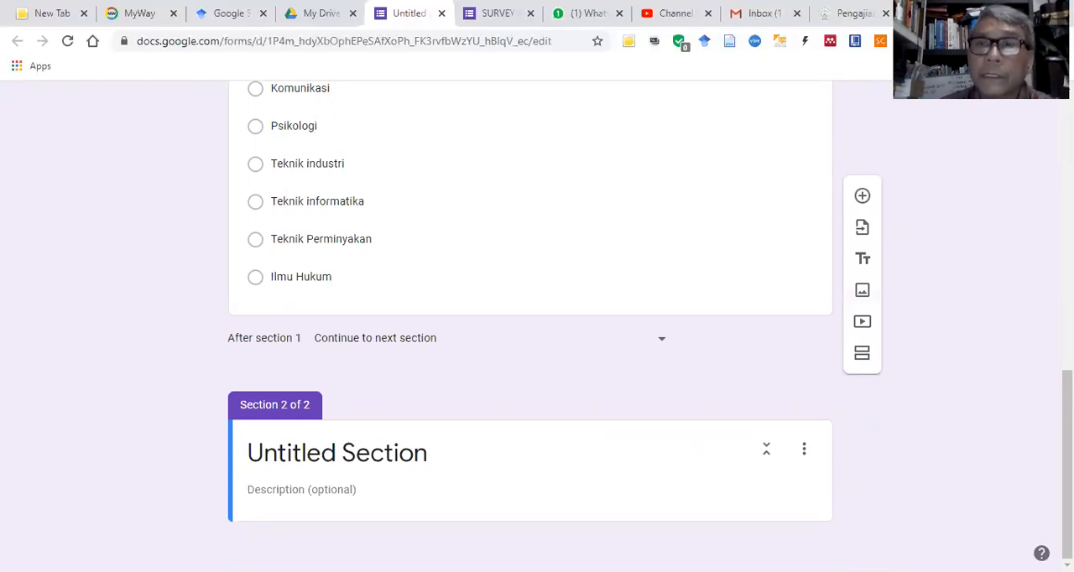
Step: Switch to the Word questionnaire and copy the section A heading "PENILAIAN TERHADAP KOLEKSI PERPUSTAKAAN"
key("alt+Tab")
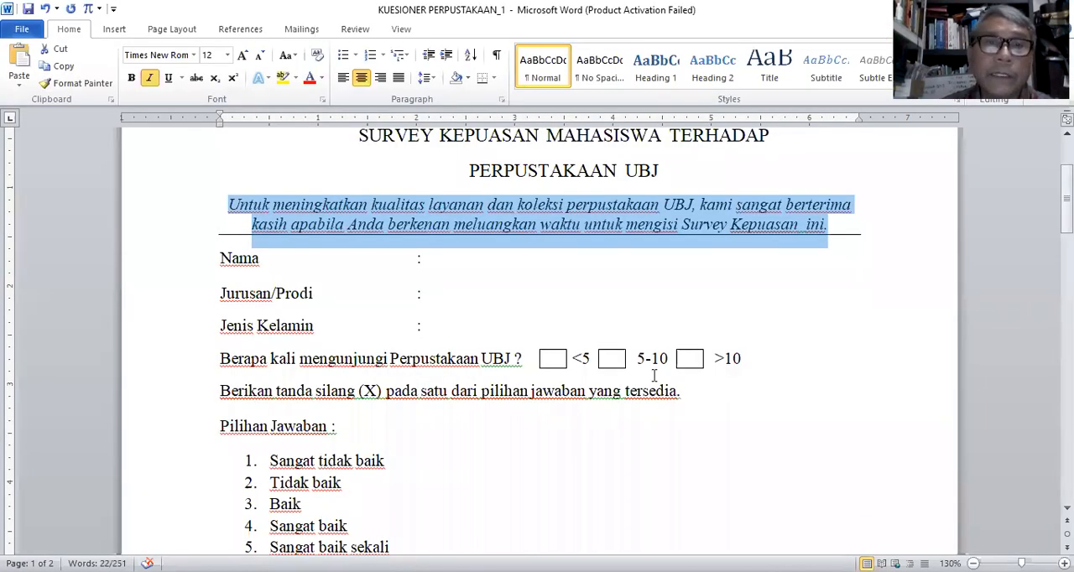
scroll(641, 354, "down", 2)
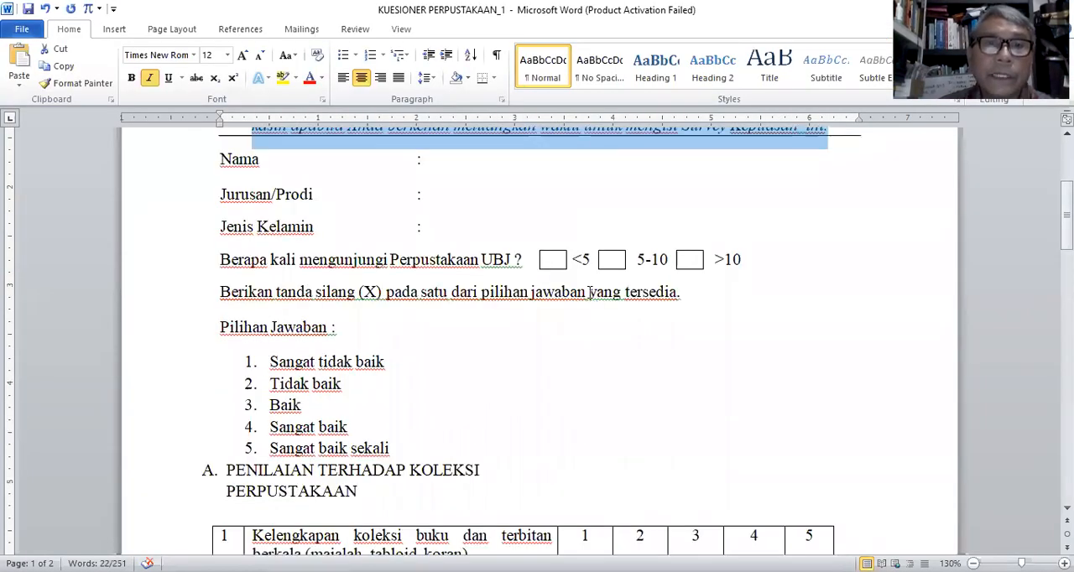
scroll(590, 292, "down", 3)
scroll(233, 258, "down", 2)
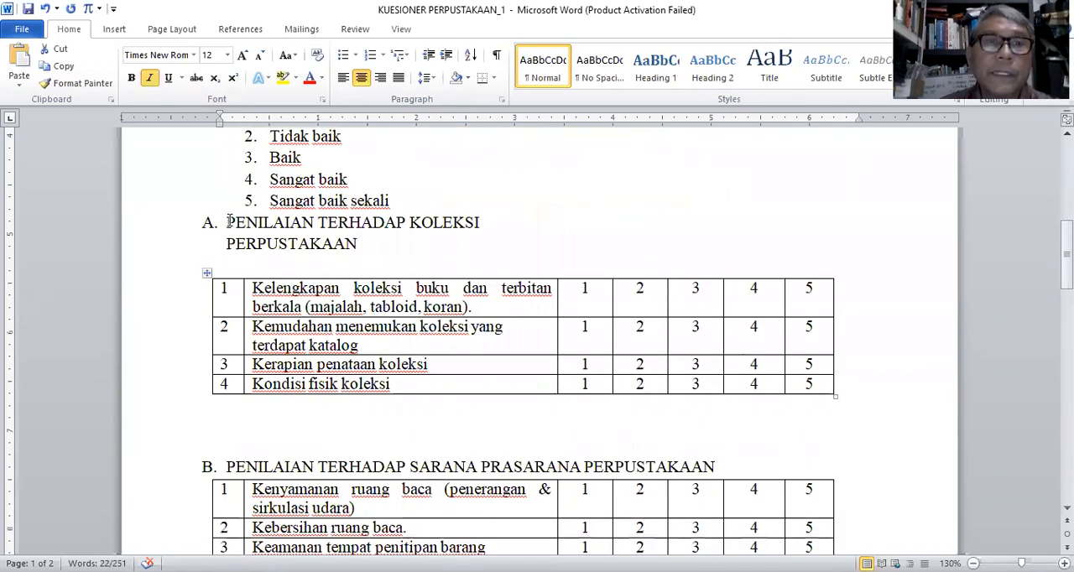
left_click_drag(227, 223, 360, 245)
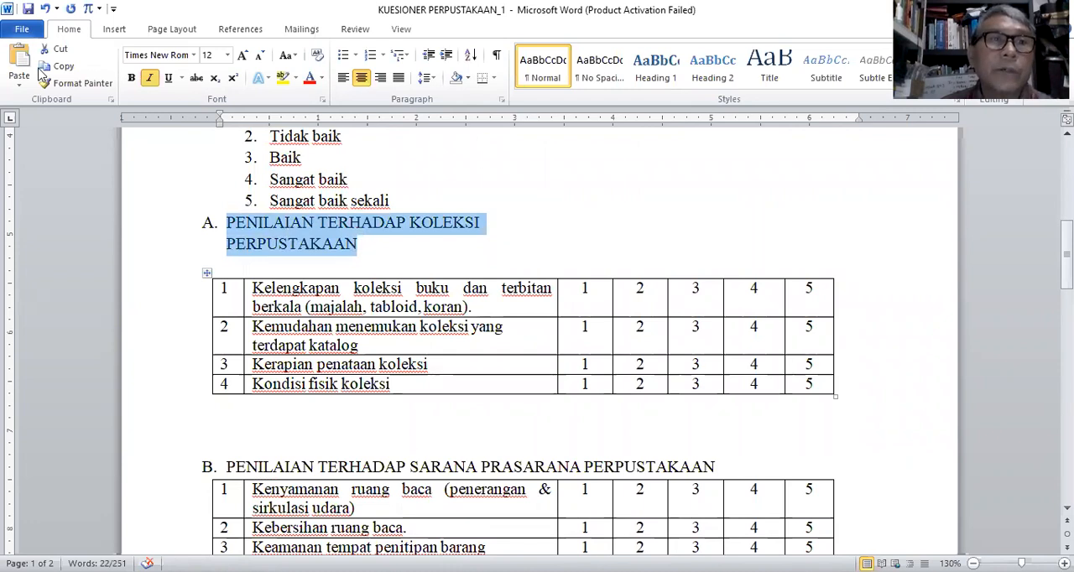
left_click(65, 67)
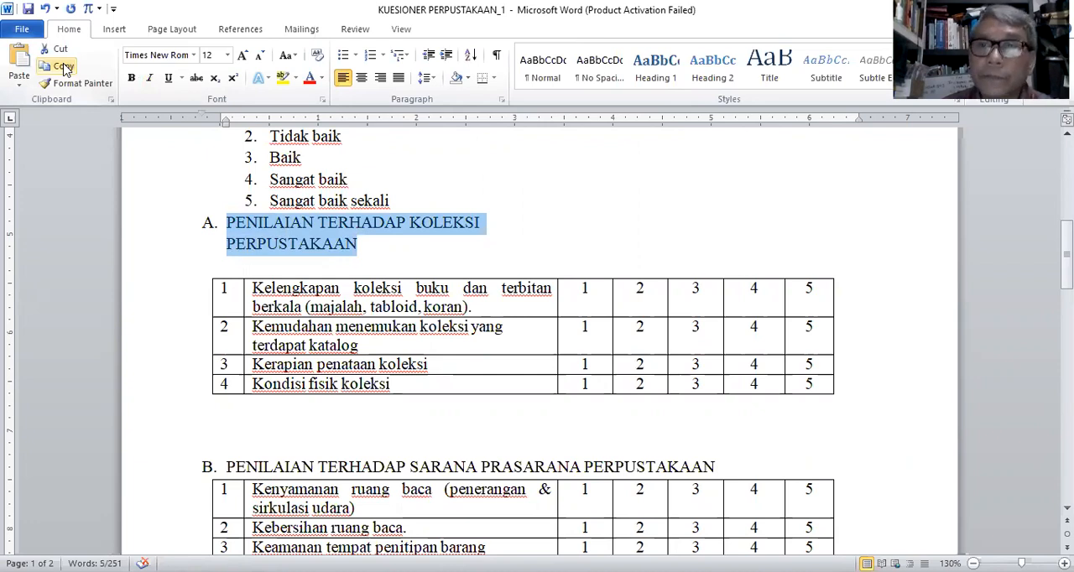
left_click(879, 516)
Step: Return to the Google Forms survey and replace the title of section 2 with the copied heading
key("alt+Tab")
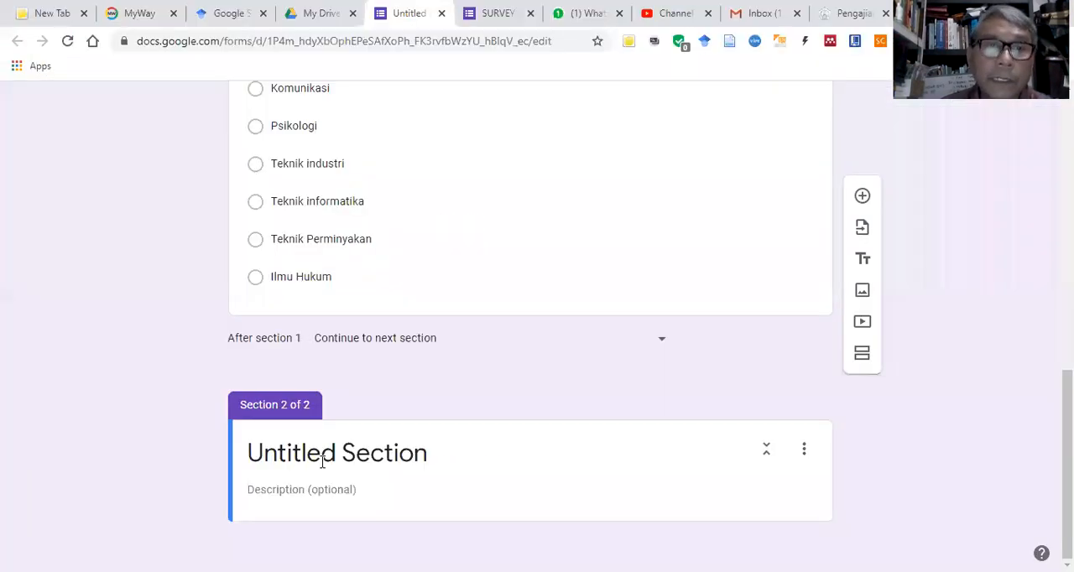
left_click(289, 453)
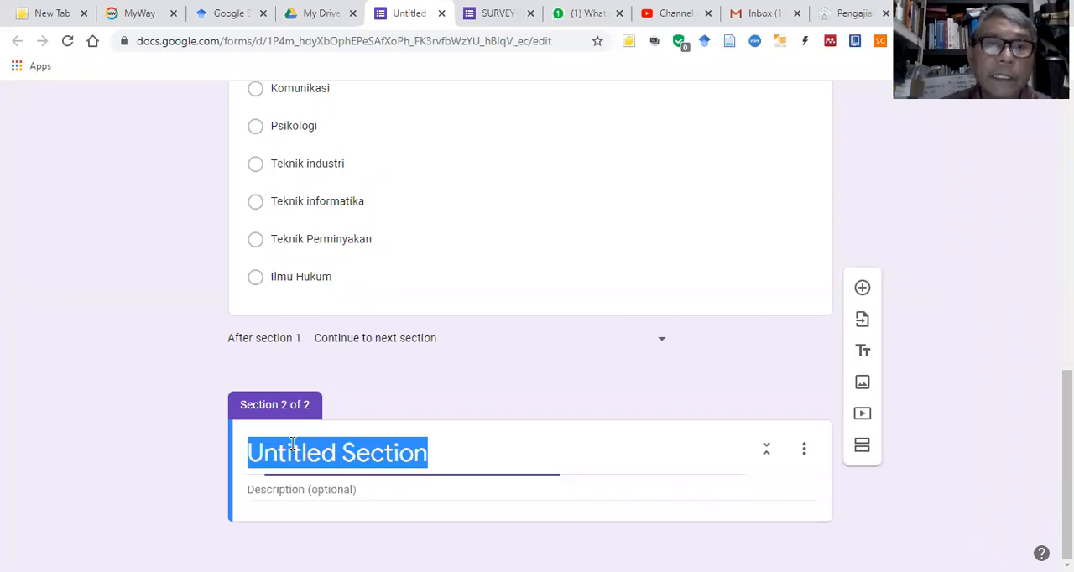
right_click(303, 453)
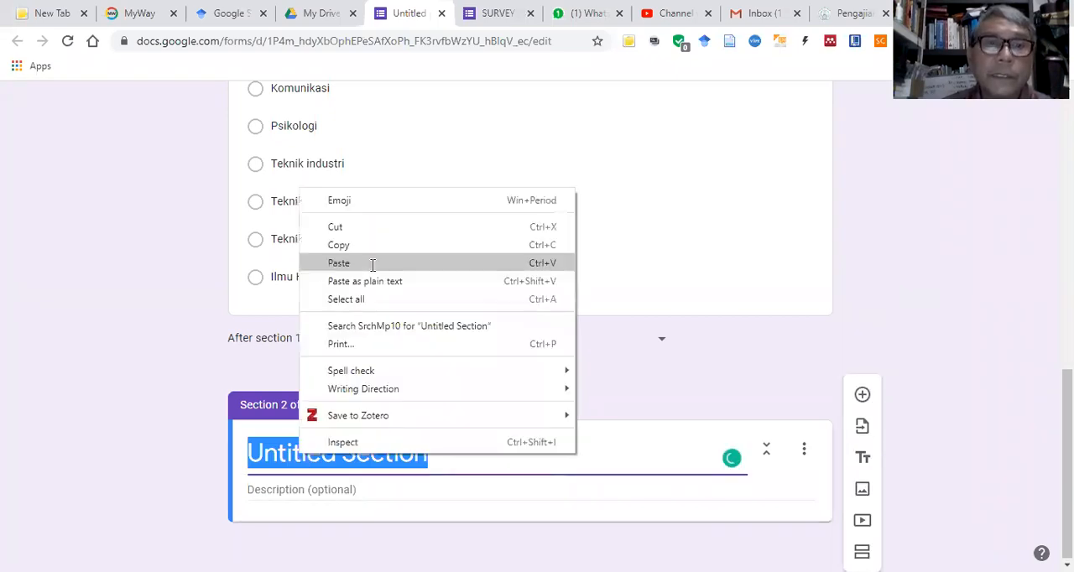
left_click(353, 266)
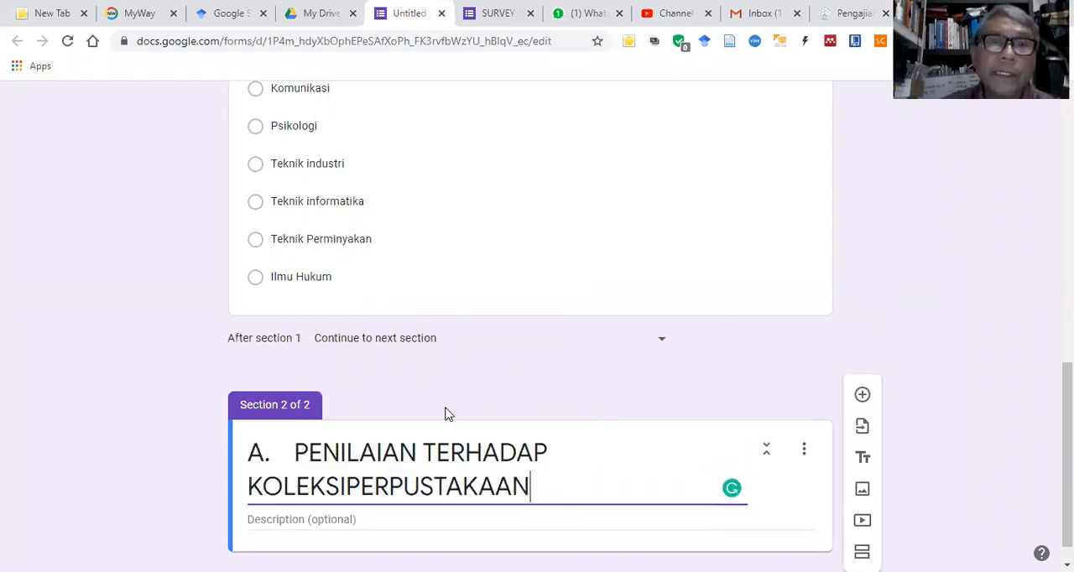
Step: Separate "KOLEKSI" and "PERPUSTAKAAN" with a space in the section 2 title
scroll(386, 461, "down", 1)
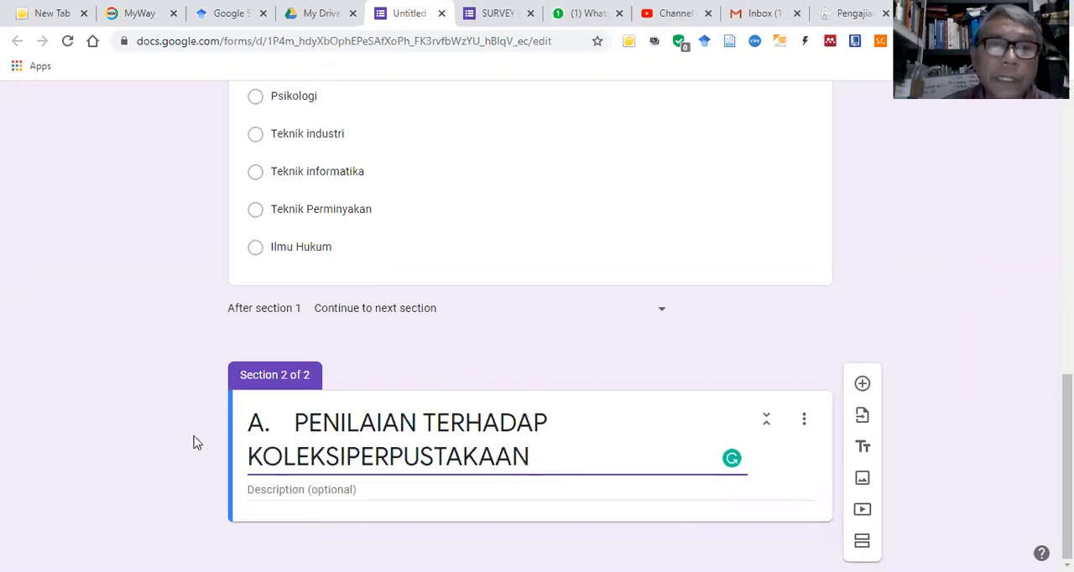
left_click(248, 456)
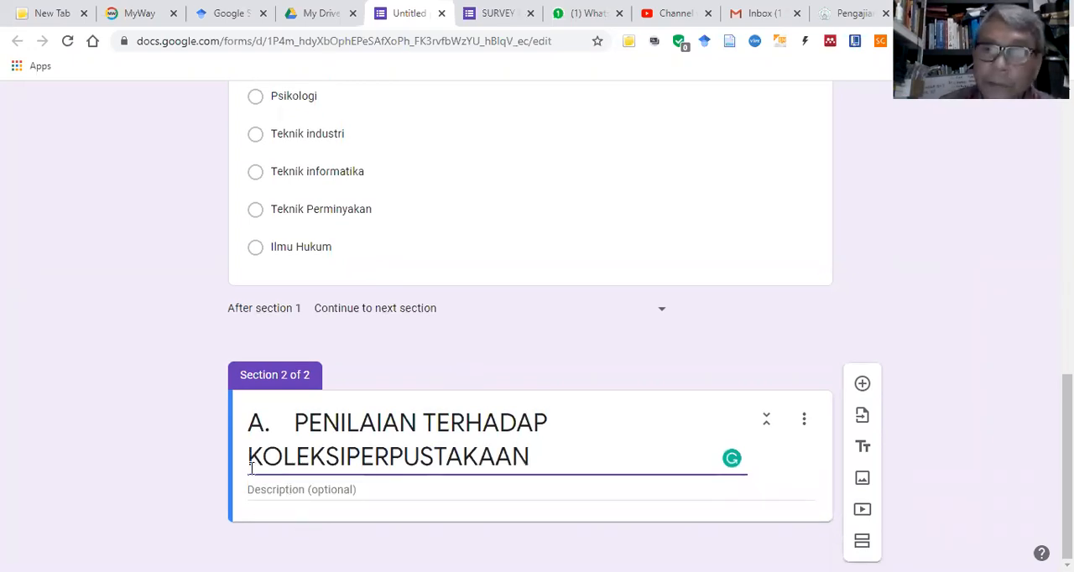
key("BackSpace")
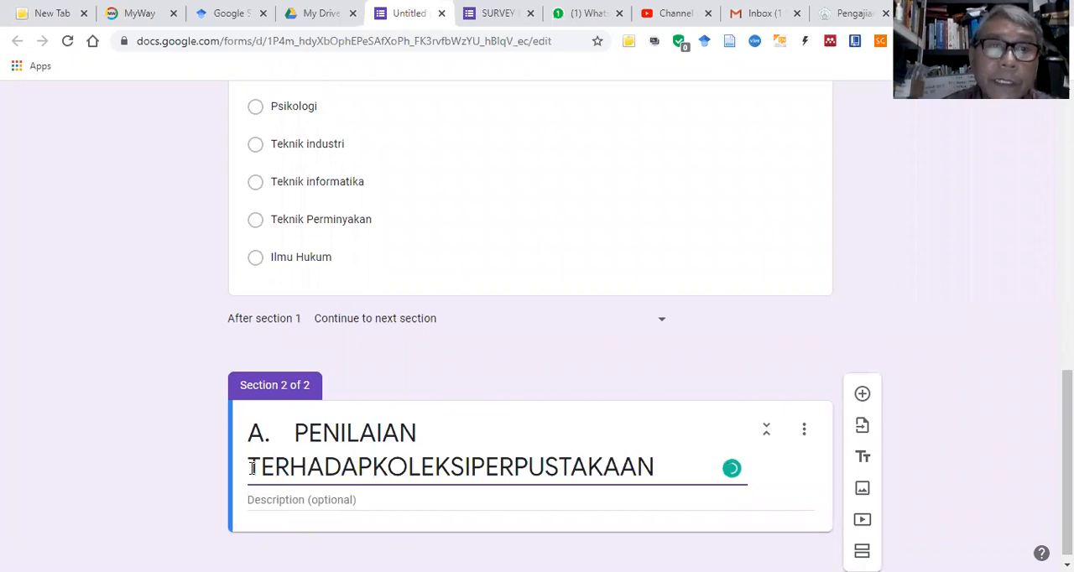
left_click(345, 467)
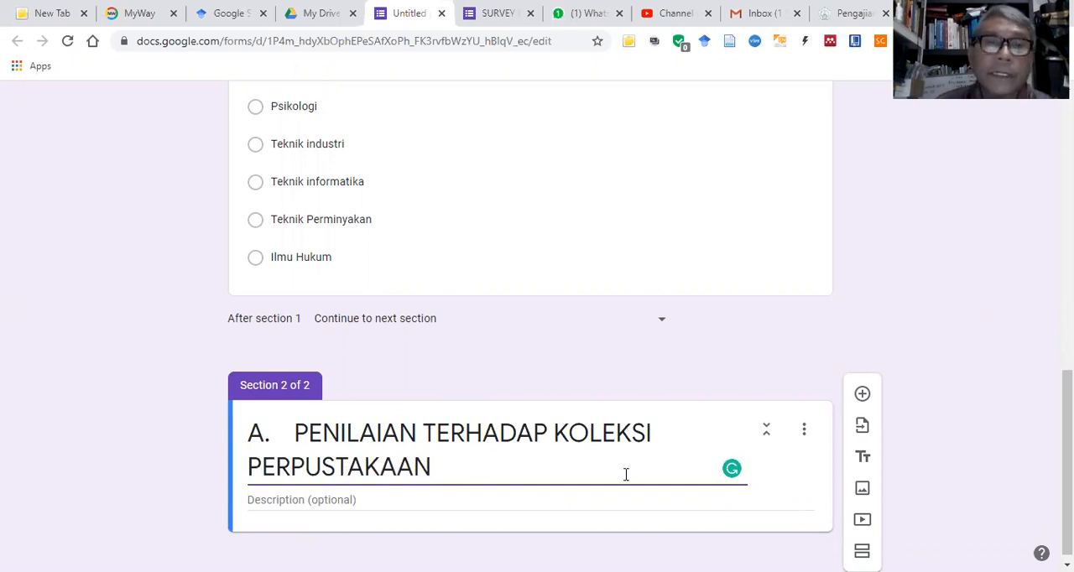
Step: Switch to the Word questionnaire and copy the "Pilihan Jawaban :" heading with its five answer choices
scroll(491, 466, "down", 1)
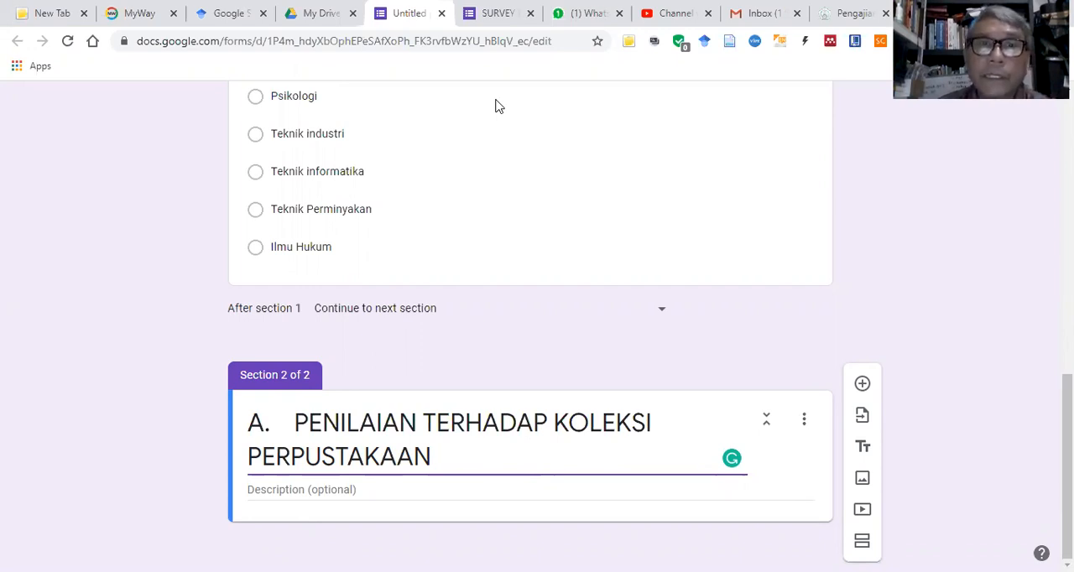
key("alt+Tab")
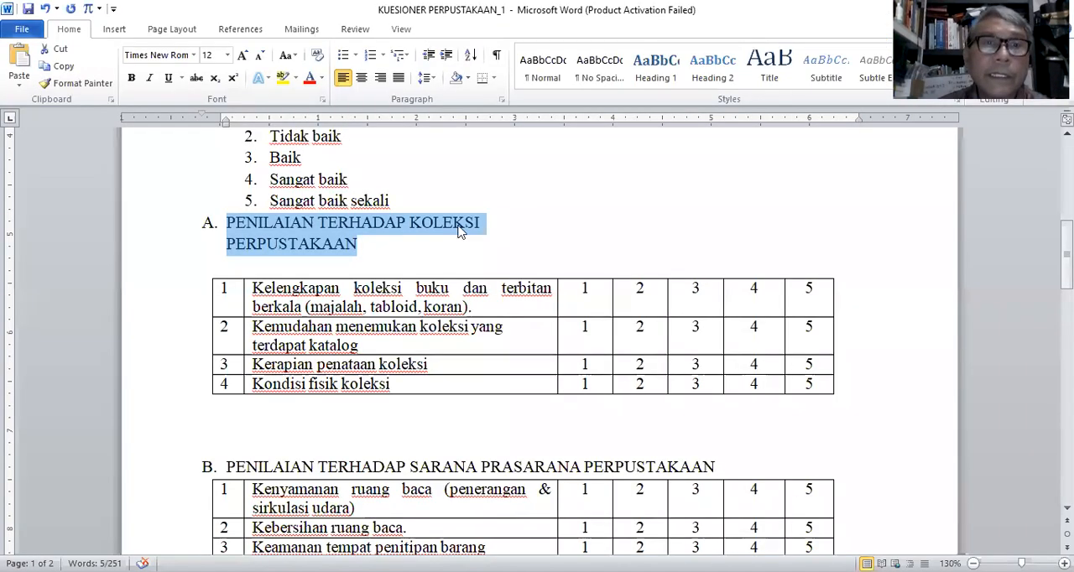
scroll(300, 292, "up", 3)
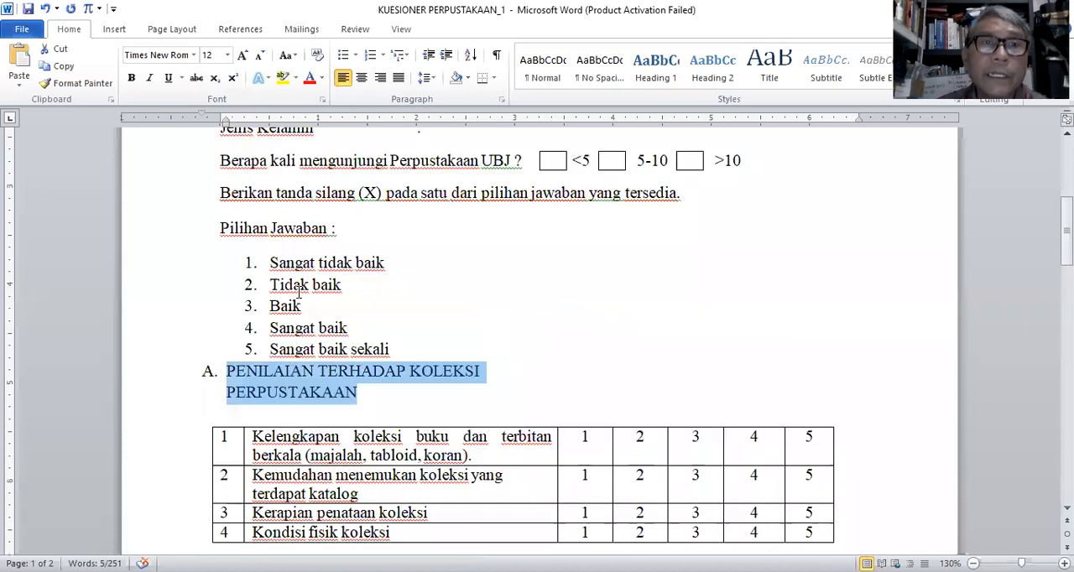
left_click_drag(220, 228, 403, 348)
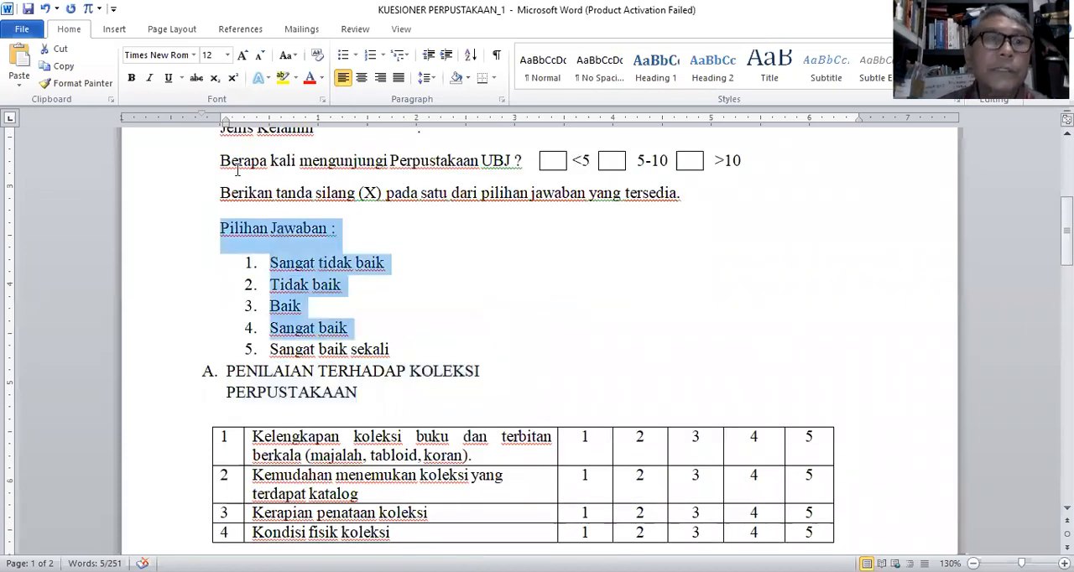
left_click(64, 67)
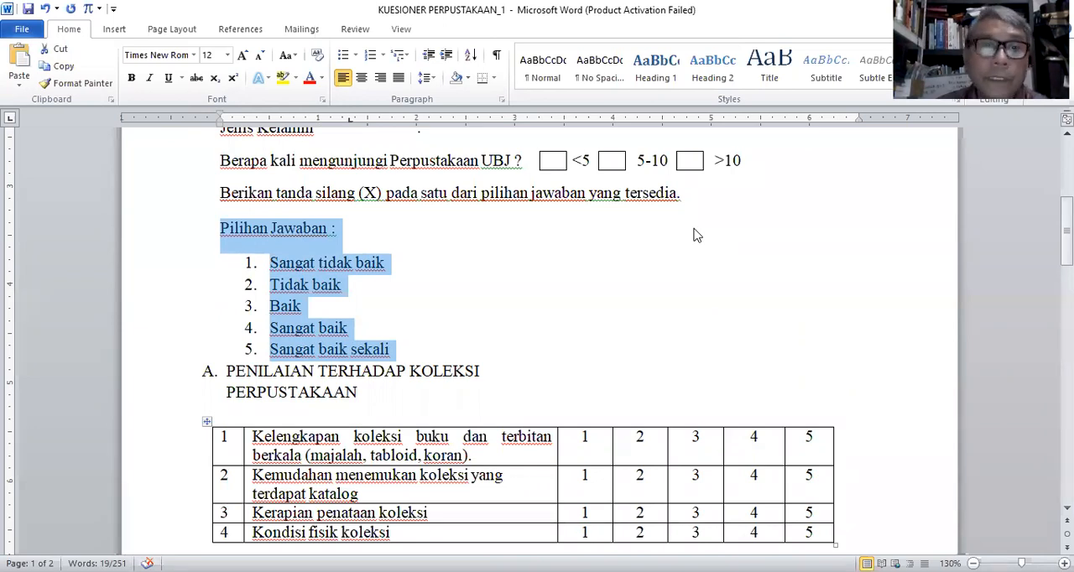
Step: Return to the Google Forms survey and paste the copied answer choices into the description of section 2
key("alt+Tab")
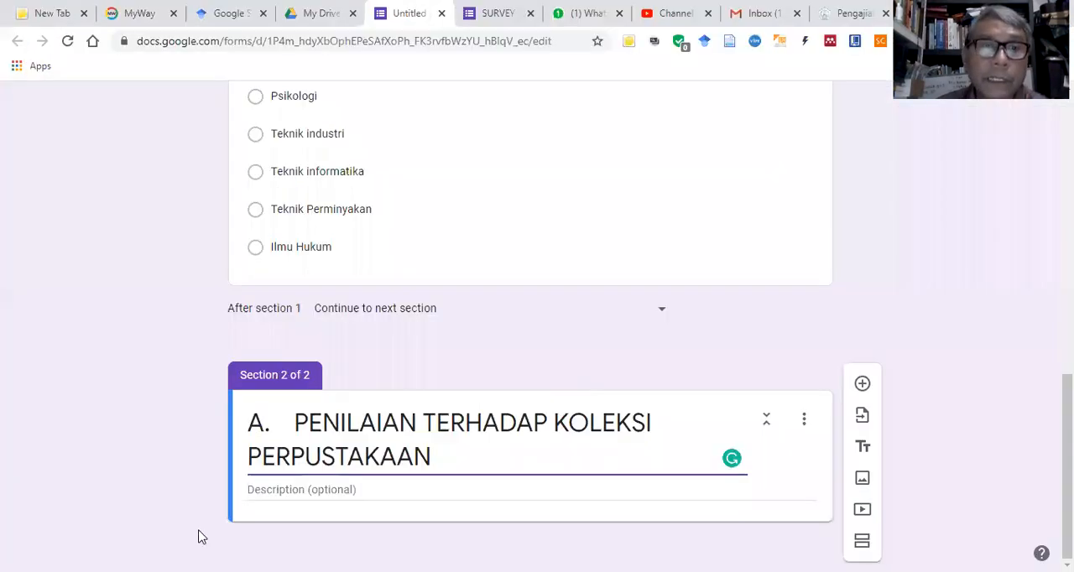
left_click(262, 490)
right_click(264, 489)
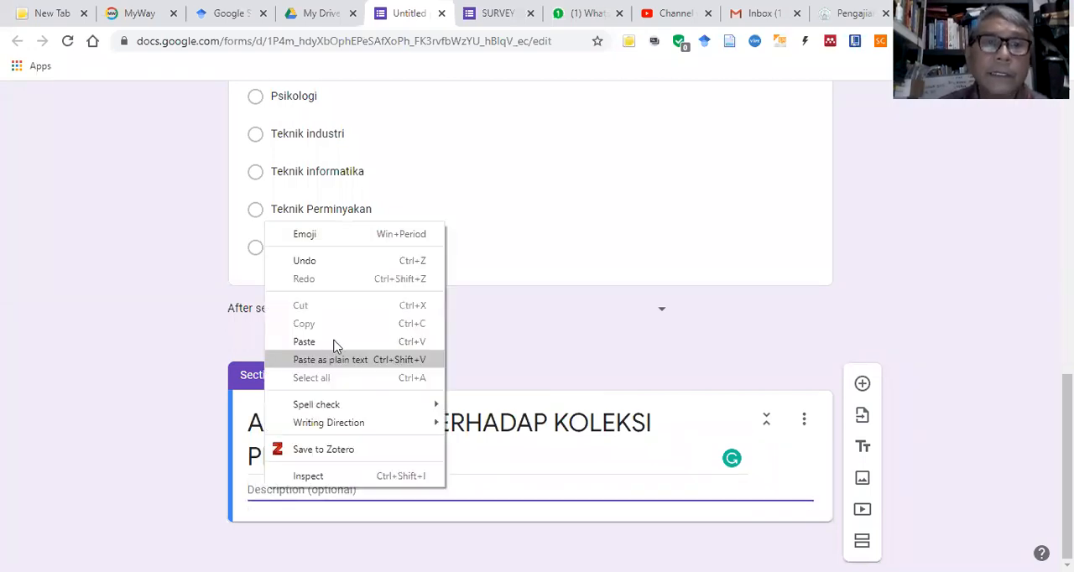
left_click(333, 346)
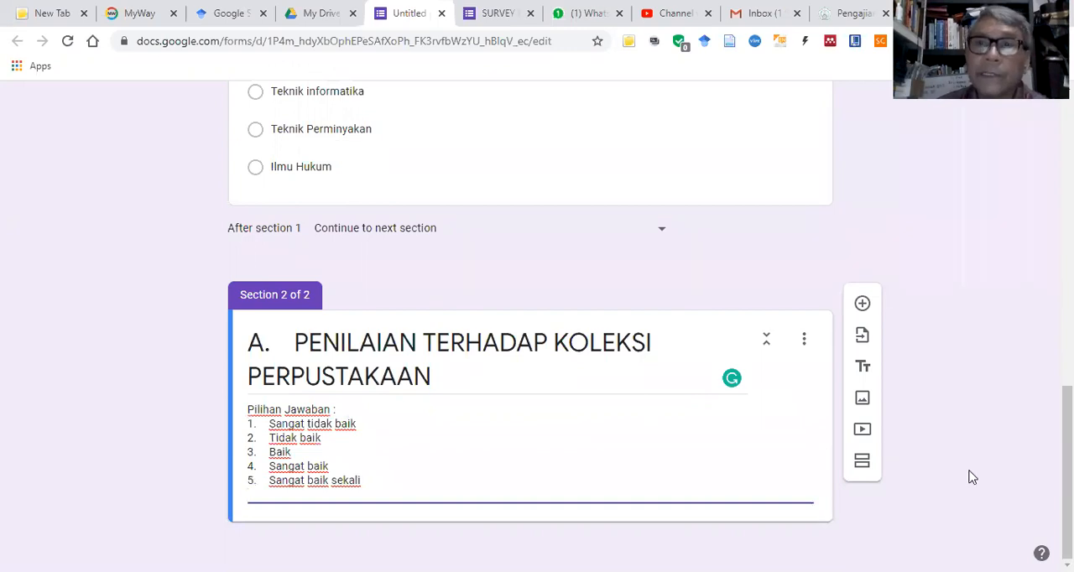
Step: Add a new question to section 2 and set its type to Linear scale
left_click(863, 306)
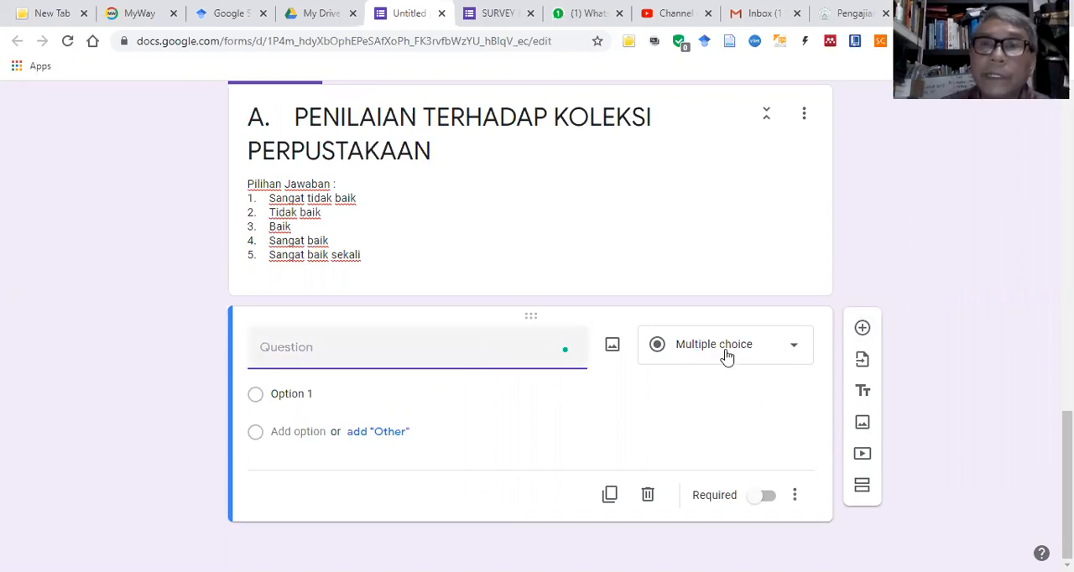
left_click(794, 351)
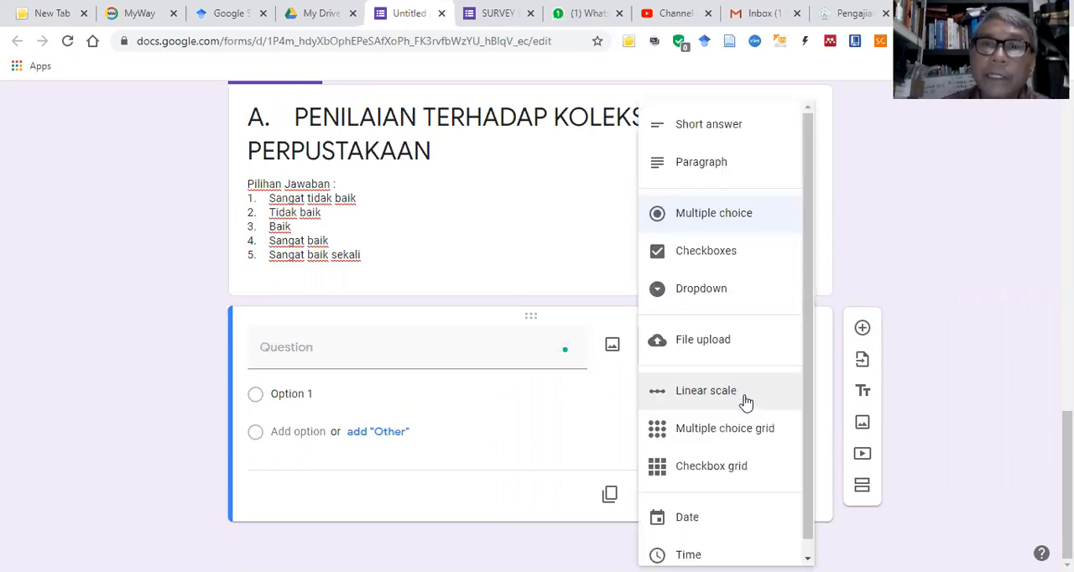
left_click(749, 397)
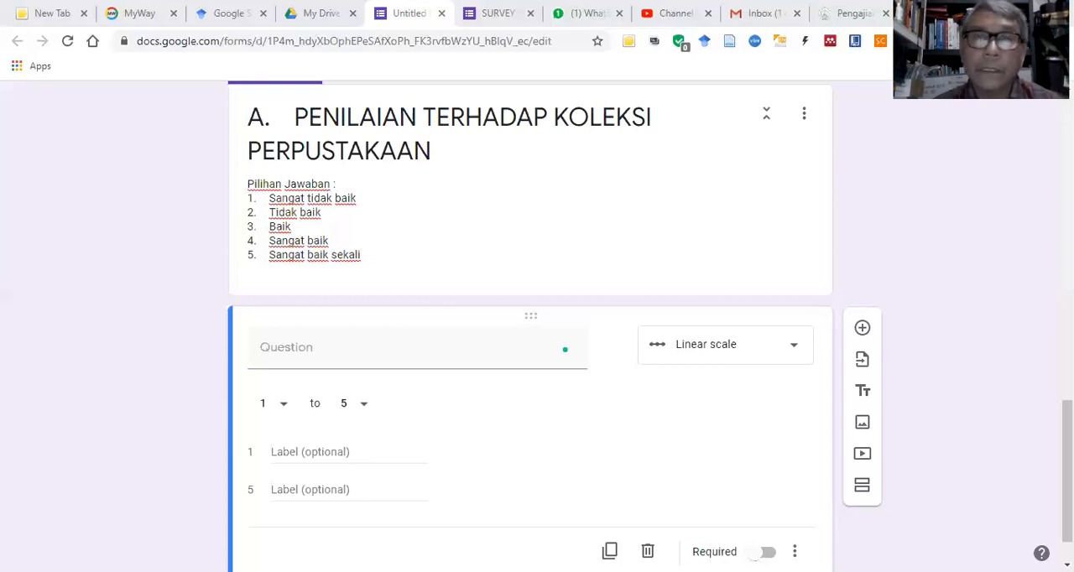
Step: Enter the first section A item from Word as the question: "Kelengkapan koleksi buku dan terbitan berkala (majalah, tabloid, koran)."
key("alt+Tab")
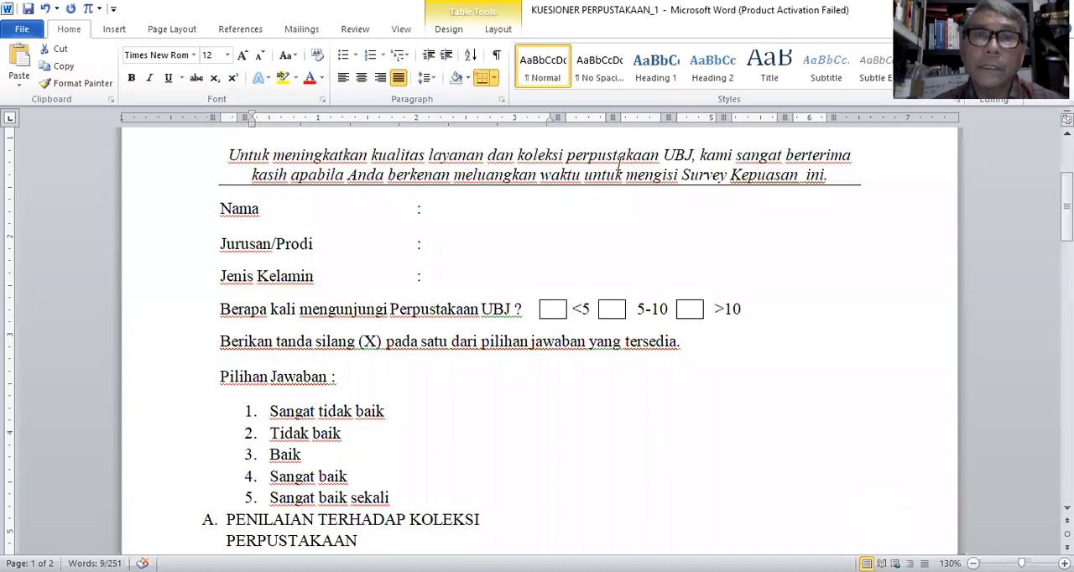
key("alt+Tab")
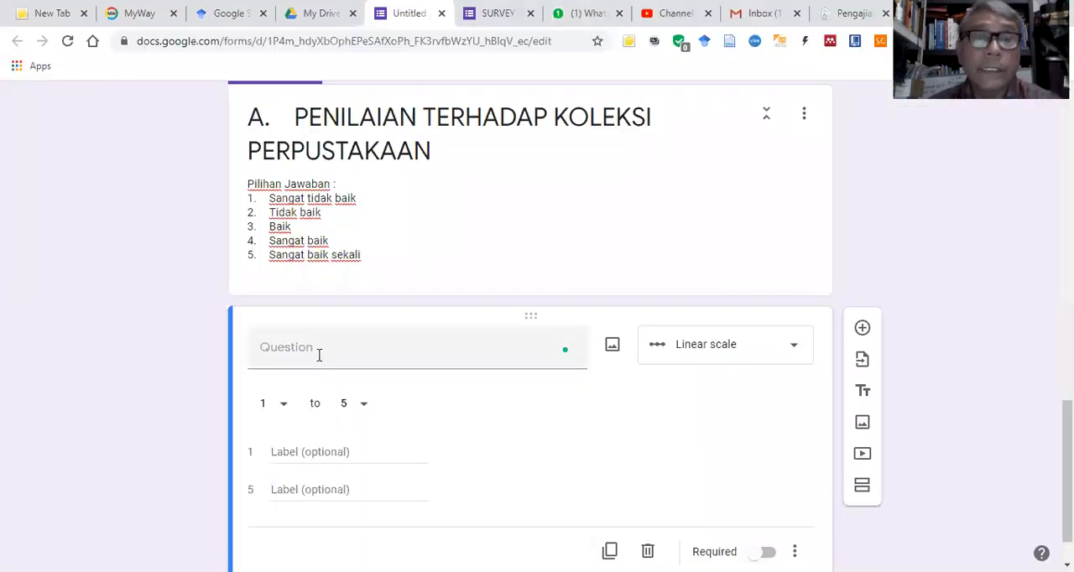
left_click(291, 347)
right_click(291, 347)
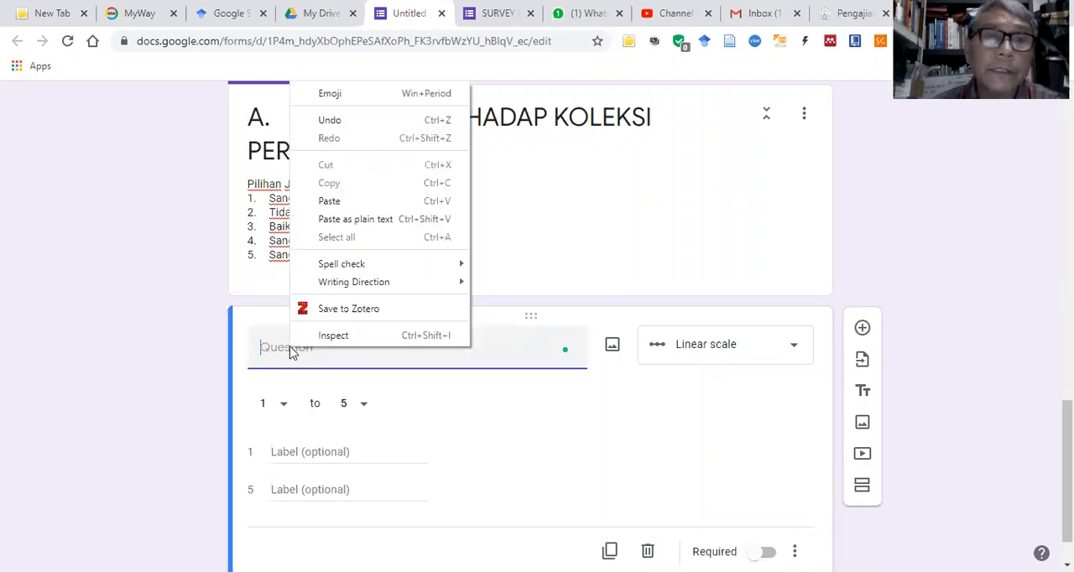
left_click(353, 199)
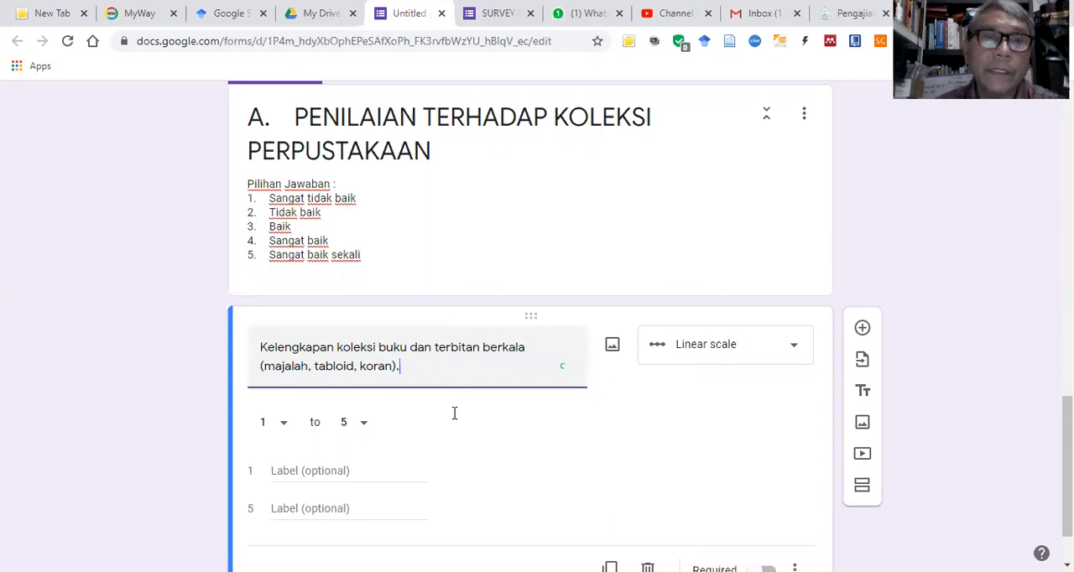
Step: Label scale value 1 "Sangat tidak baik" and scale value 5 "Sangat baik sekali"
left_click(340, 480)
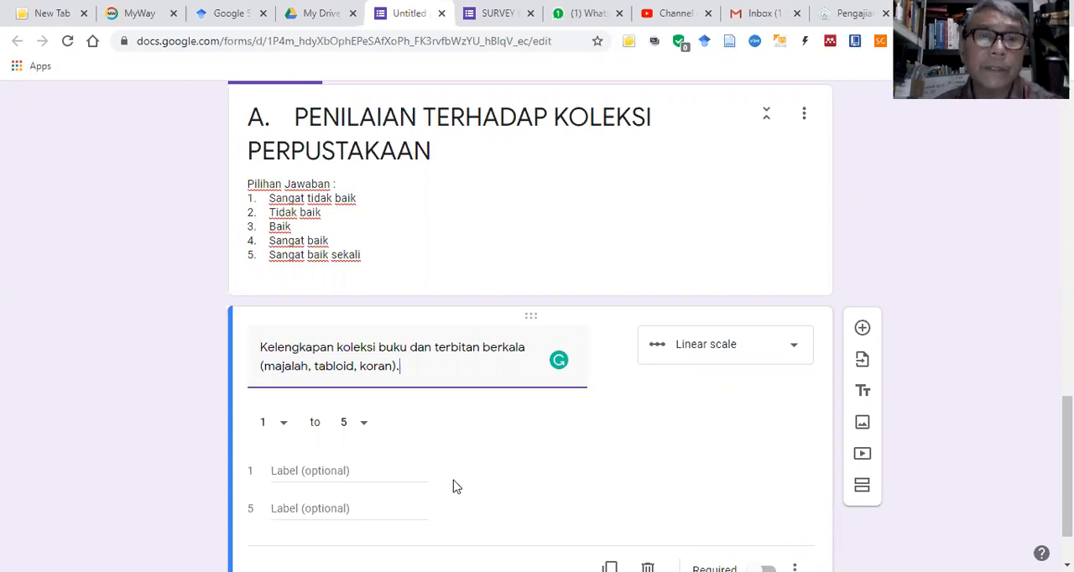
type("S")
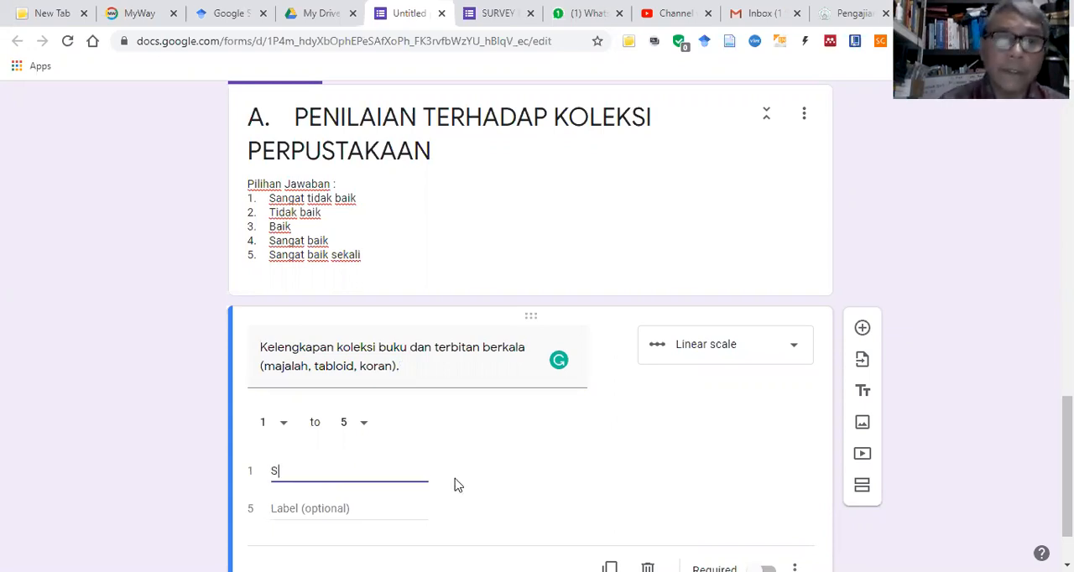
type("angat t")
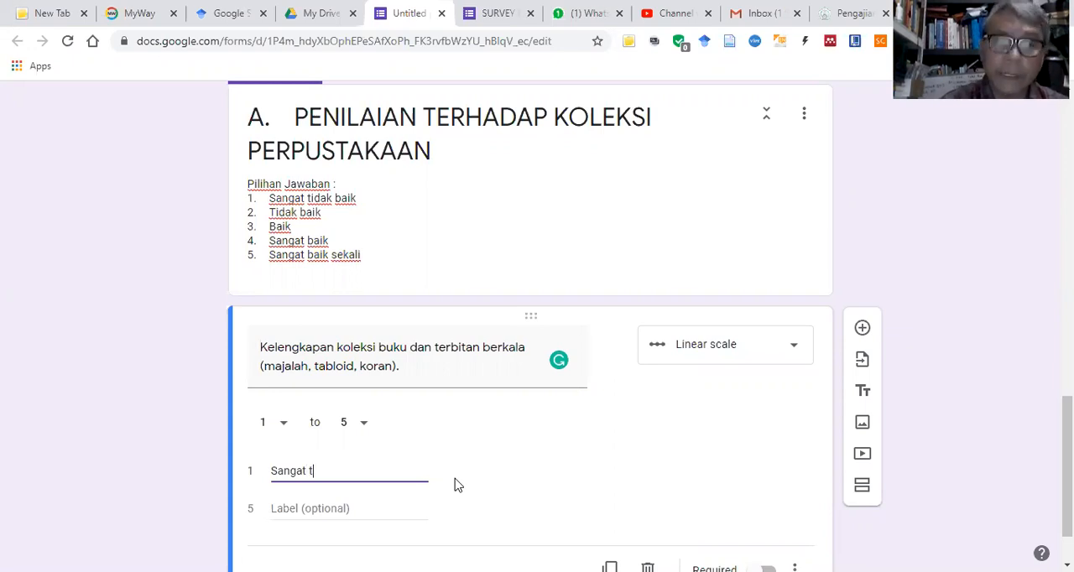
type("idak baik")
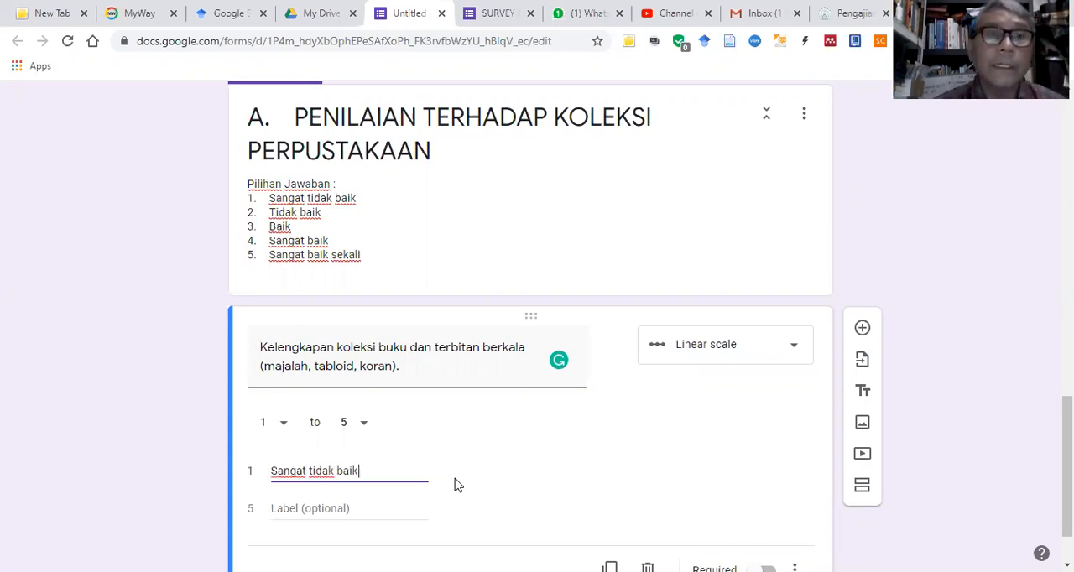
left_click(353, 507)
type("S")
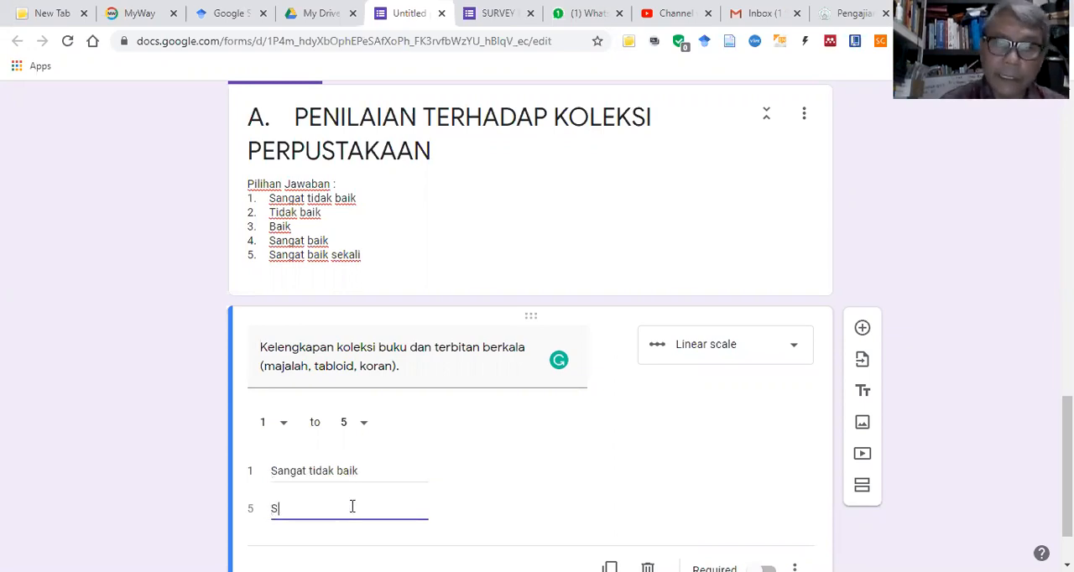
type("angat baik sekali")
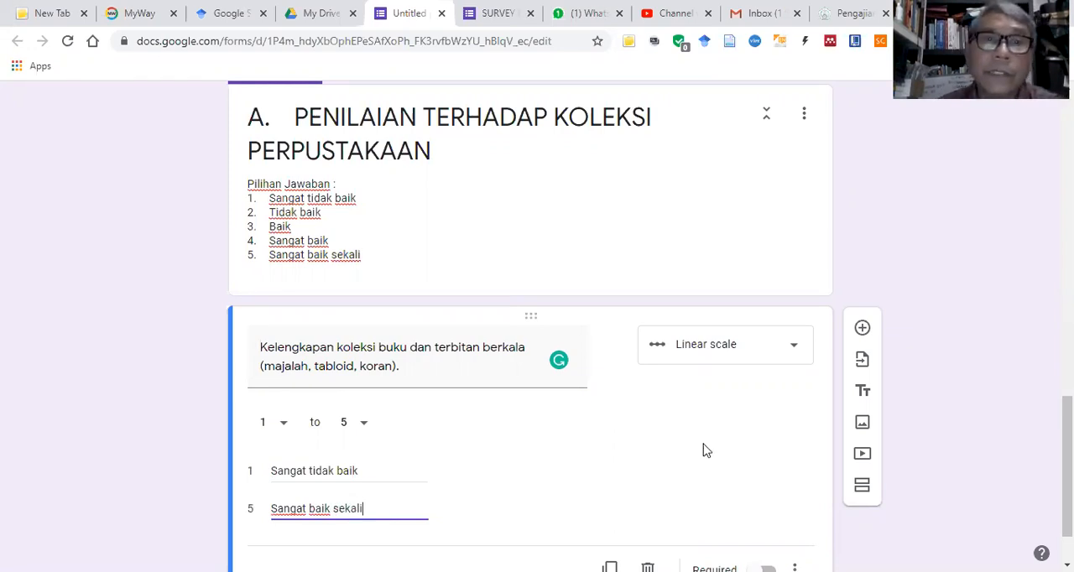
Step: Put the number "1." before the text of the linear scale question and duplicate the question
scroll(608, 366, "down", 1)
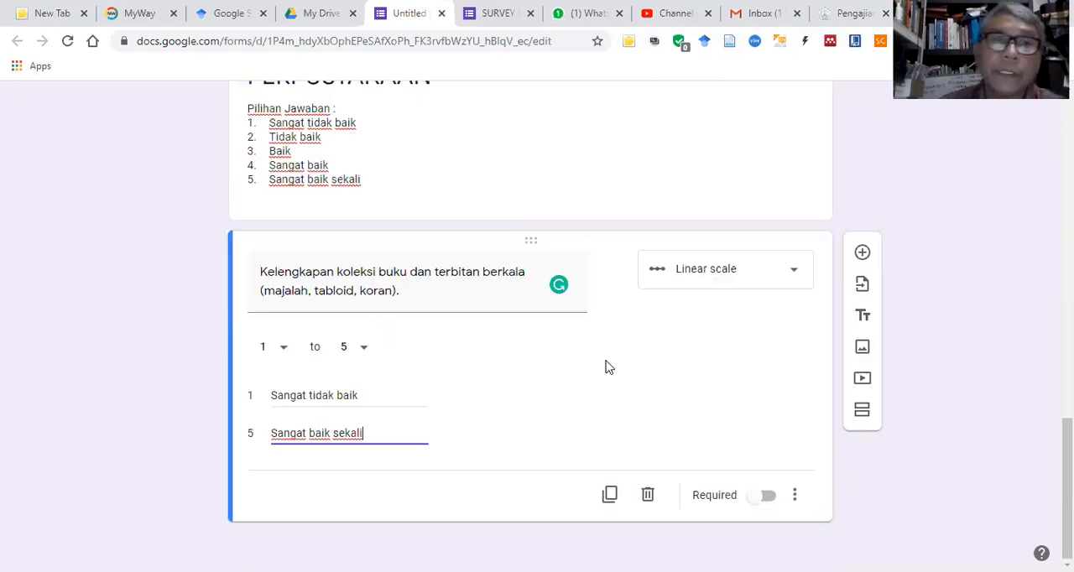
triple_click(261, 272)
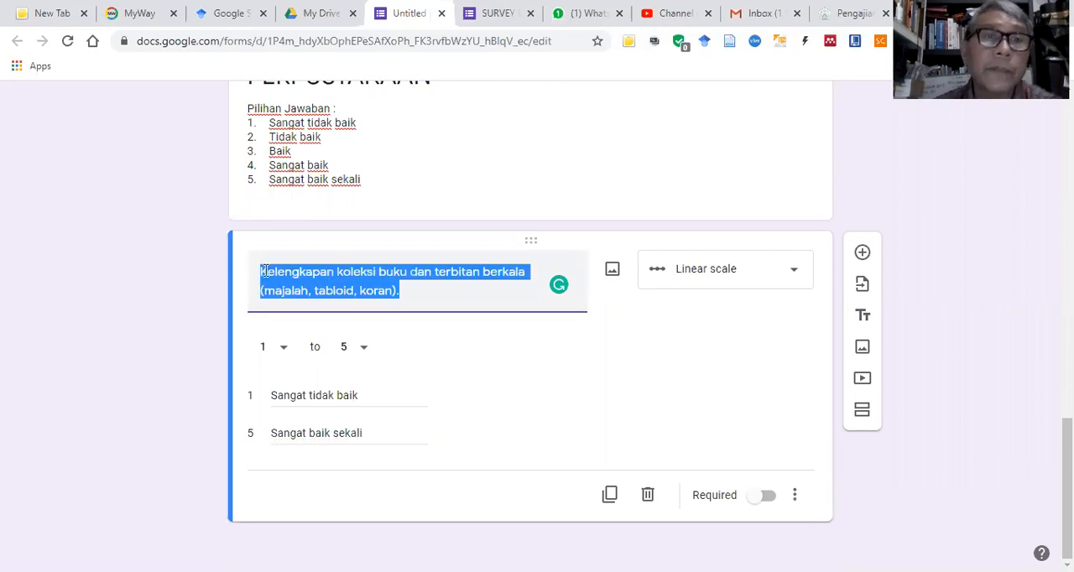
key("Left")
type("1.")
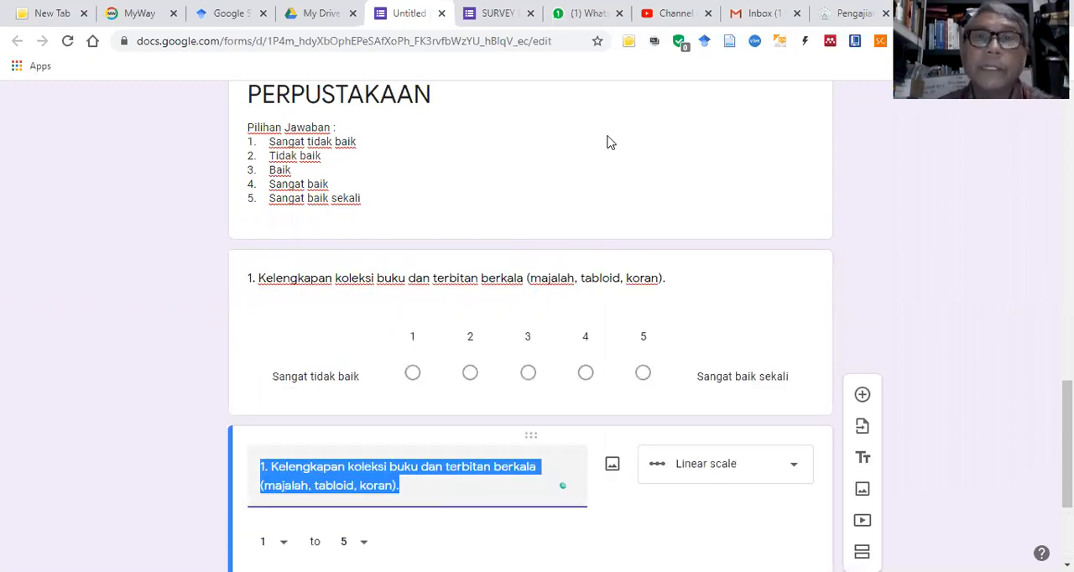
scroll(611, 142, "down", 3)
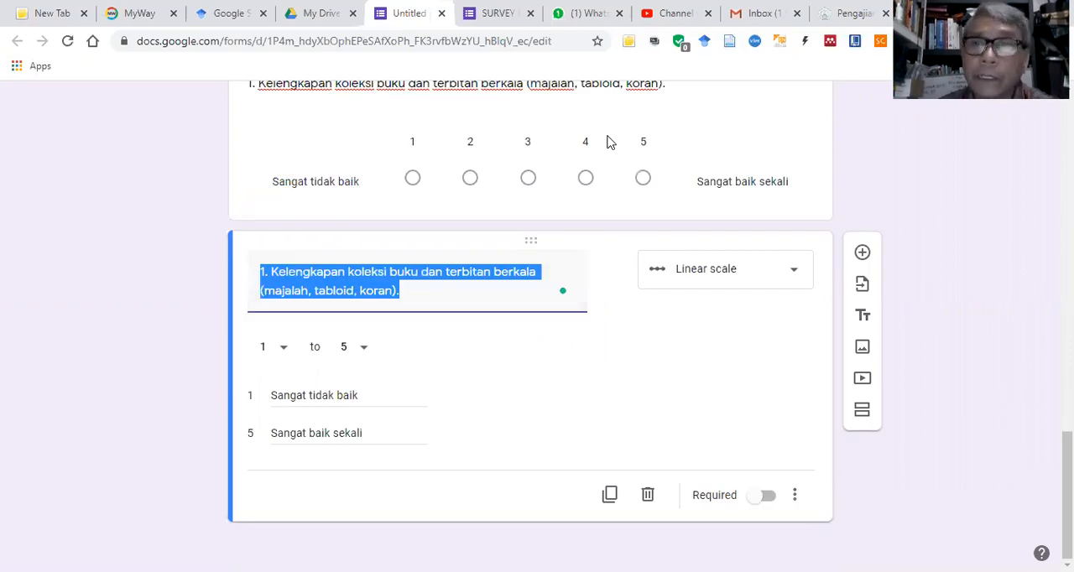
Step: Switch to the Word questionnaire and copy section A item 2, "Kemudahan menemukan koleksi yang terdapat katalog"
key("alt+Tab")
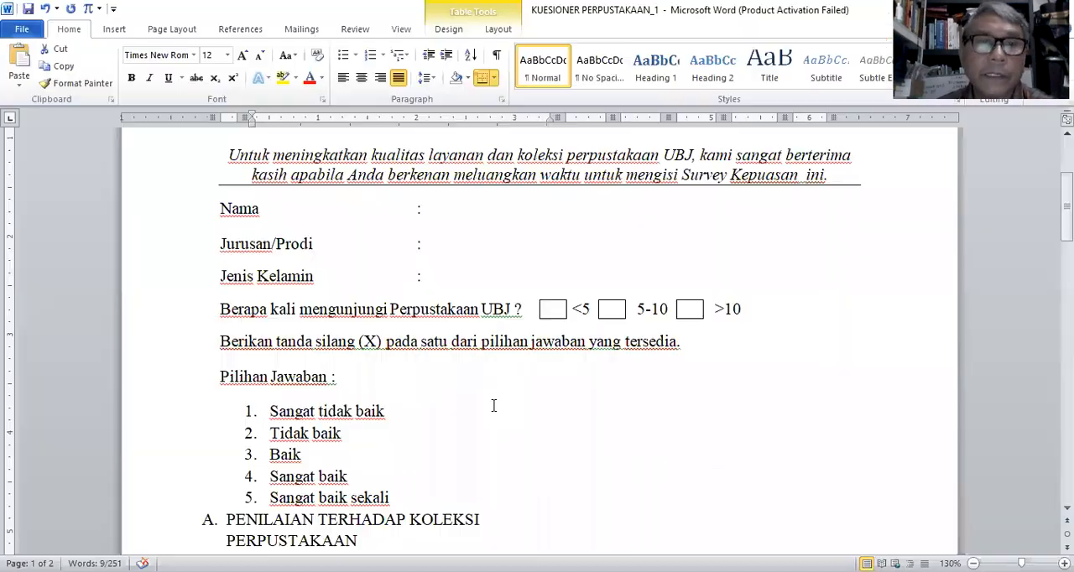
scroll(495, 405, "down", 4)
scroll(257, 223, "down", 1)
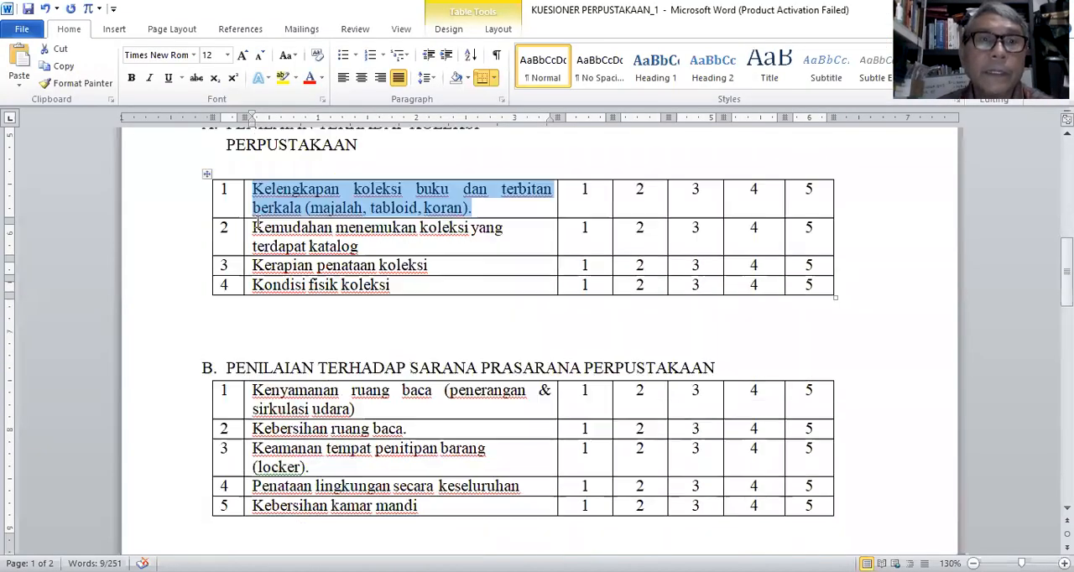
left_click_drag(254, 225, 358, 246)
key("ctrl+c")
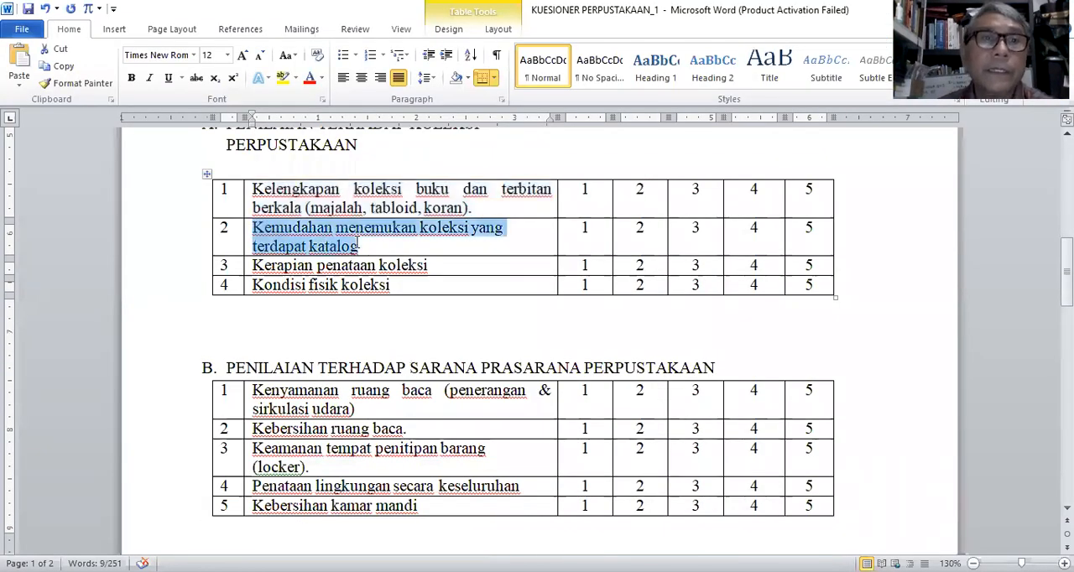
left_click(65, 72)
Step: Return to the Google Forms survey, replace the duplicated question's text with the copied item and number it "2."
key("alt+Tab")
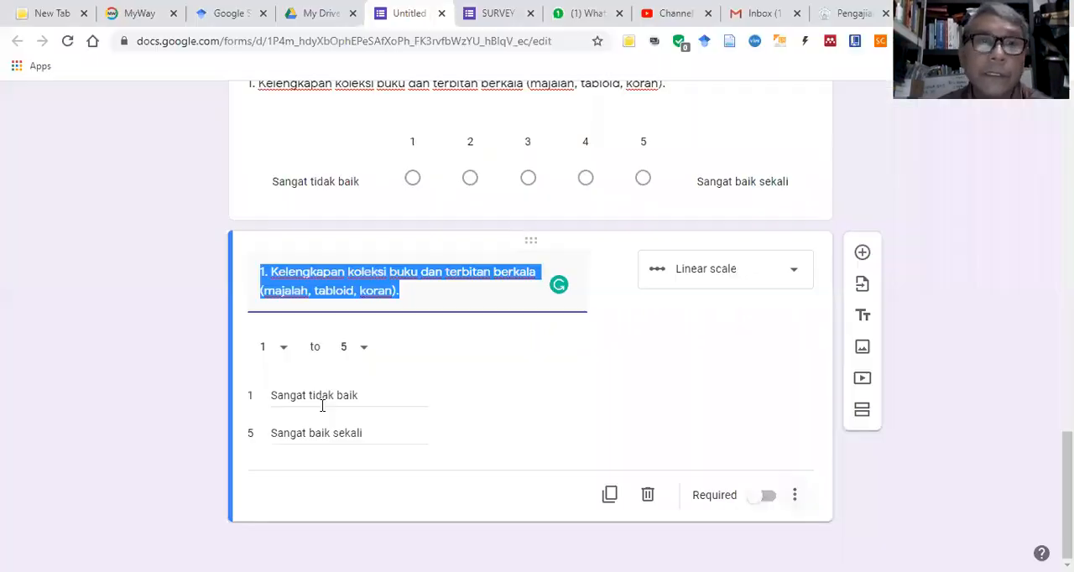
right_click(268, 274)
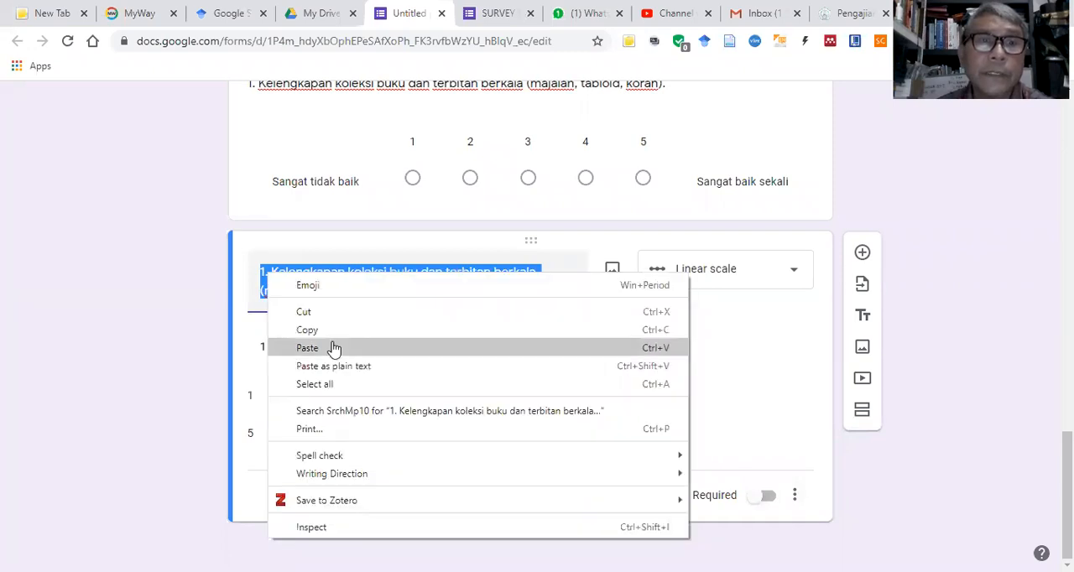
left_click(334, 348)
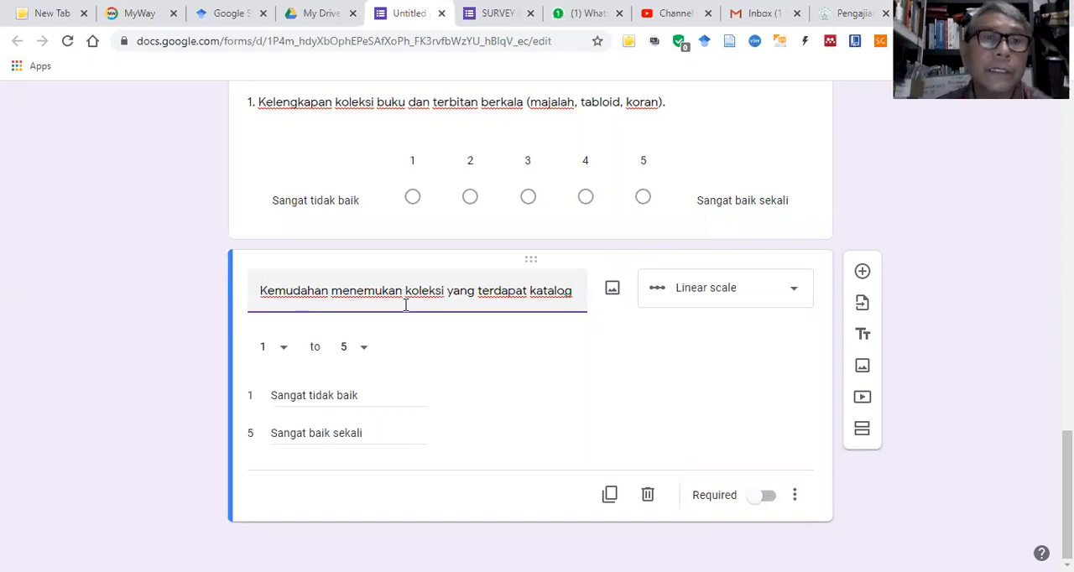
key("Home")
type("2.")
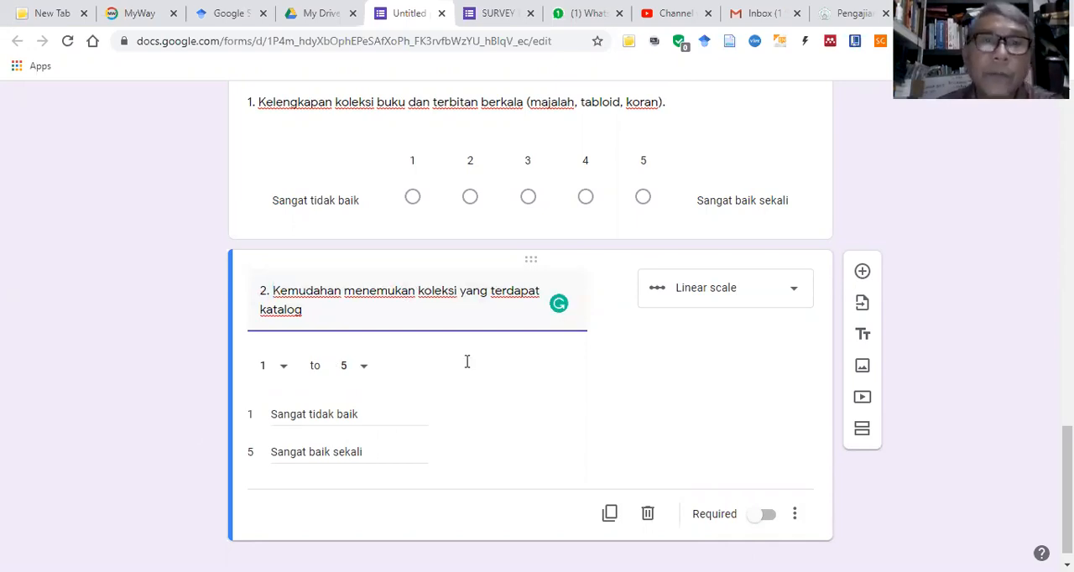
scroll(453, 375, "up", 3)
scroll(352, 221, "down", 3)
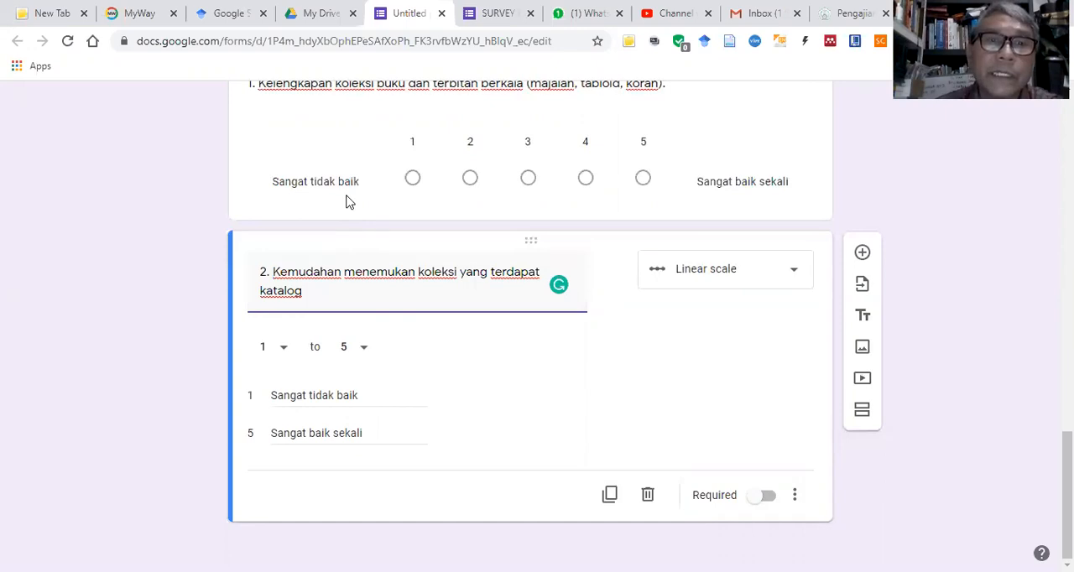
scroll(419, 226, "up", 1)
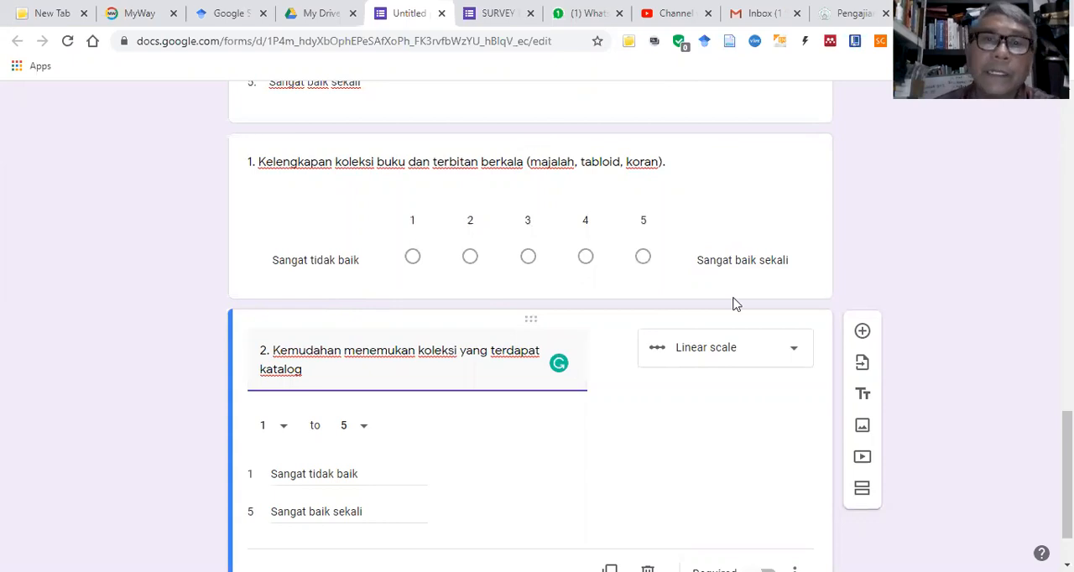
scroll(506, 364, "down", 1)
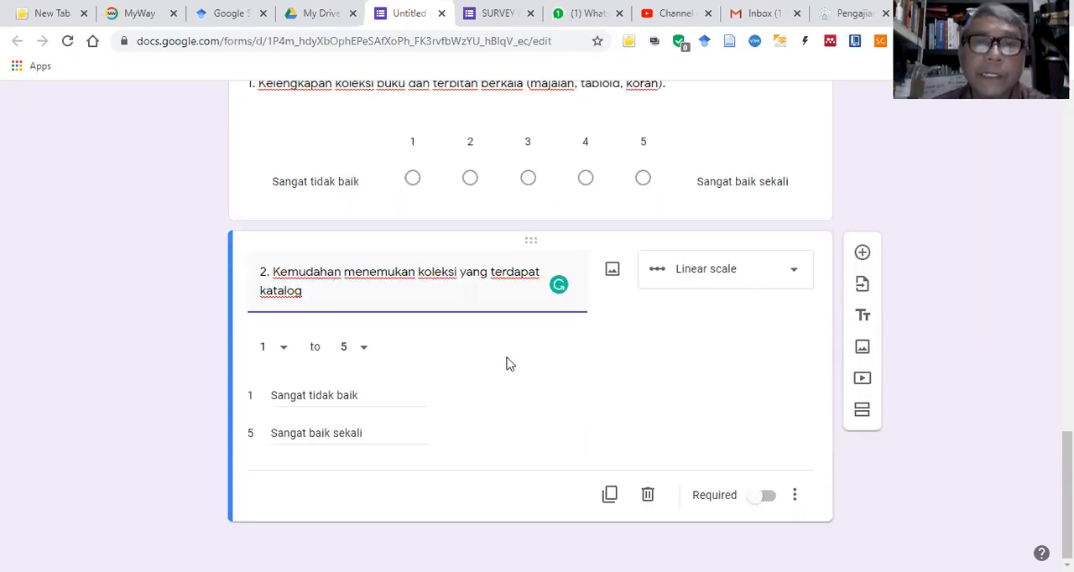
Step: Duplicate question 2, then switch to the Word questionnaire and copy section A item 3, "Kerapian penataan koleksi"
left_click(613, 493)
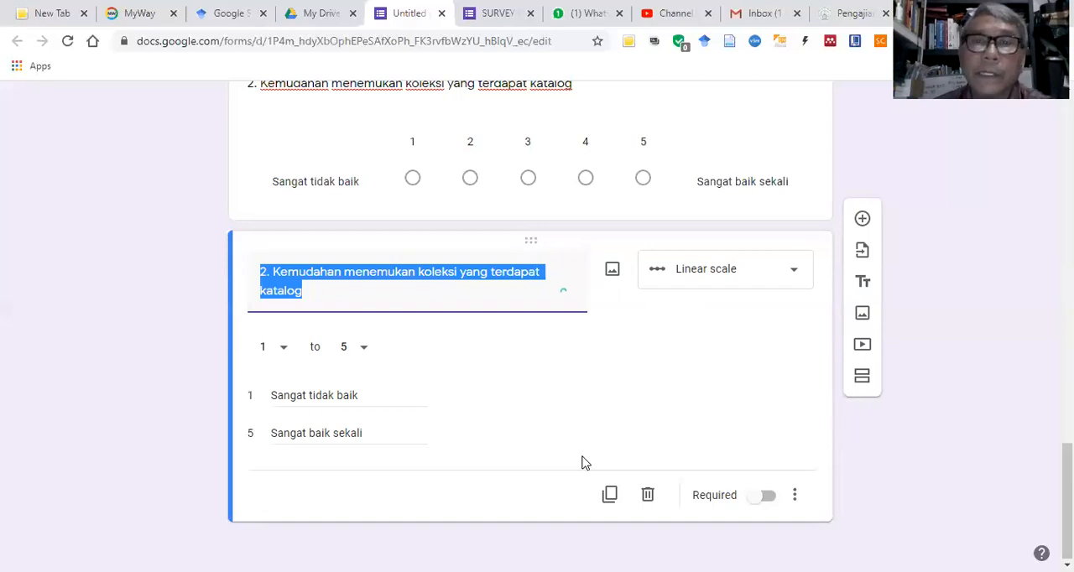
key("alt+Tab")
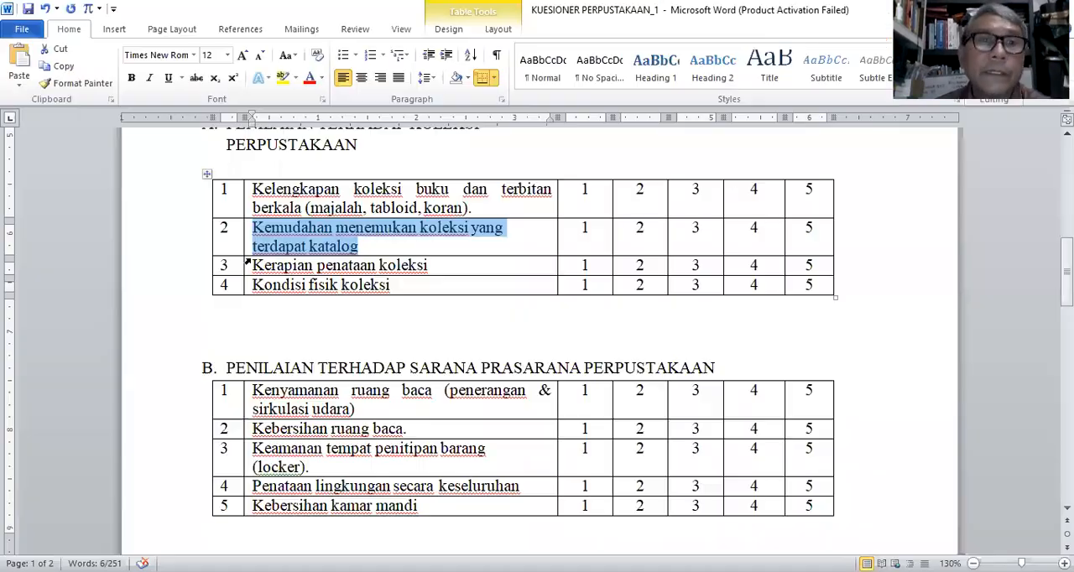
left_click(255, 264)
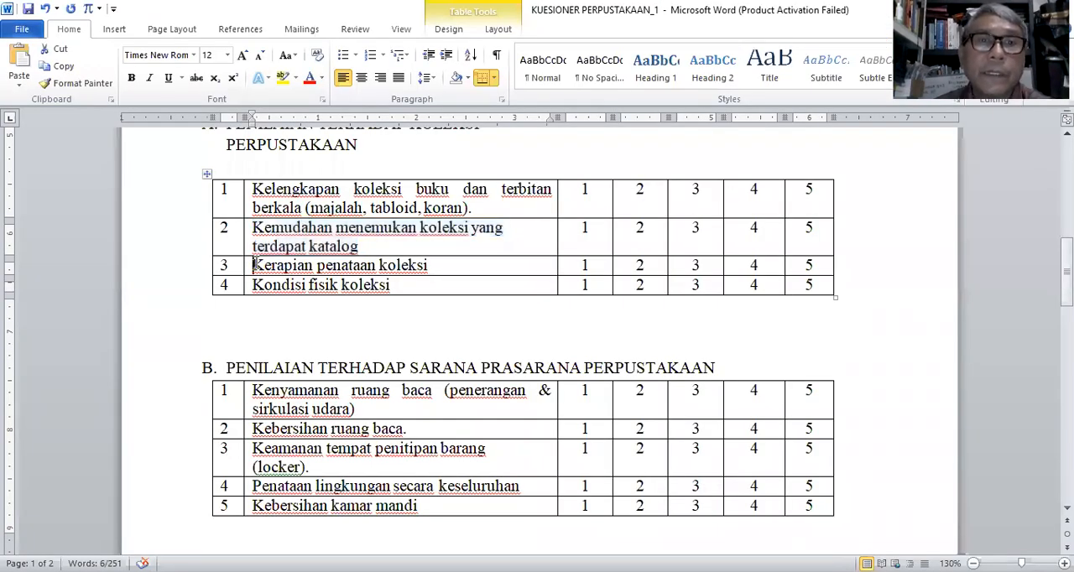
left_click(439, 266, "shift")
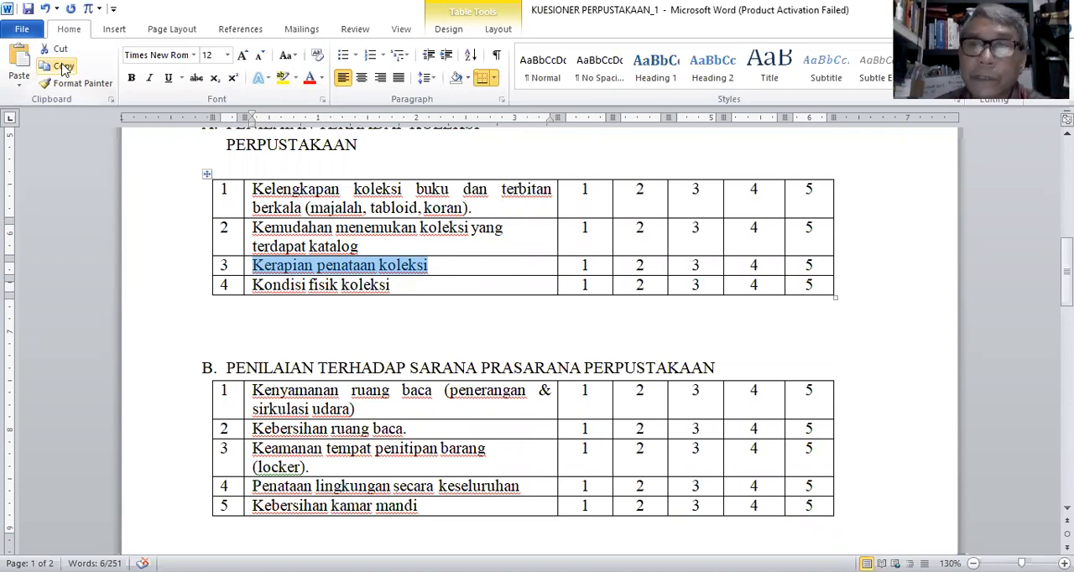
Step: Return to the Google Forms survey, replace the duplicated question's text with the copied item 3 and number it "3."
key("alt+Tab")
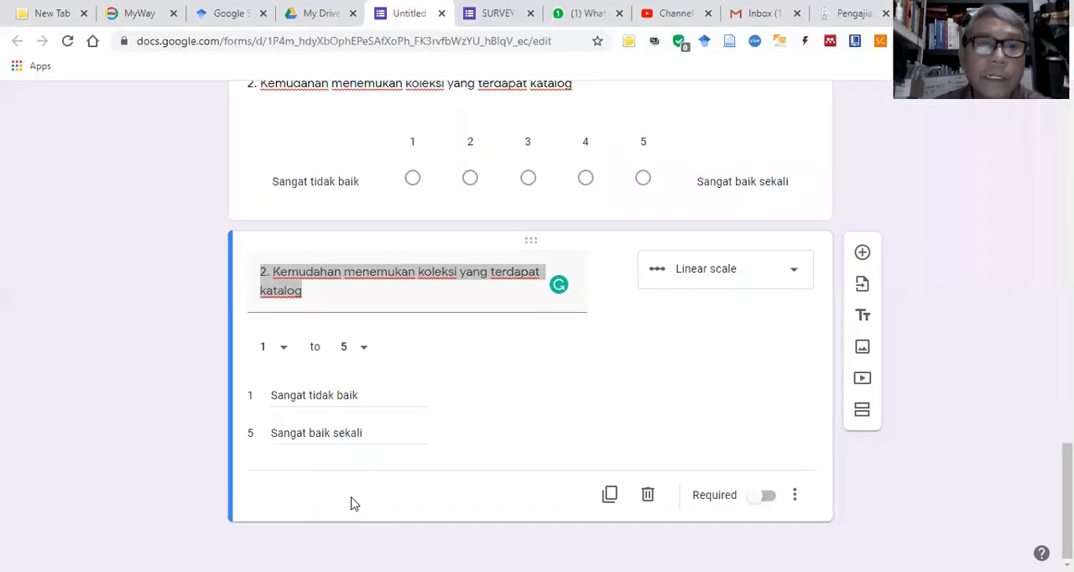
triple_click(287, 275)
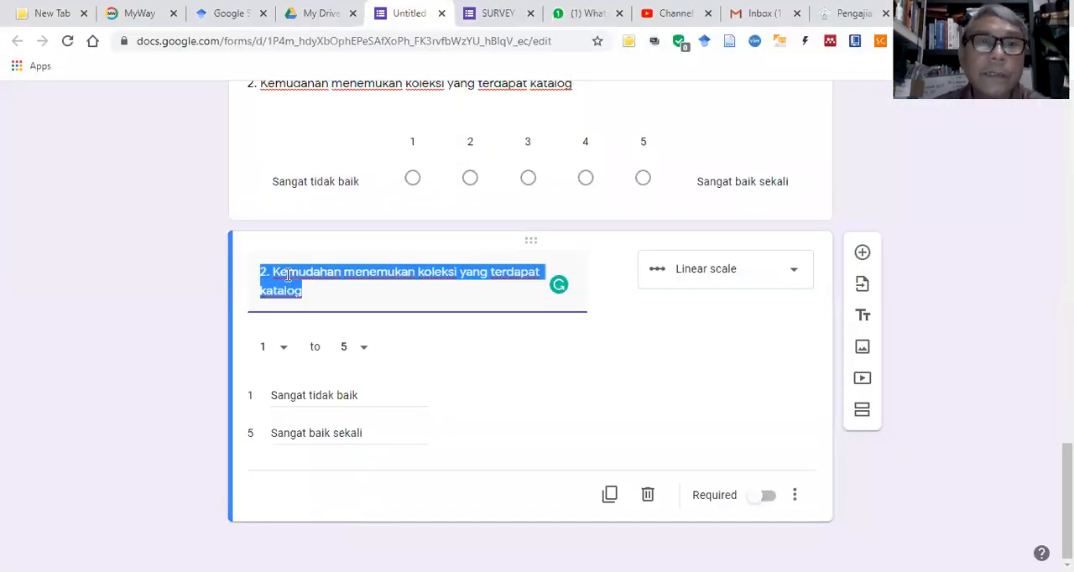
right_click(338, 350)
left_click(285, 285)
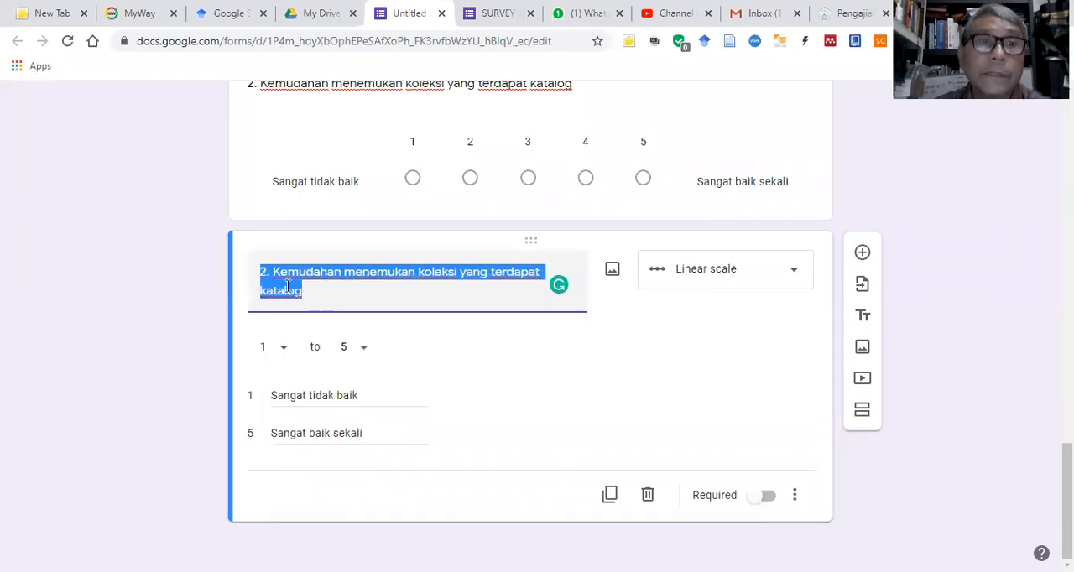
key("ctrl+v")
left_click(262, 292)
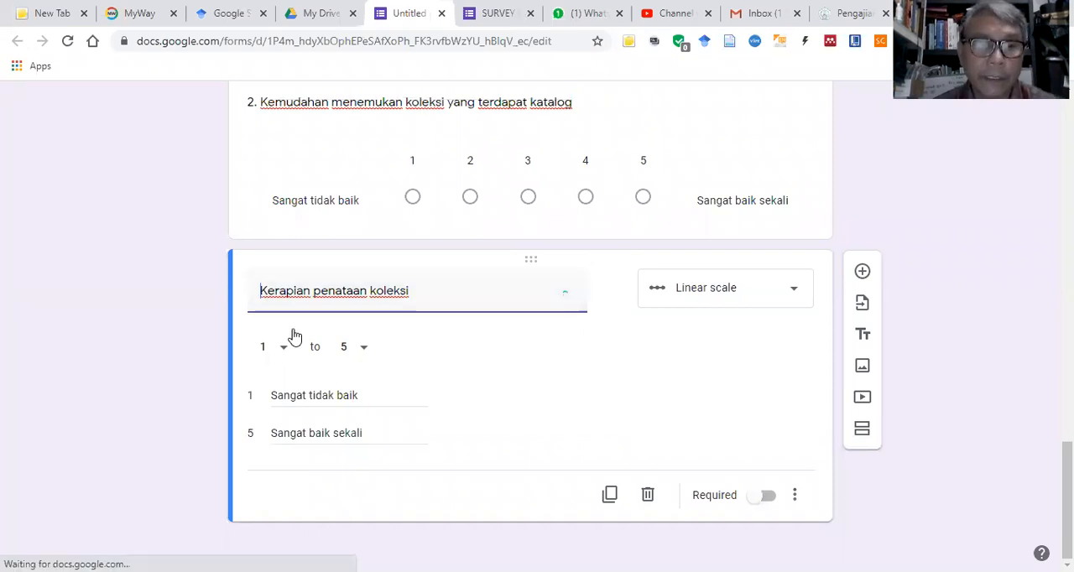
type("3.")
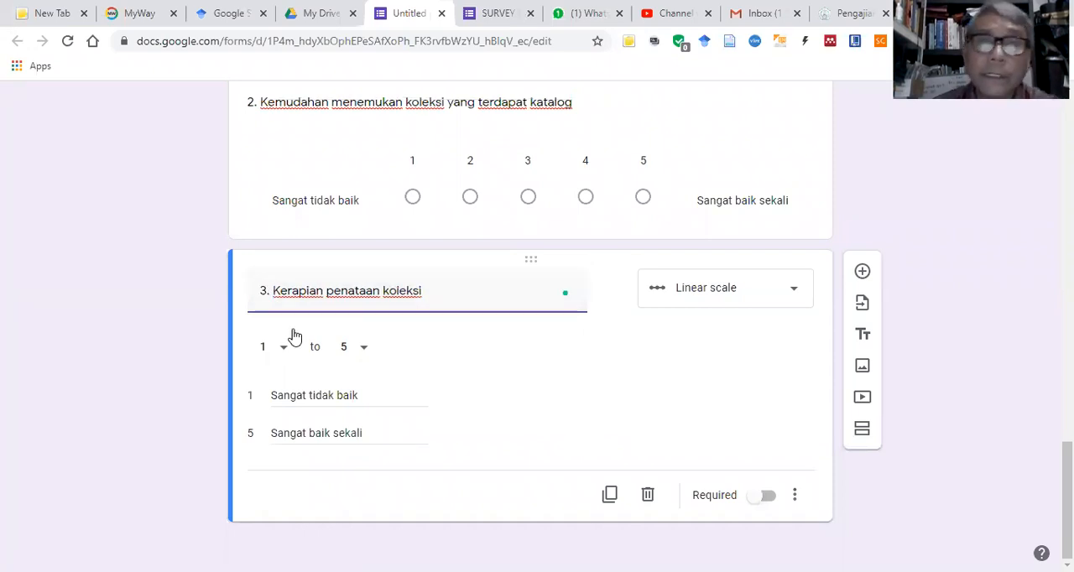
Step: Duplicate question 3 and copy section A item 4, "Kondisi fisik koleksi", from the Word questionnaire
left_click(610, 495)
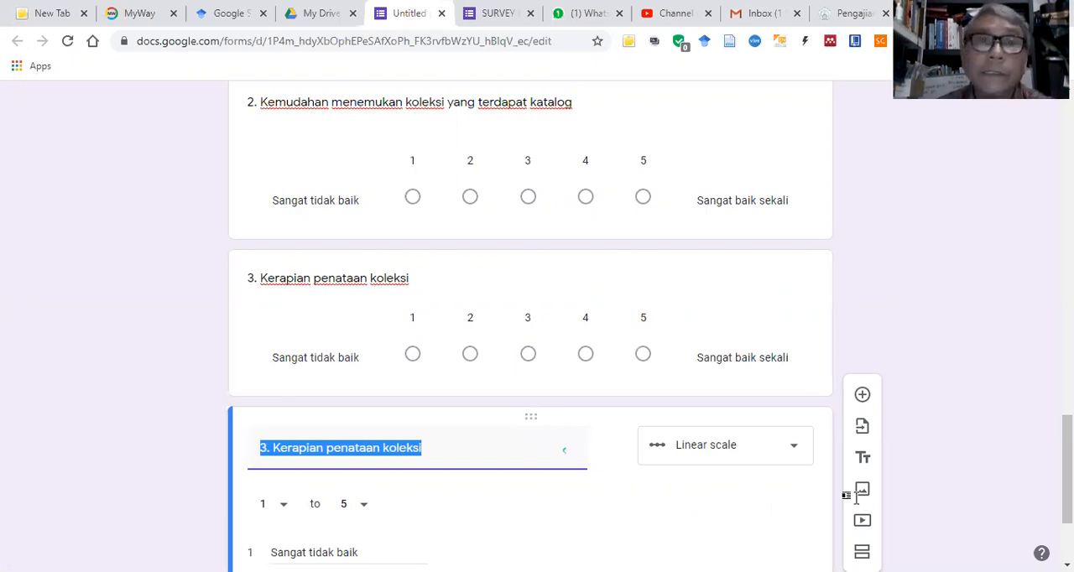
key("alt+Tab")
left_click_drag(253, 285, 384, 286)
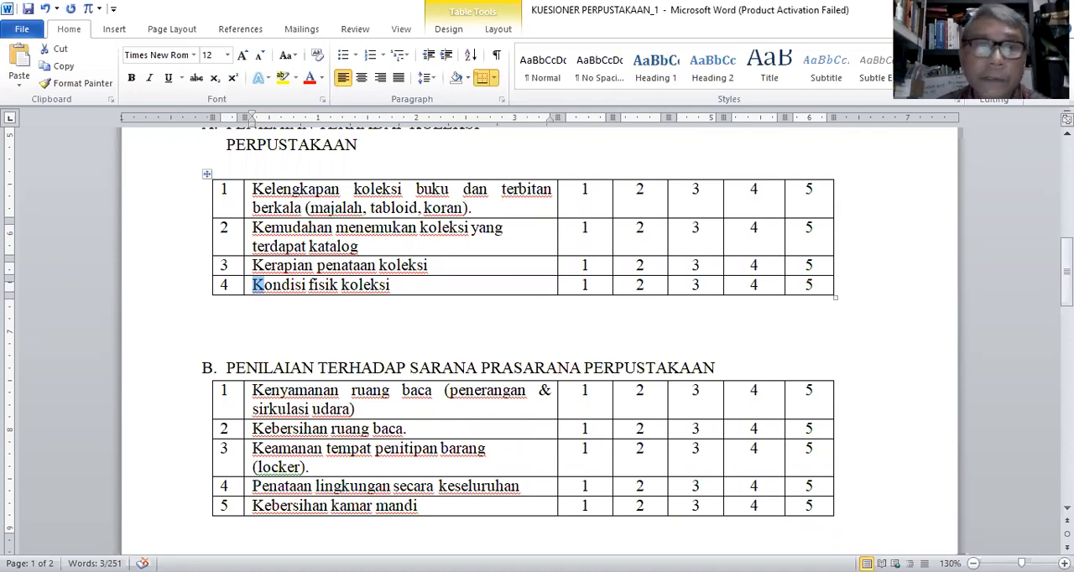
Step: Back in the Google Forms survey, replace the new duplicate's text with "Kondisi fisik koleksi" and number it "4."
key("alt+Tab")
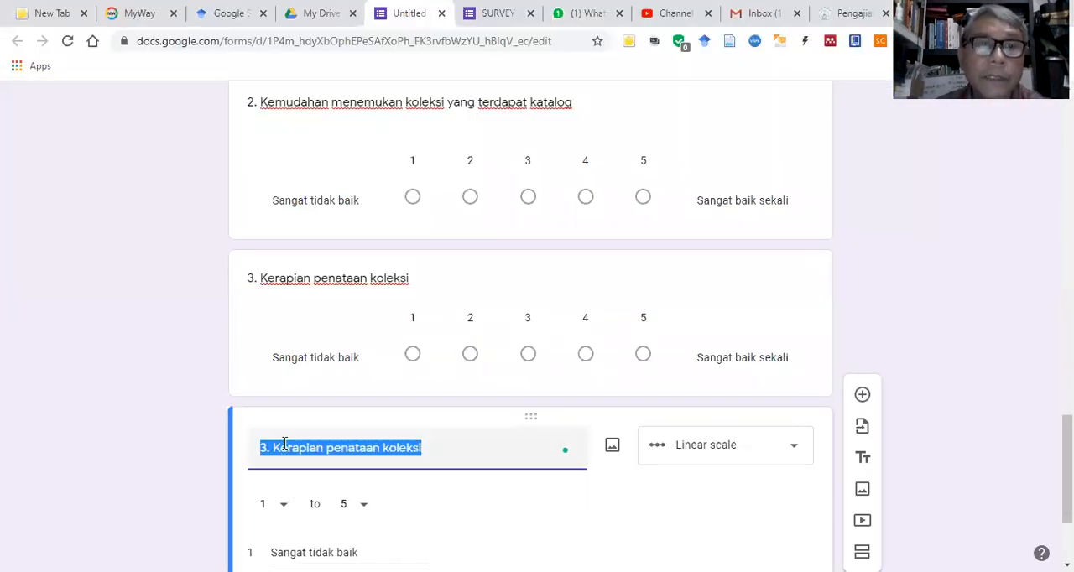
right_click(283, 443)
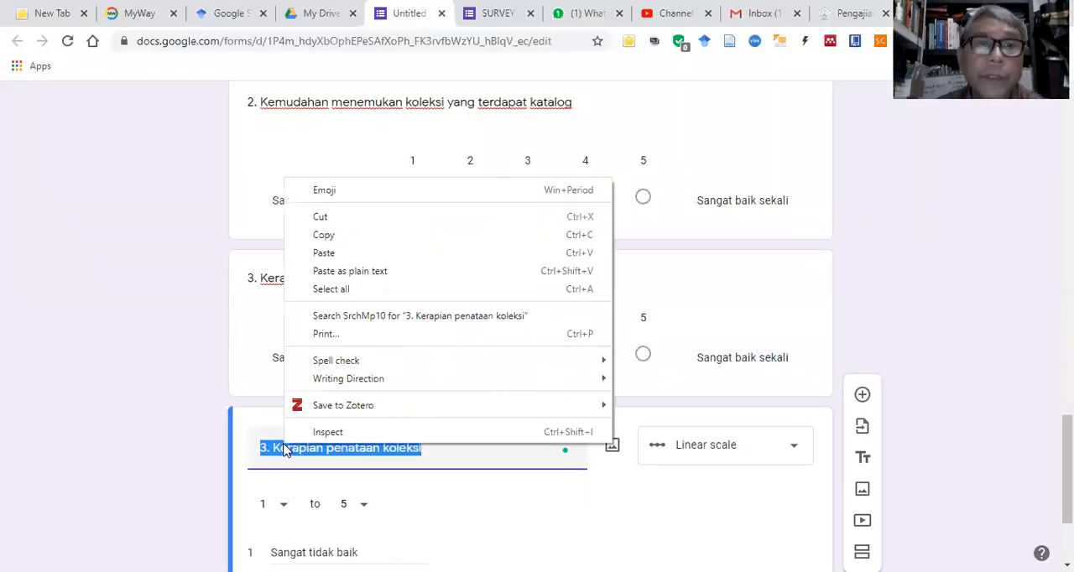
left_click(324, 252)
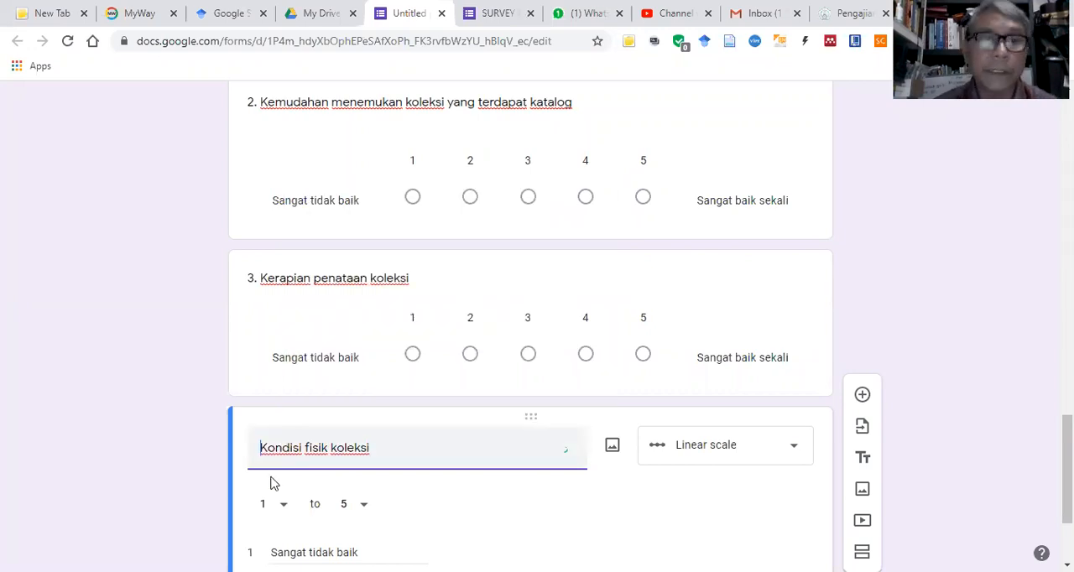
type("4.")
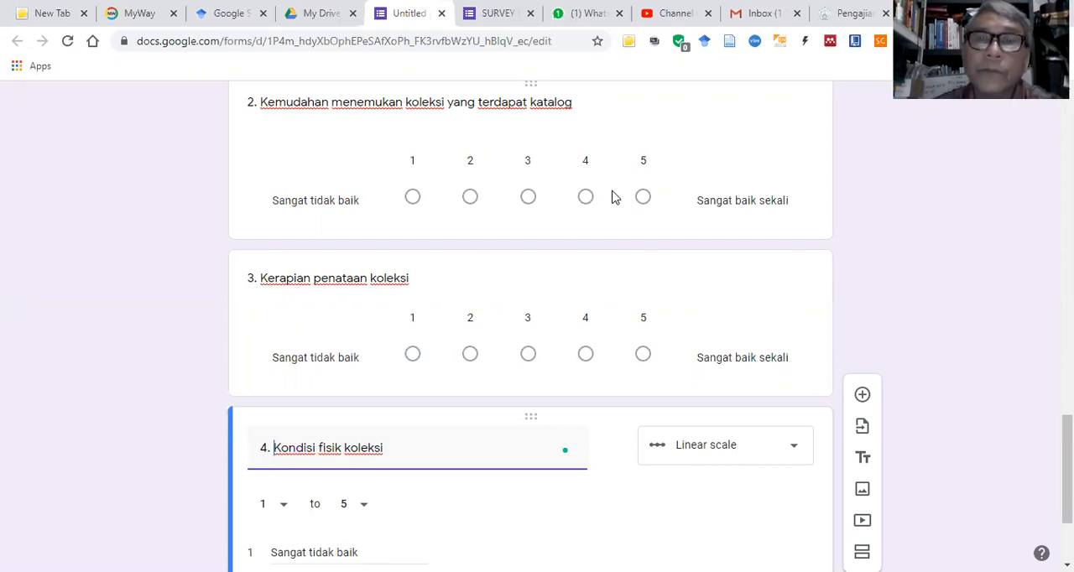
Step: Add a new section to the form after question 4, "Kondisi fisik koleksi"
scroll(445, 379, "down", 1)
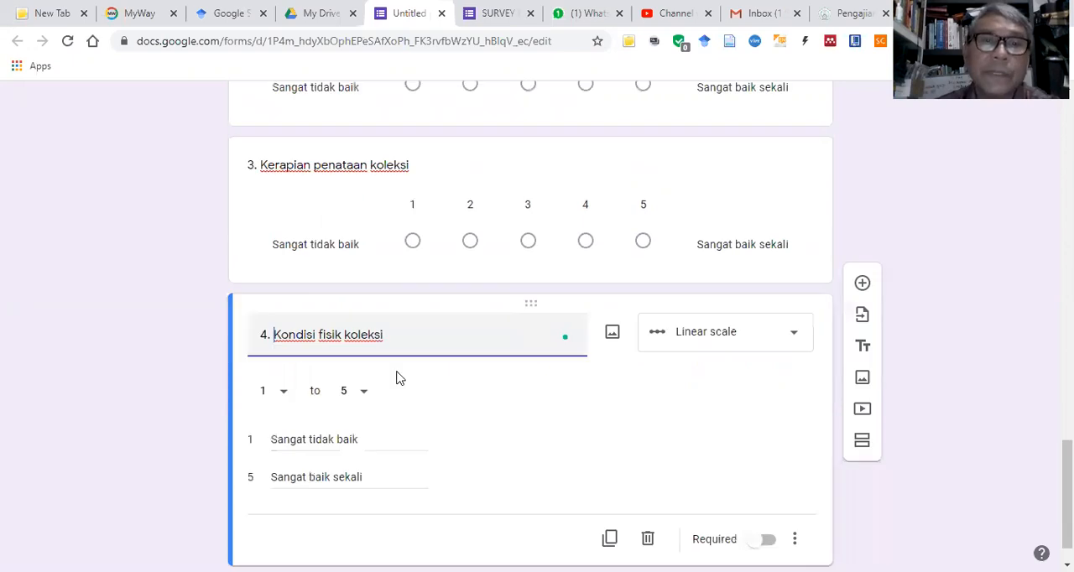
scroll(237, 317, "down", 1)
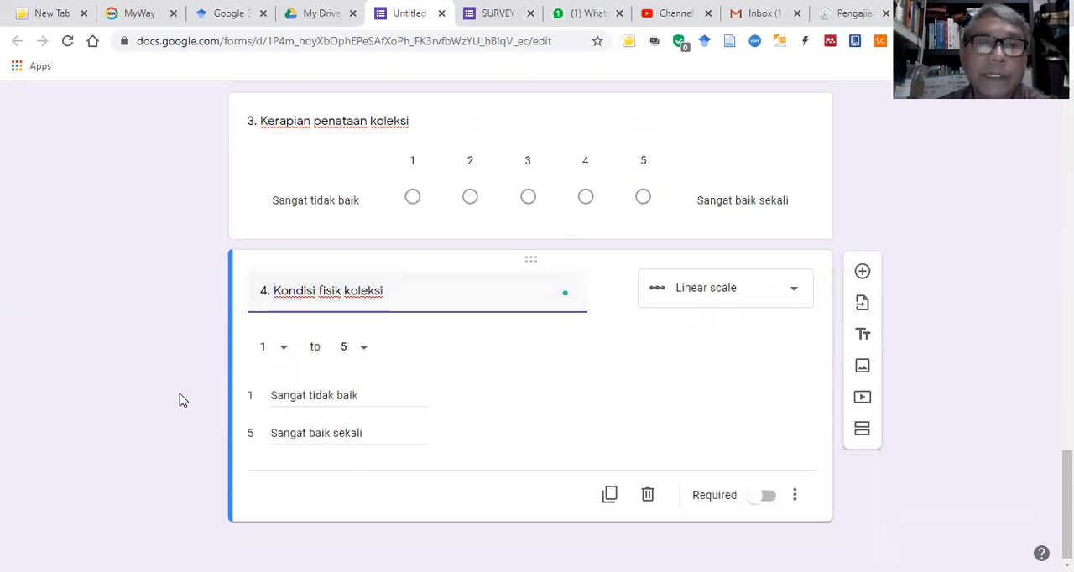
scroll(403, 436, "up", 1)
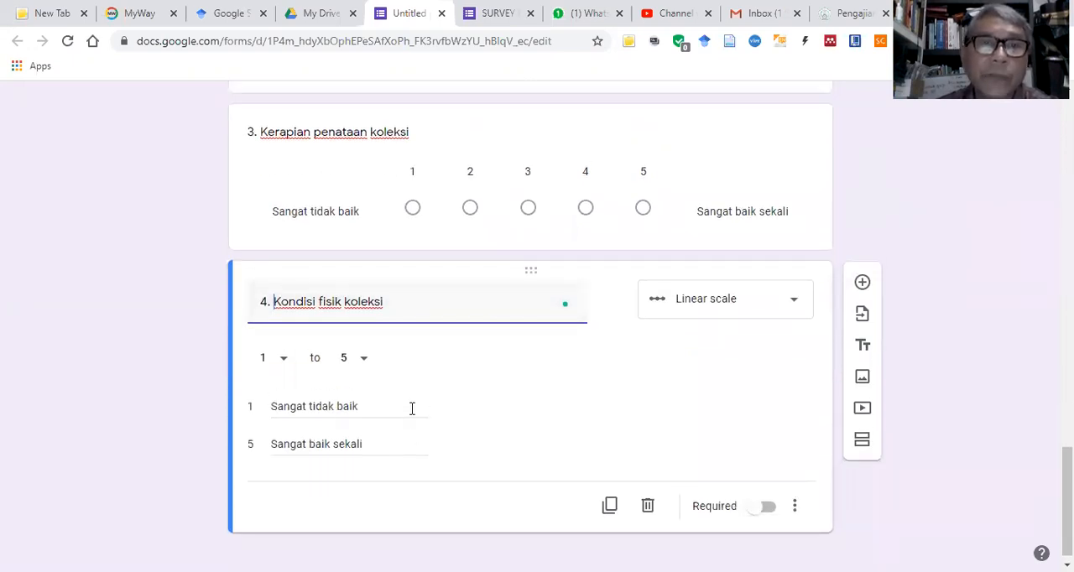
scroll(419, 408, "up", 8)
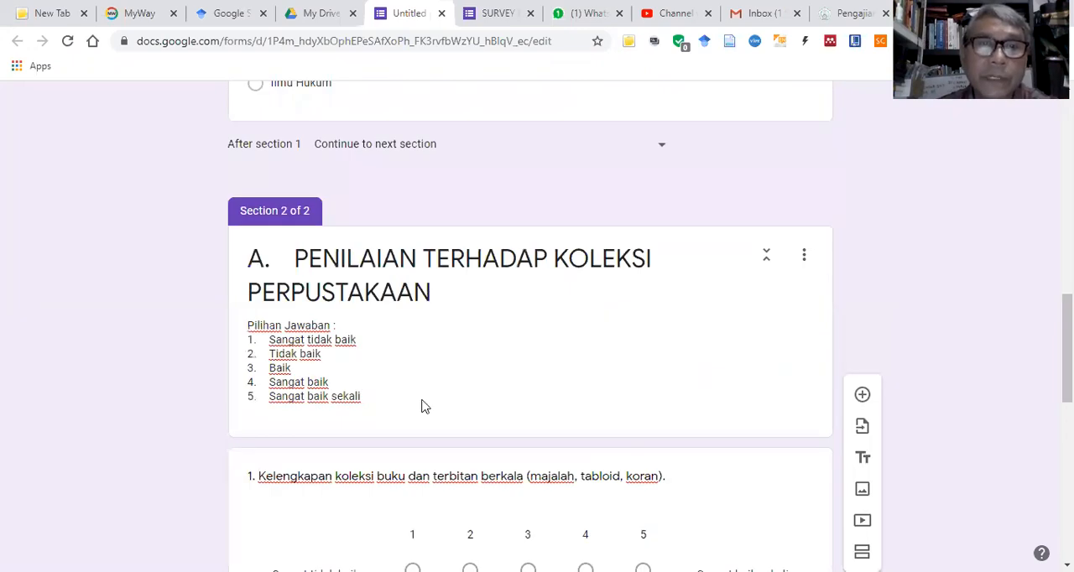
scroll(422, 407, "down", 8)
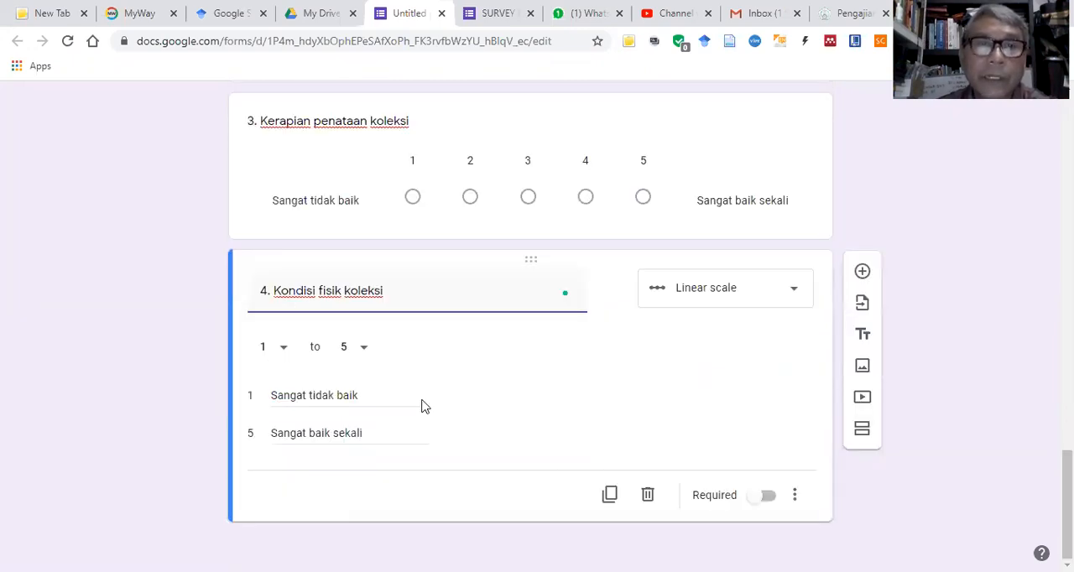
left_click(862, 433)
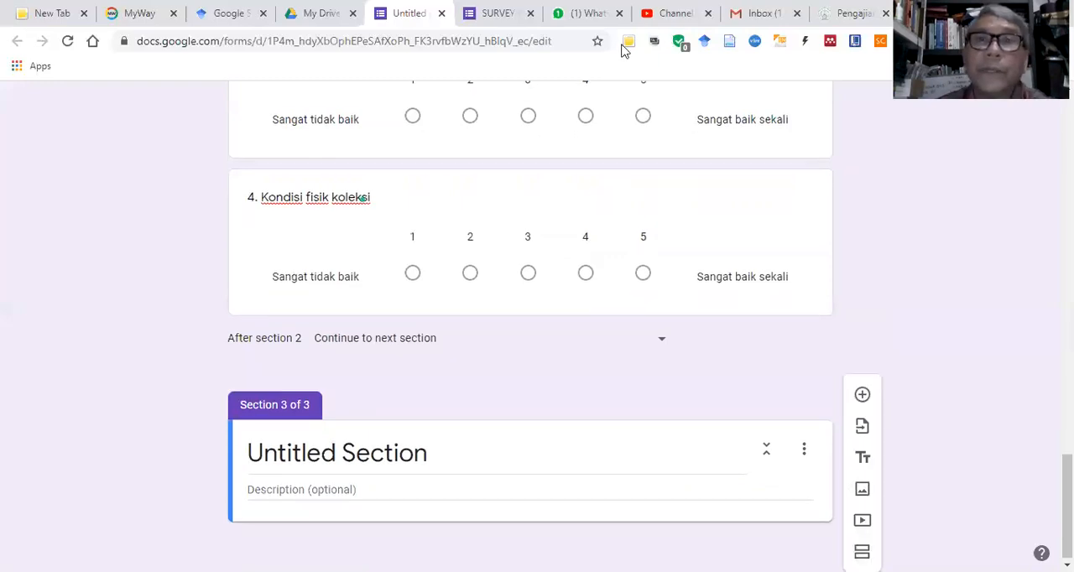
Step: Switch to the Word questionnaire and copy the section B heading, "PENILAIAN TERHADAP SARANA PRASARANA PERPUSTAKAAN"
scroll(624, 50, "up", 7)
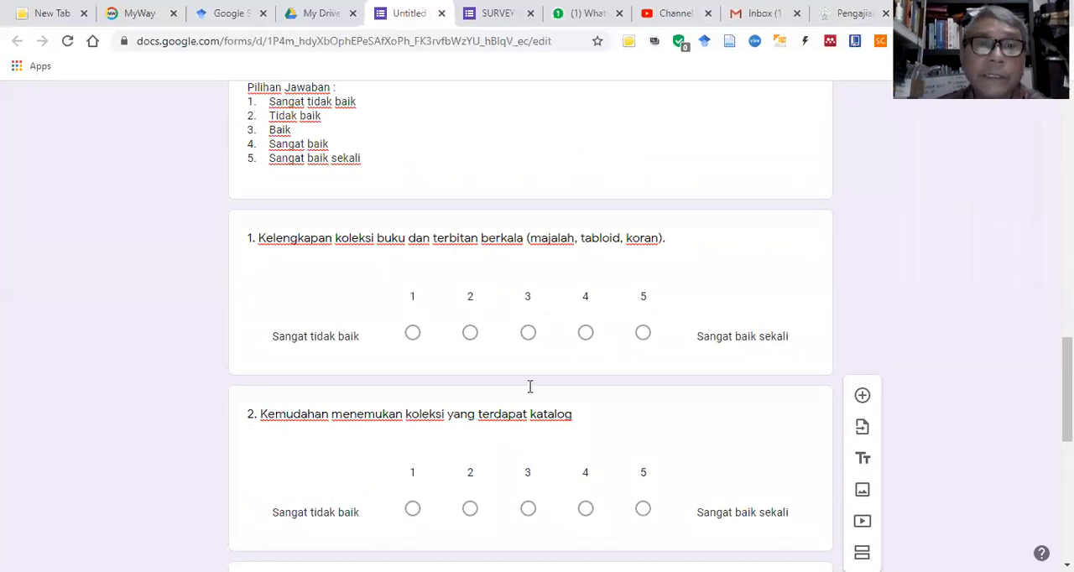
key("alt+Tab")
scroll(192, 270, "down", 2)
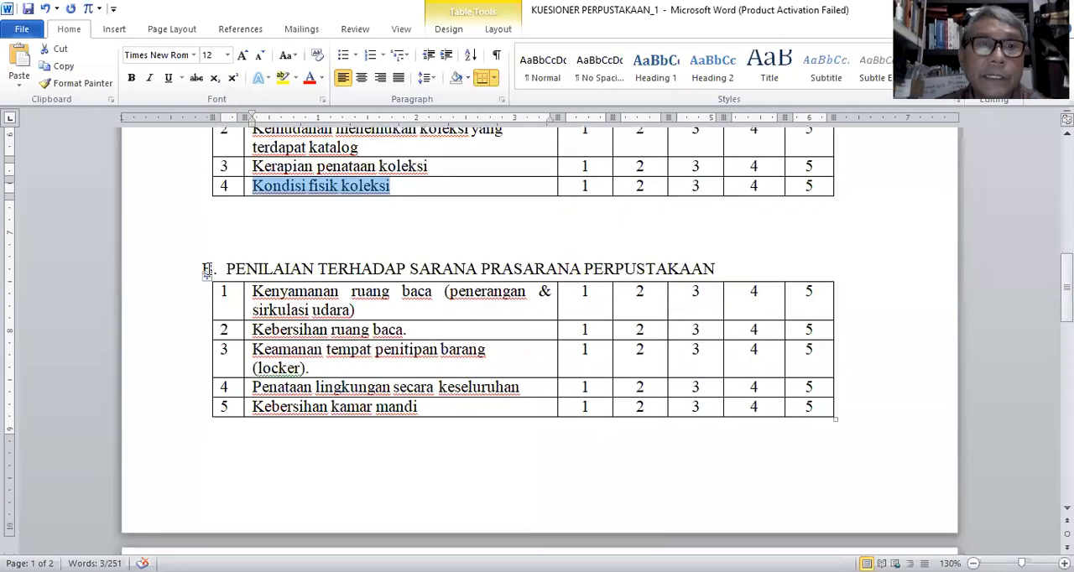
left_click_drag(203, 267, 714, 262)
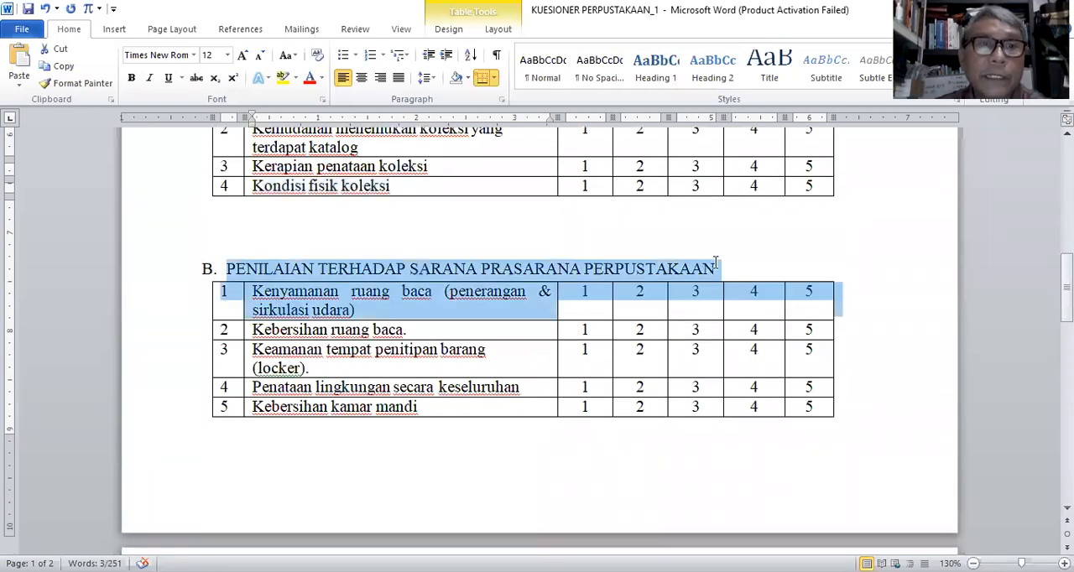
left_click(64, 68)
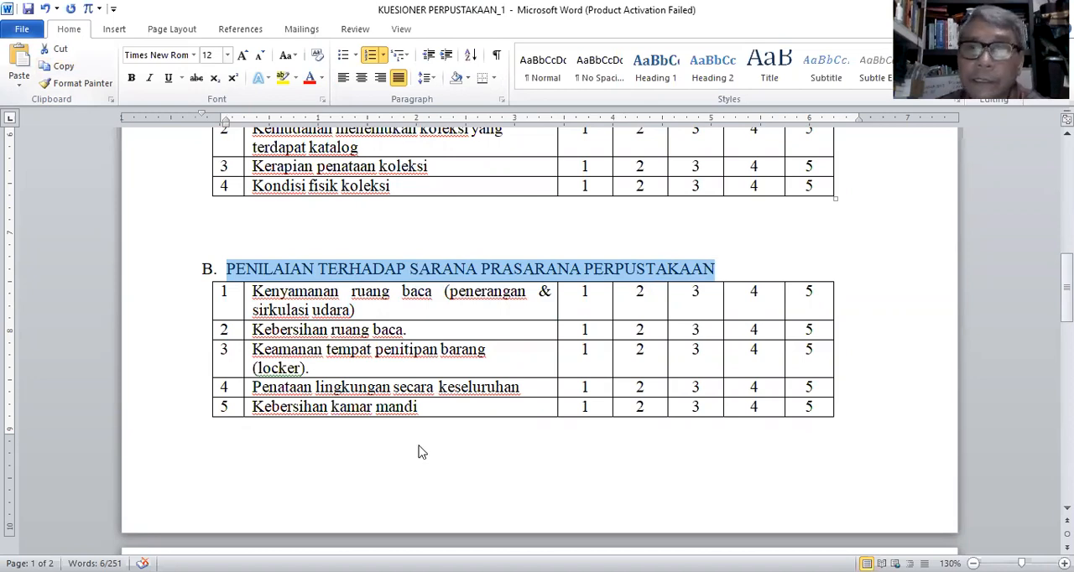
Step: Return to the Google Forms survey and replace the untitled section's title with "B. PENILAIAN TERHADAP SARANA PRASARANA PERPUSTAKAAN"
key("alt+Tab")
scroll(493, 391, "down", 3)
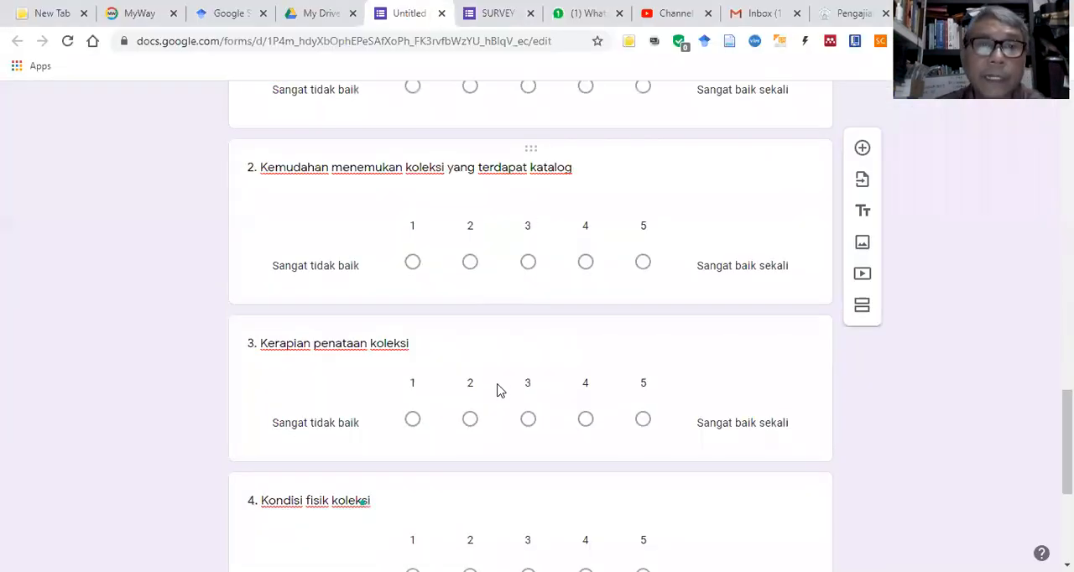
scroll(496, 391, "down", 4)
left_click(320, 452)
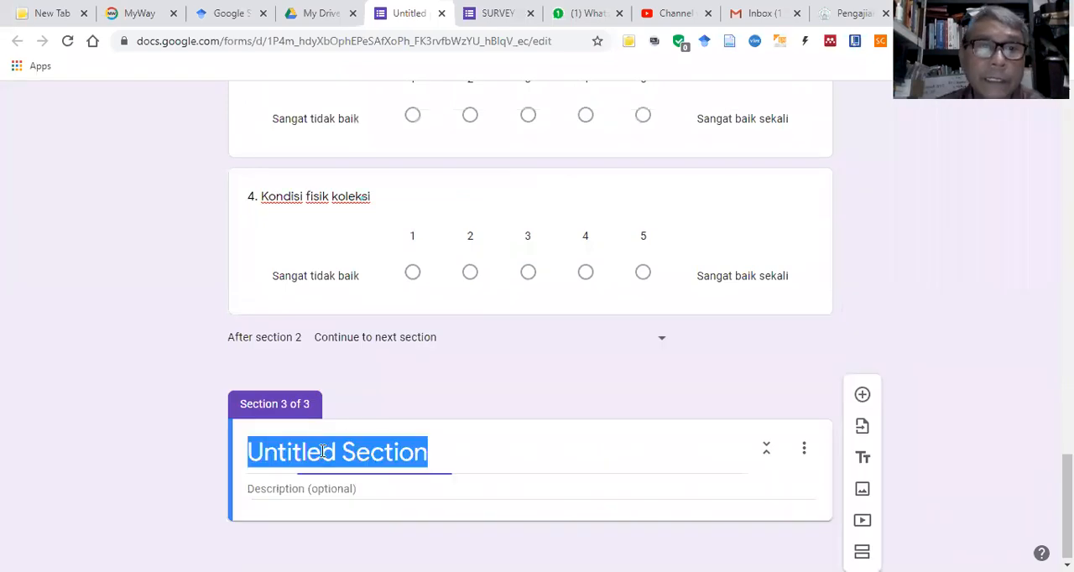
right_click(312, 452)
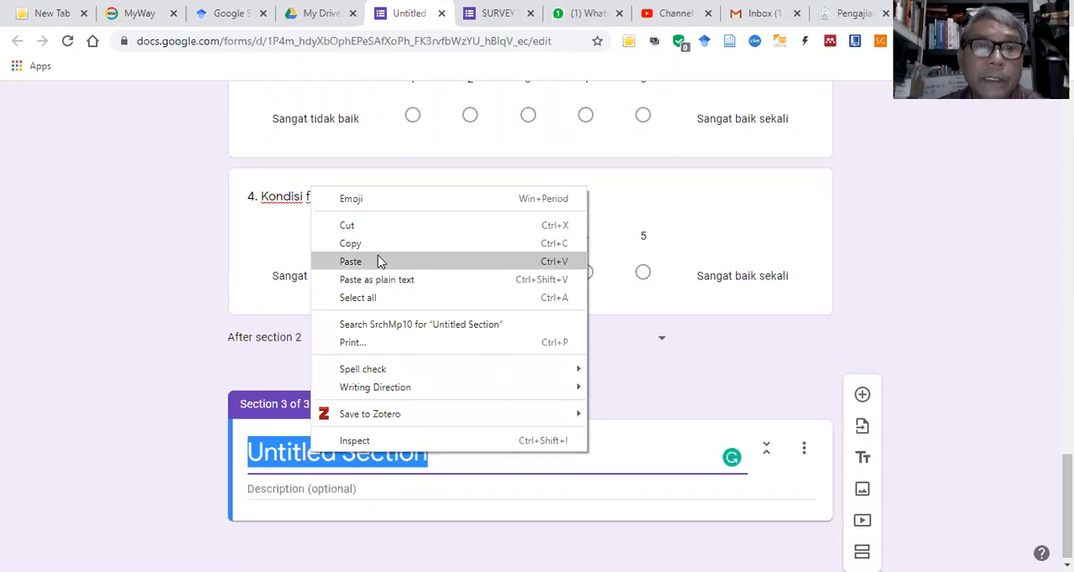
left_click(350, 262)
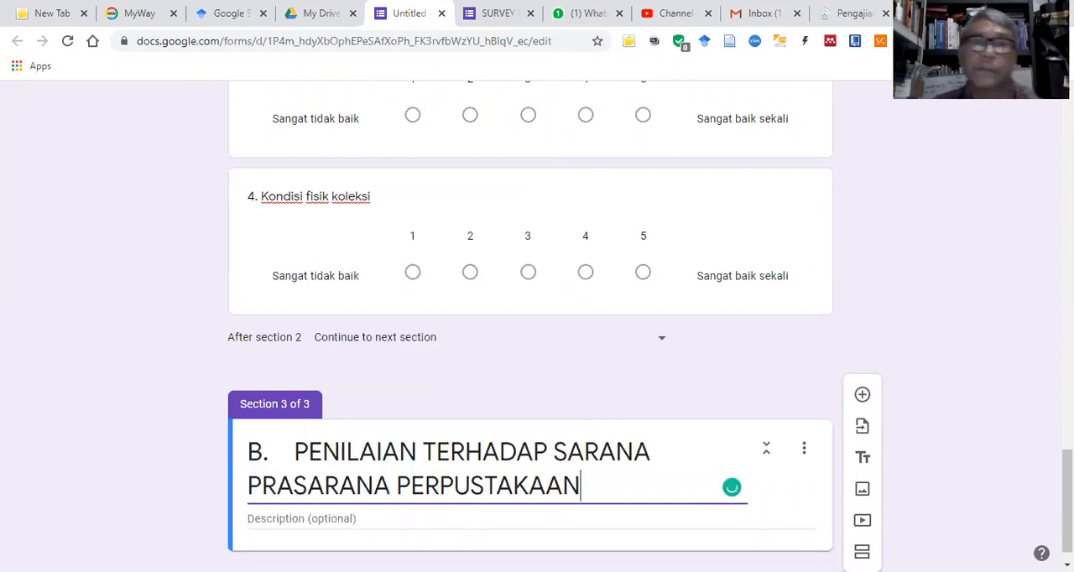
Step: Switch to the Word questionnaire and go to the "Pilihan Jawaban" answer list above section A
scroll(676, 491, "down", 1)
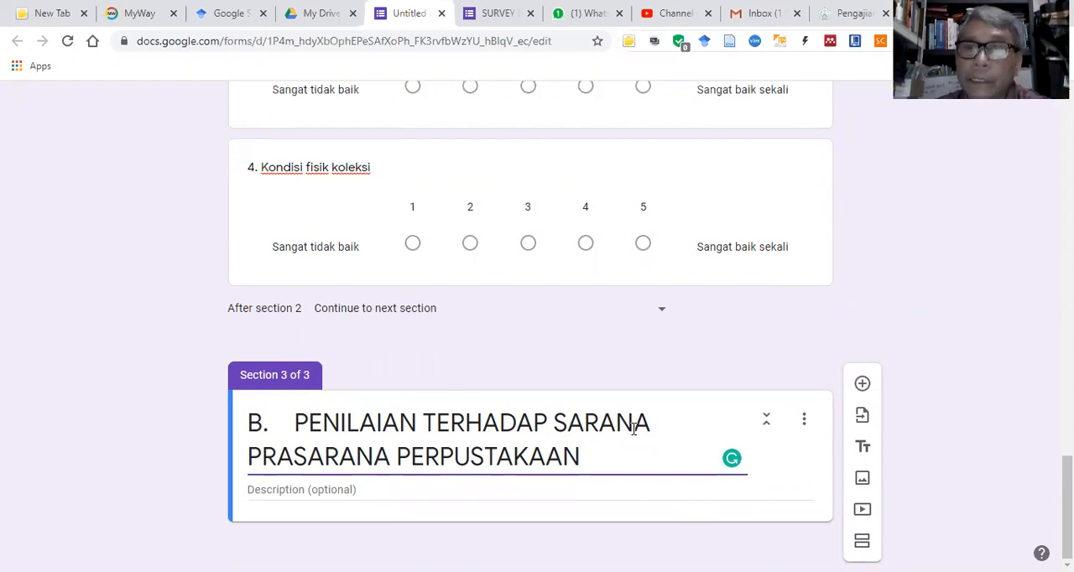
key("alt+Tab")
scroll(591, 323, "up", 5)
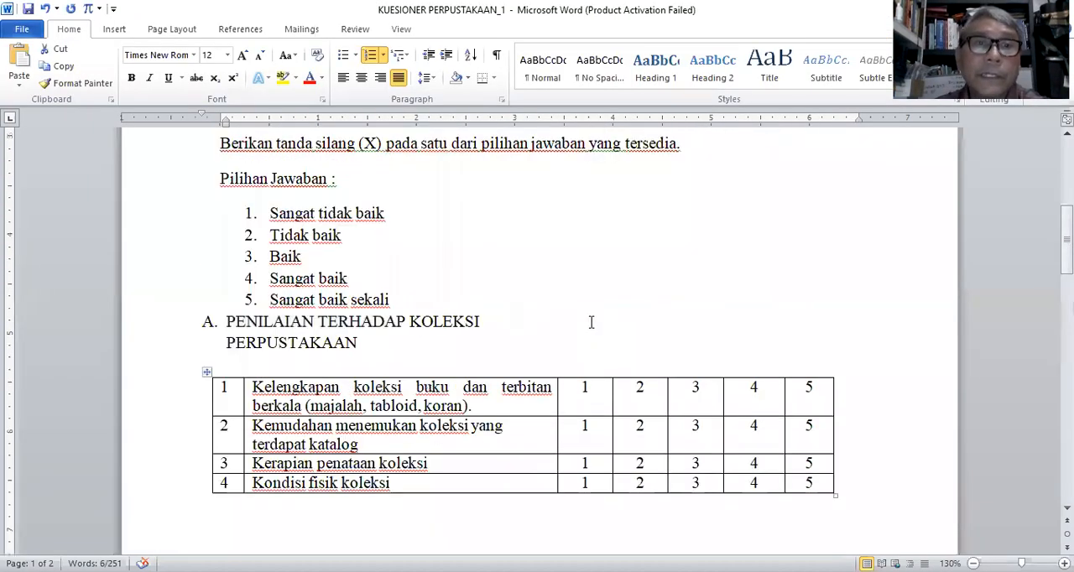
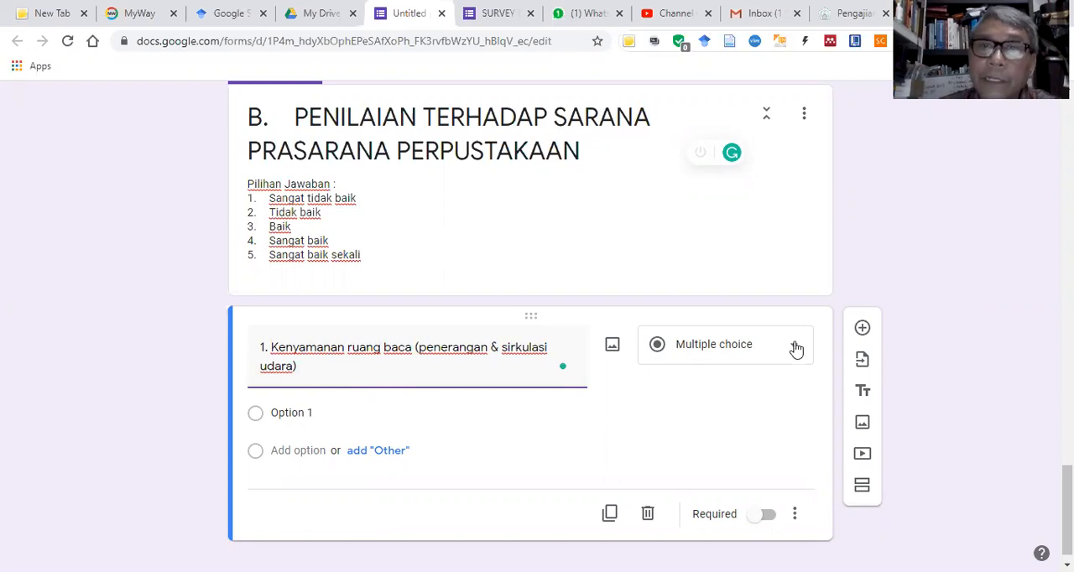
Step: Make question 1 a linear scale from 1 to 5, labelling 1 "Sangat tidak baik" and 5 "Sangat baik sekali"
left_click(781, 361)
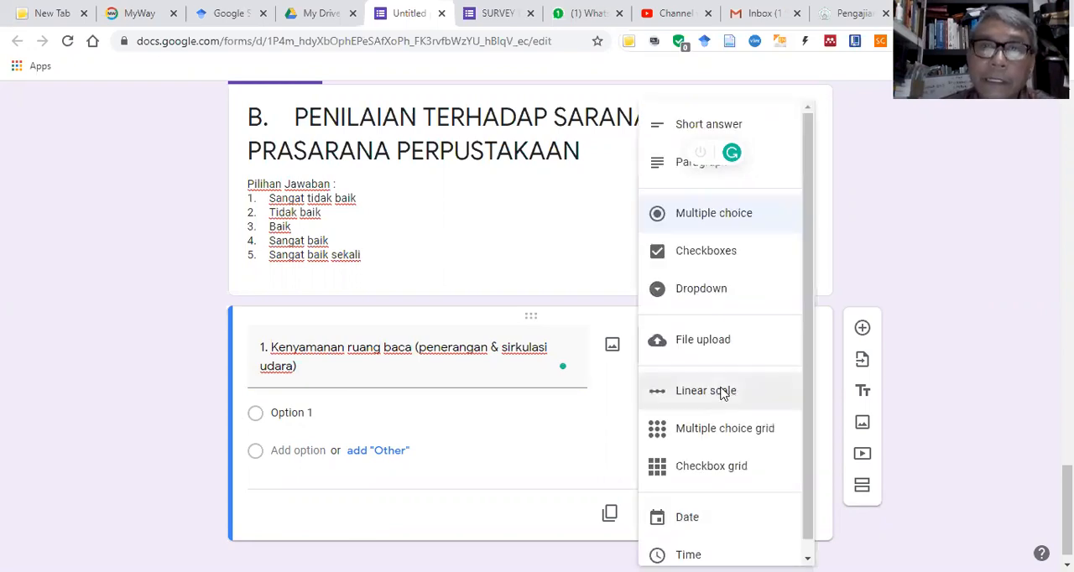
left_click(720, 391)
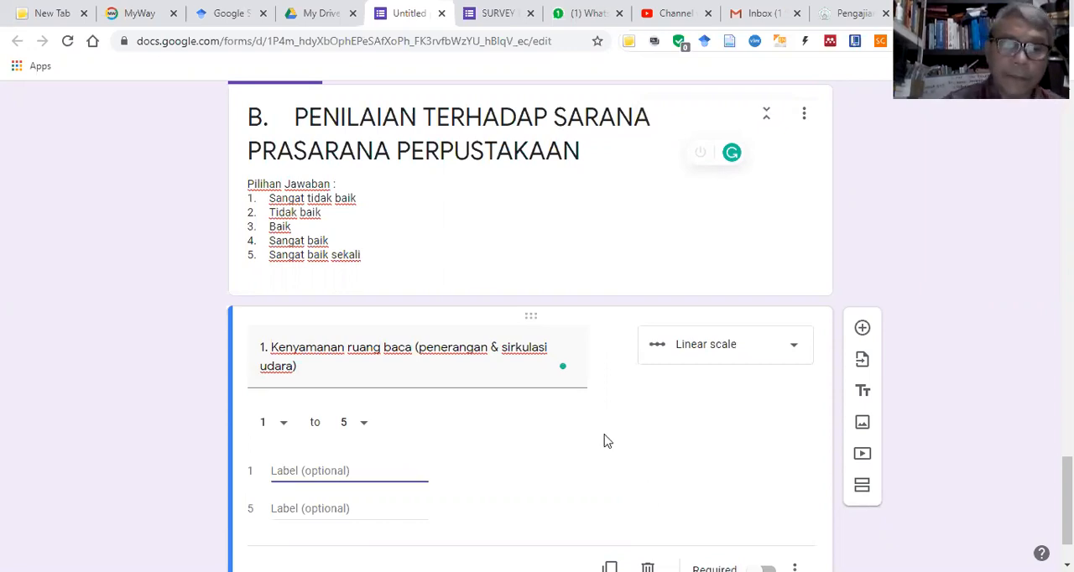
type("Sangat ")
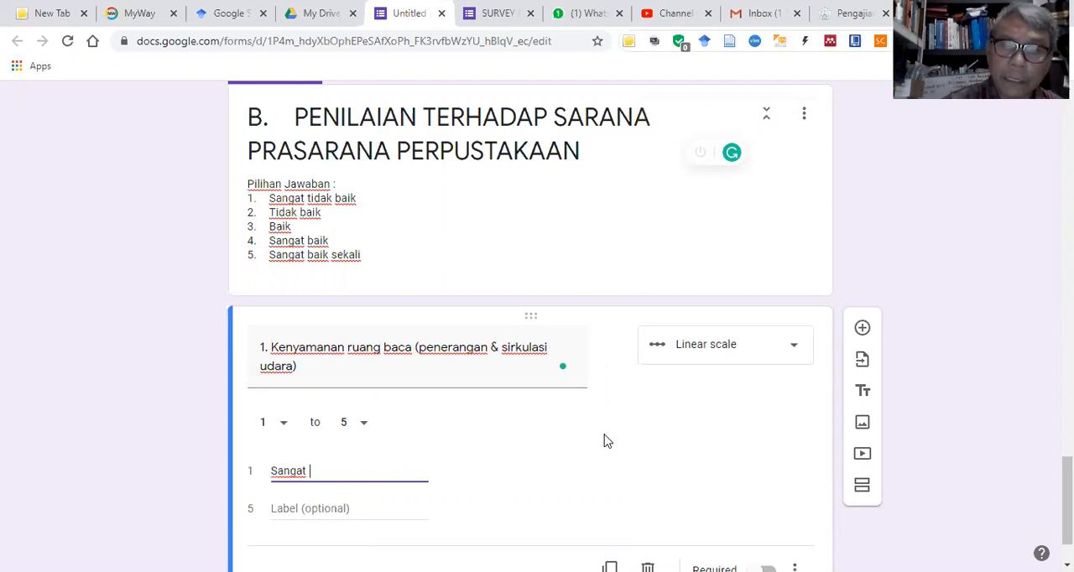
type("tid")
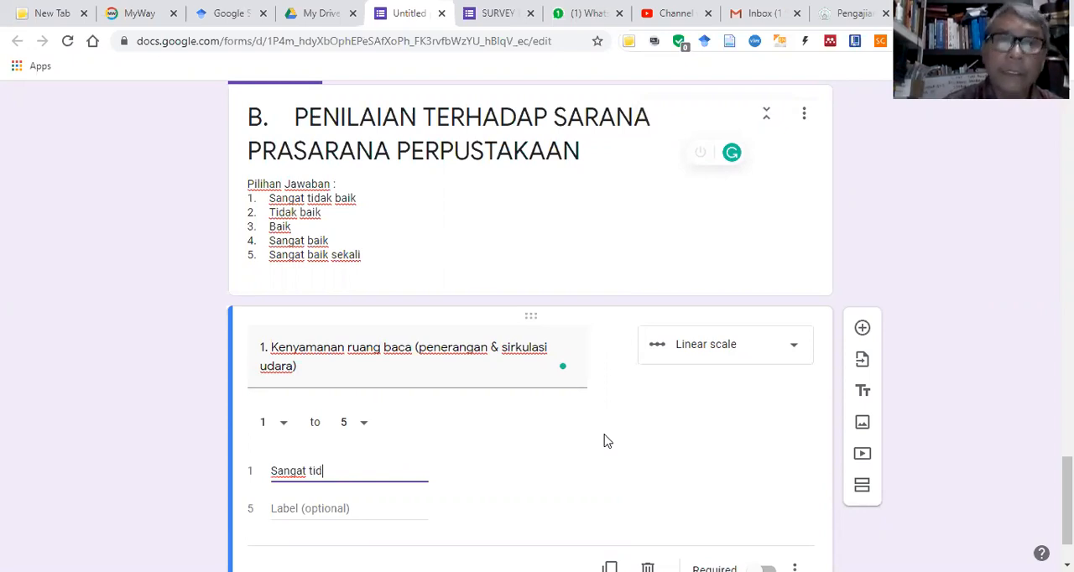
type("ak baik")
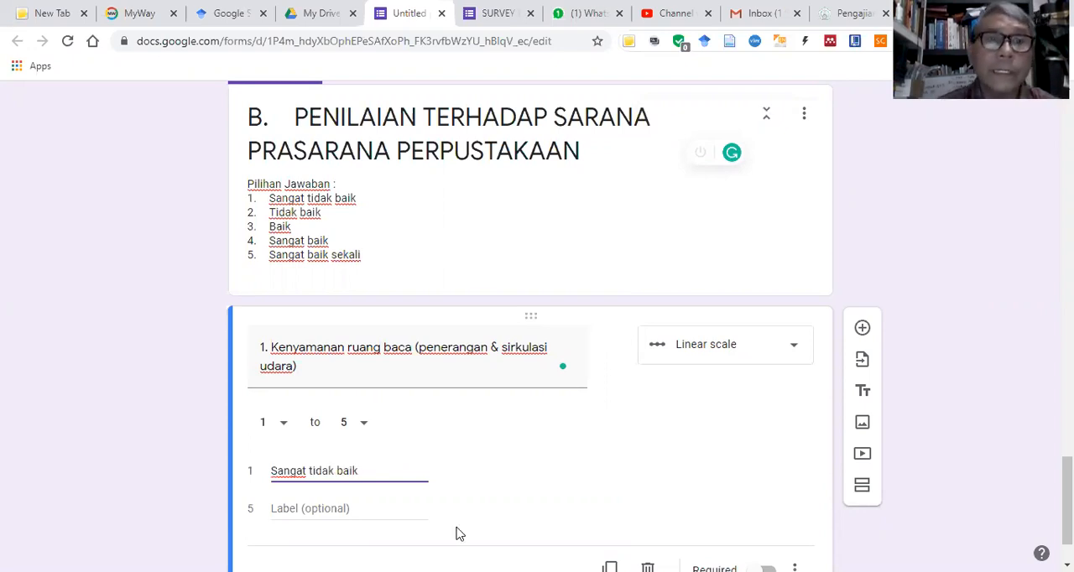
left_click(329, 509)
type("Sangat baik sekali")
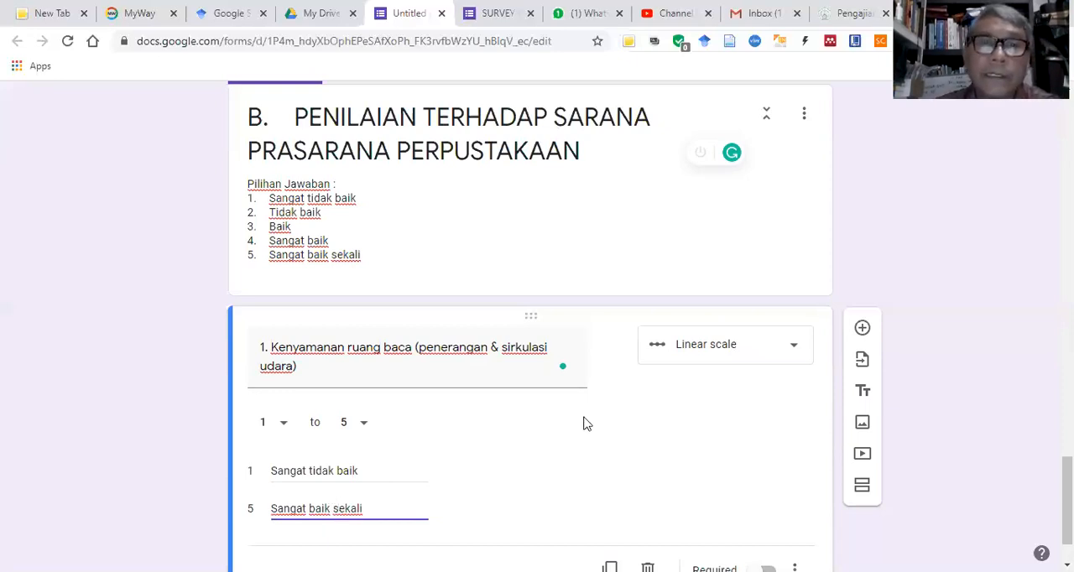
Step: Duplicate question 1, "Kenyamanan ruang baca (penerangan & sirkulasi udara)", in section B
scroll(516, 445, "down", 1)
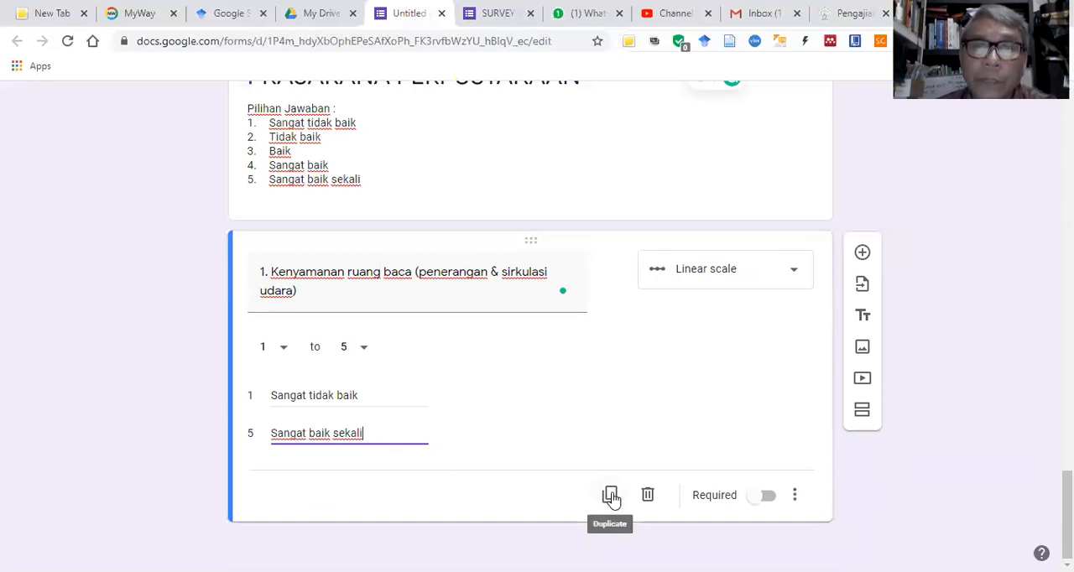
left_click(611, 496)
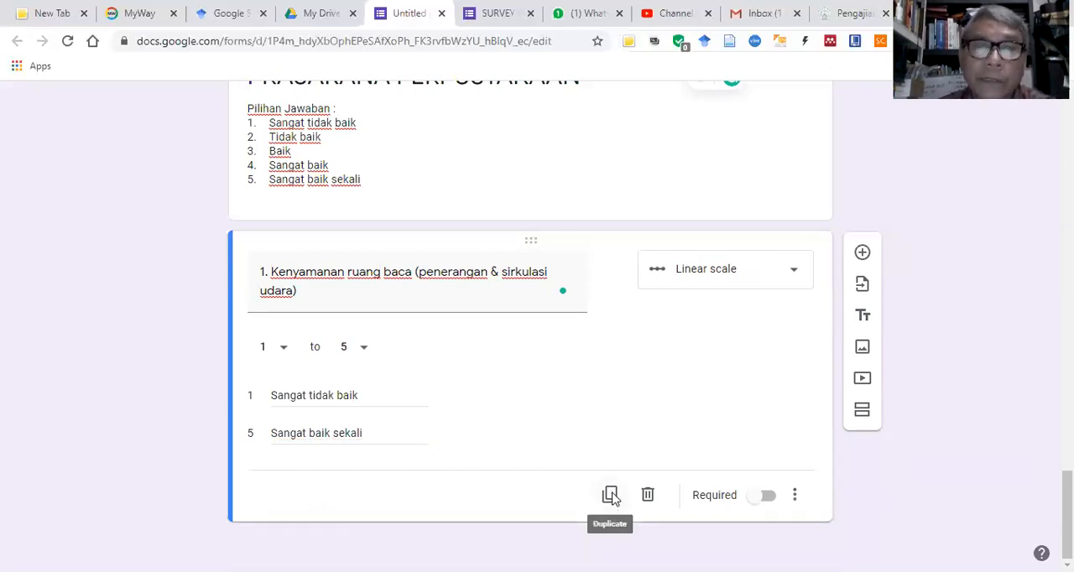
left_click(611, 496)
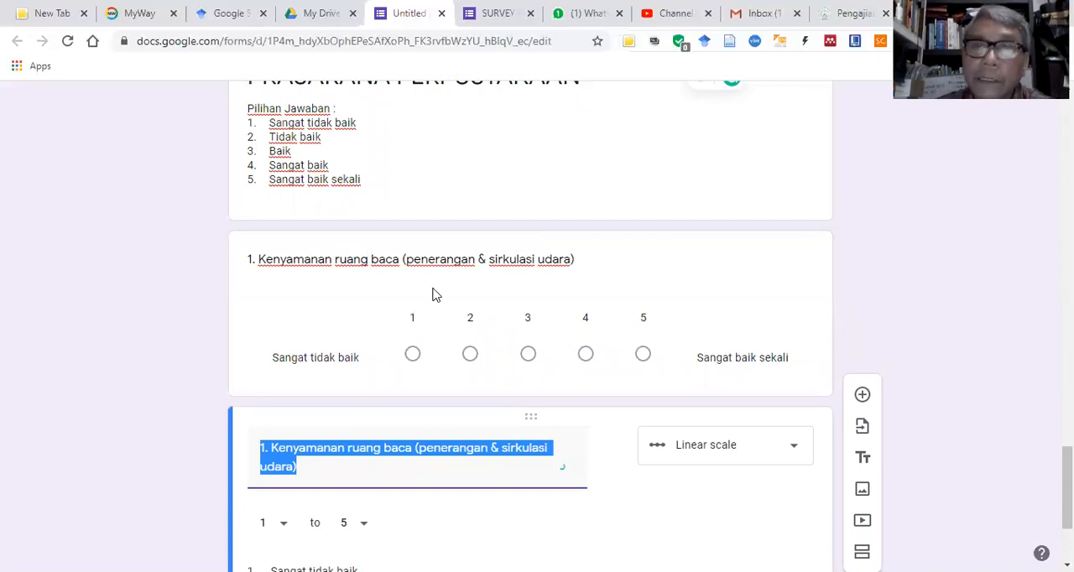
Step: Switch to the Word questionnaire and copy "Kebersihan ruang baca" from row 2 of the section B table
key("alt+Tab")
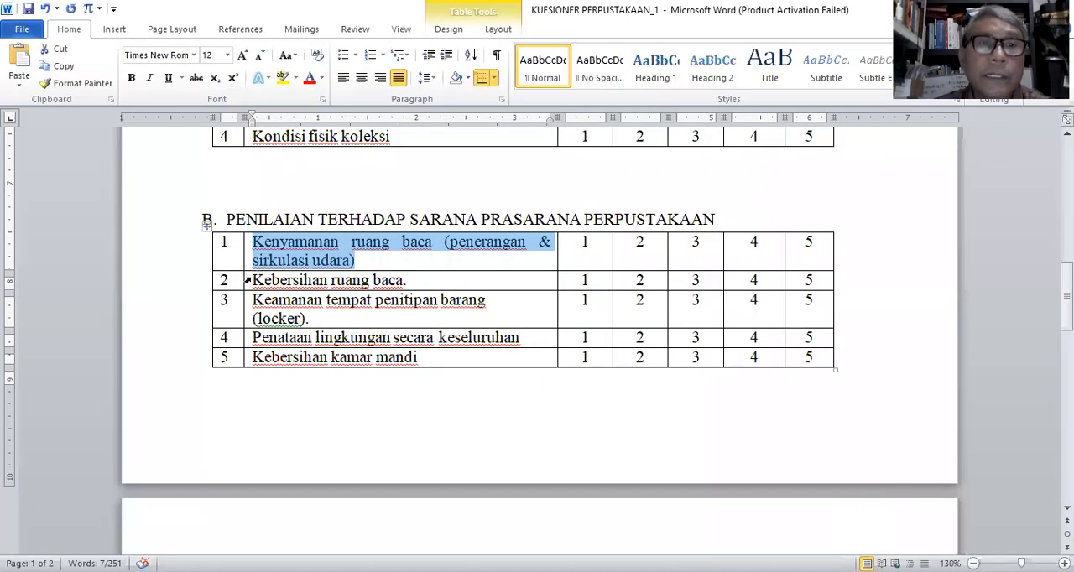
left_click_drag(405, 280, 253, 280)
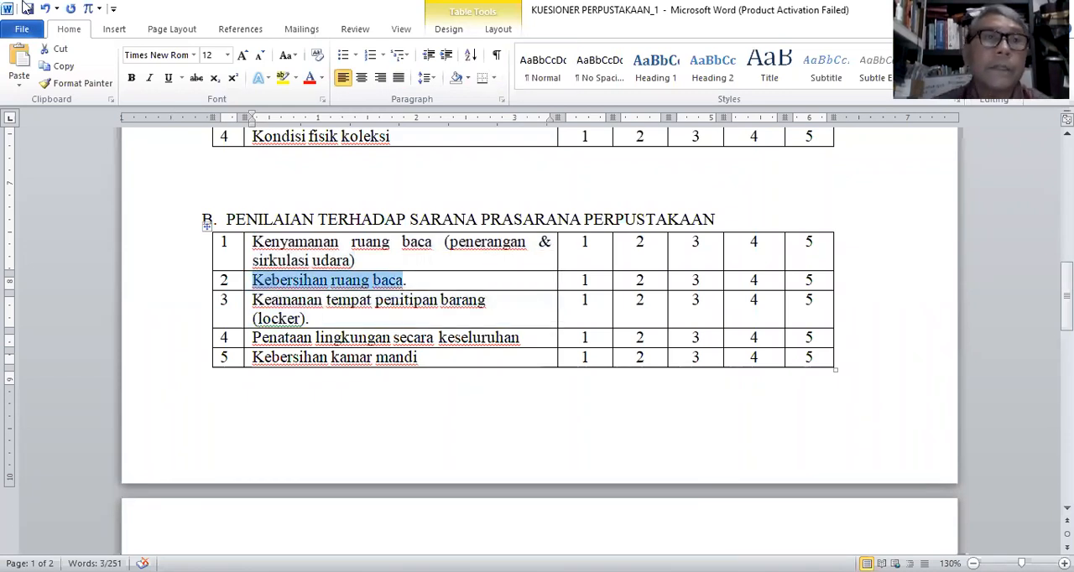
left_click(61, 71)
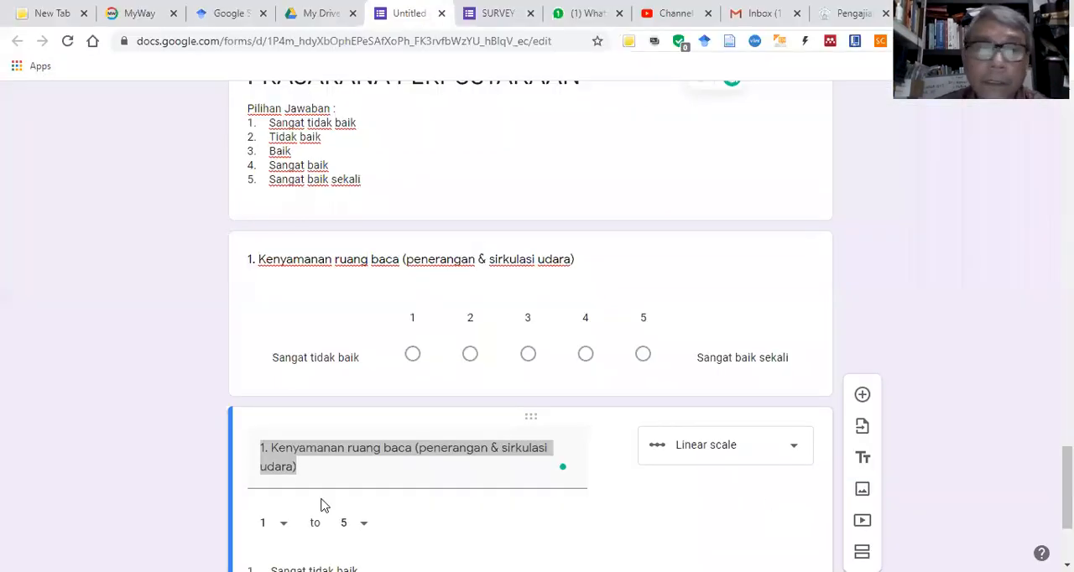
Step: Return to the Google Forms survey and replace the duplicated question's title with "2. Kebersihan ruang baca"
left_click(320, 500)
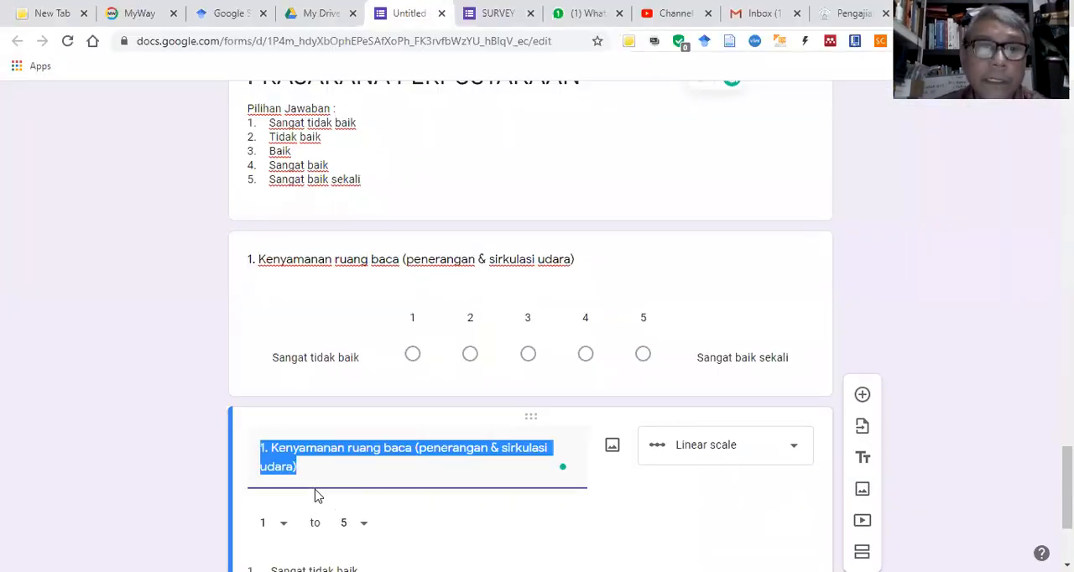
right_click(288, 451)
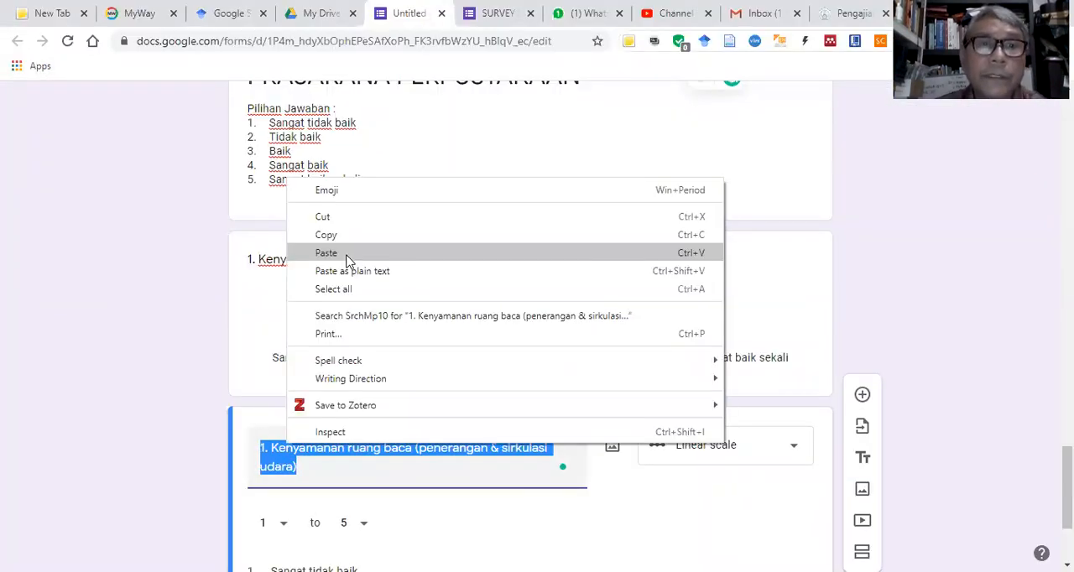
left_click(326, 252)
left_click(261, 446)
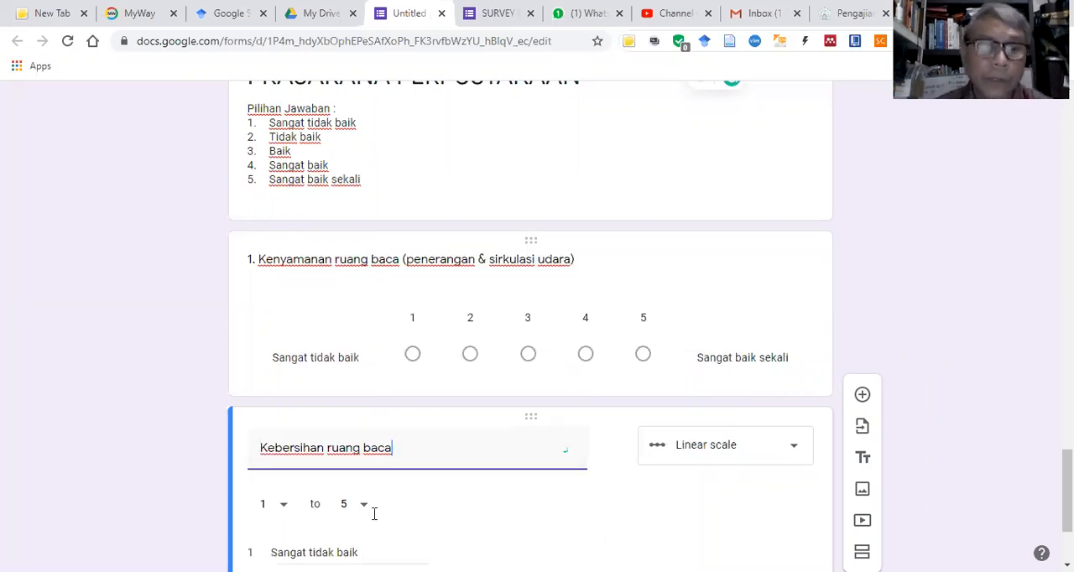
type("2.")
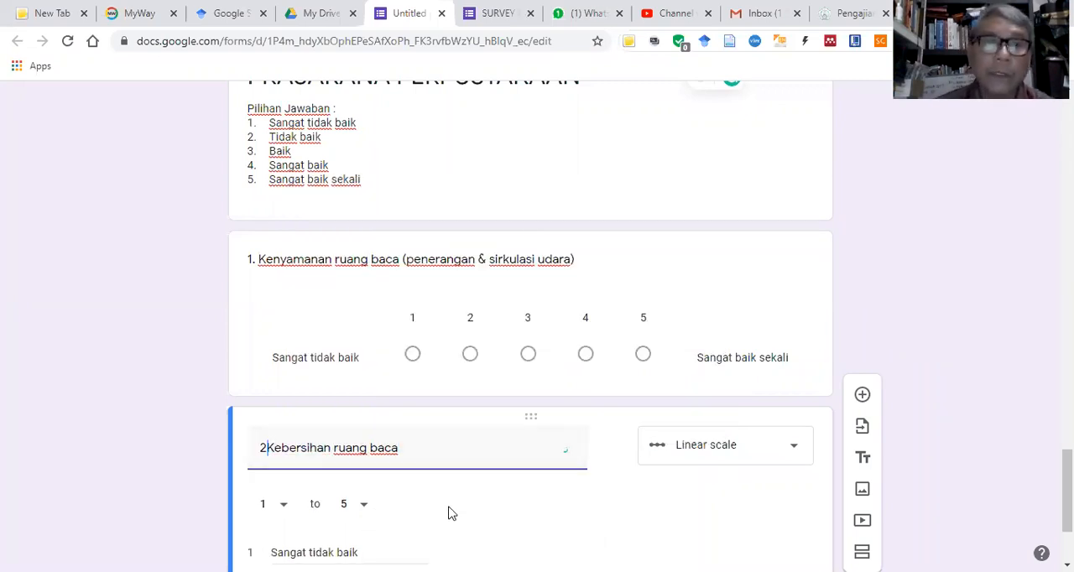
Step: Duplicate question 2 and, in the Word questionnaire, copy "Keamanan tempat penitipan barang (locker)." from row 3 of section B
scroll(332, 446, "down", 2)
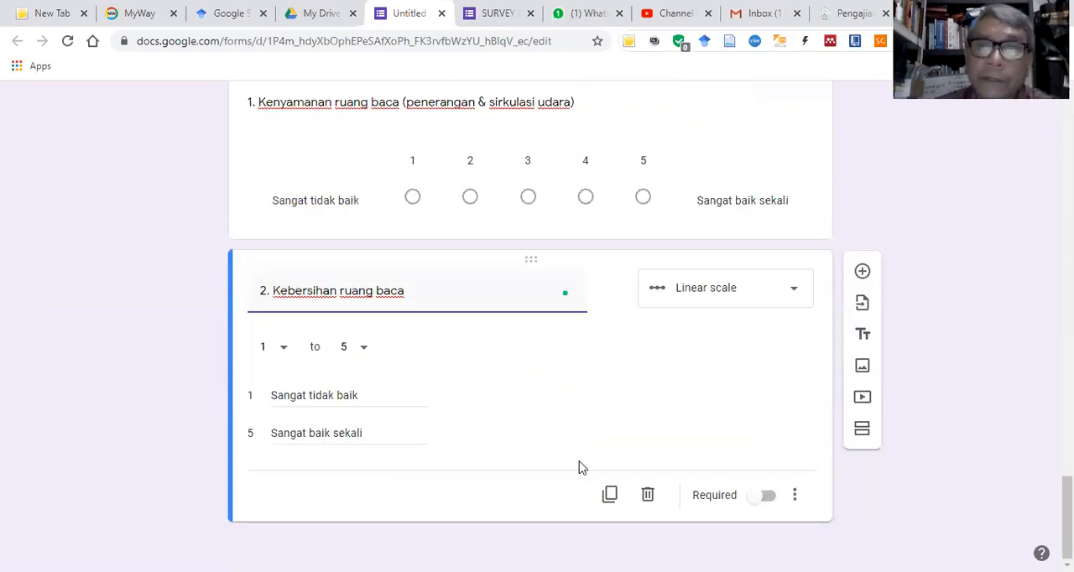
left_click(610, 495)
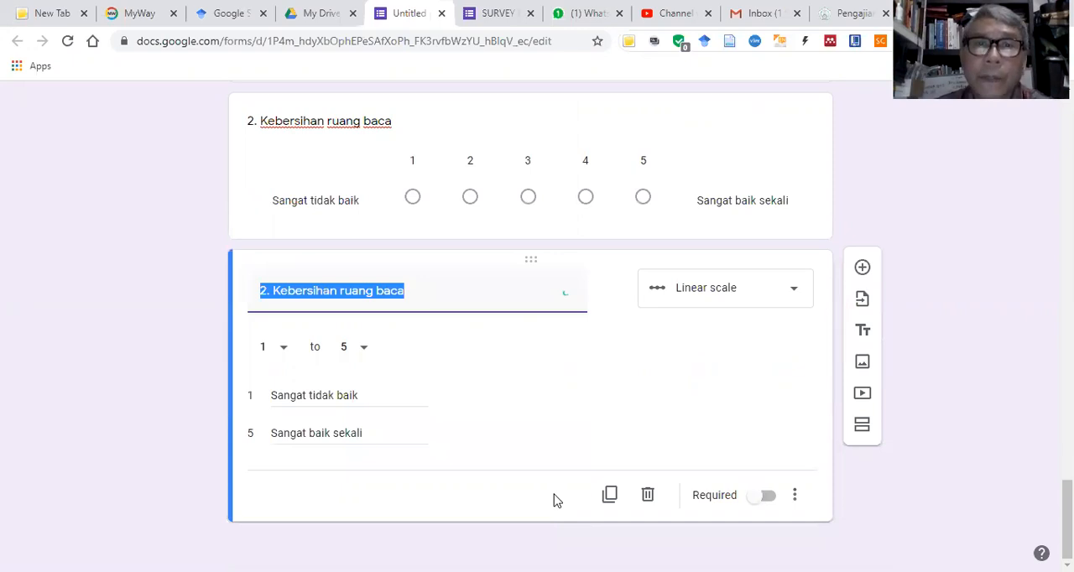
key("alt+Tab")
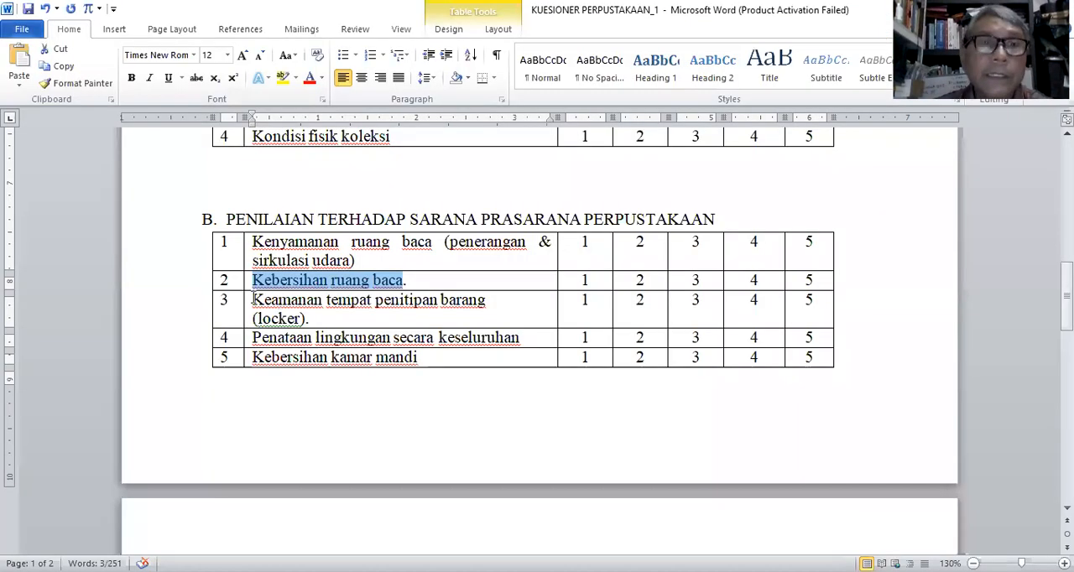
triple_click(315, 314)
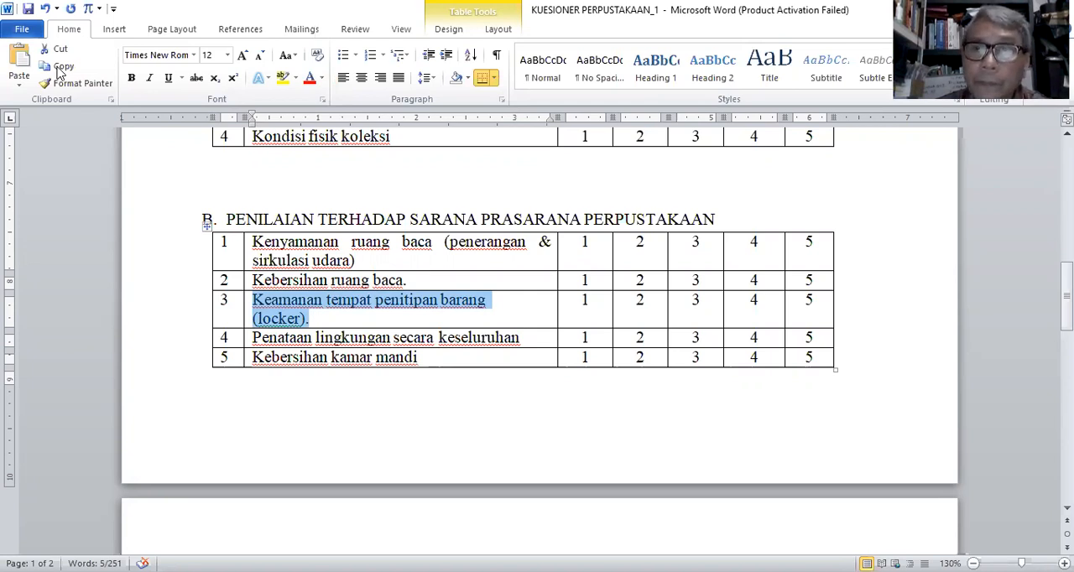
Step: Return to the Google Forms survey and replace the duplicated question's title with "3. Keamanan tempat penitipan barang(locker)."
key("alt+Tab")
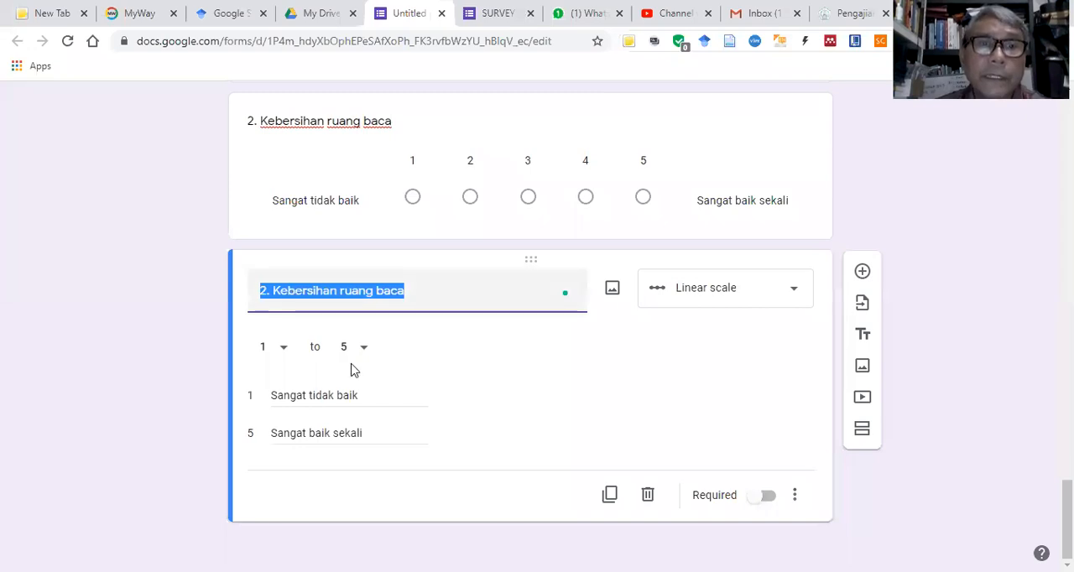
right_click(284, 290)
left_click(324, 364)
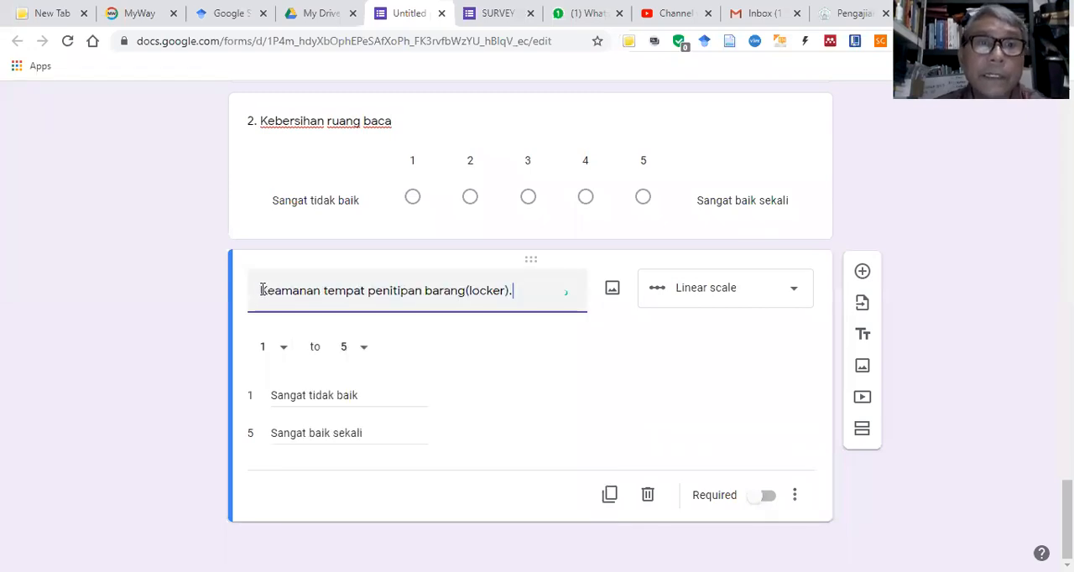
type("3/")
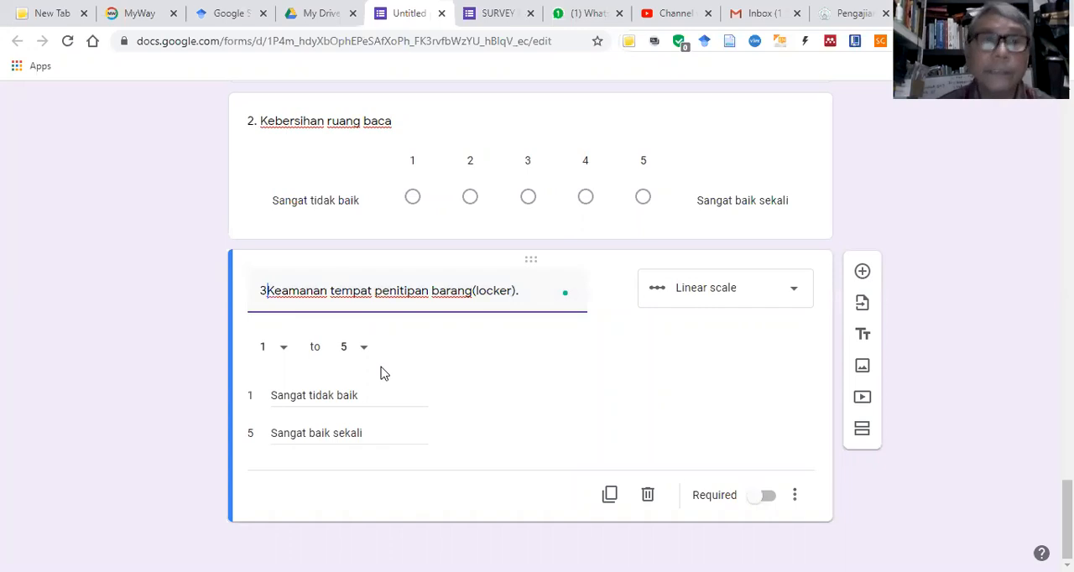
key("BackSpace")
key("BackSpace")
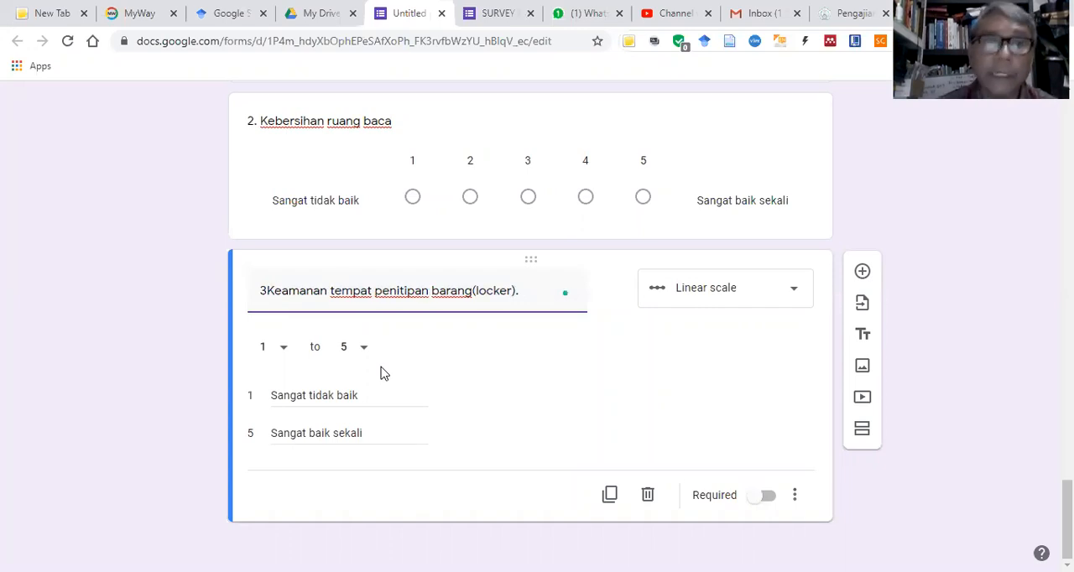
type(".")
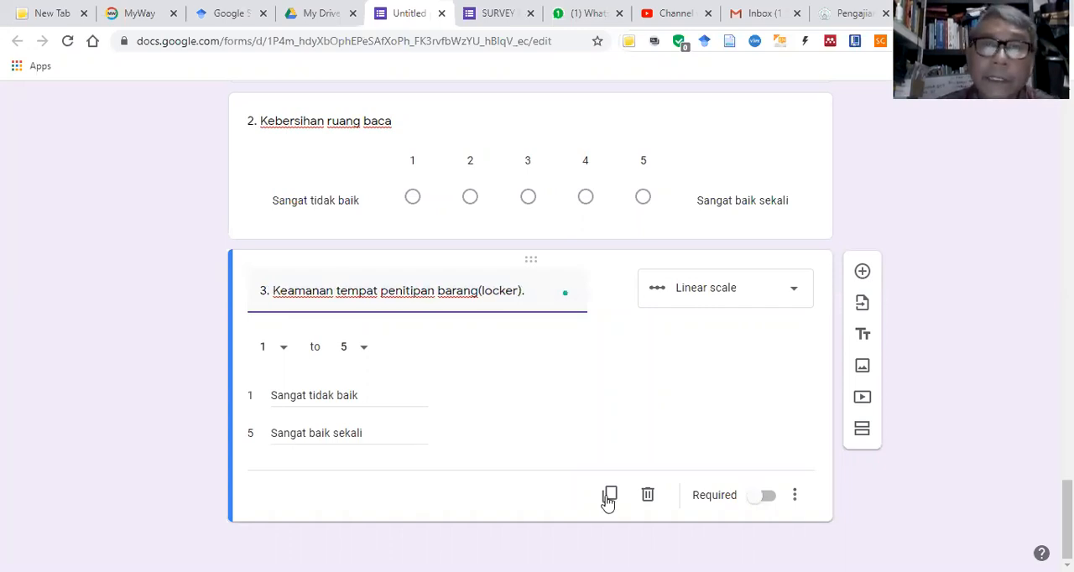
Step: Duplicate question 3 and, in the Word questionnaire, copy "Penataan lingkungan secara keseluruhan" from row 4 of section B
left_click(610, 496)
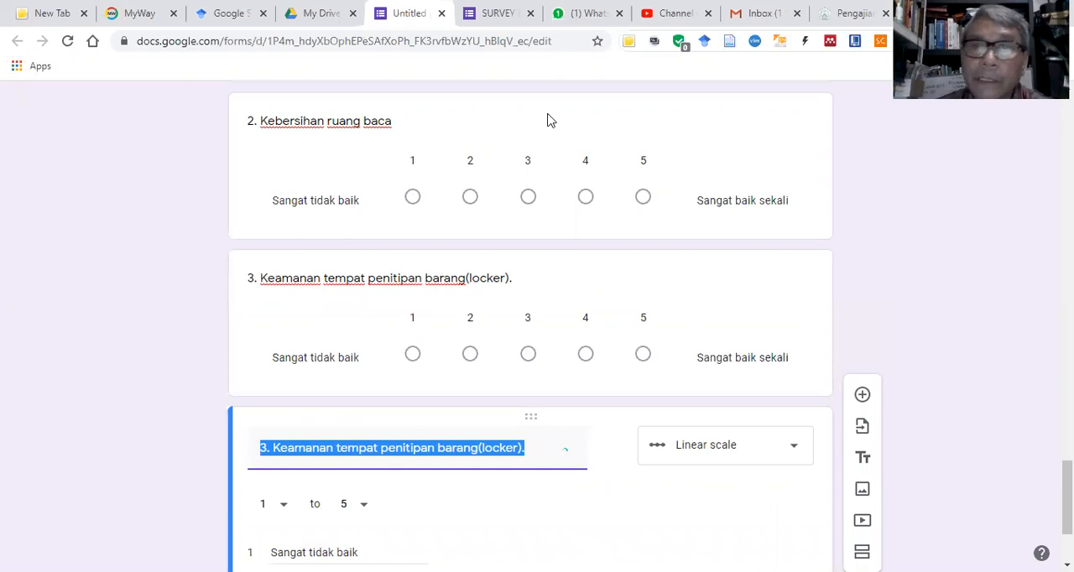
key("alt+Tab")
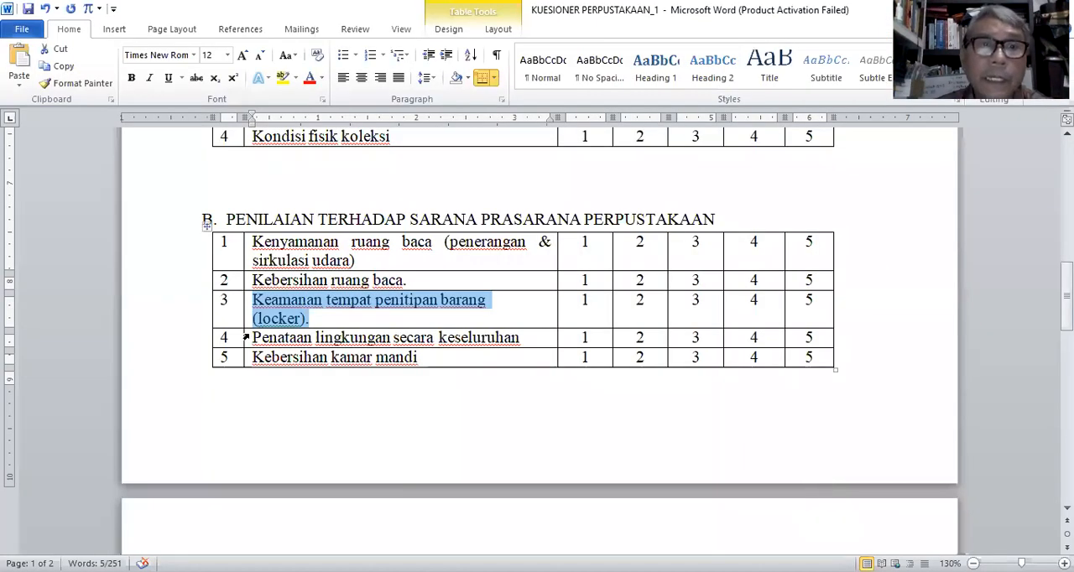
left_click_drag(254, 337, 514, 340)
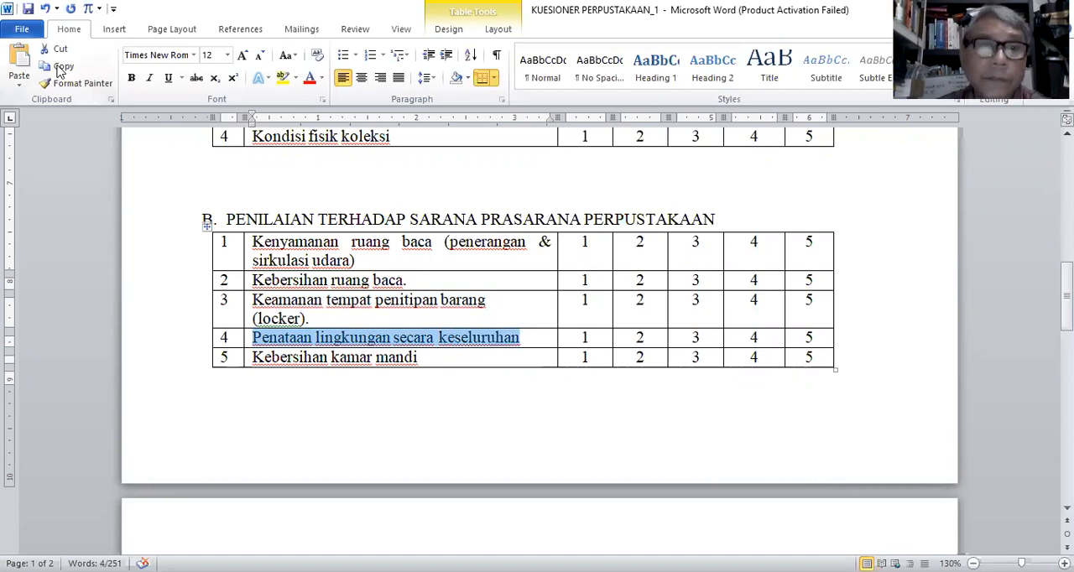
Step: Return to the Google Forms survey, retitle the duplicated question "4. Penataan lingkungan secara keseluruhan" and duplicate it
left_click(518, 498)
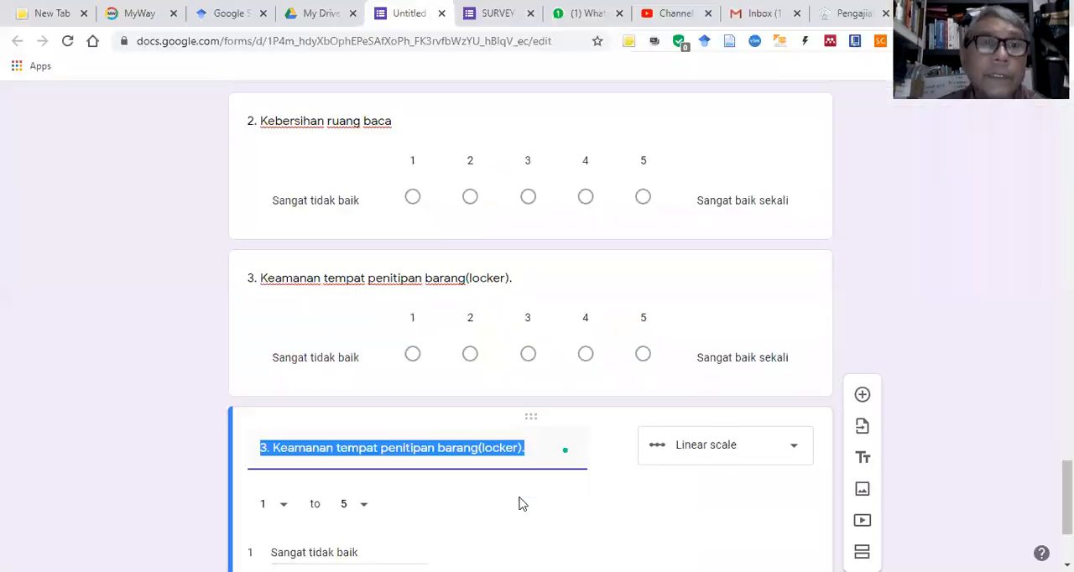
right_click(384, 451)
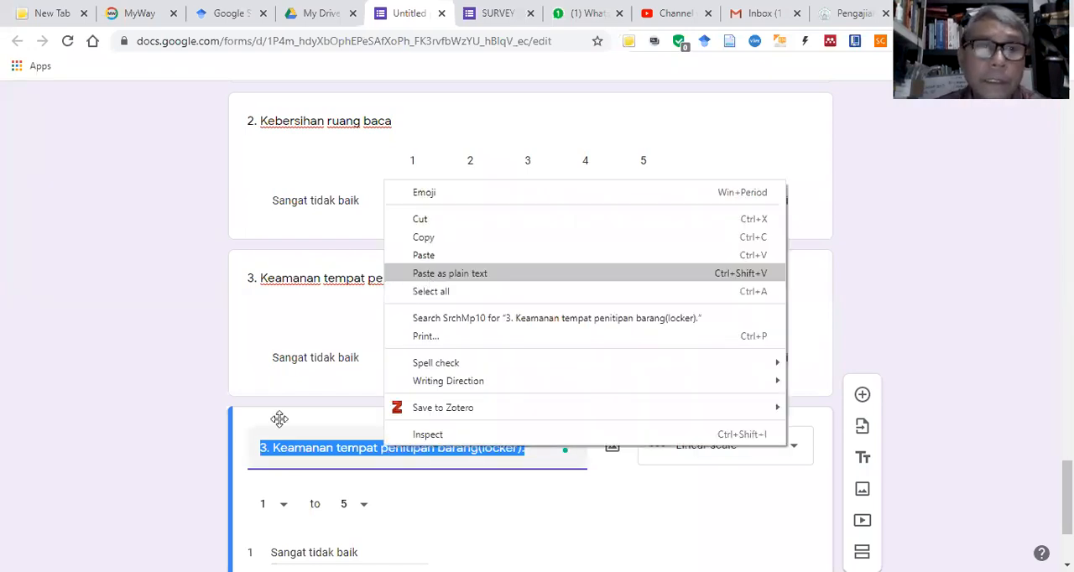
key("Return")
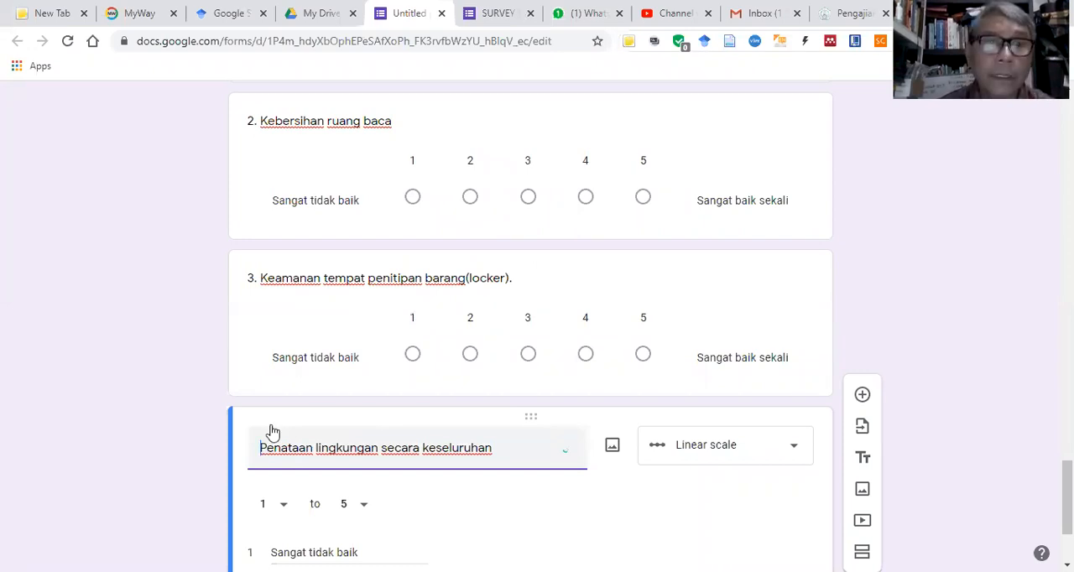
type("4")
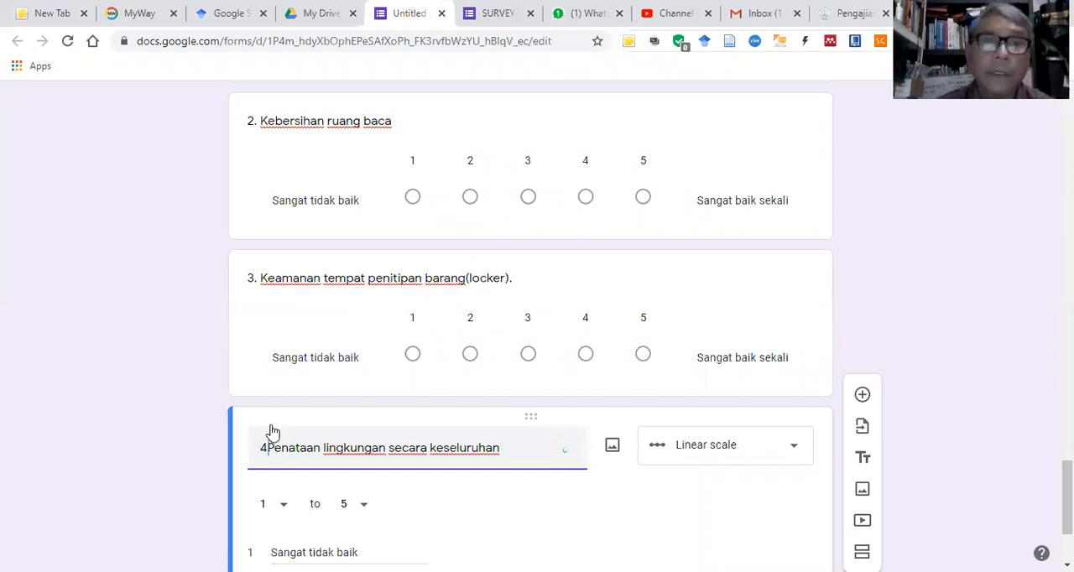
type(".")
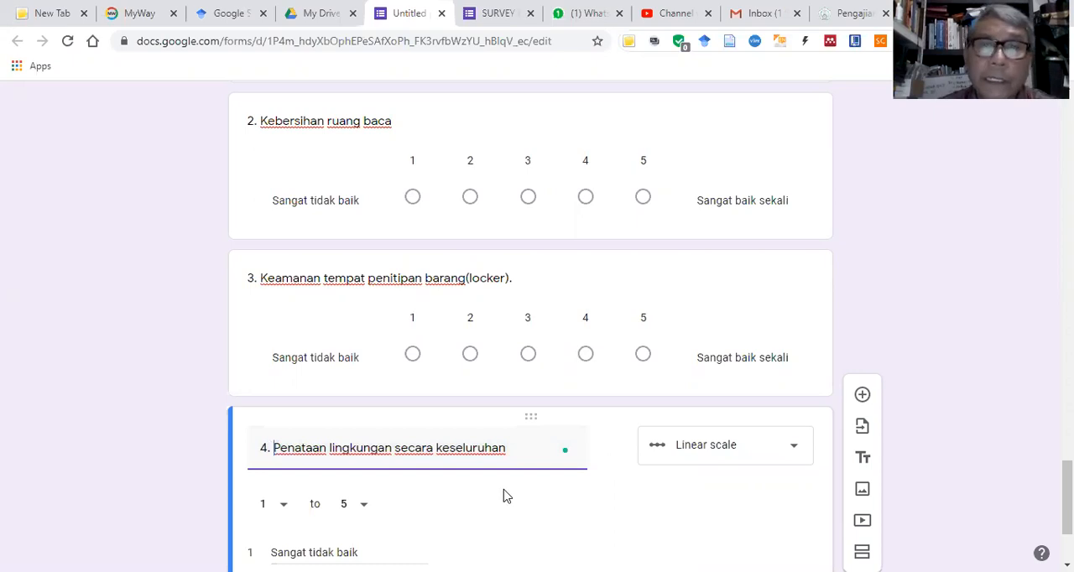
scroll(609, 496, "down", 2)
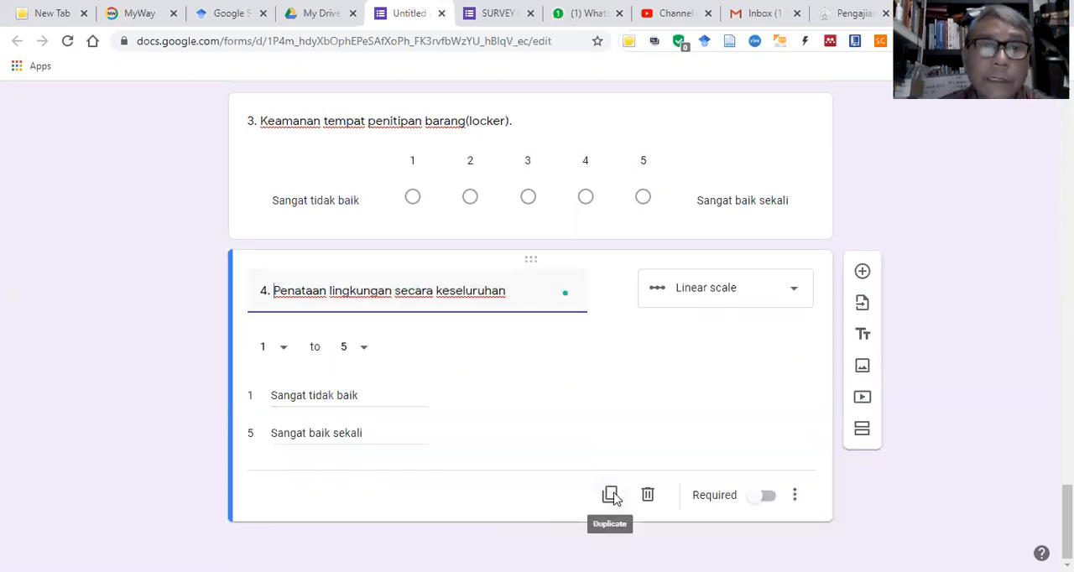
left_click(609, 494)
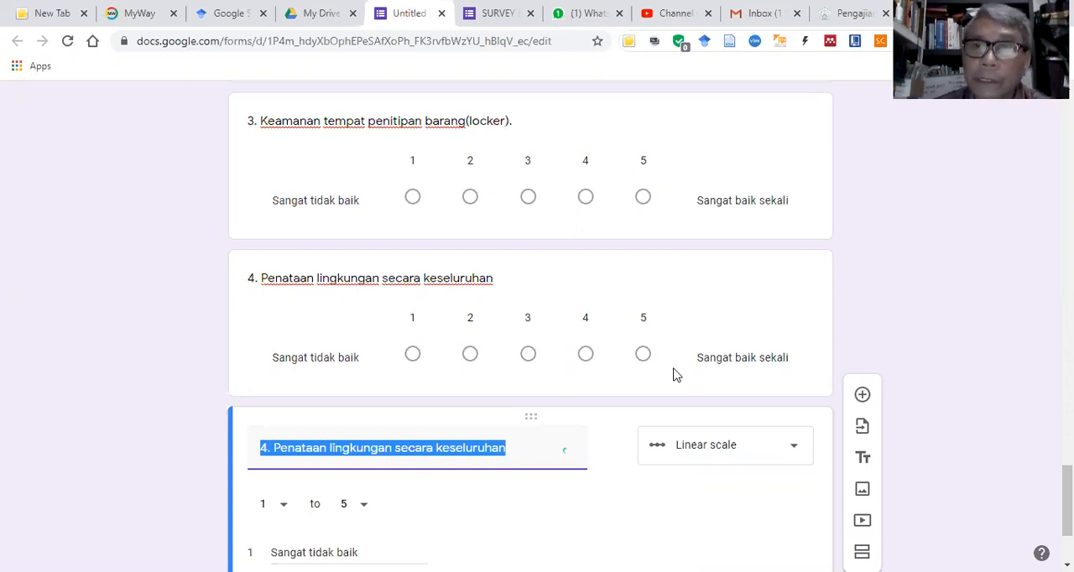
Step: Switch to the Word questionnaire and copy "Kebersihan kamar mandi" from row 5 of section B
key("alt+Tab")
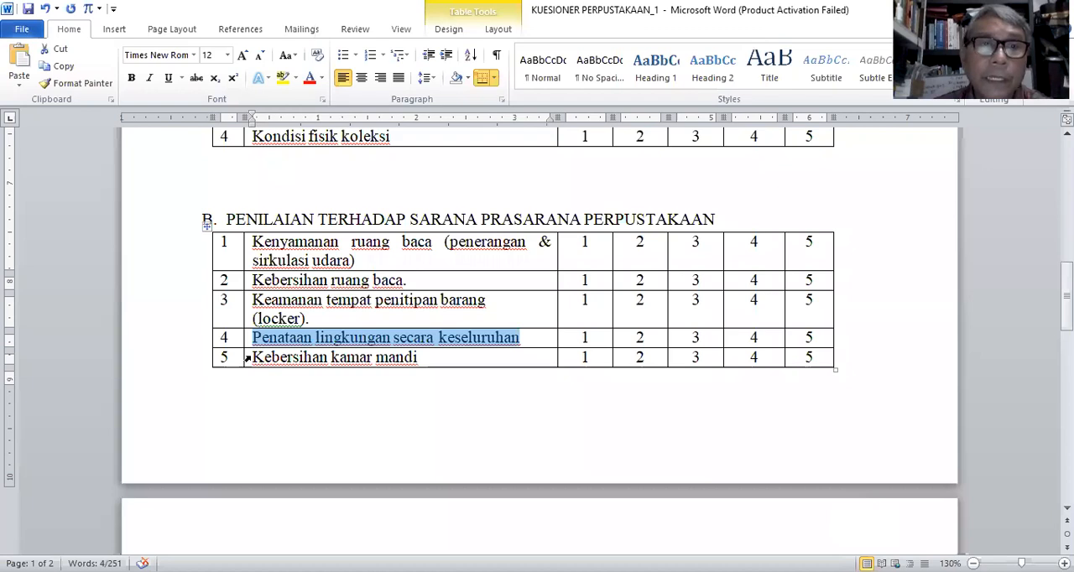
left_click_drag(254, 357, 378, 359)
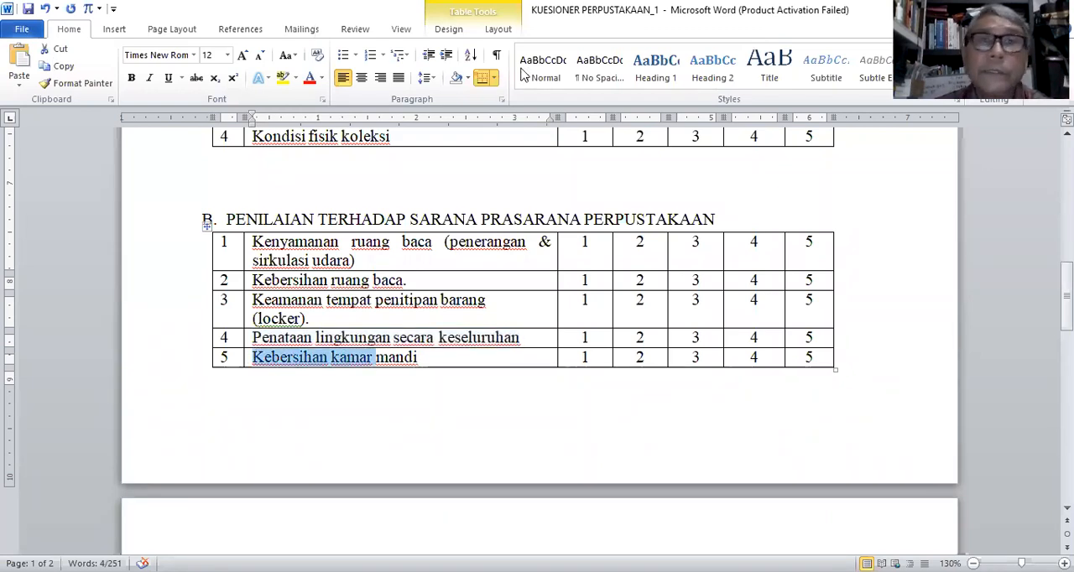
key("shift+End")
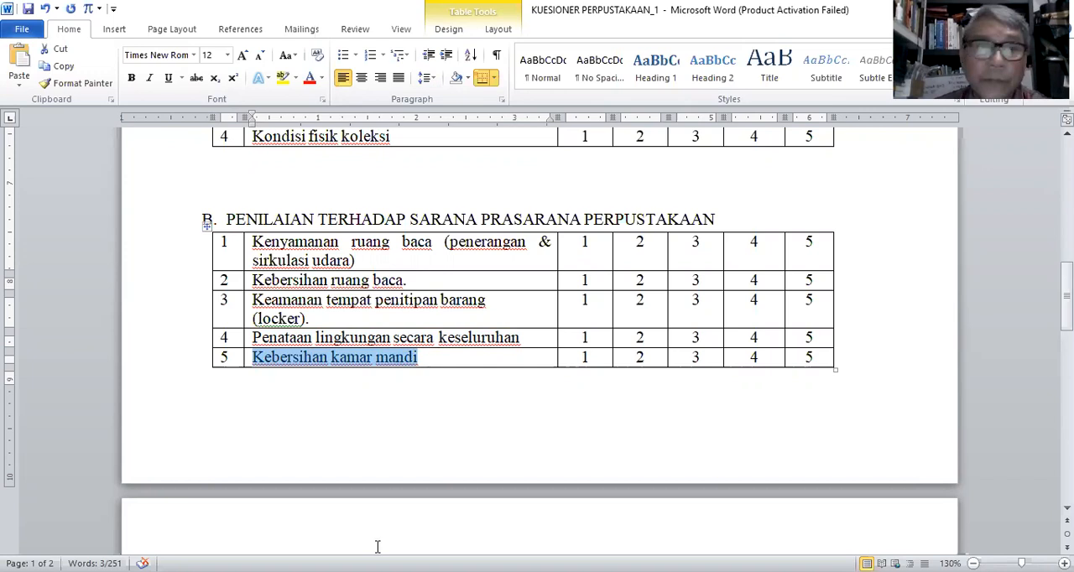
Step: Return to the Google Forms survey, retitle the duplicated question "5. Kebersihan kamar mandi" and add a new section after it
key("alt+Tab")
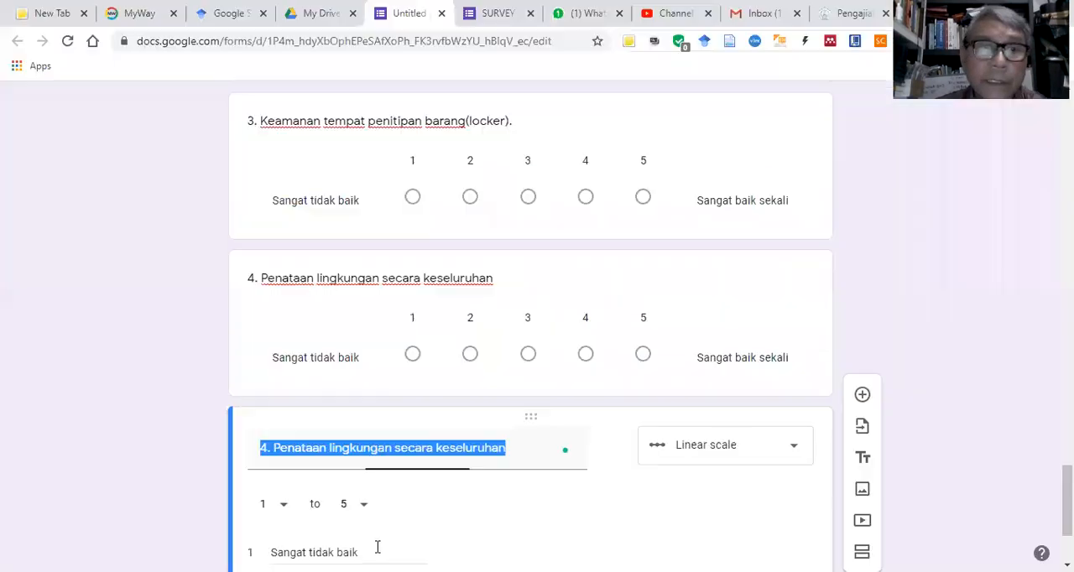
right_click(316, 448)
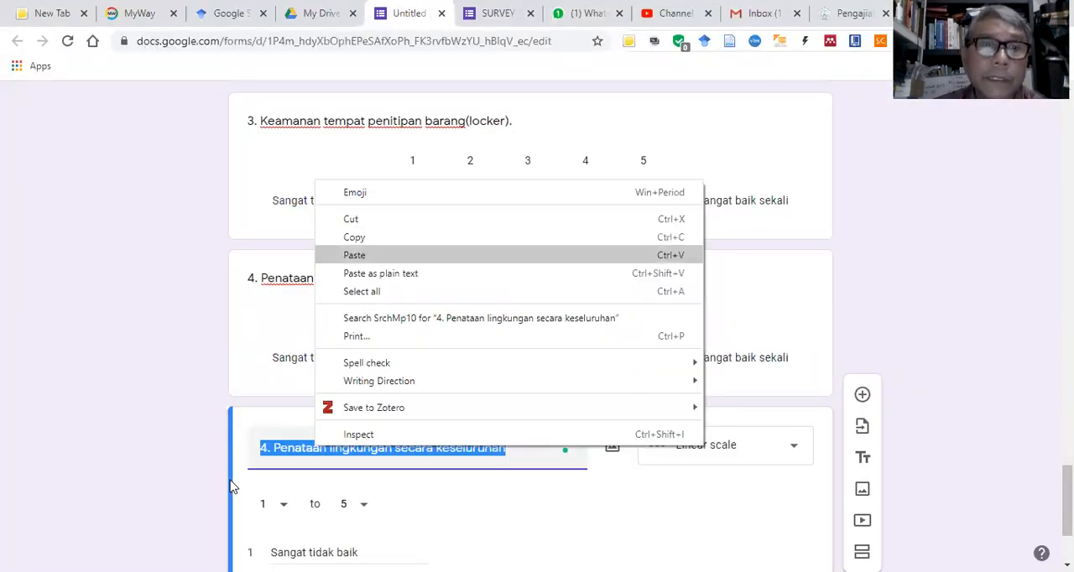
left_click(357, 255)
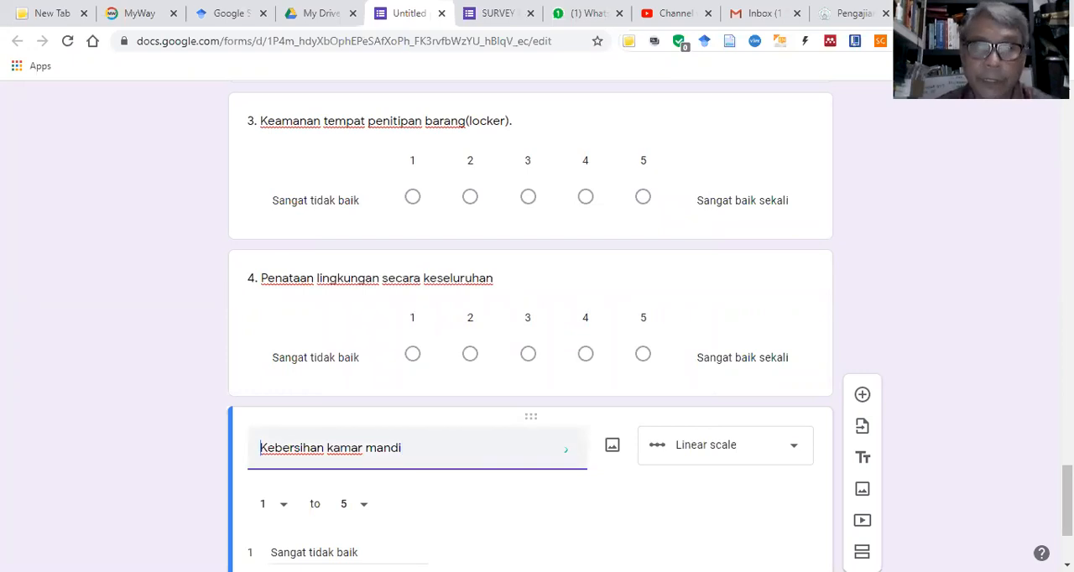
type("5.")
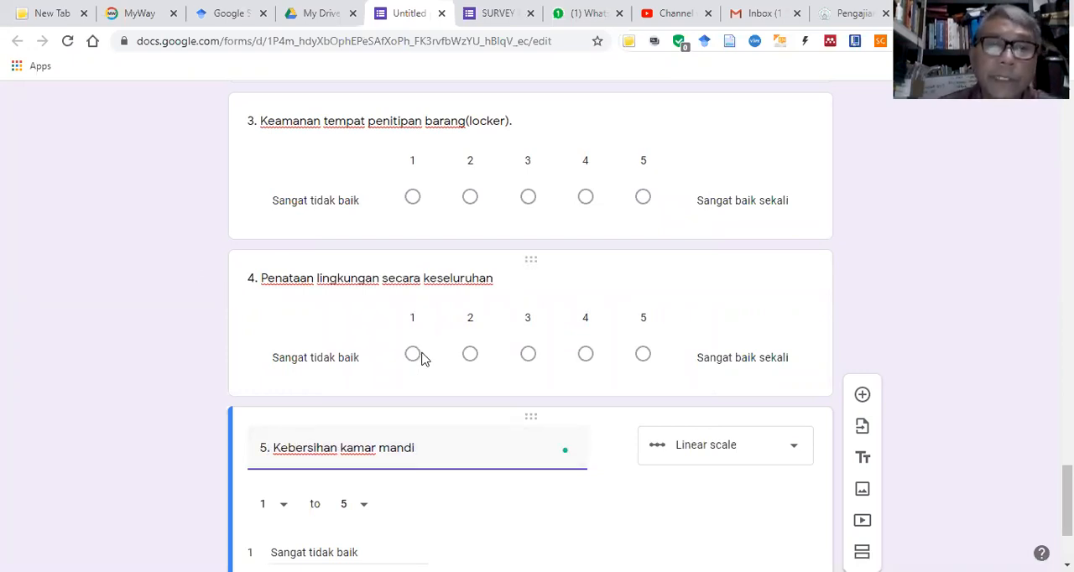
scroll(431, 431, "down", 2)
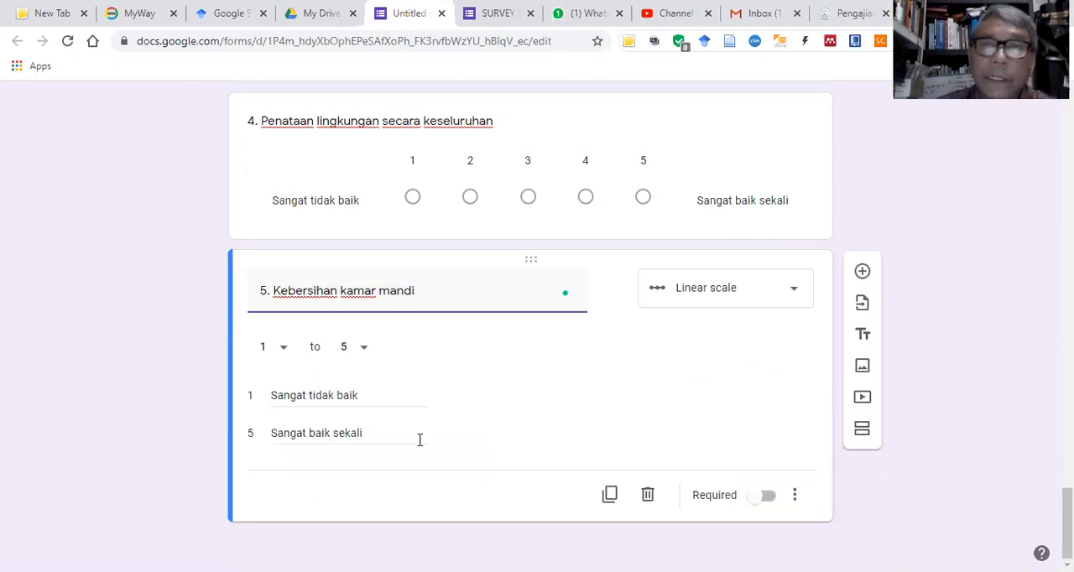
left_click(864, 433)
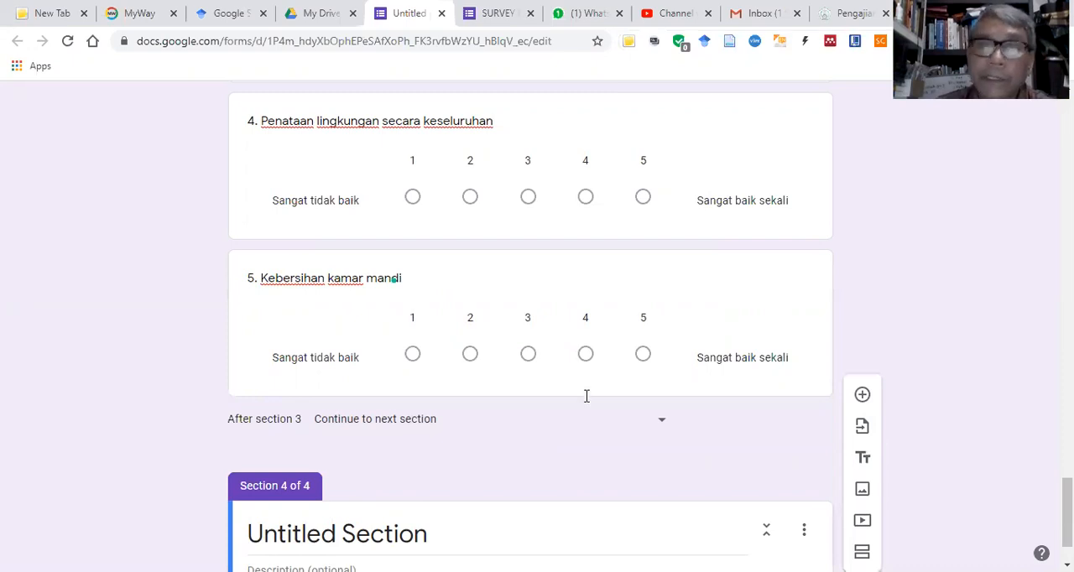
Step: In the Word questionnaire, copy the section C heading "PENILAIAN TERHADAP PELAYANAN PETUGAS PERPUSTAKAAN"
key("alt+Tab")
scroll(587, 392, "down", 5)
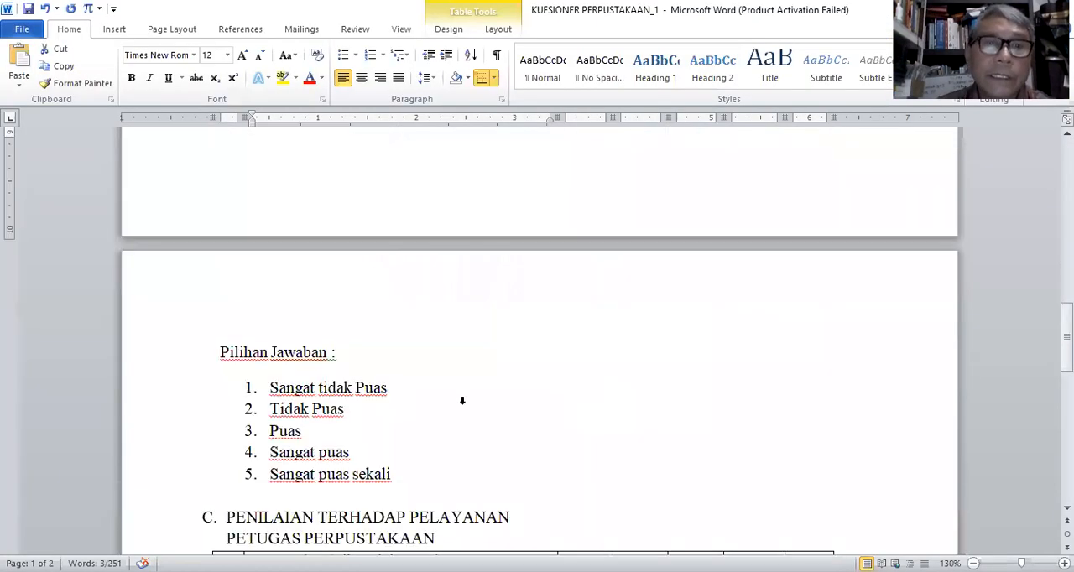
scroll(462, 400, "down", 3)
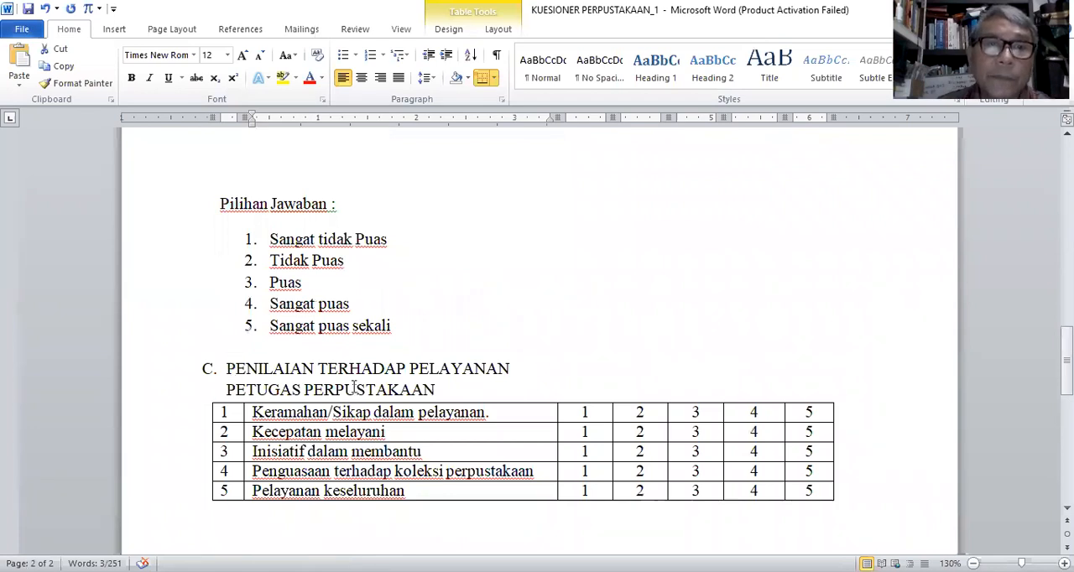
triple_click(404, 387)
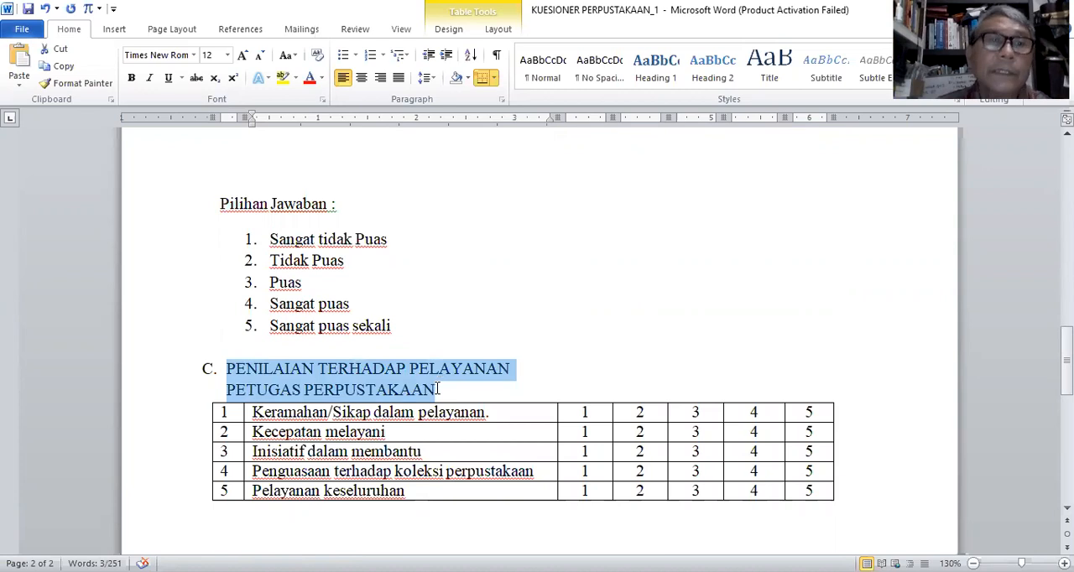
left_click(66, 67)
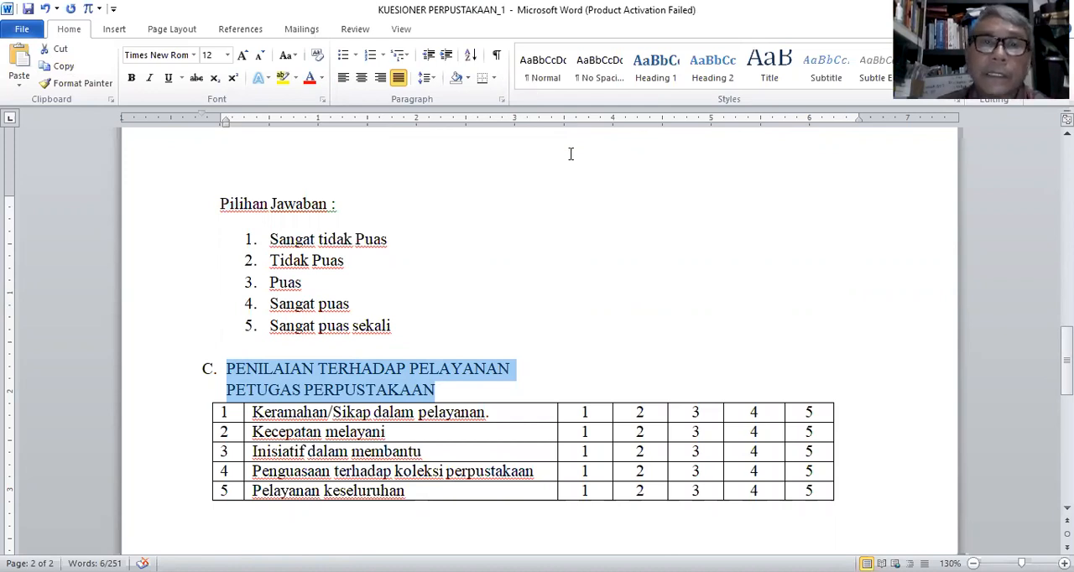
scroll(572, 149, "down", 2)
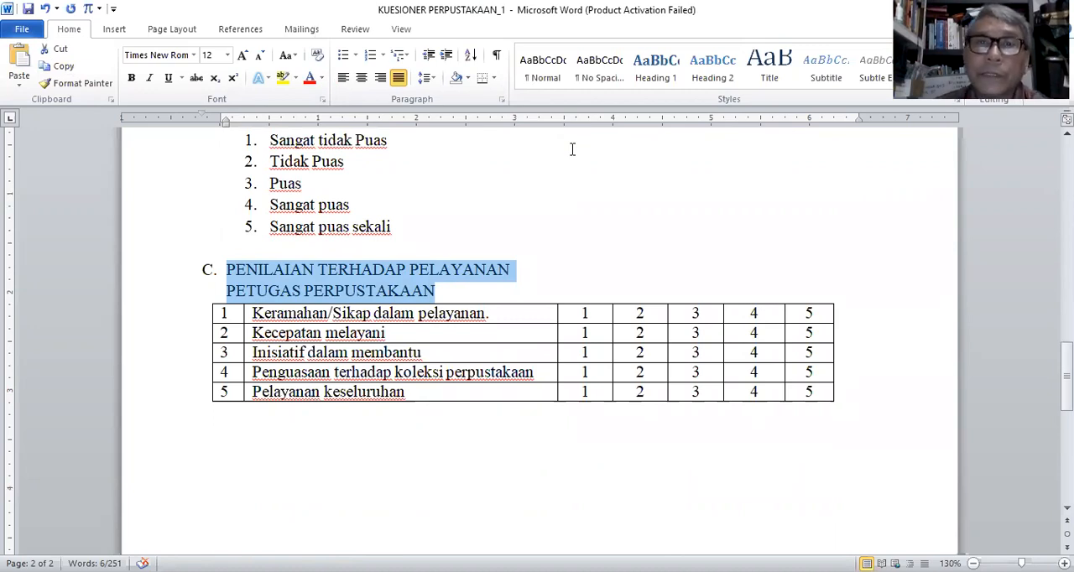
Step: Return to the Google Forms survey and replace the title of section 4 with the copied section C heading
left_click(848, 510)
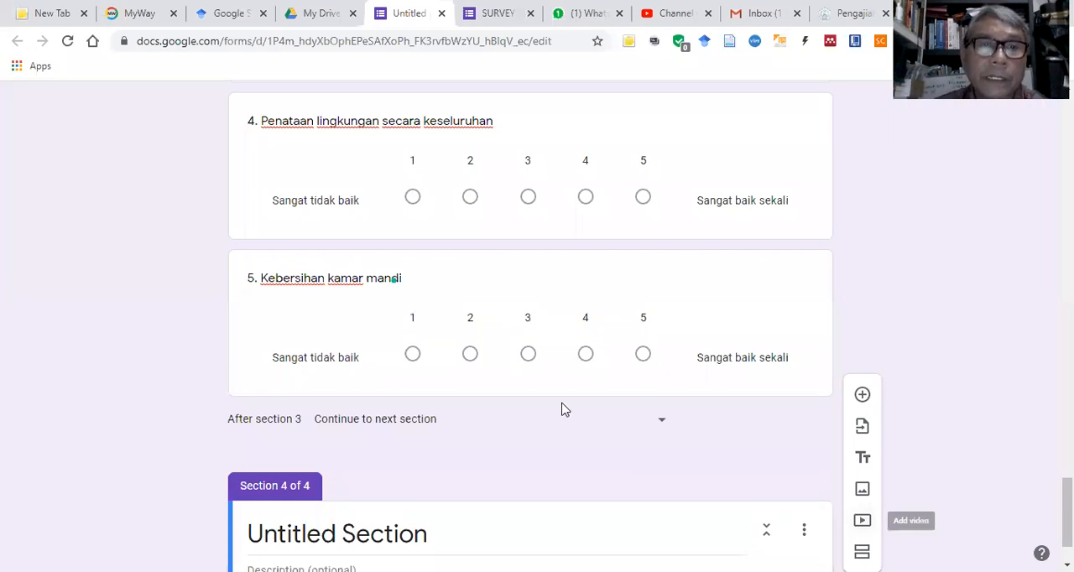
scroll(324, 445, "down", 1)
left_click(322, 445)
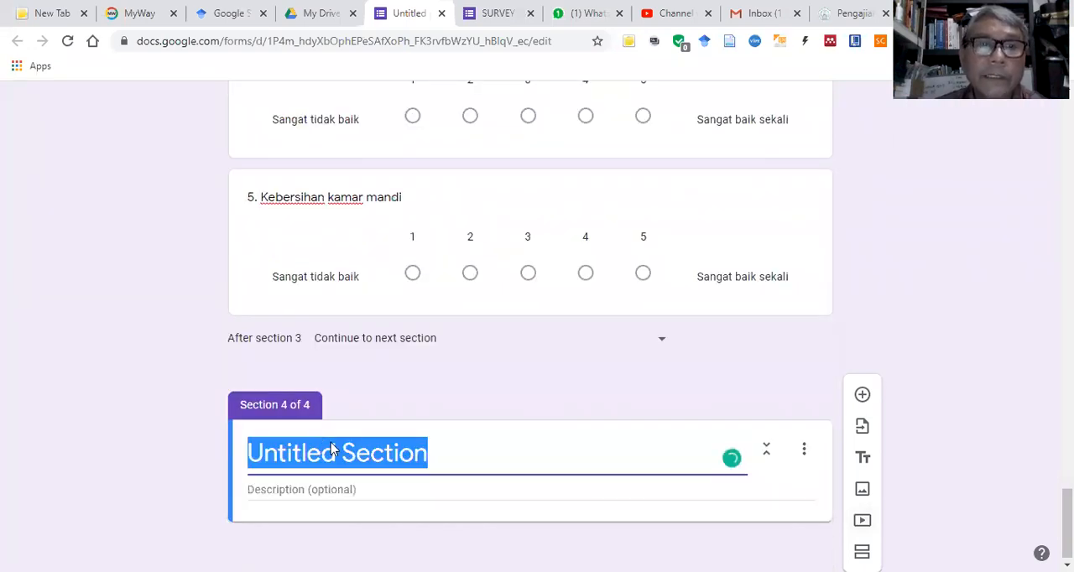
right_click(322, 446)
left_click(379, 255)
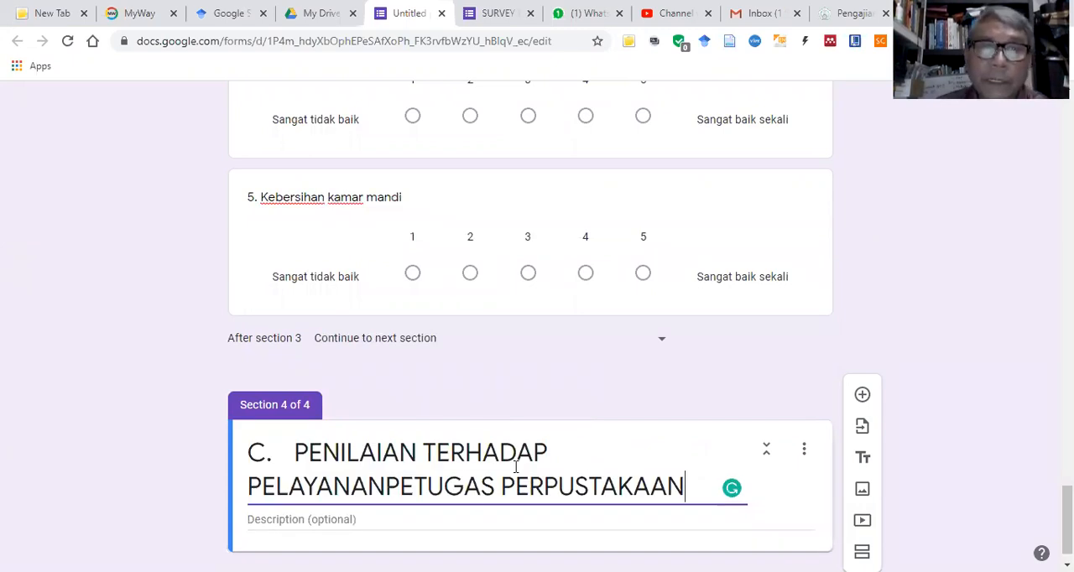
Step: Insert "KEPUASAN" after "TERHADAP" in the section 4 title and add a space between "PELAYANAN" and "PETUGAS"
left_click(552, 449)
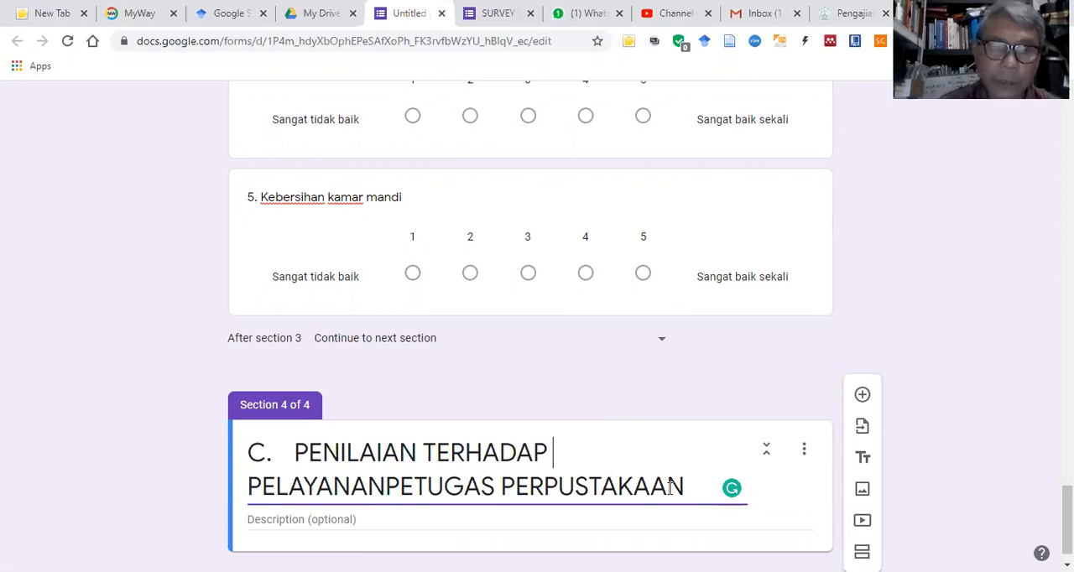
type("KEPUASAN")
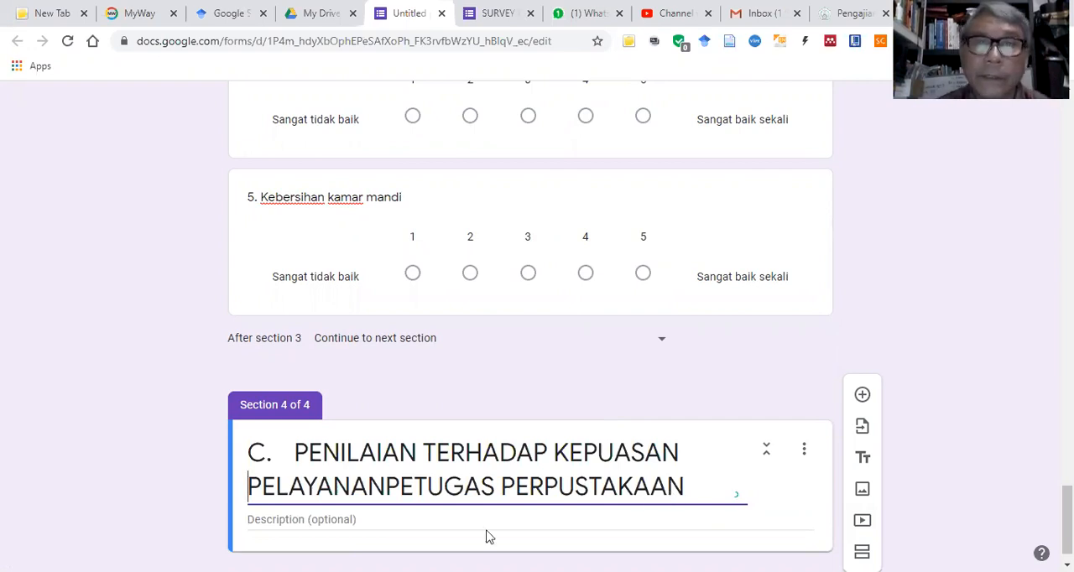
left_click(387, 489)
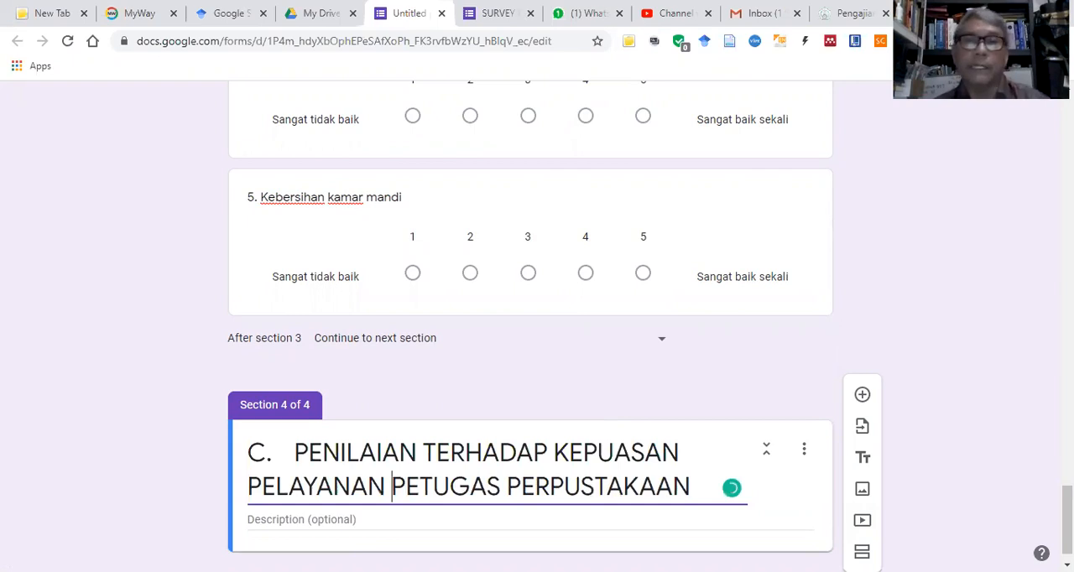
scroll(510, 416, "down", 1)
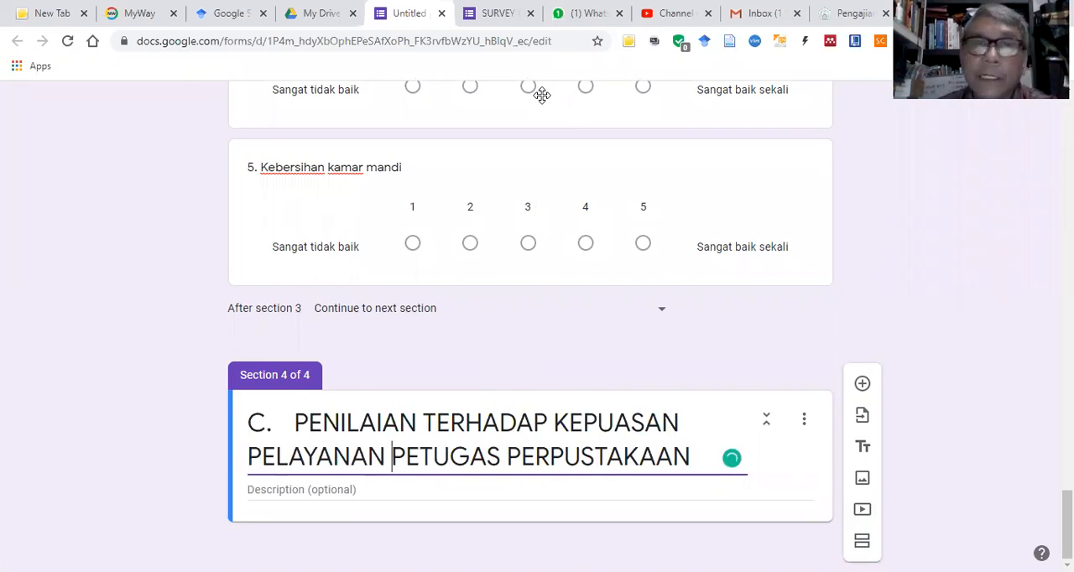
Step: In the Word questionnaire, copy the "Pilihan Jawaban :" list from "Sangat tidak Puas" to "Sangat puas sekali" above section C
key("alt+Tab")
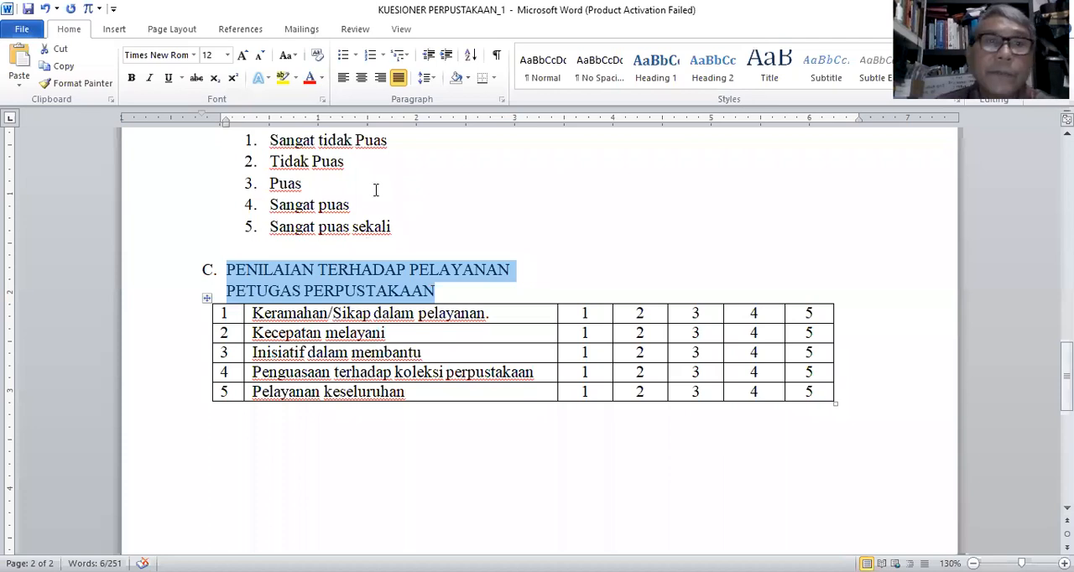
scroll(231, 233, "up", 1)
left_click_drag(224, 207, 403, 333)
left_click(64, 66)
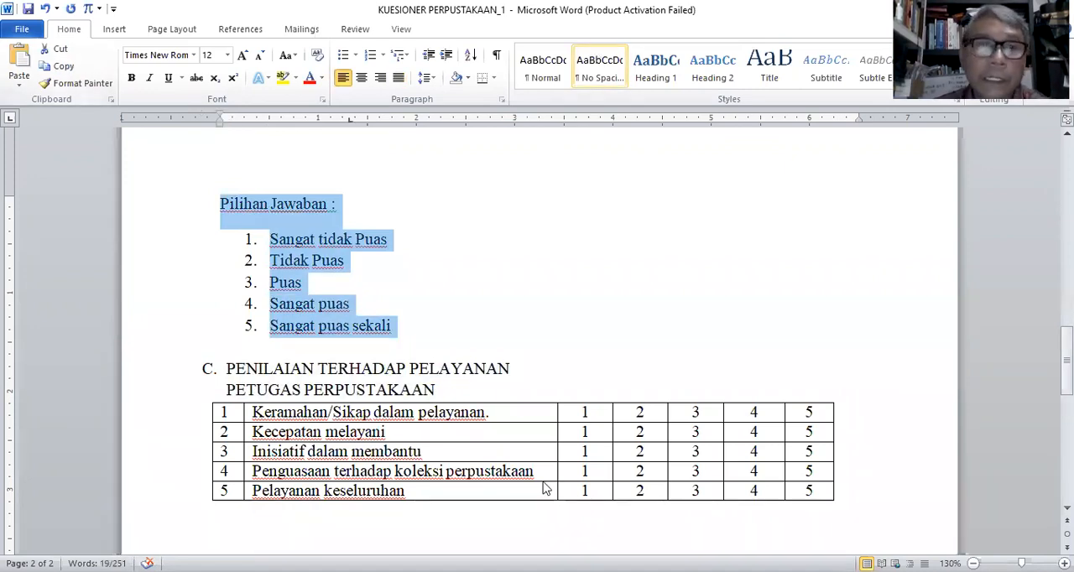
Step: Return to the Google Forms survey and paste the answer-option list as plain text into the section 4 description
key("alt+Tab")
left_click(300, 489)
right_click(478, 486)
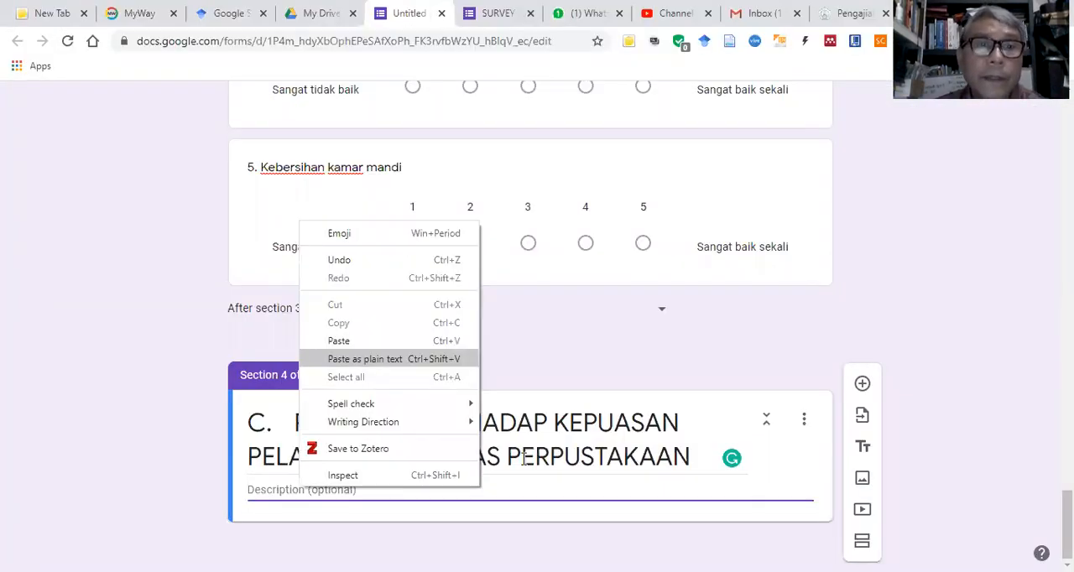
key("Return")
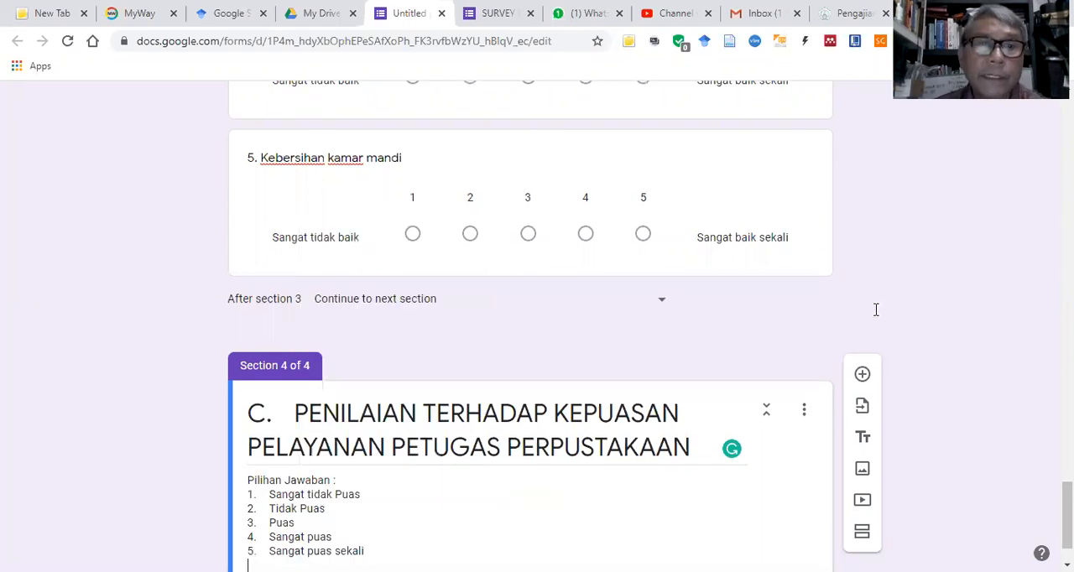
Step: Add a question to section 4 and set its type to Linear scale
scroll(875, 307, "down", 1)
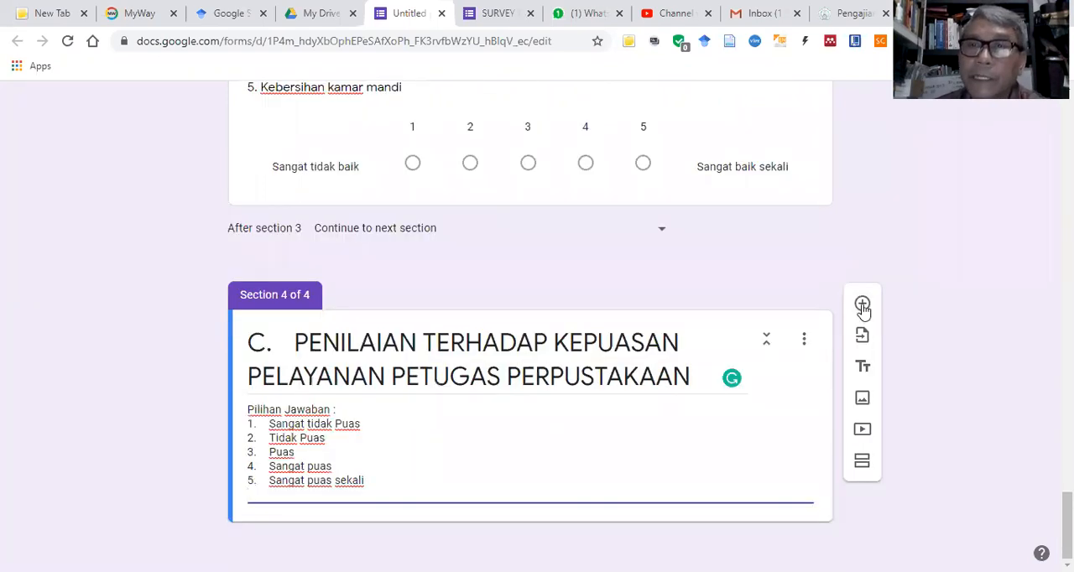
left_click(863, 305)
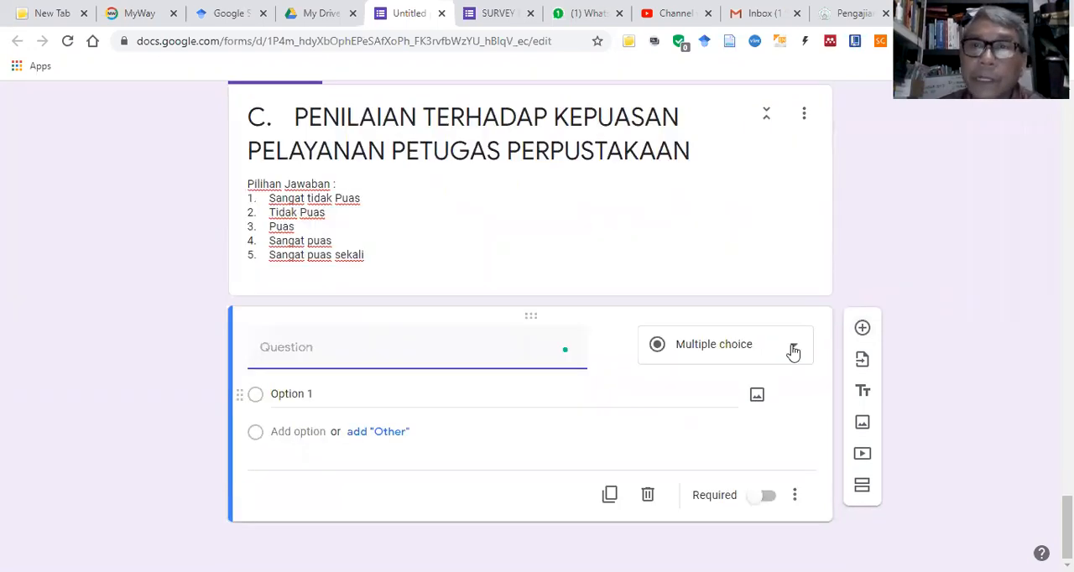
left_click(793, 349)
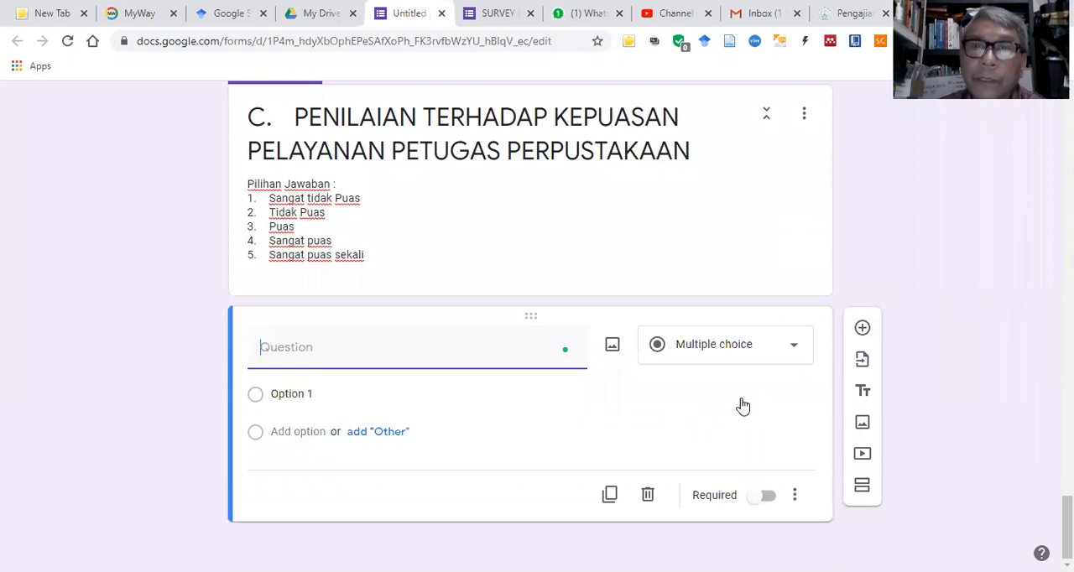
left_click(732, 399)
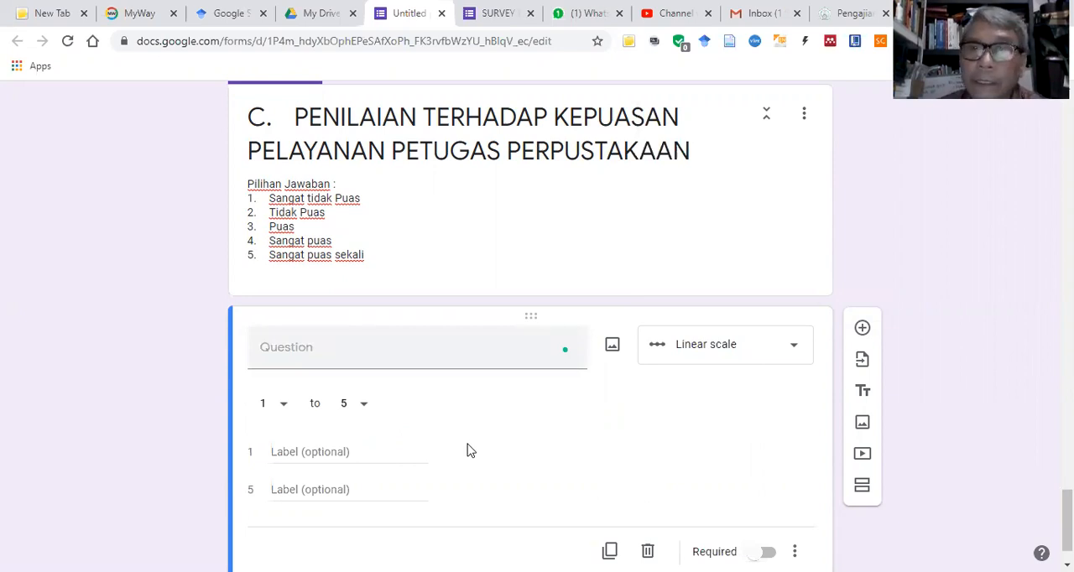
Step: In the Word questionnaire, copy "Keramahan/Sikap dalam pelayanan" from row 1 of section C
key("alt+Tab")
scroll(522, 295, "down", 2)
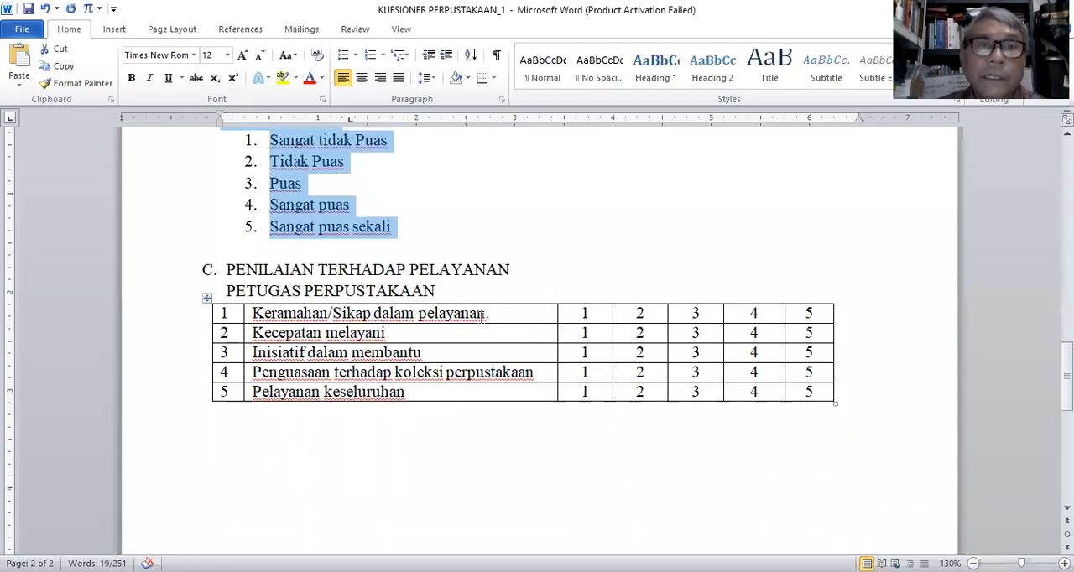
left_click_drag(251, 315, 485, 315)
key("ctrl+c")
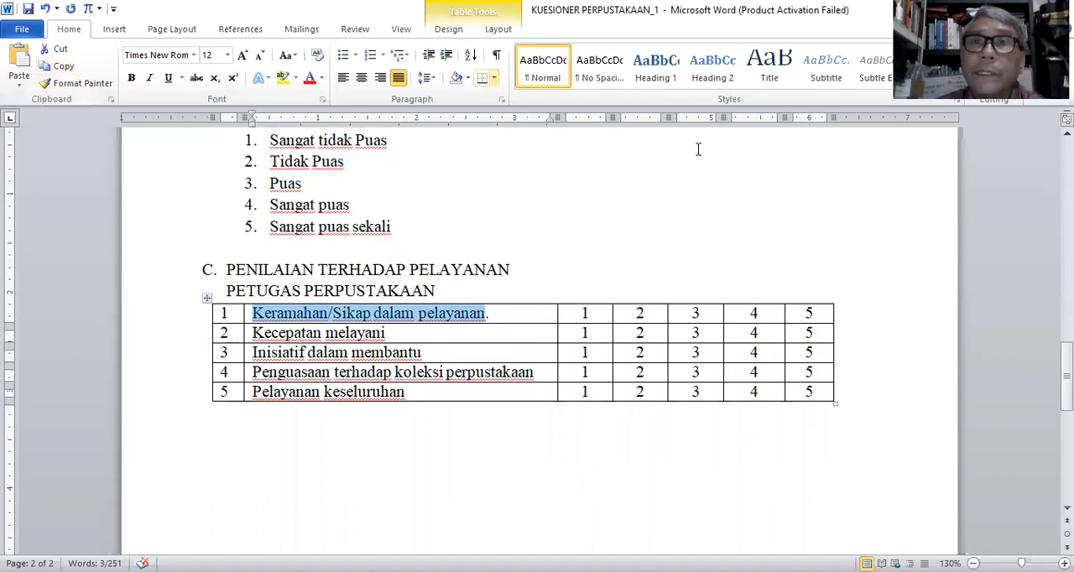
scroll(679, 151, "up", 3)
scroll(688, 172, "down", 4)
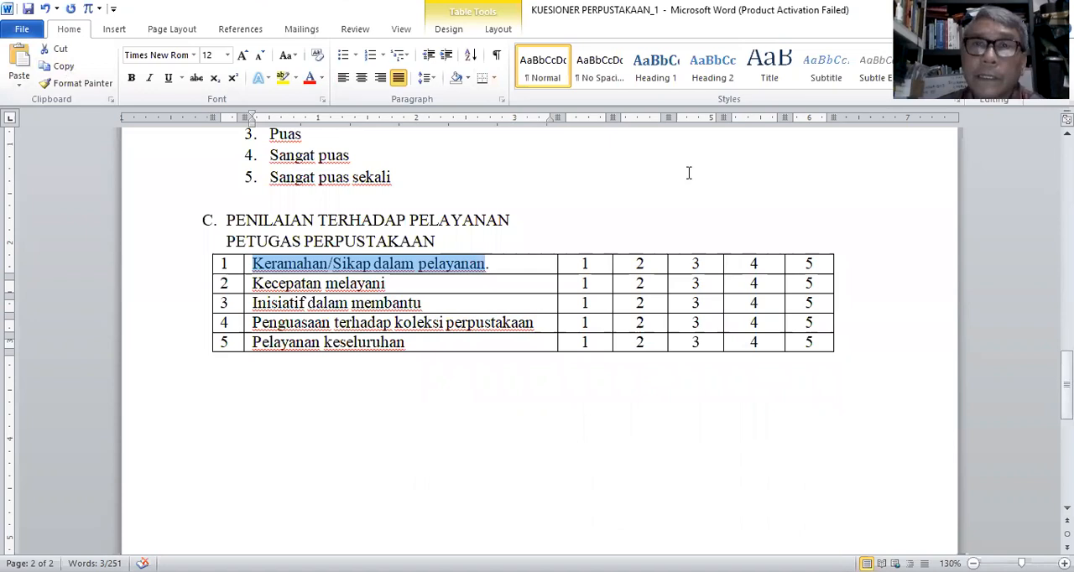
left_click(688, 173)
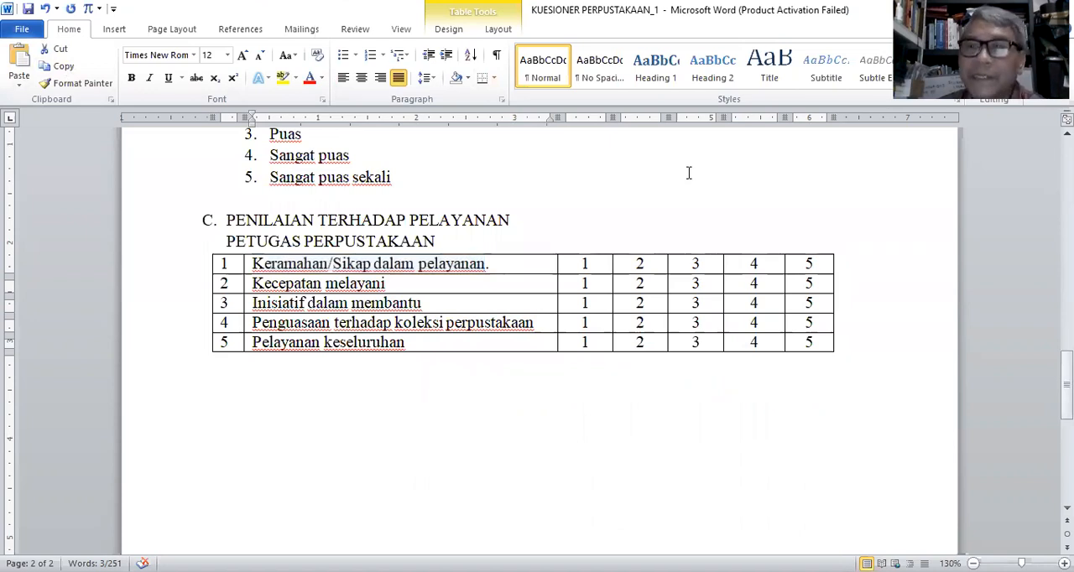
Step: In the Google Forms survey, paste "Keramahan/Sikap dalam pelayanan" as the linear-scale question's title and prefix it with "1."
key("alt+Tab")
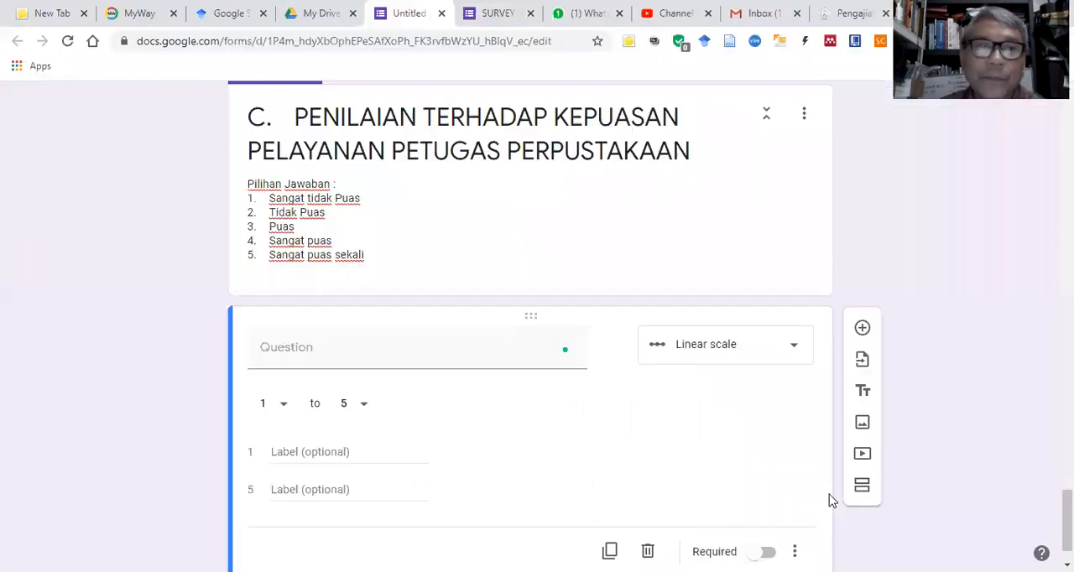
left_click(312, 342)
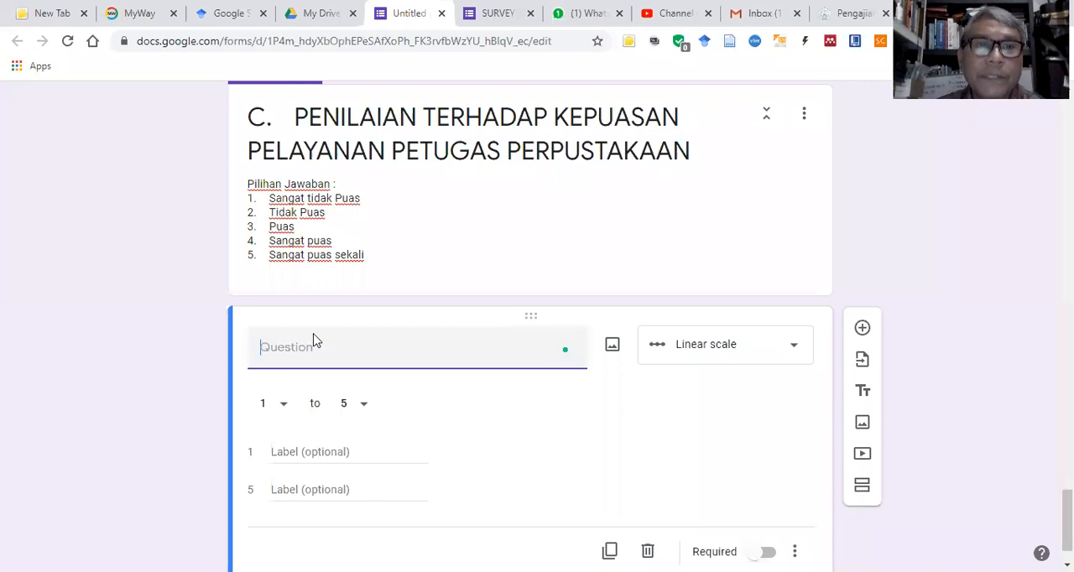
right_click(344, 198)
left_click(334, 203)
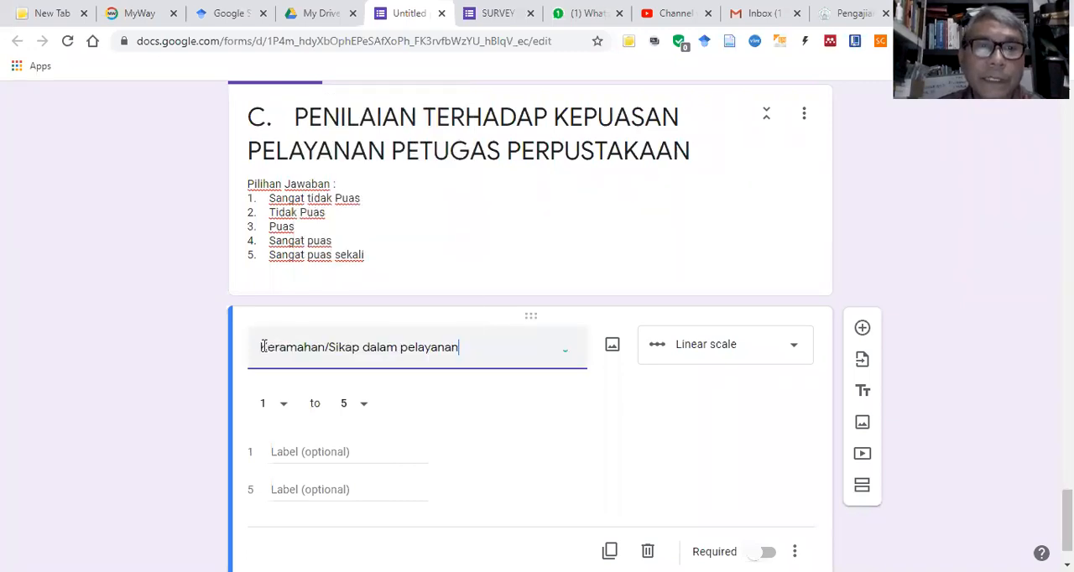
left_click_drag(269, 349, 263, 345)
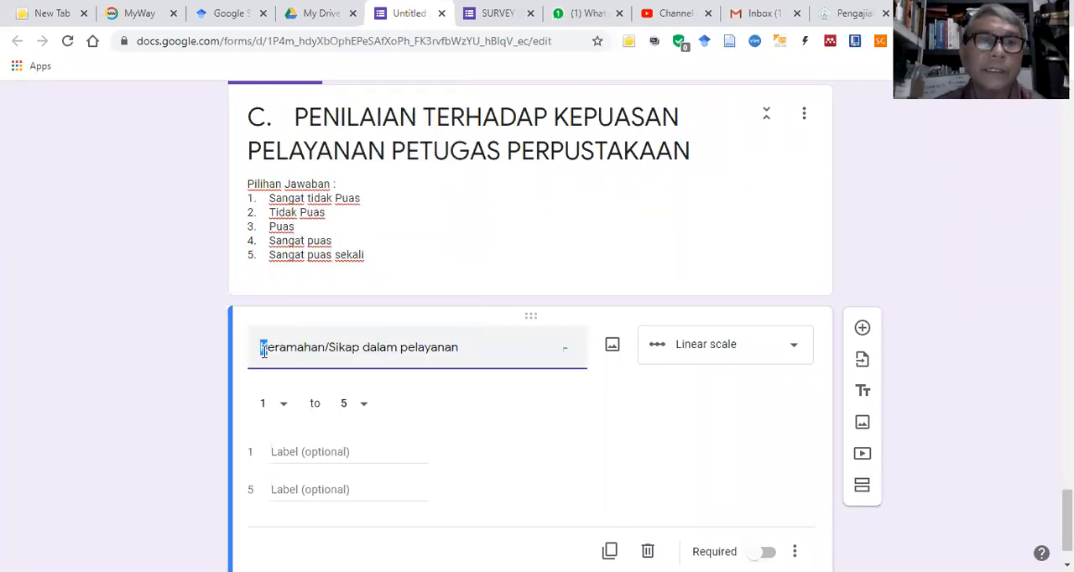
key("Left")
type("1")
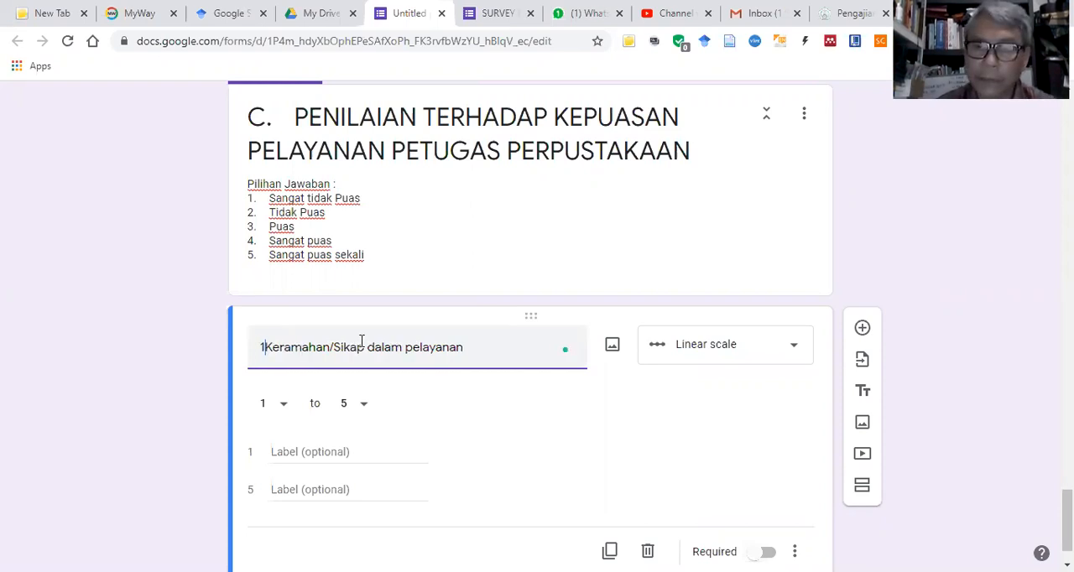
type(".")
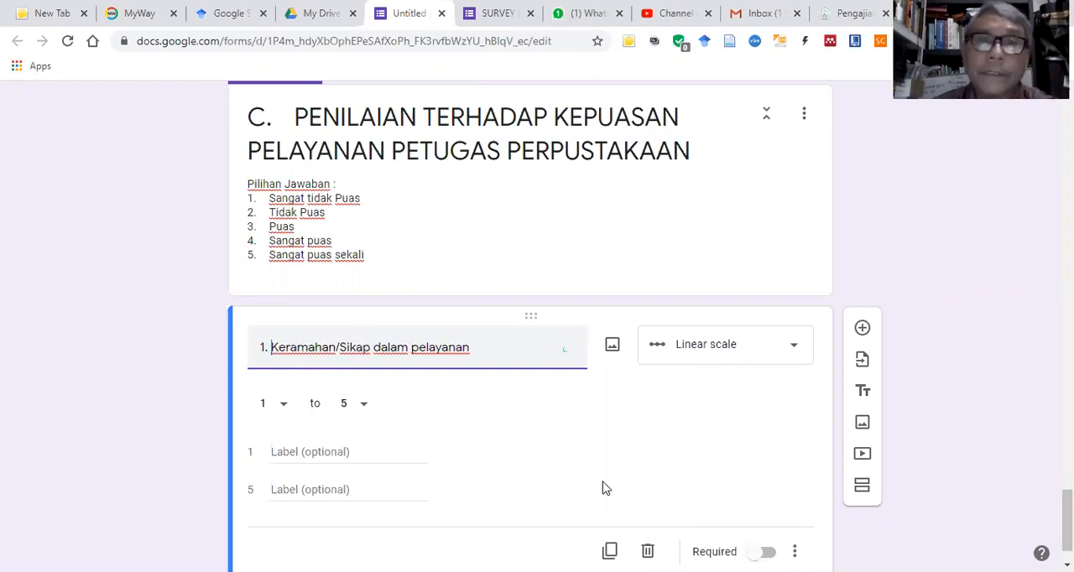
Step: Duplicate question 1, and in the Word questionnaire copy "Kecepatan melayani" and "Inisiatif dalam membantu" from rows 2 and 3 of section C
scroll(609, 497, "down", 1)
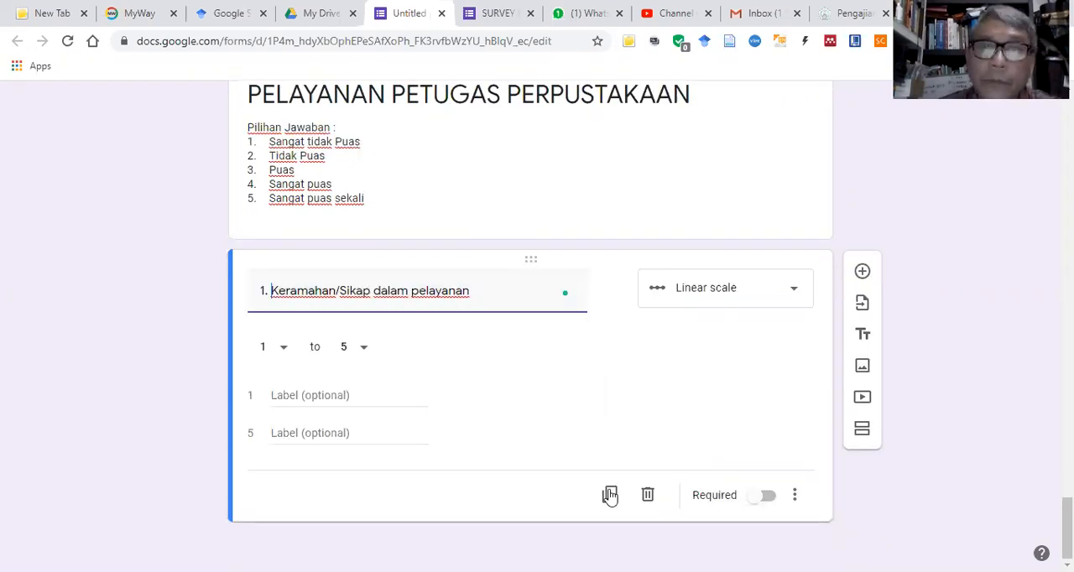
left_click(610, 495)
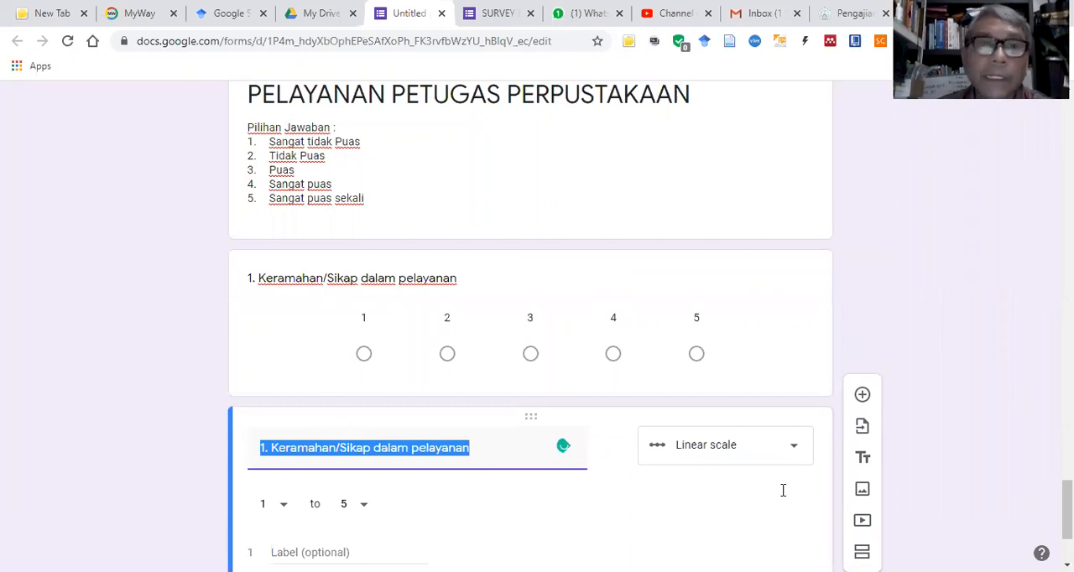
key("alt+Tab")
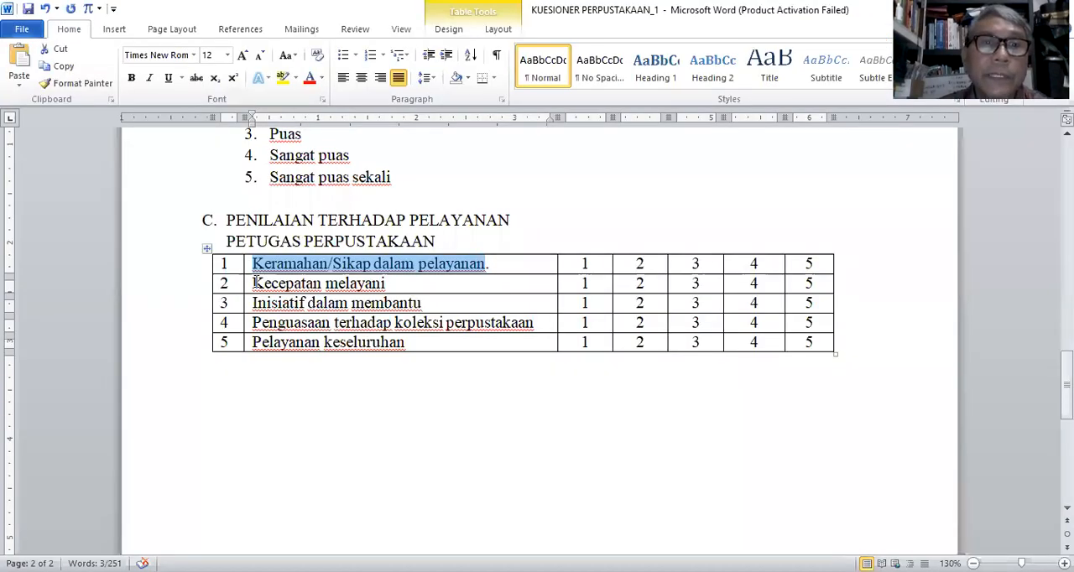
left_click_drag(254, 283, 386, 294)
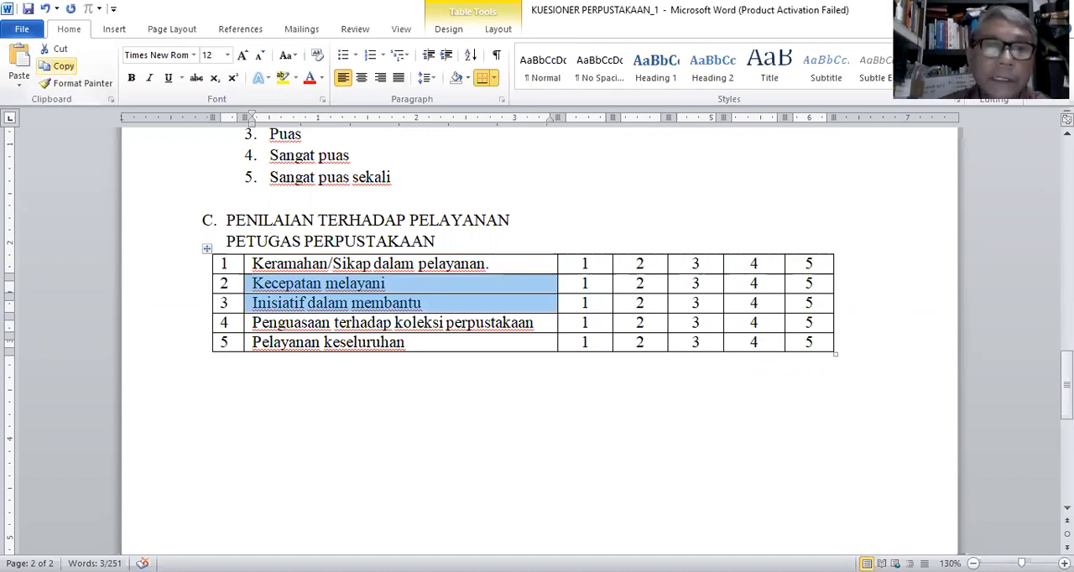
Step: Back in Google Forms, replace the duplicated question's title with the copied text and prefix it with "2."
key("alt+Tab")
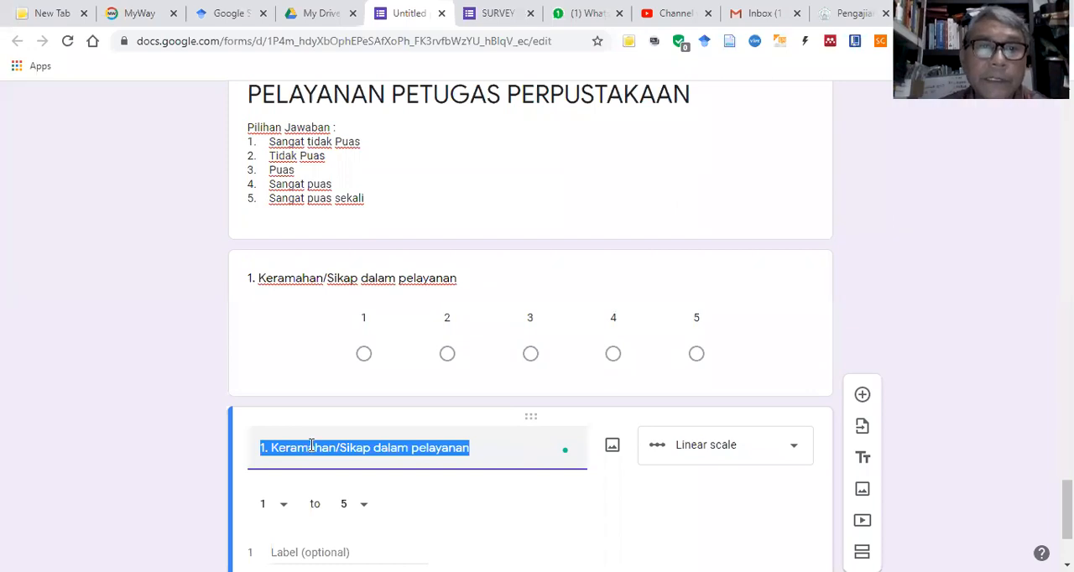
right_click(312, 447)
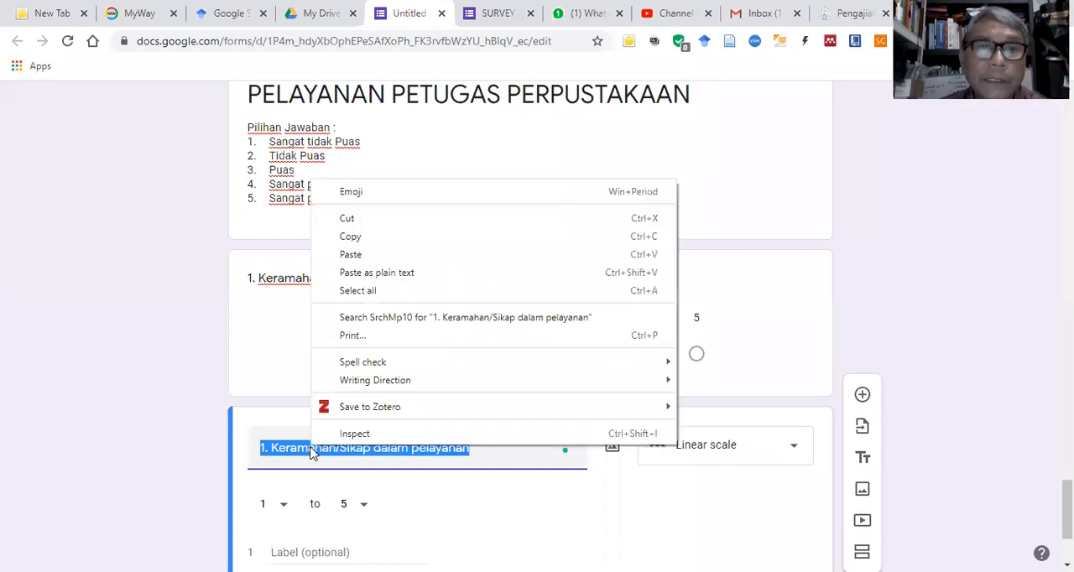
left_click(361, 255)
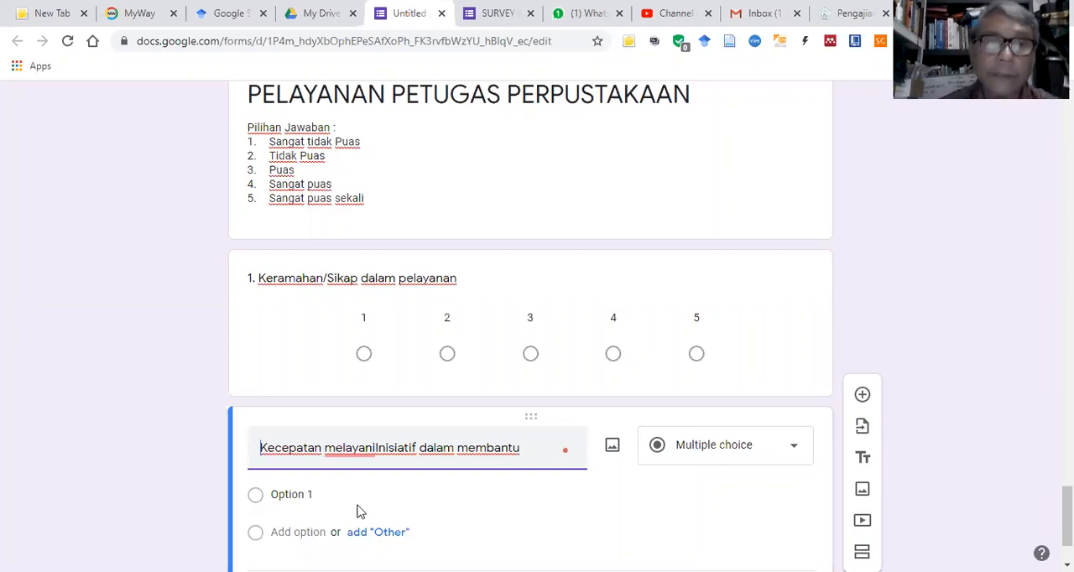
type("2.")
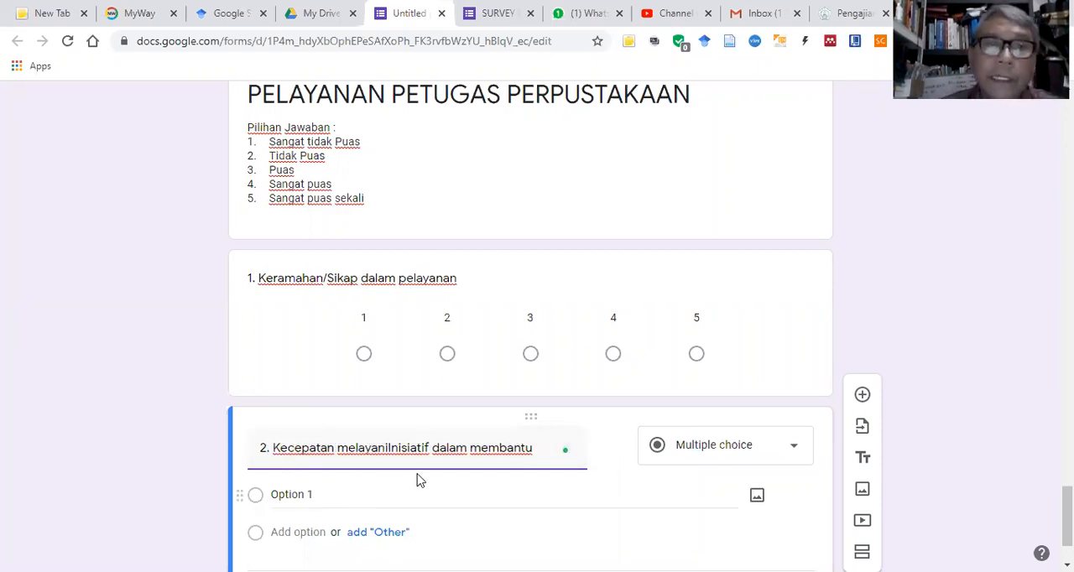
Step: Delete the question that combines "Kecepatan melayani" and "Inisiatif dalam membantu", and duplicate question 1 again
scroll(420, 479, "down", 2)
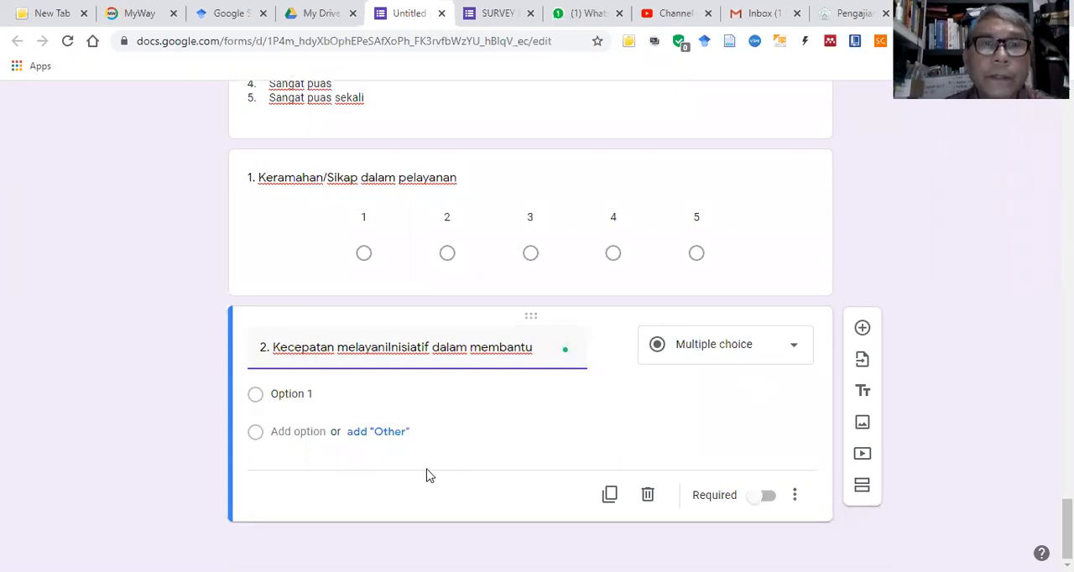
scroll(426, 476, "up", 2)
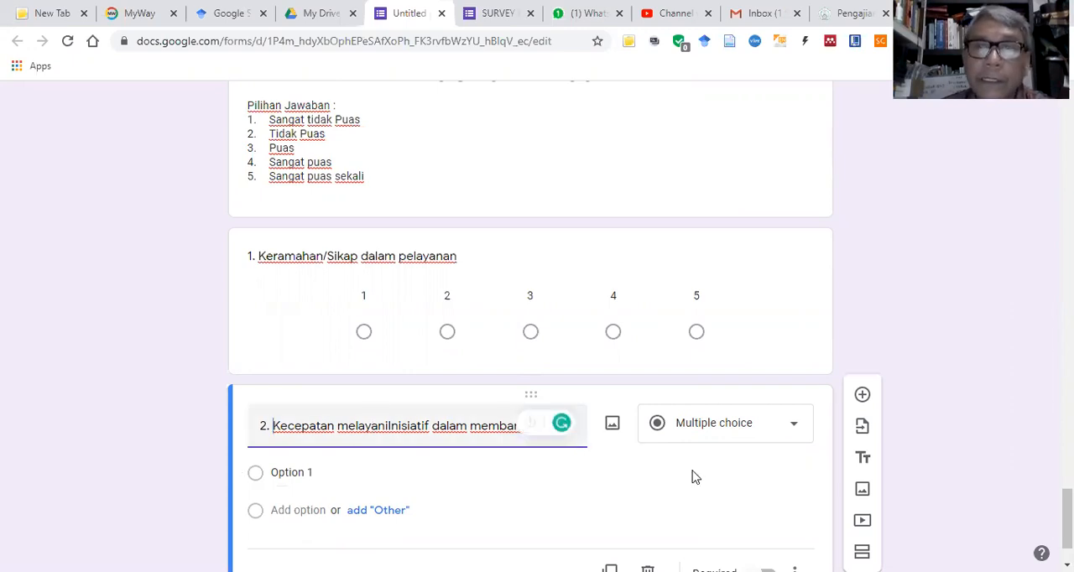
scroll(693, 474, "down", 1)
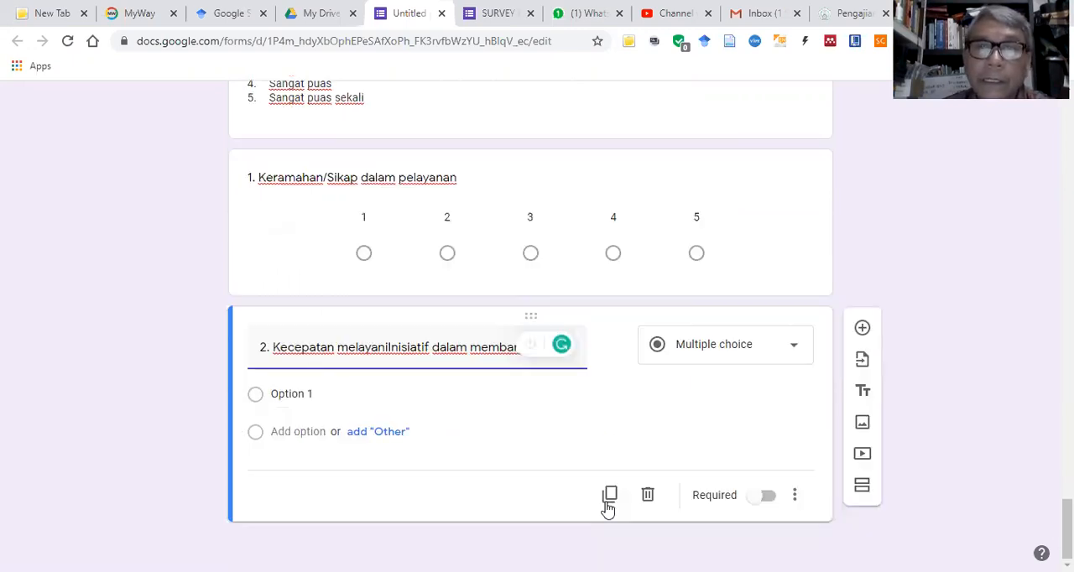
left_click(648, 496)
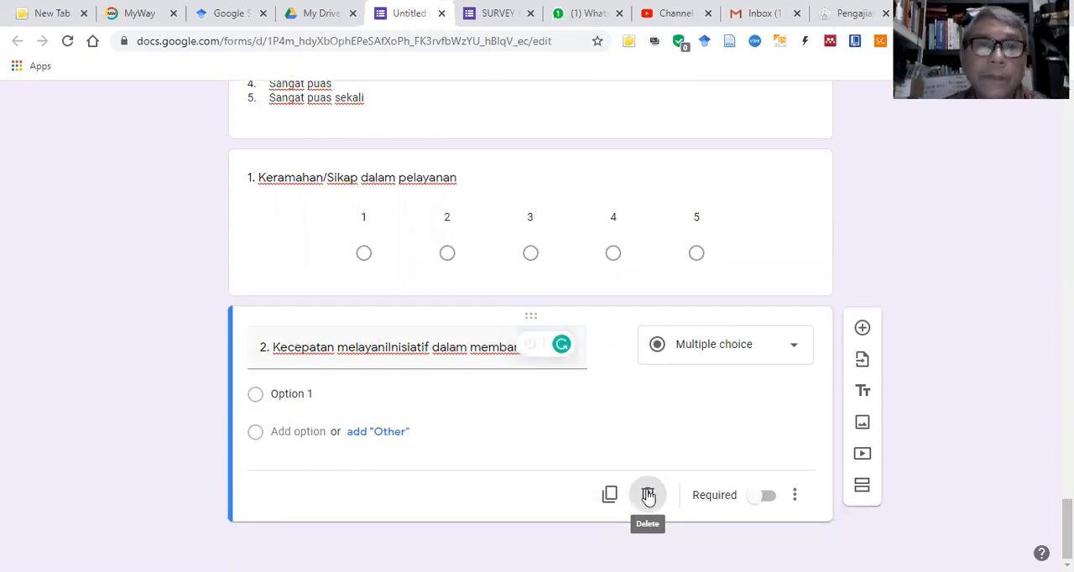
left_click(648, 497)
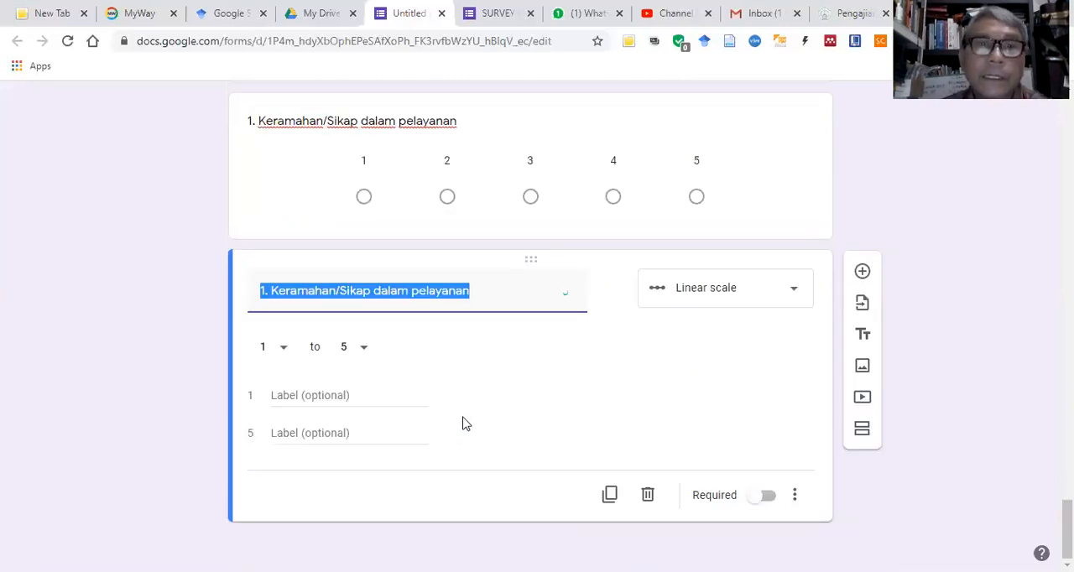
Step: Delete the duplicate of the "1. Keramahan/Sikap dalam pelayanan" question
scroll(463, 426, "up", 1)
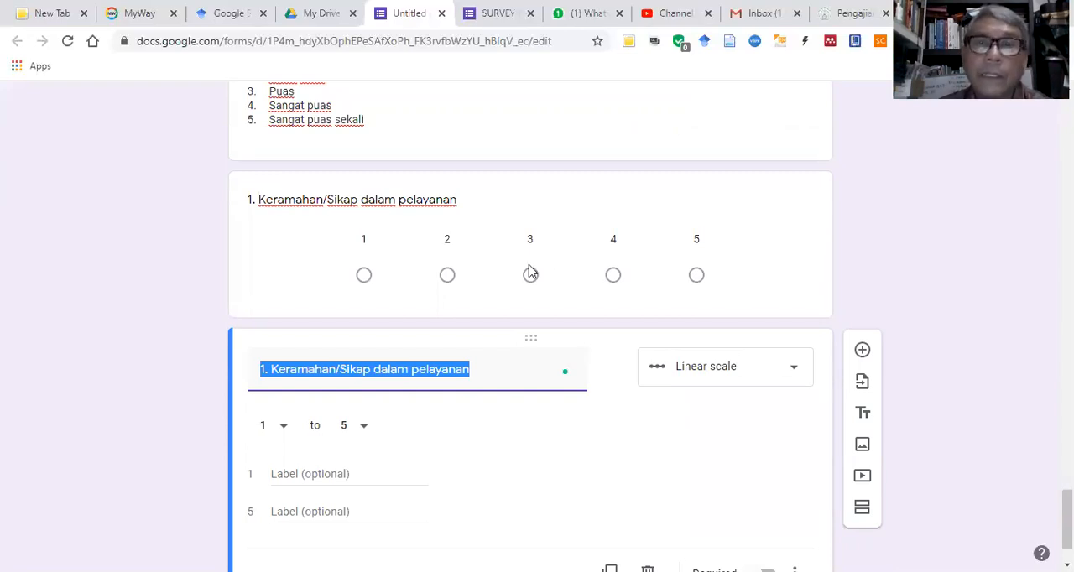
scroll(656, 508, "down", 1)
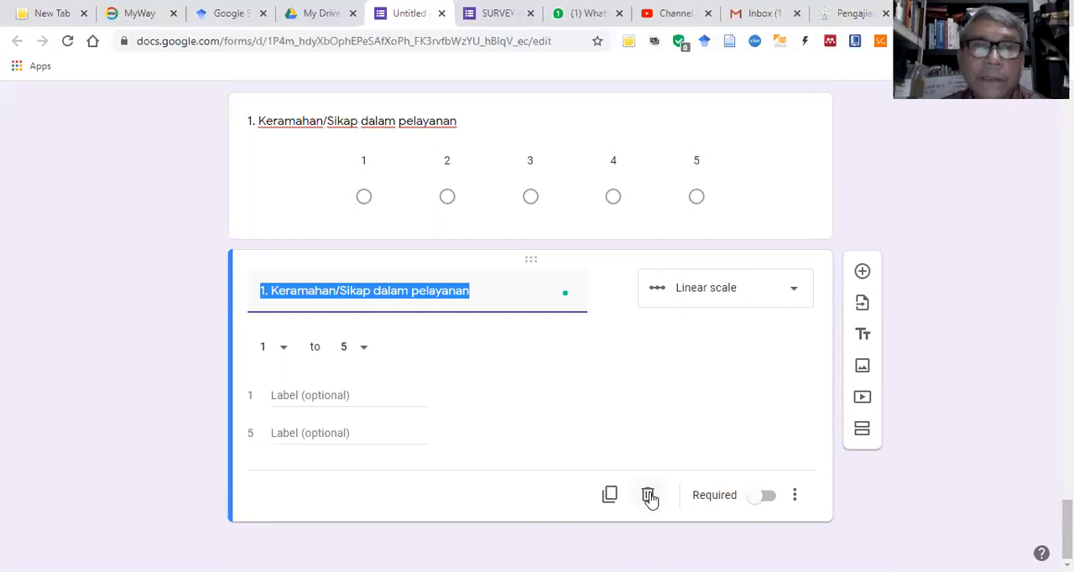
left_click(647, 495)
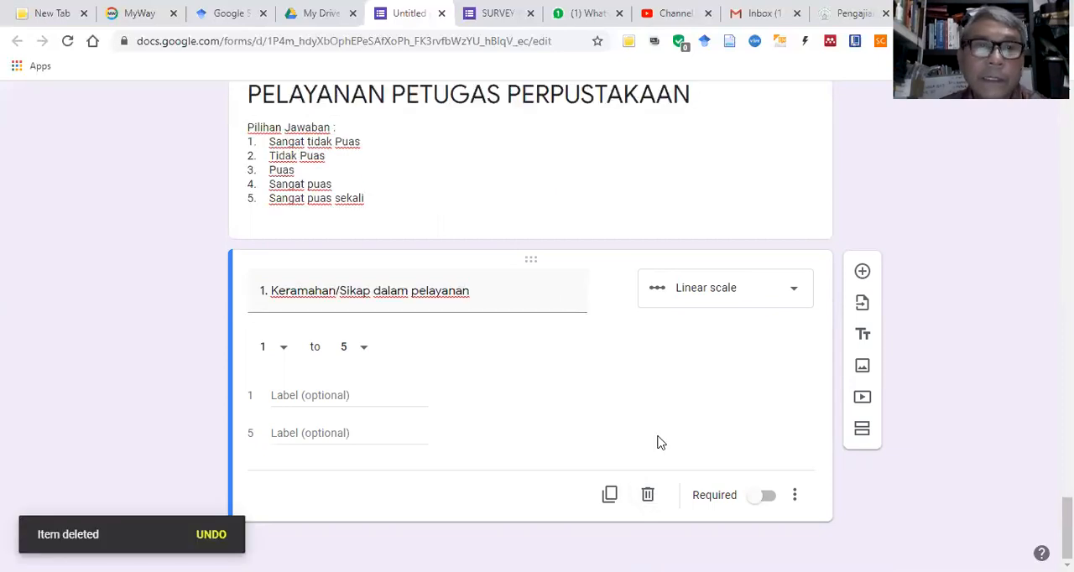
Step: Label value 1 of question 1's linear scale "Sangat tidak puas"
left_click(369, 400)
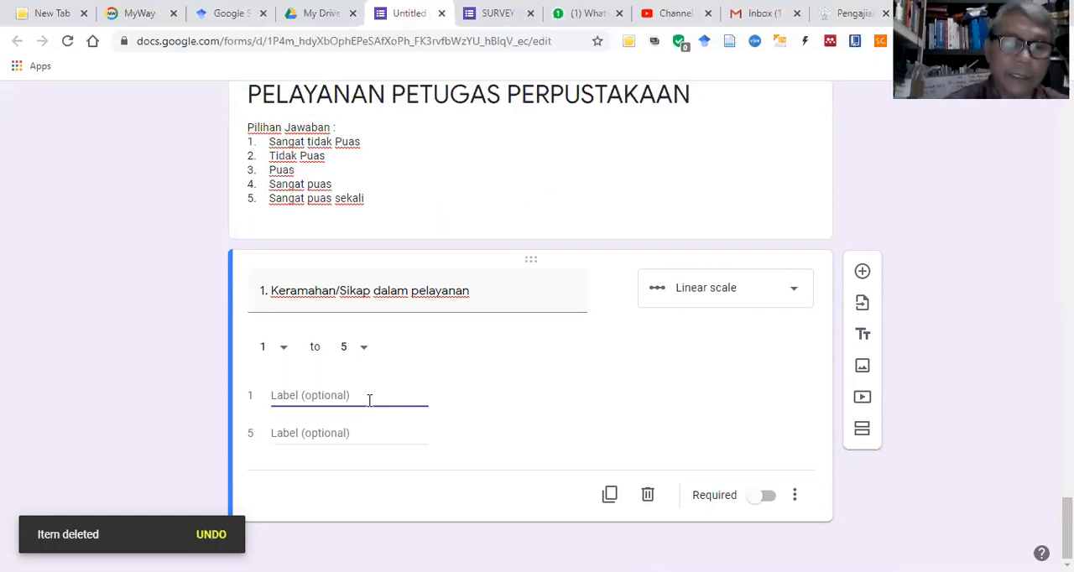
type("sa")
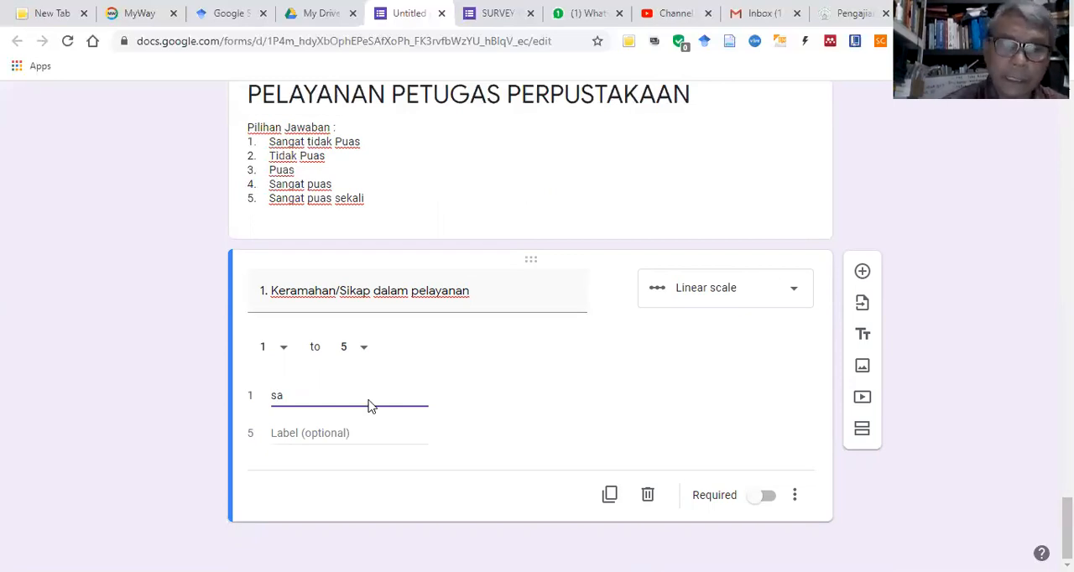
key("BackSpace")
key("BackSpace")
type("Sangat ti")
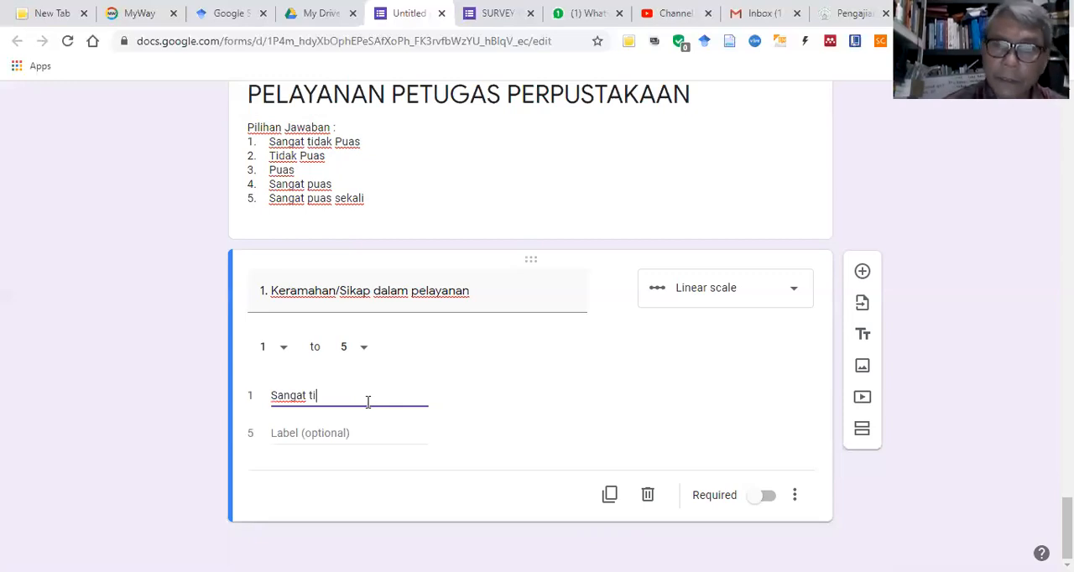
type("dakmpuas")
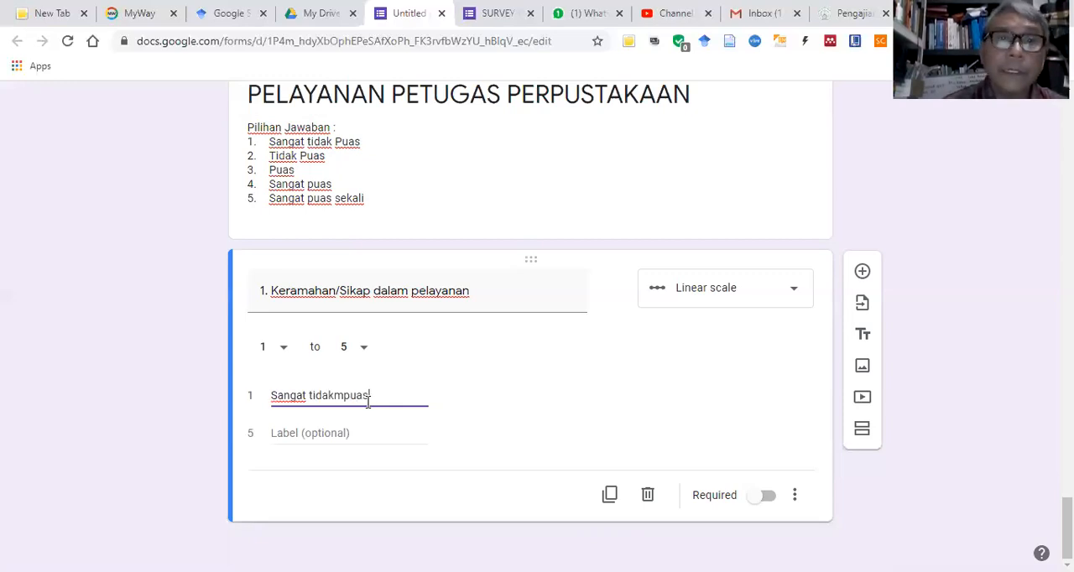
key("BackSpace")
key("BackSpace")
key("BackSpace")
key("BackSpace")
key("BackSpace")
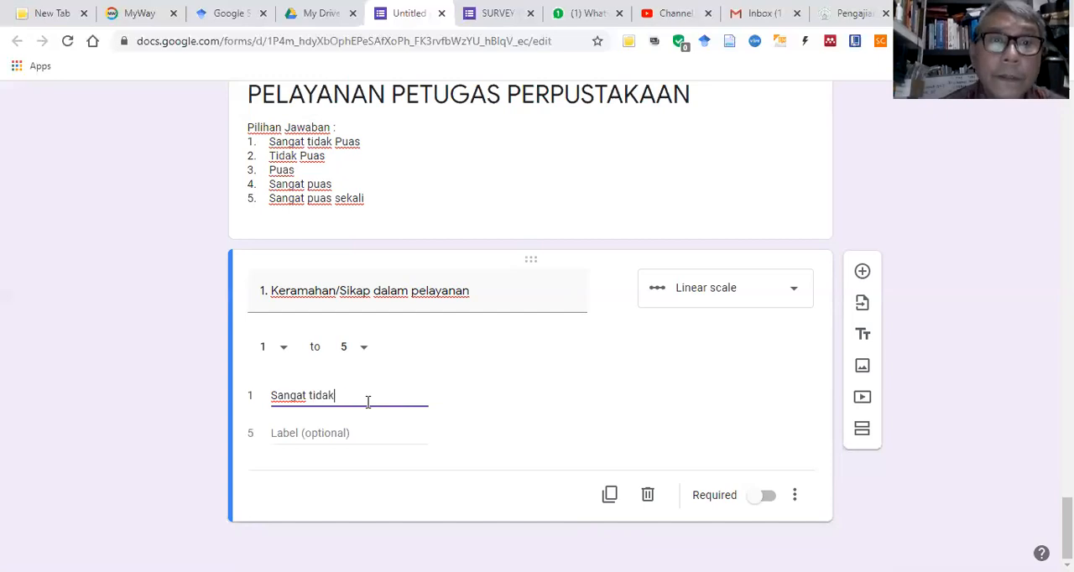
type("puas")
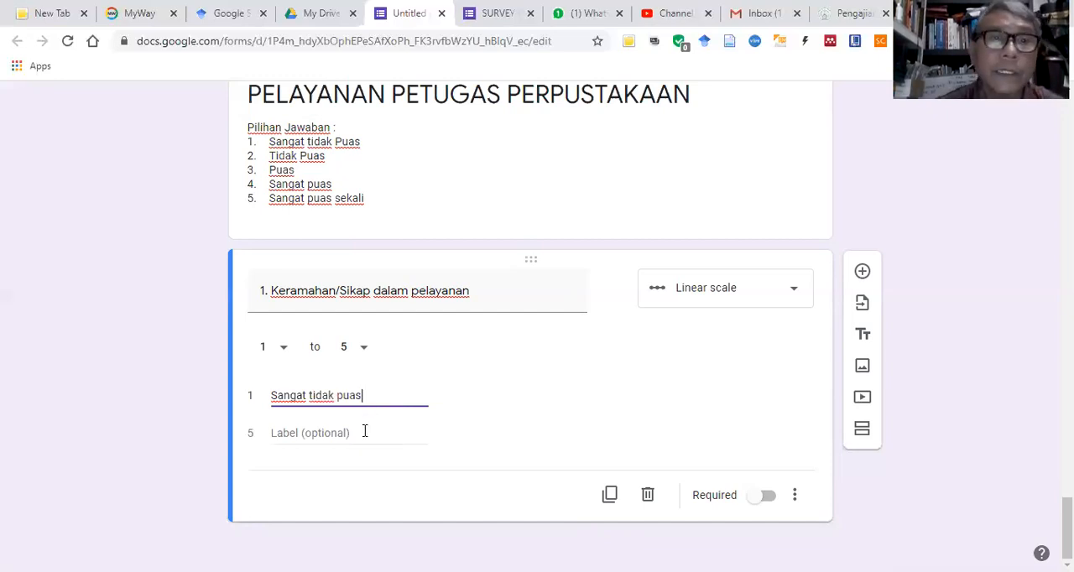
Step: Label value 5 of question 1's linear scale "Sangat puas sekali" and duplicate the question
left_click(364, 431)
type("Sangat ")
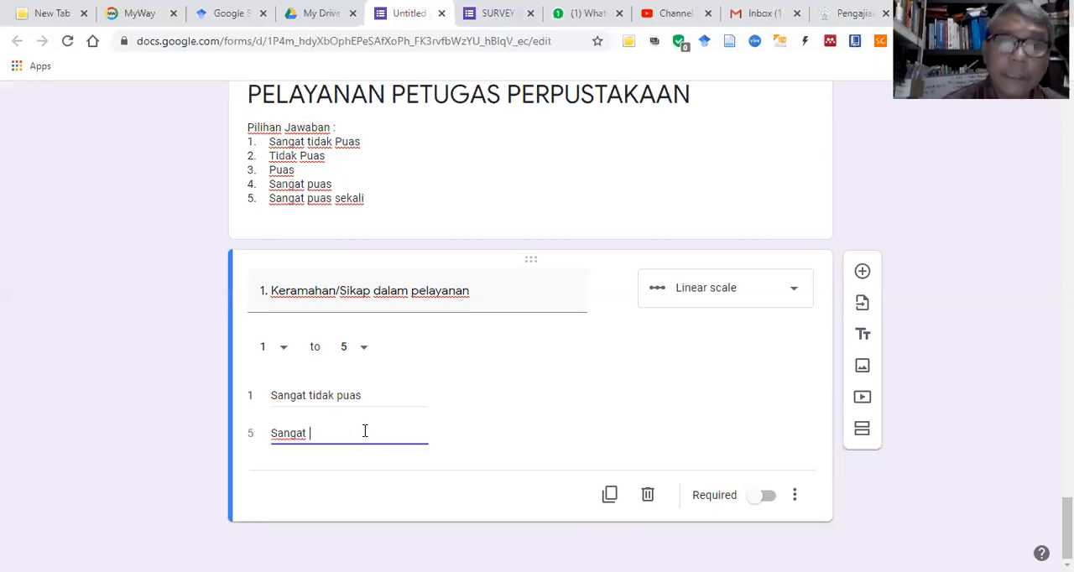
type("puas sekali")
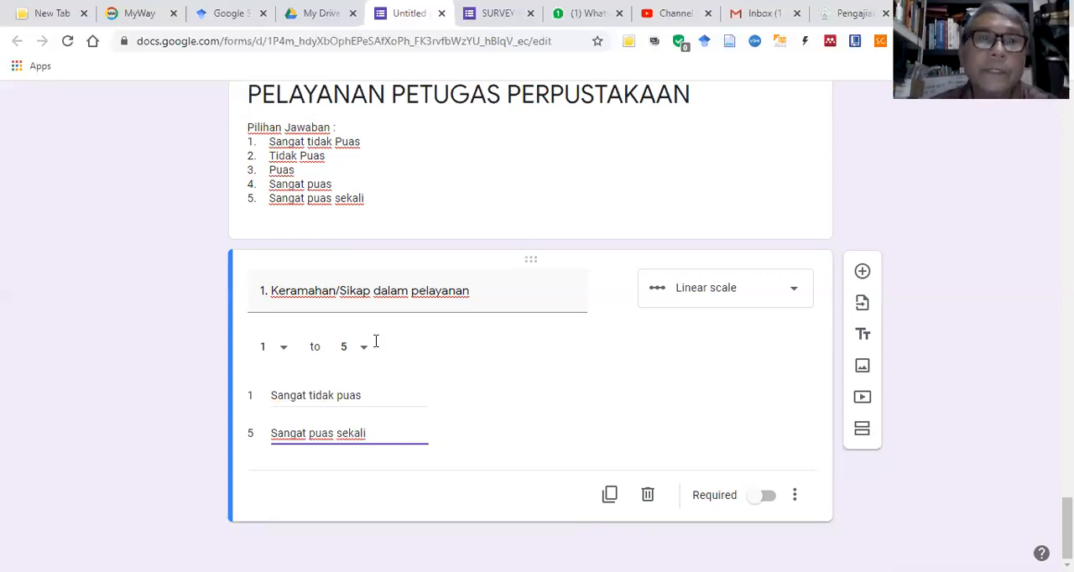
left_click(609, 495)
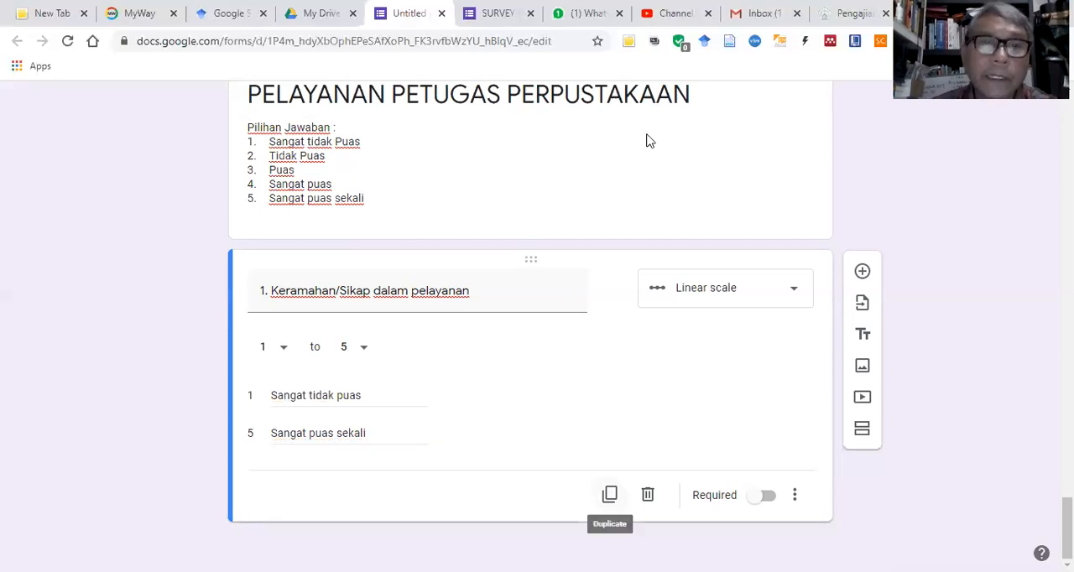
left_click(610, 495)
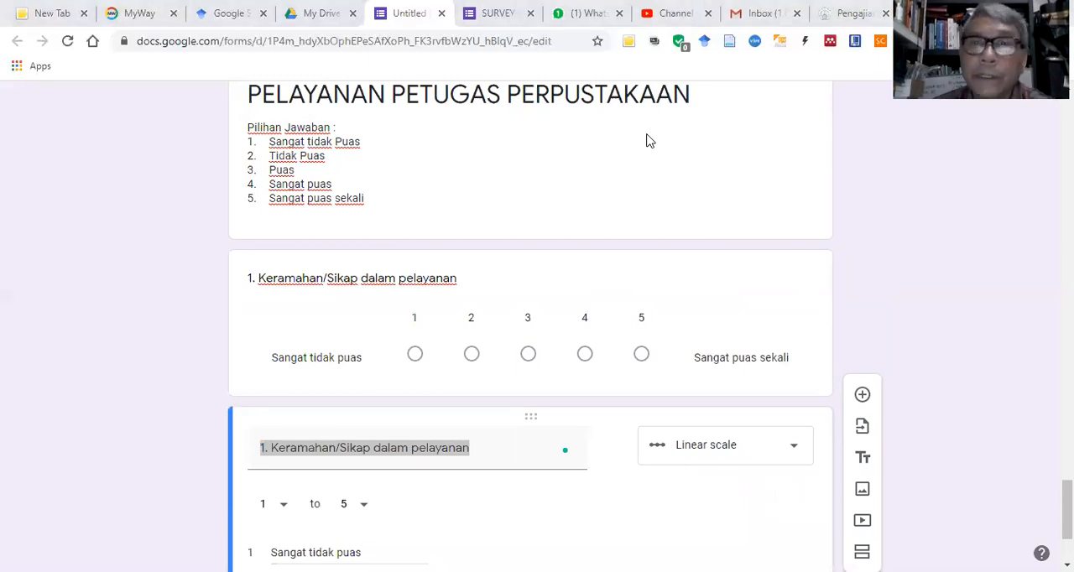
Step: Switch to the Word questionnaire and copy "Kecepatan melayani" from row 2 of the section C table
key("alt+Tab")
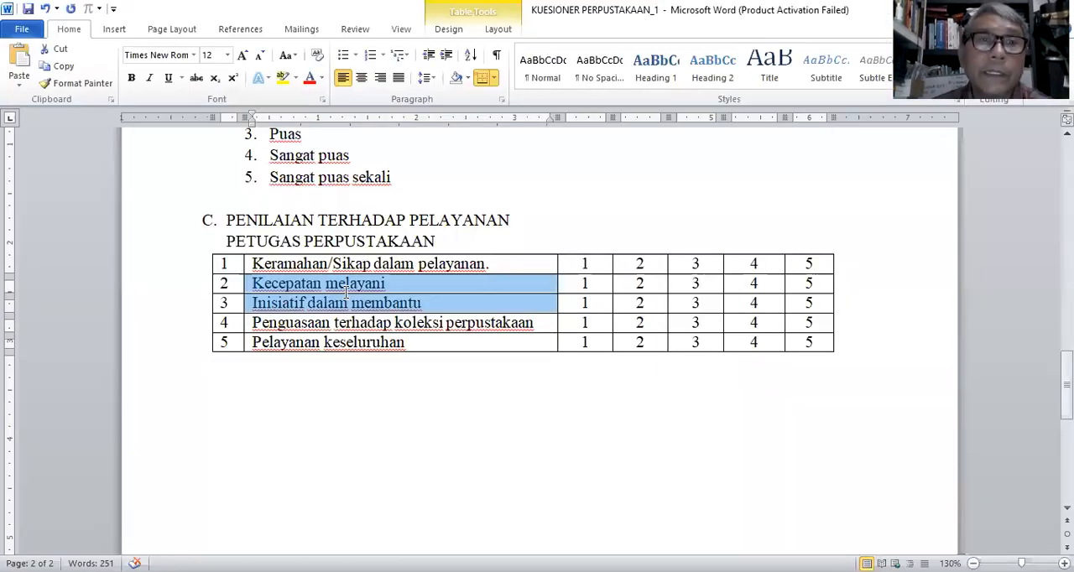
left_click(282, 289)
left_click_drag(250, 266, 396, 290)
left_click(253, 284)
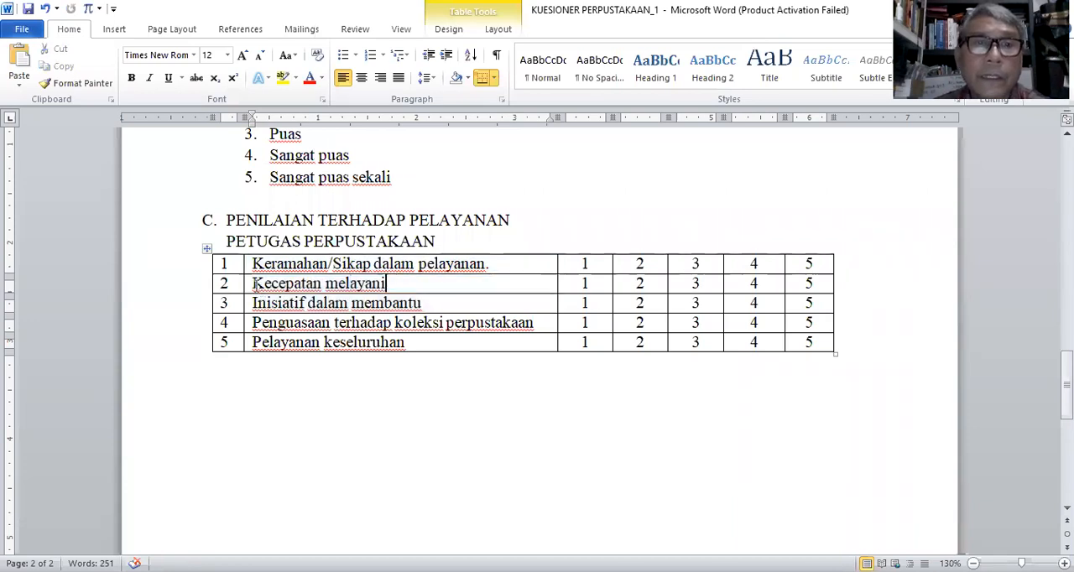
left_click(397, 280, "shift")
key("ctrl+c")
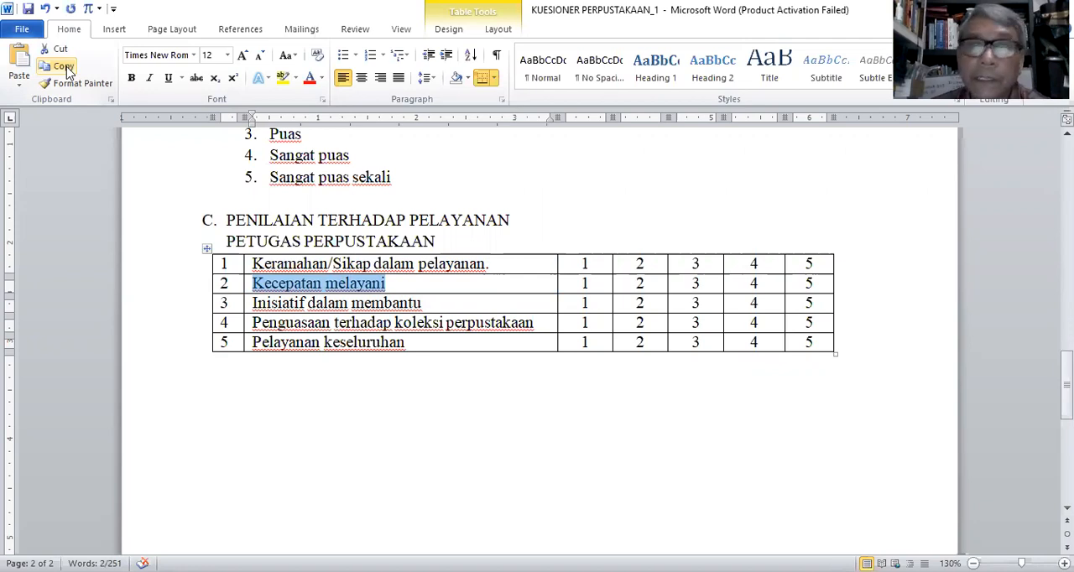
Step: Back in Google Forms, retitle the duplicated linear-scale question "2. Kecepatan melayani" and duplicate it
left_click(753, 496)
left_click(324, 450)
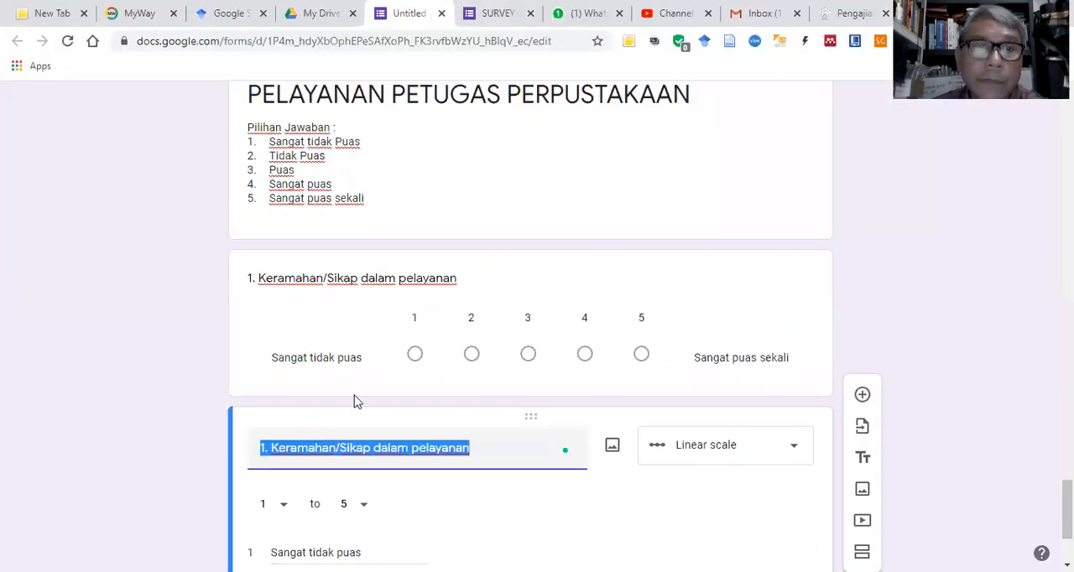
right_click(379, 293)
left_click(379, 256)
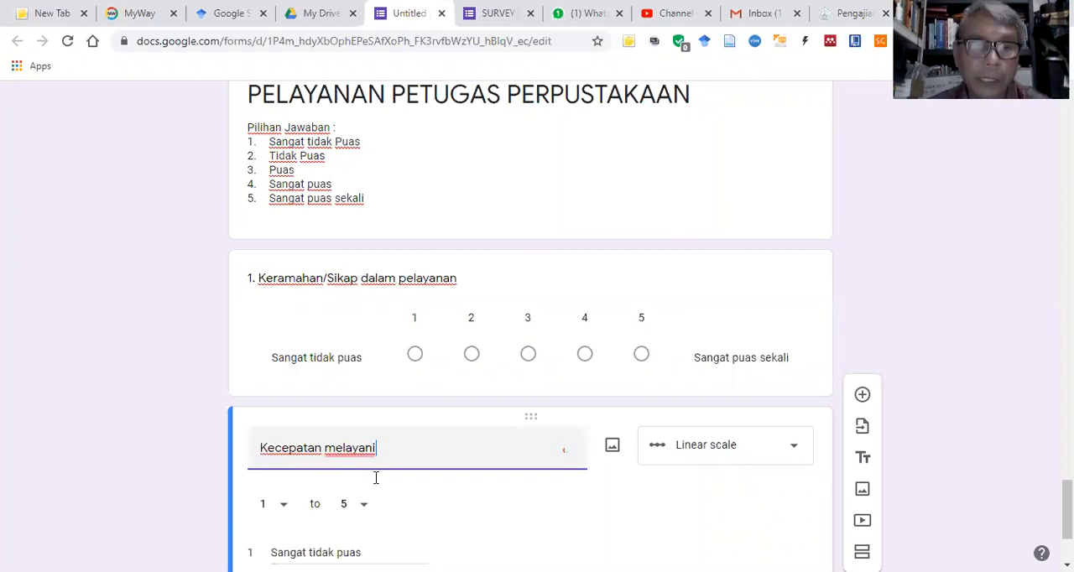
key("Home")
type("2.")
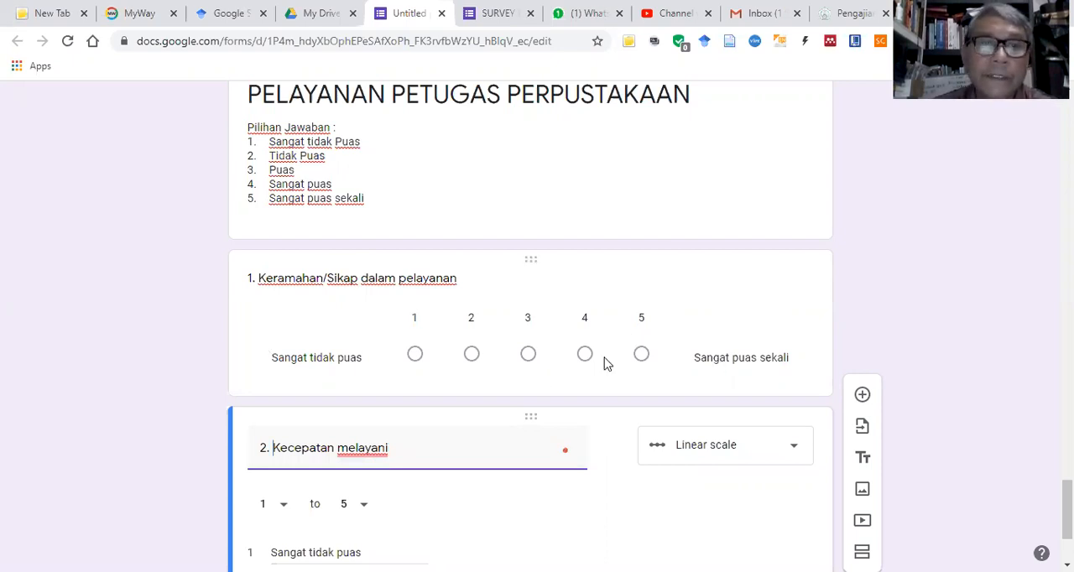
scroll(436, 319, "down", 2)
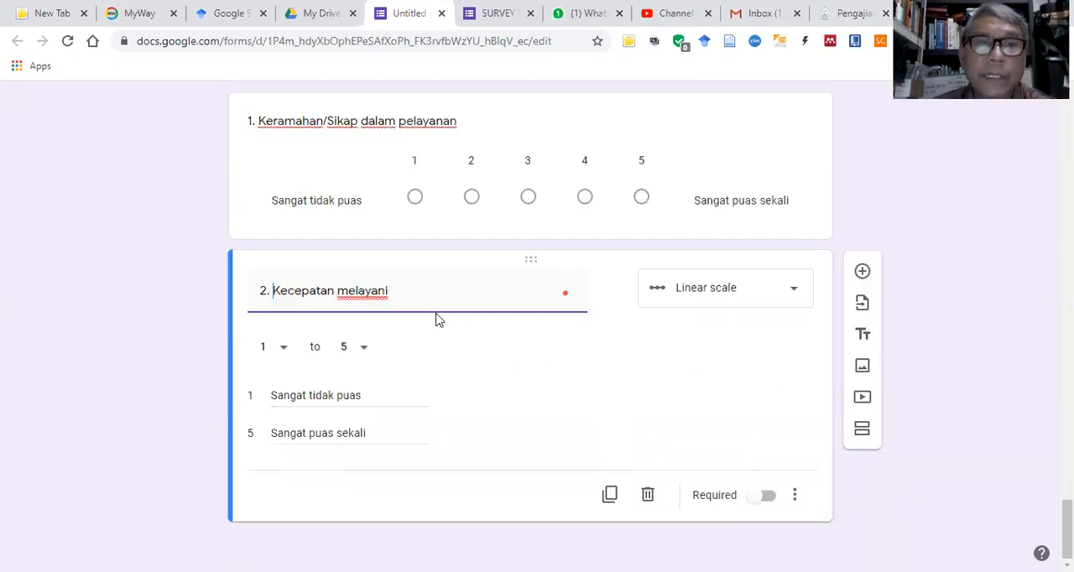
left_click(610, 495)
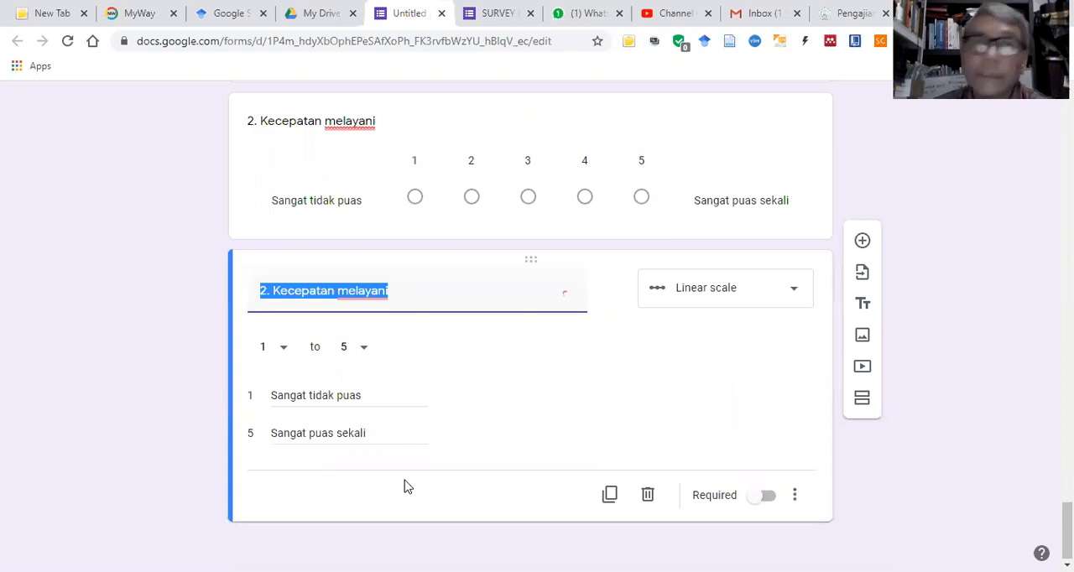
Step: Switch to the Word questionnaire and copy "Inisiatif dalam membantu" from row 3 of the section C table
key("alt+Tab")
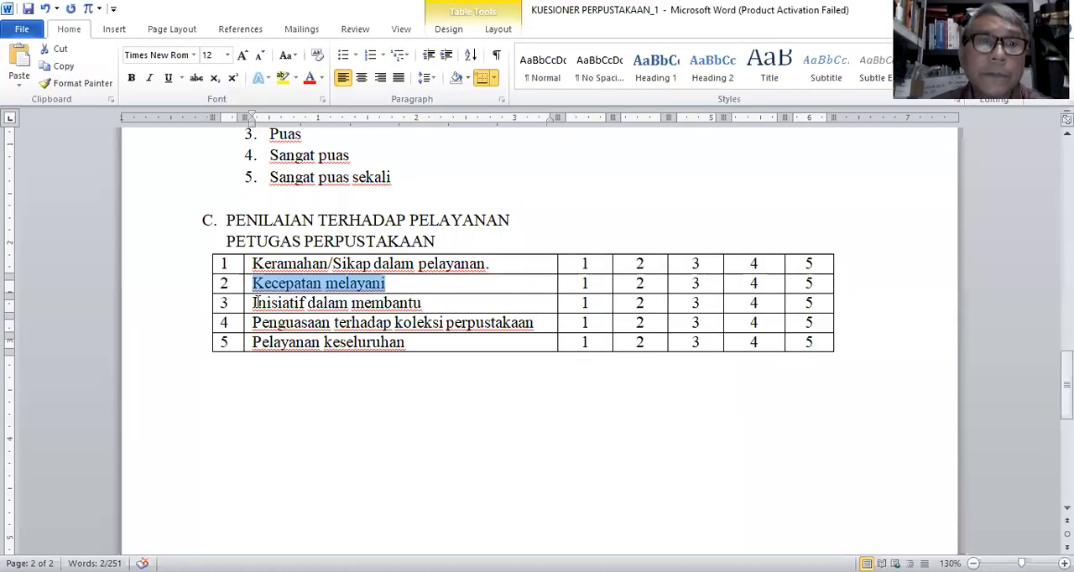
left_click(414, 303, "shift")
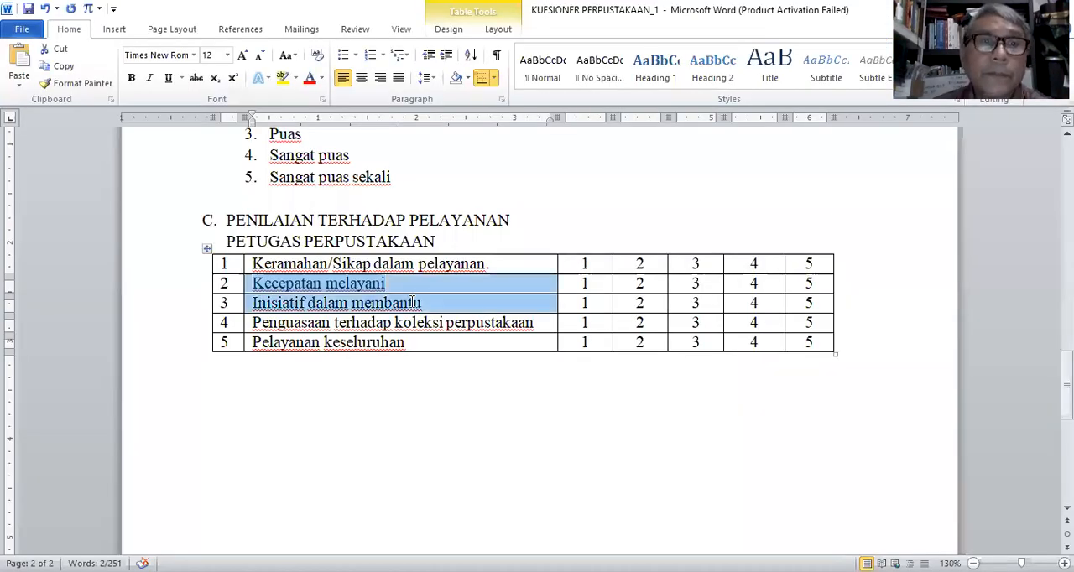
left_click_drag(422, 303, 253, 303)
key("ctrl+c")
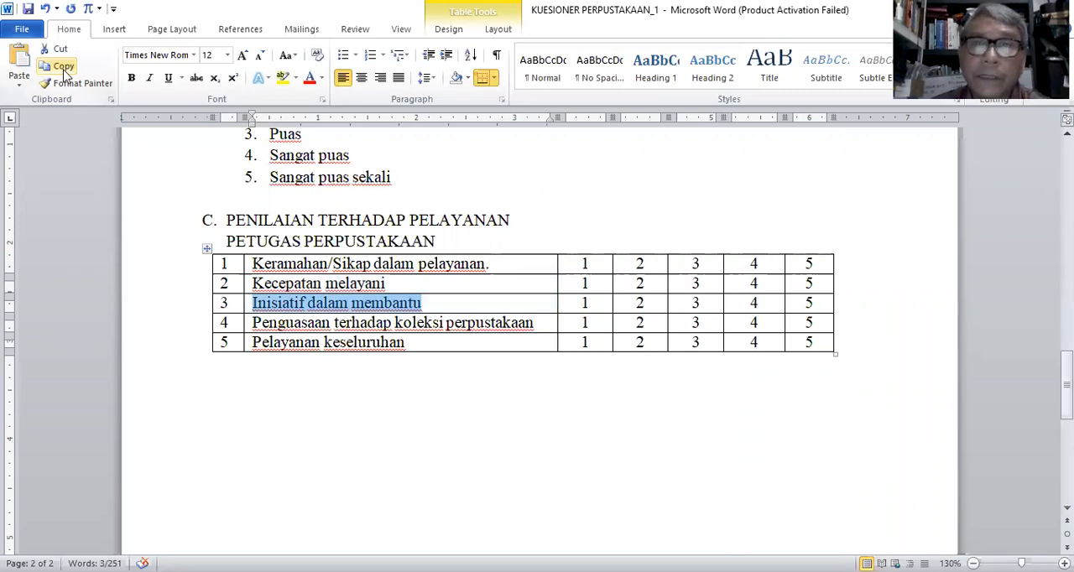
Step: In Google Forms, replace the duplicate's title with "3. Inisiatif dalam membantu" and duplicate the question
key("alt+Tab")
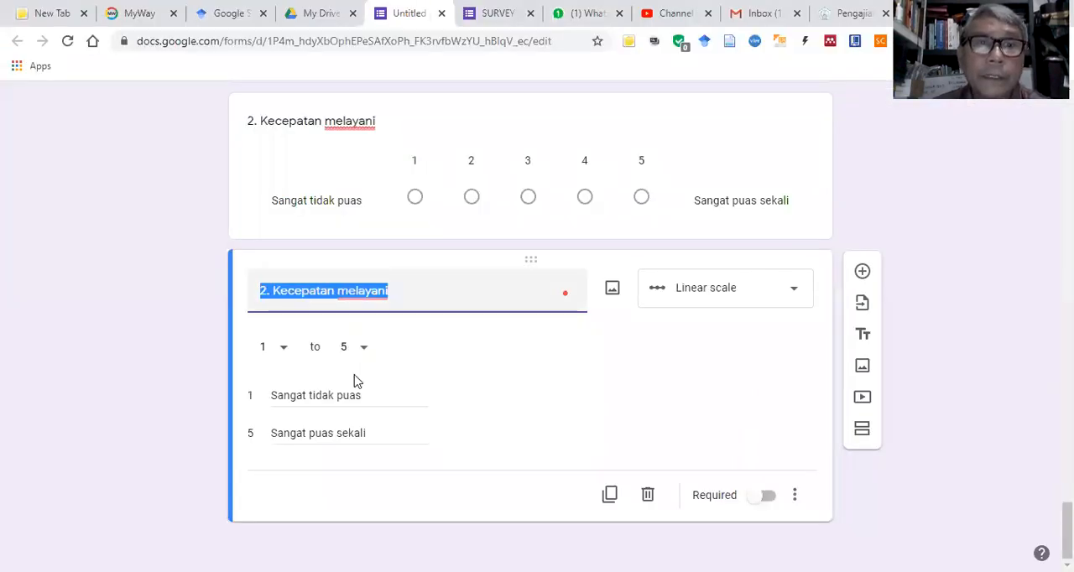
right_click(304, 291)
left_click(356, 367)
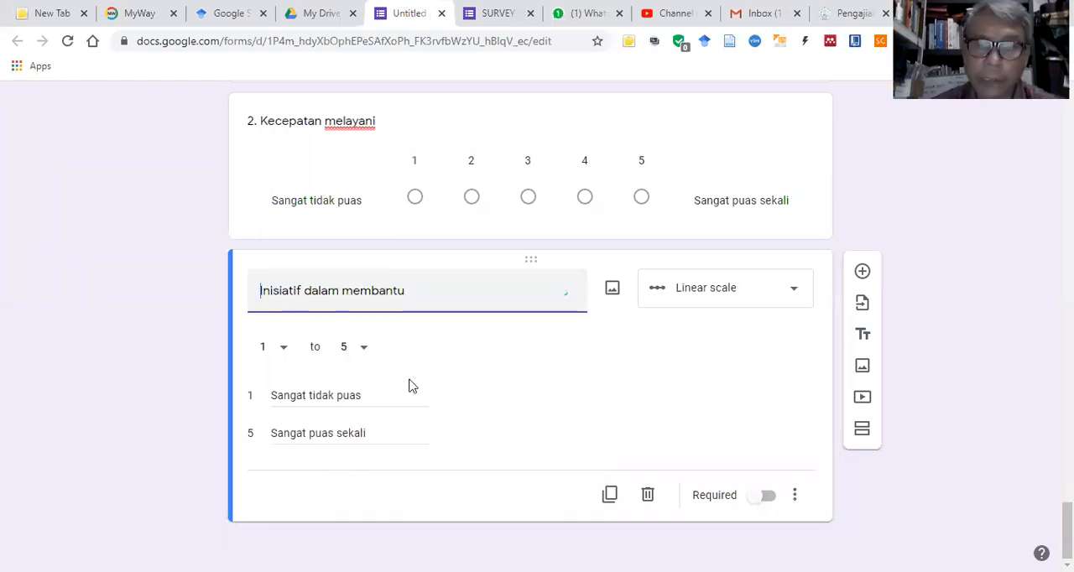
type("3.")
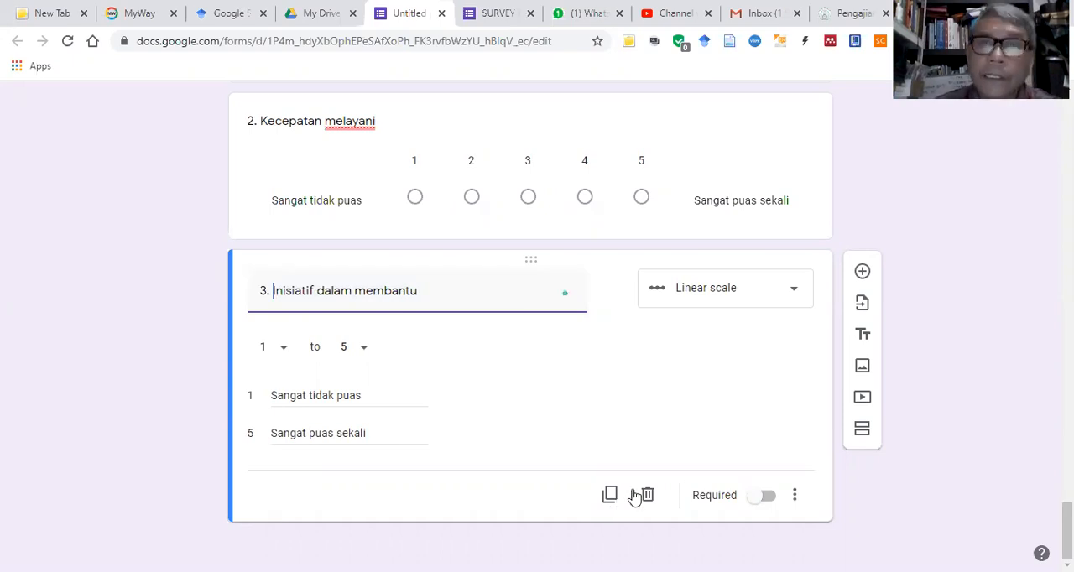
left_click(611, 498)
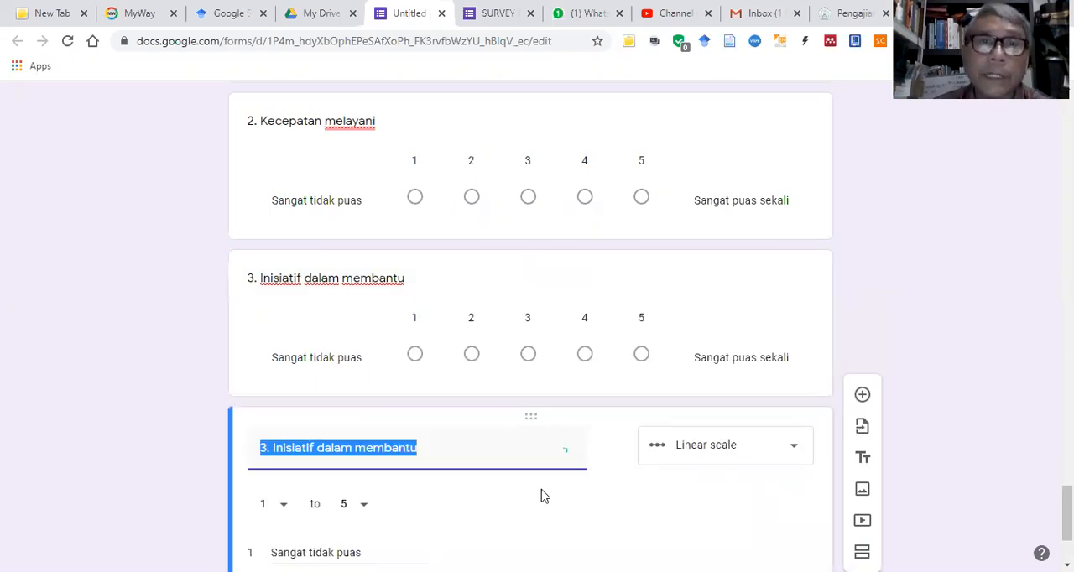
Step: Switch to the Word questionnaire and copy "Penguasaan terhadap koleksi perpustakaan" from row 4 of the section C table
key("alt+Tab")
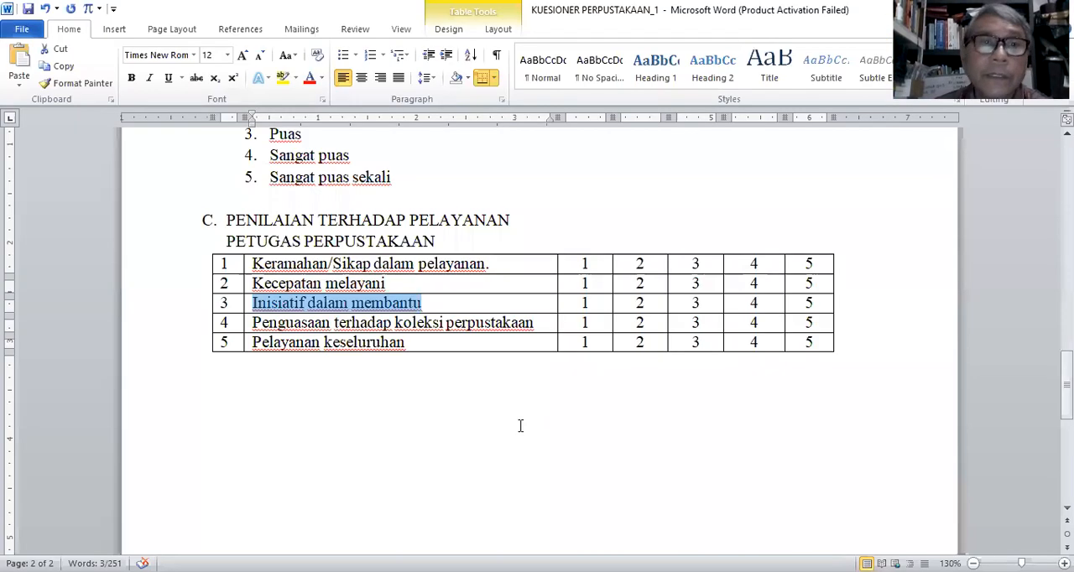
triple_click(359, 326)
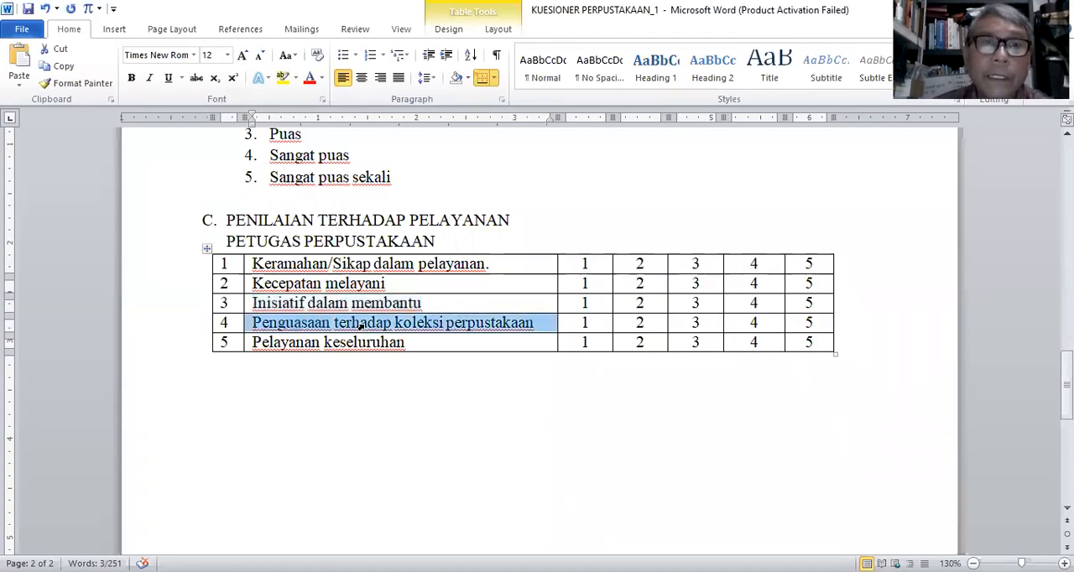
left_click(247, 313)
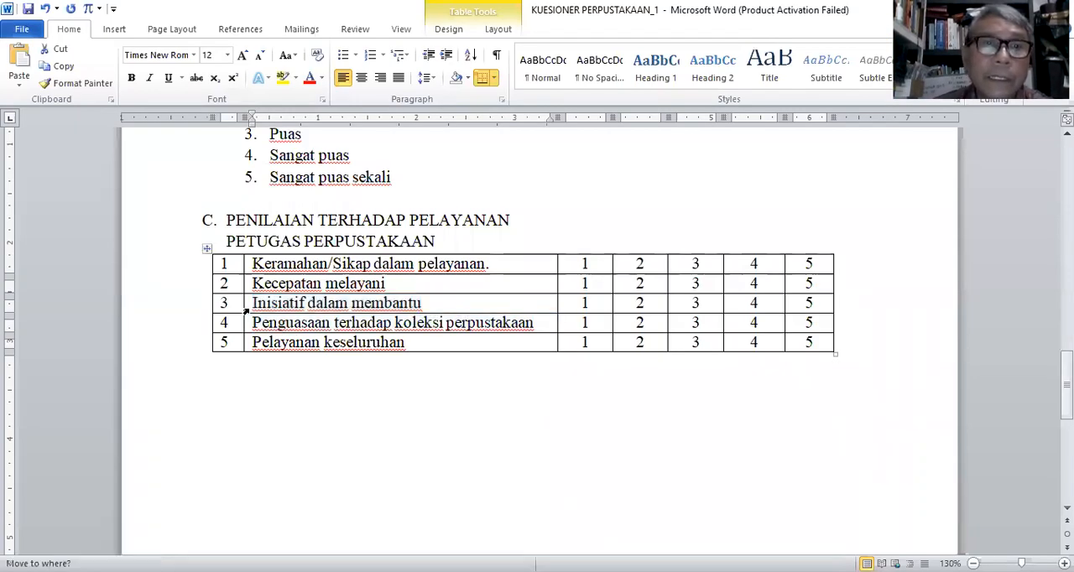
left_click_drag(502, 296, 532, 325)
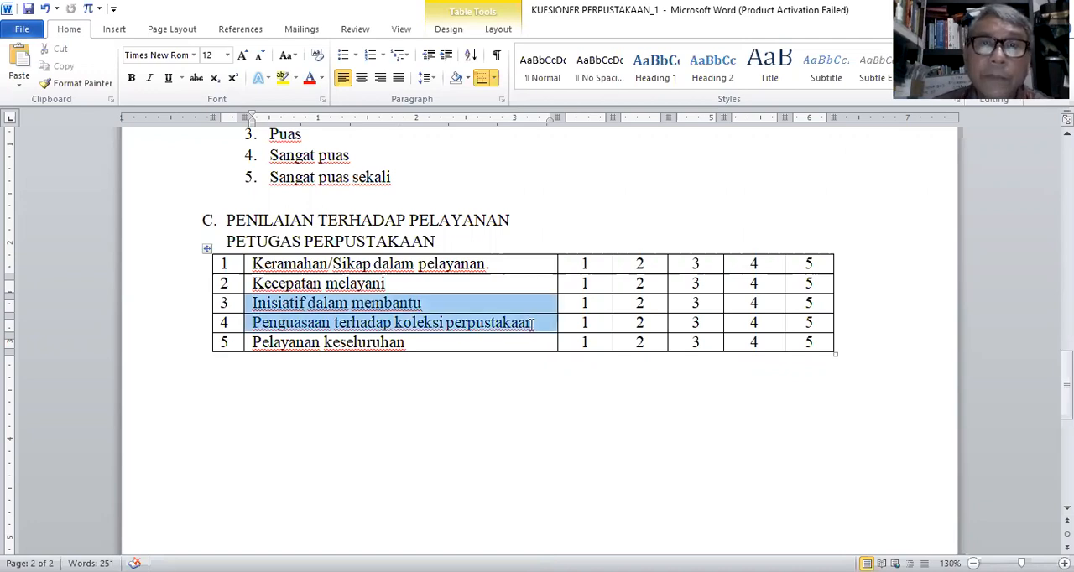
key("ctrl+z")
left_click(67, 67)
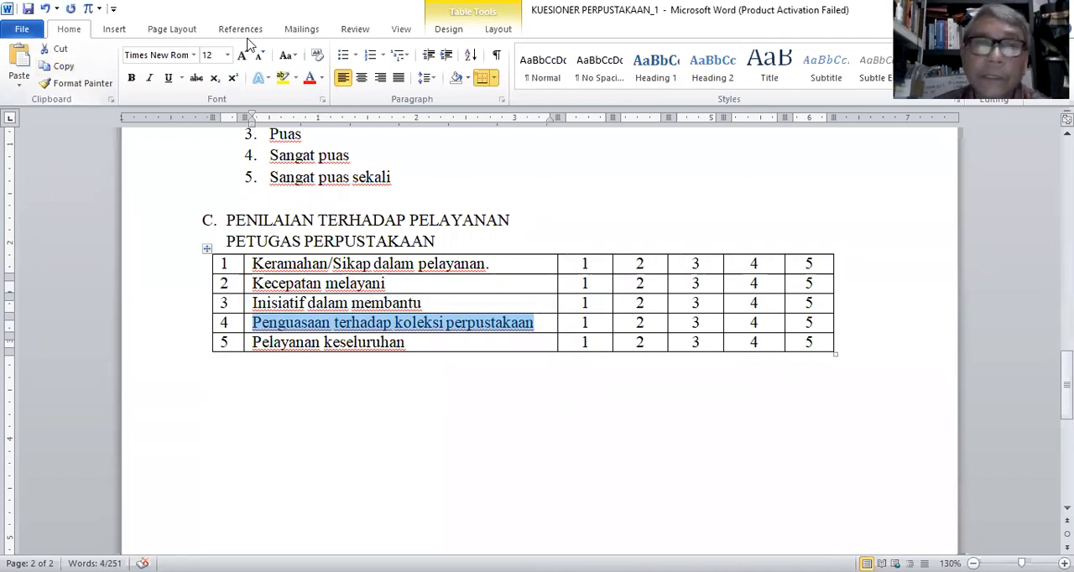
Step: In Google Forms, retitle the duplicate of question 3 "4. Penguasaan terhadap koleksi perpustakaan" and duplicate it
key("alt+Tab")
right_click(371, 451)
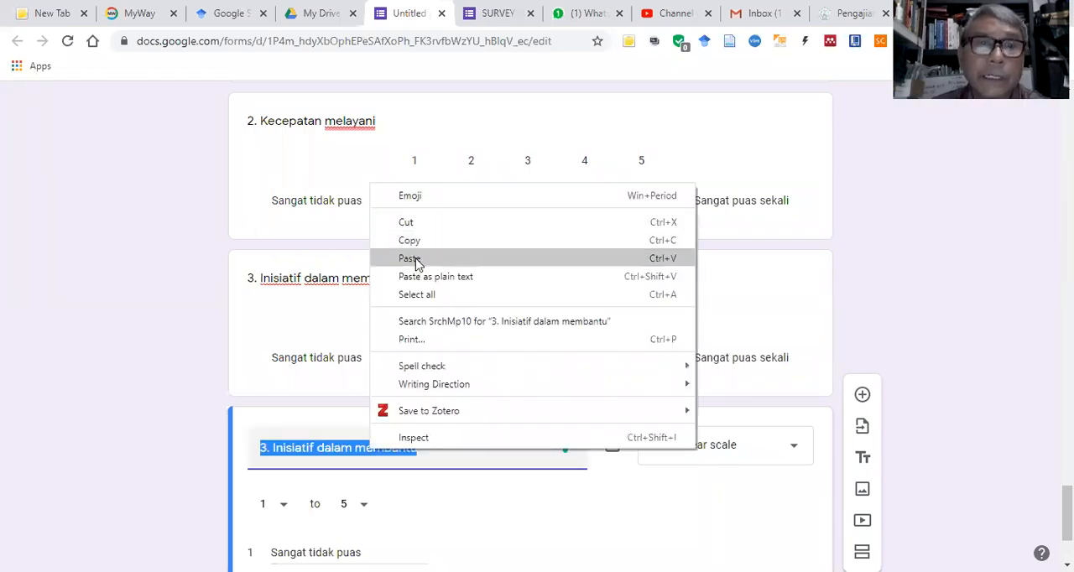
left_click(411, 260)
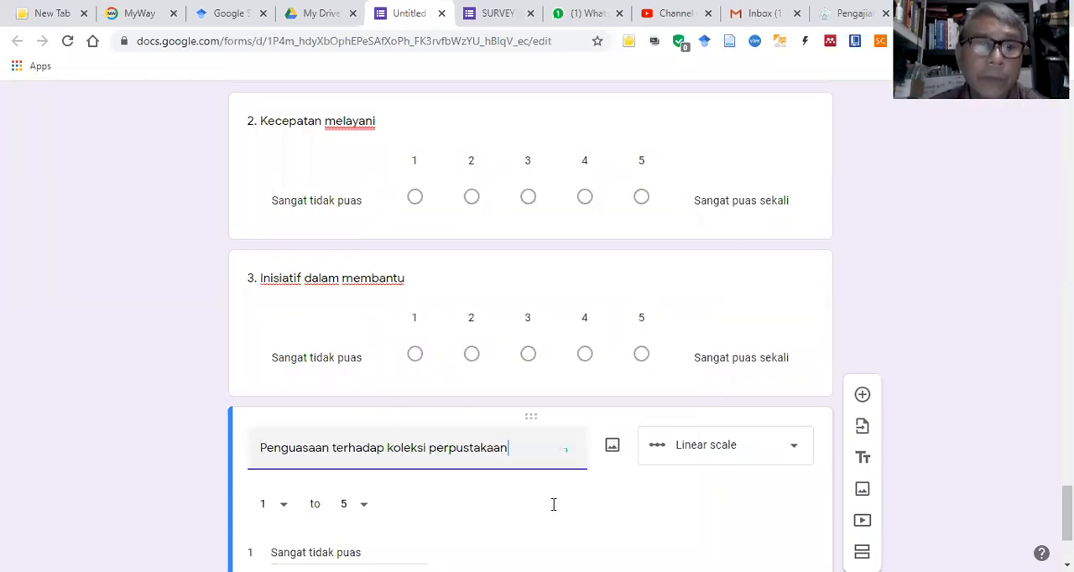
key("Home")
type("4")
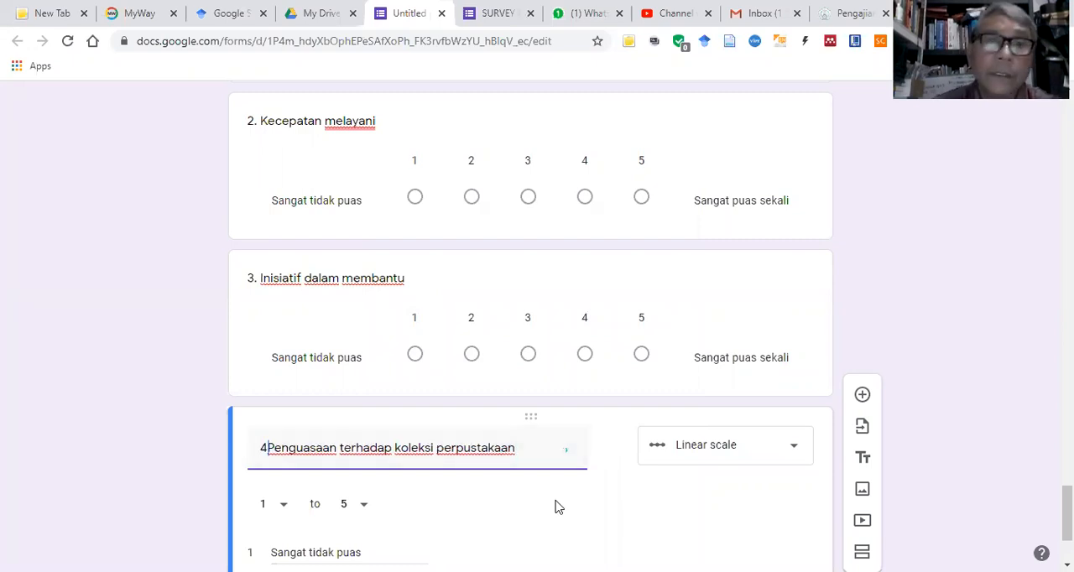
type(".")
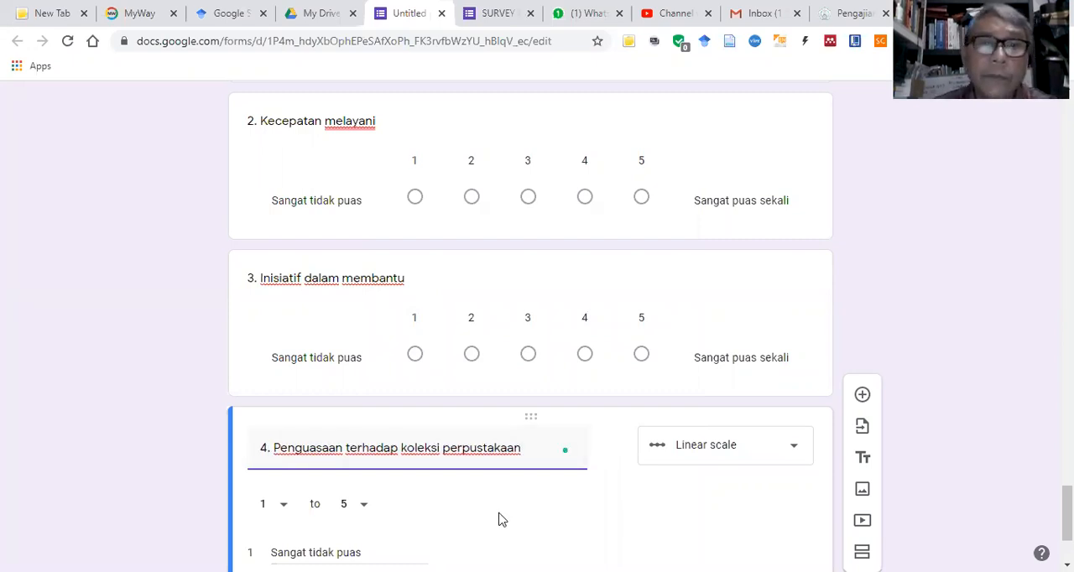
scroll(613, 510, "down", 2)
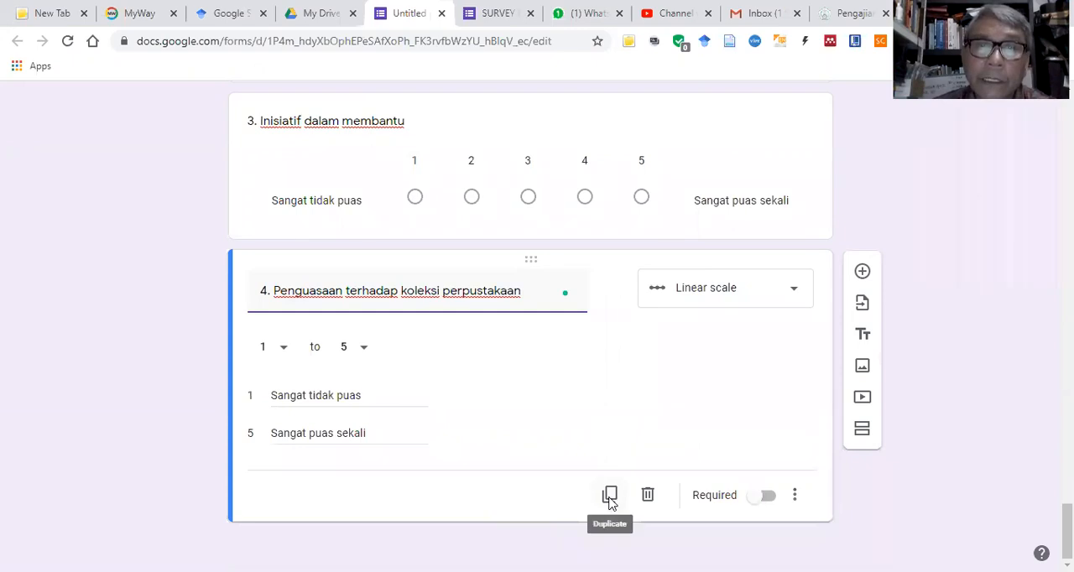
left_click(609, 496)
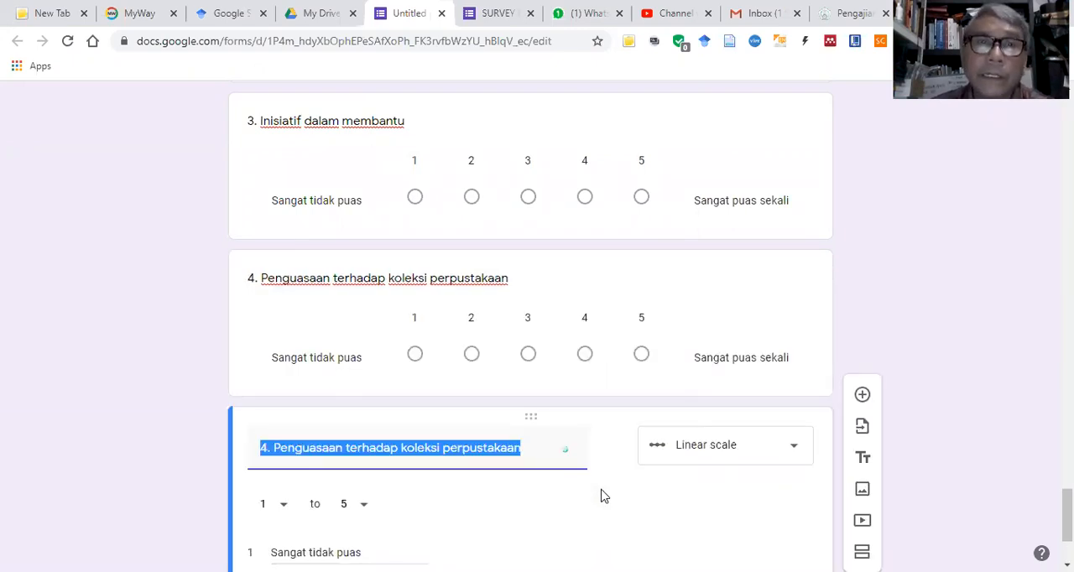
Step: Switch to the Word questionnaire and copy "Pelayanan keseluruhan" from row 5 of the section C table
key("alt+Tab")
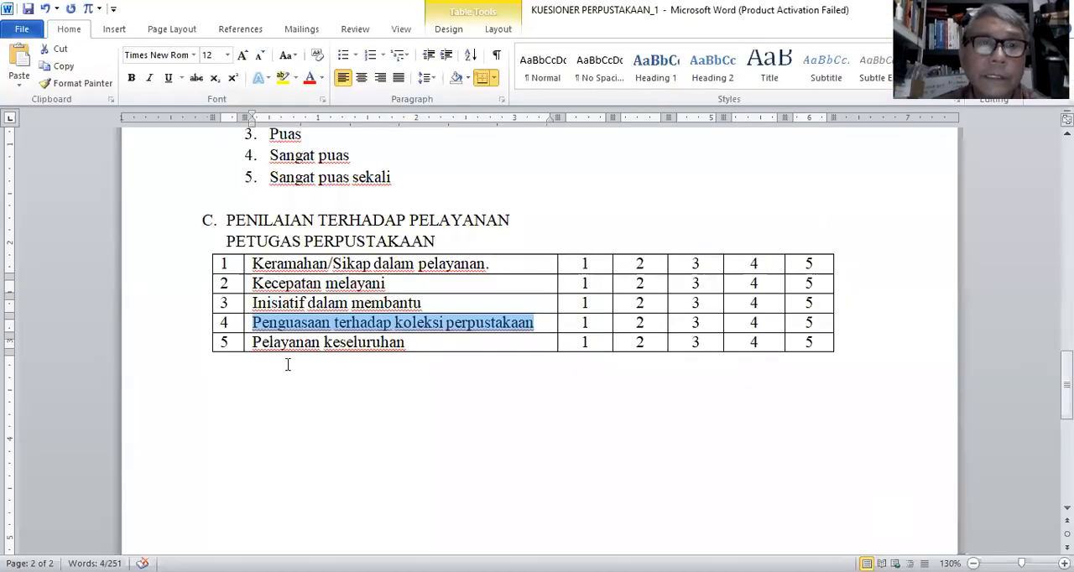
triple_click(356, 342)
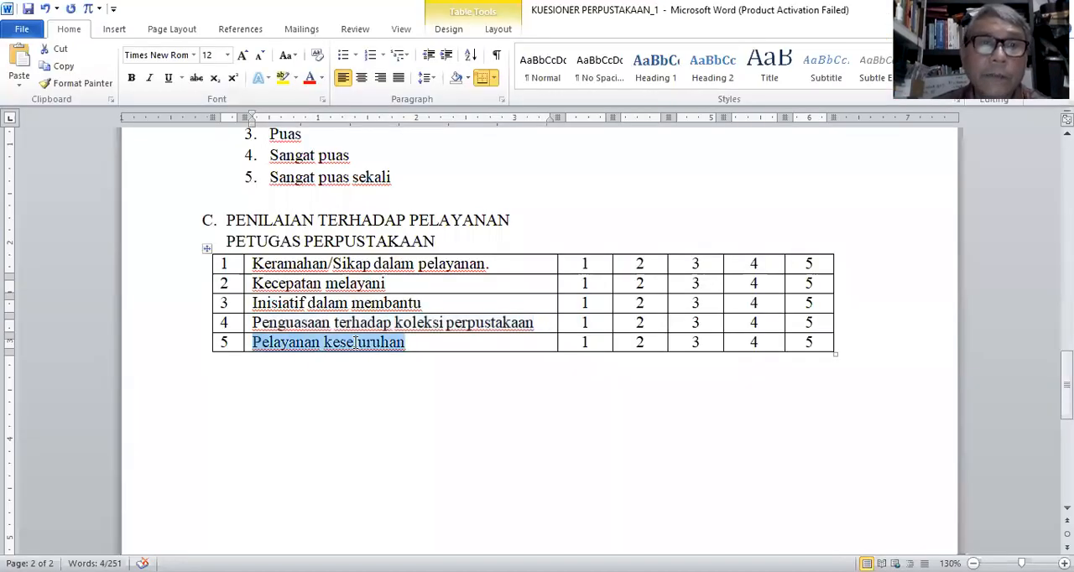
left_click(60, 65)
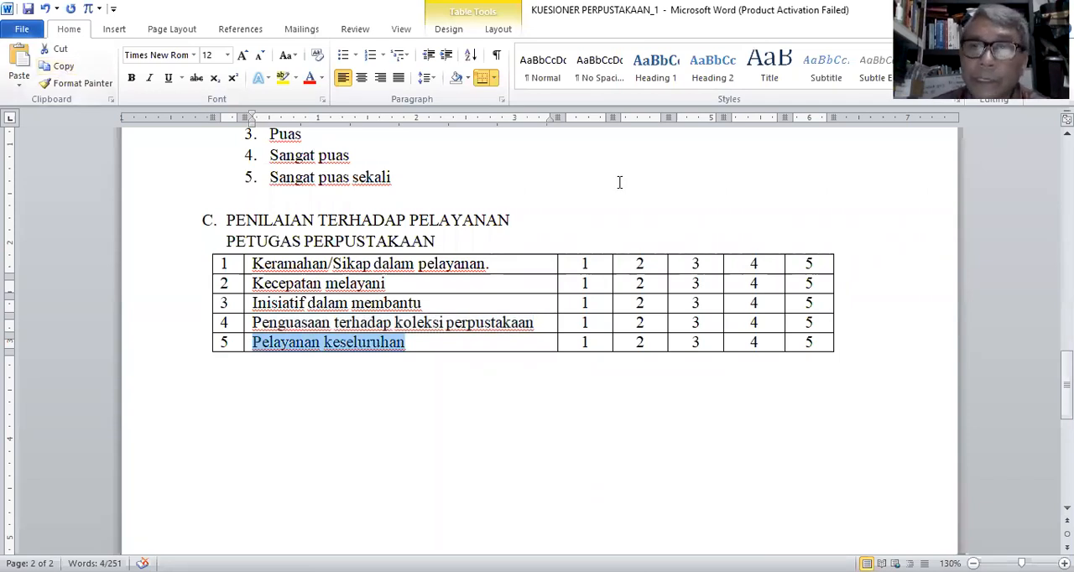
Step: In Google Forms, retitle the duplicate of question 4 "5. Pelayanan keseluruhan" and add a new section after it
key("alt+Tab")
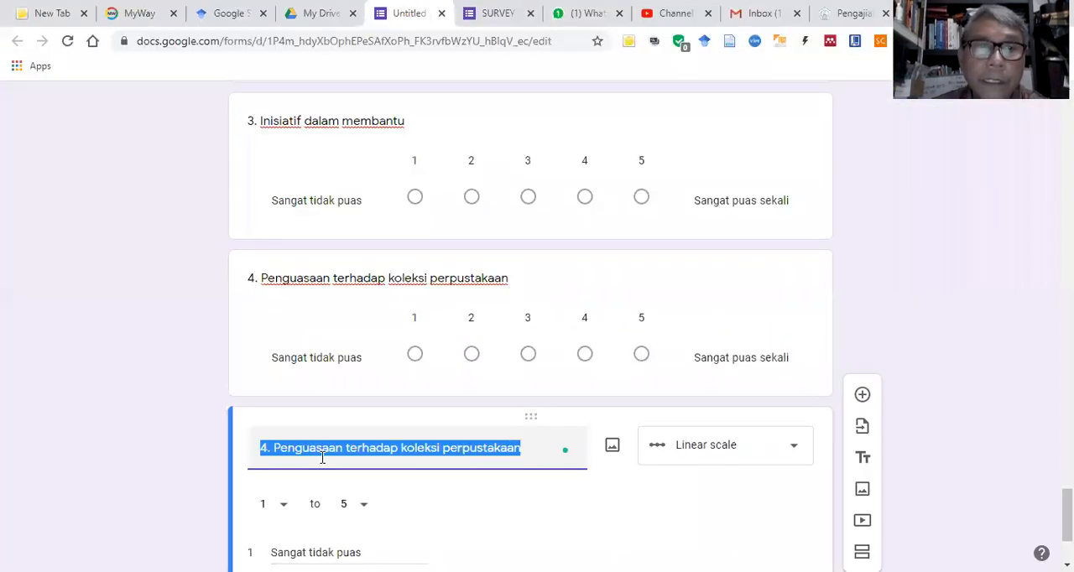
right_click(329, 447)
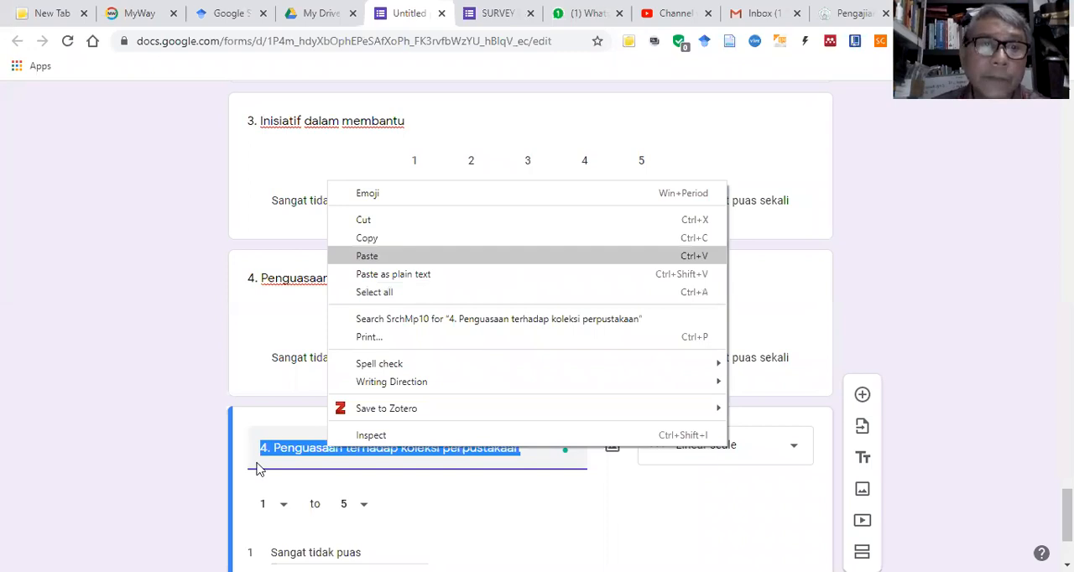
key("ctrl+v")
key("Home")
type("5")
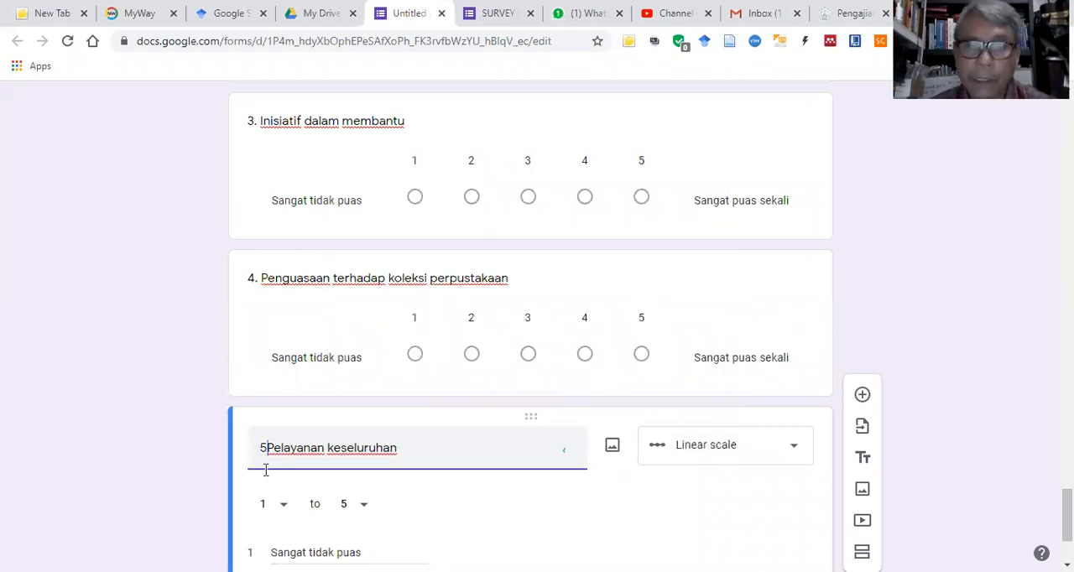
type(".")
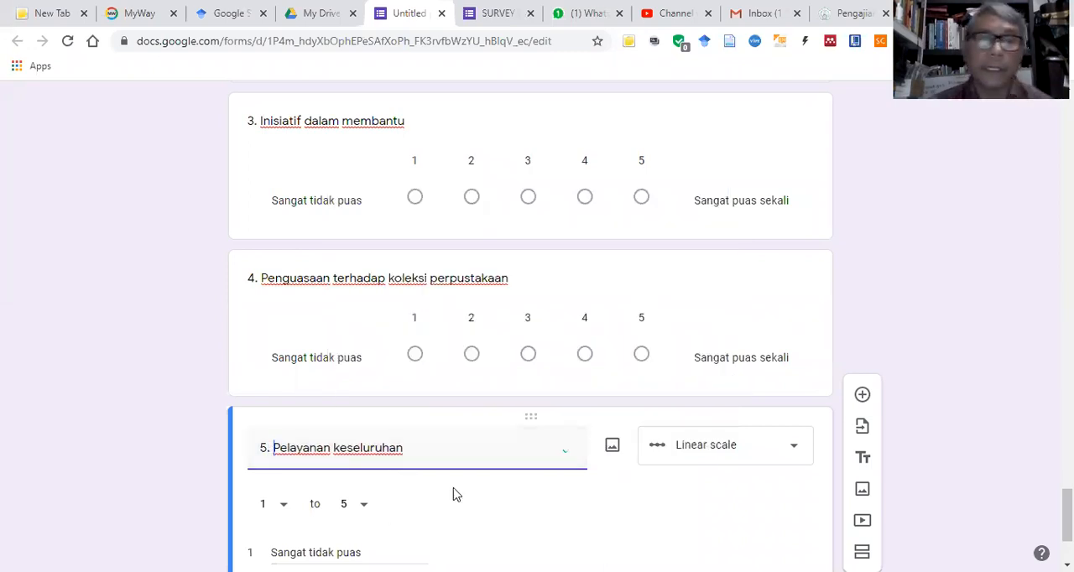
scroll(452, 494, "down", 2)
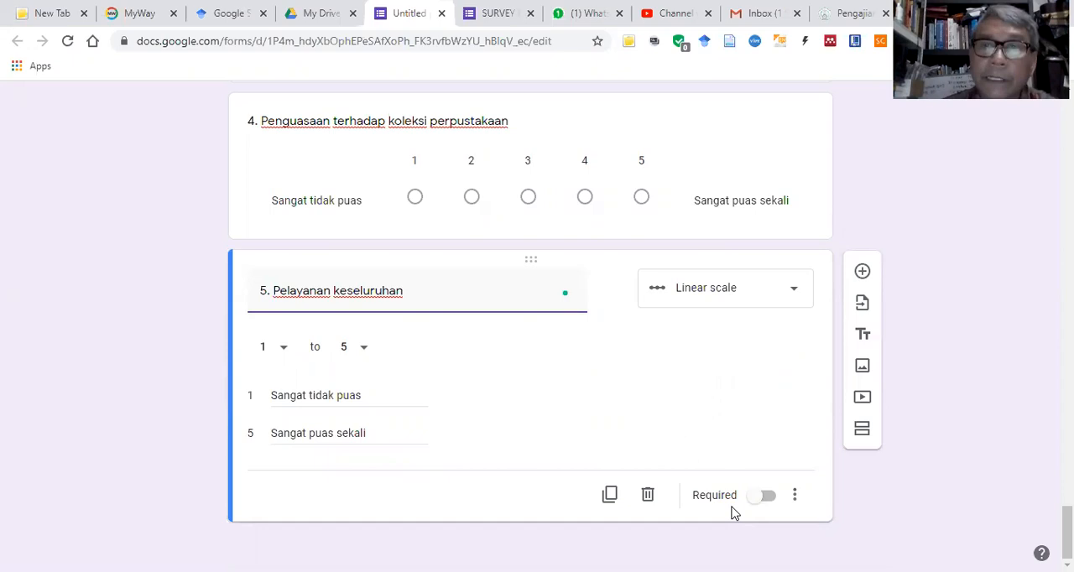
left_click(863, 432)
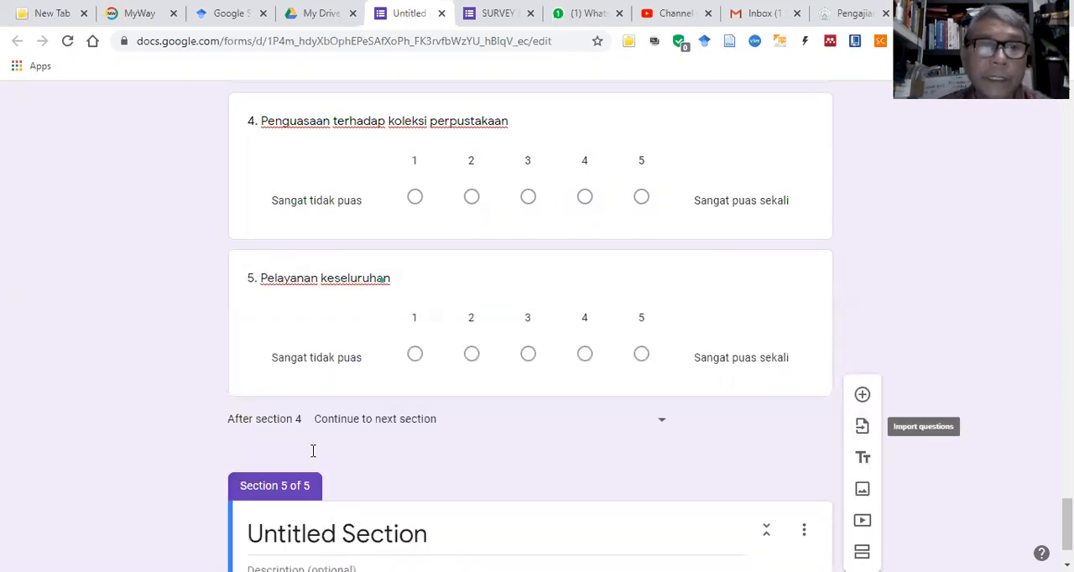
Step: Title section 5 "Terima kasih atas partisipasi survei ini"
scroll(244, 448, "down", 1)
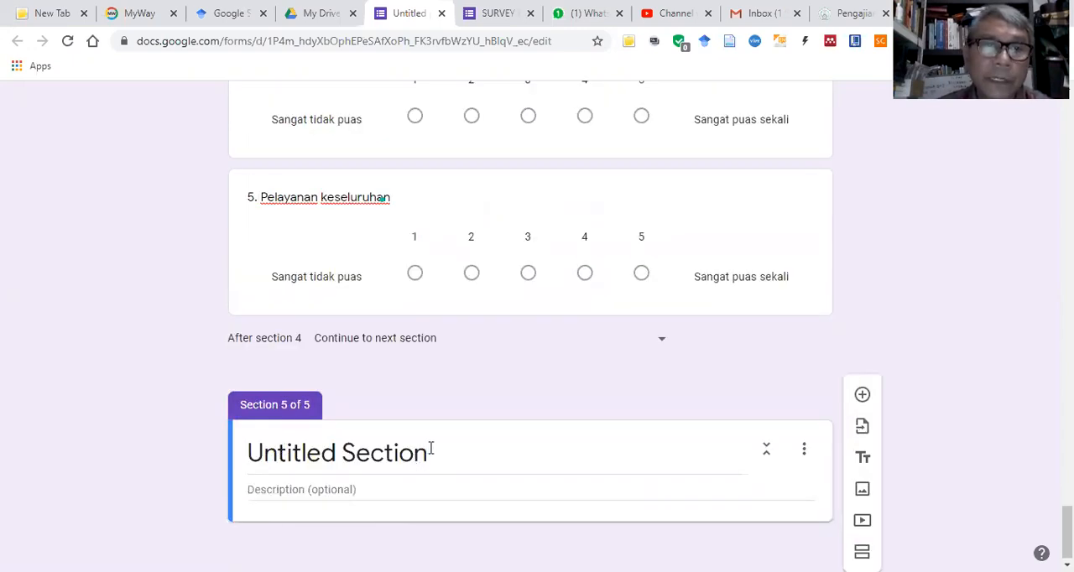
left_click(431, 449)
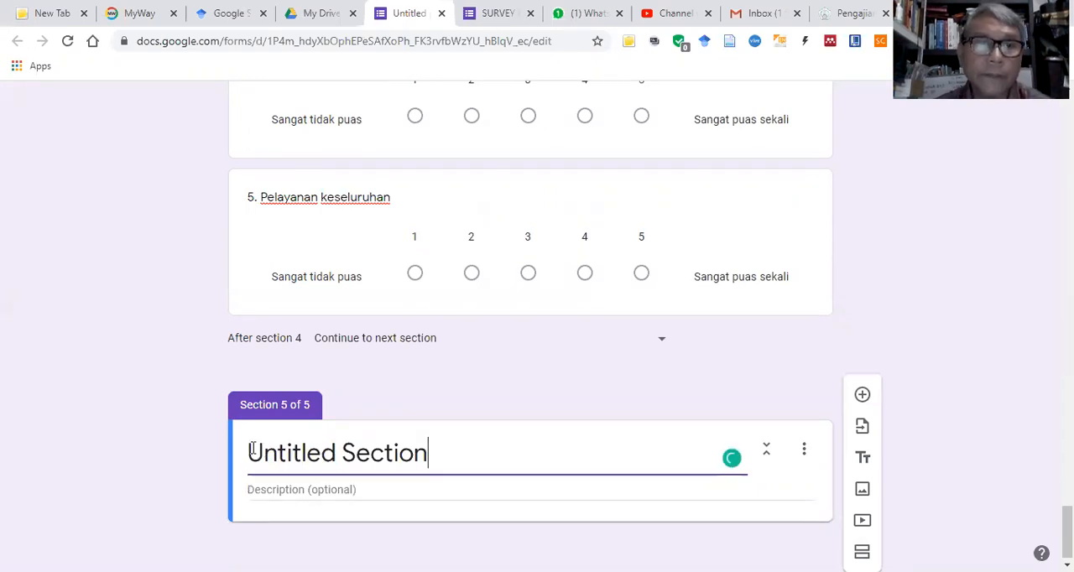
key("ctrl+a")
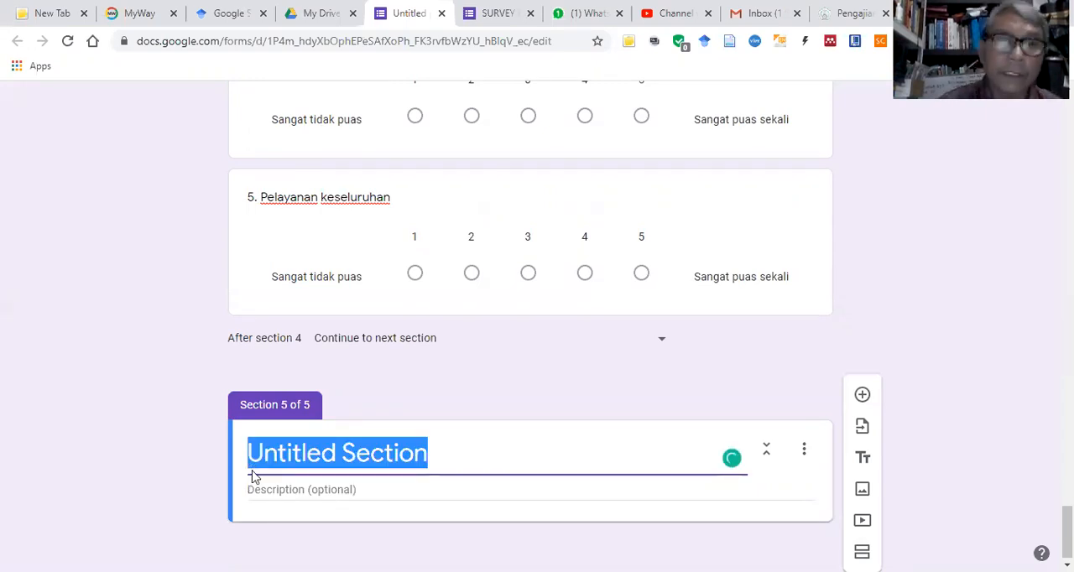
type("Teri")
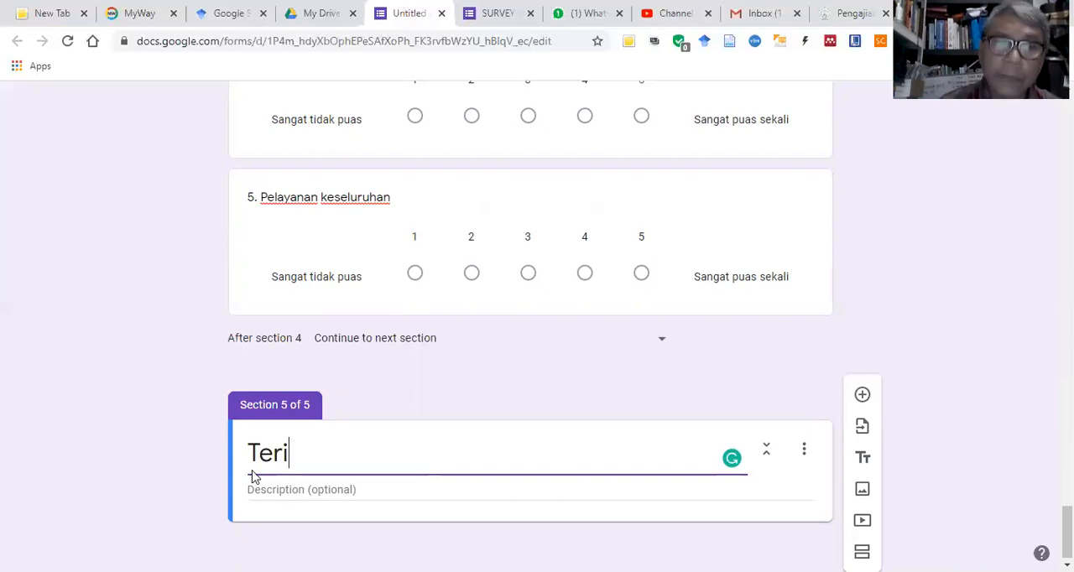
type("ma kas")
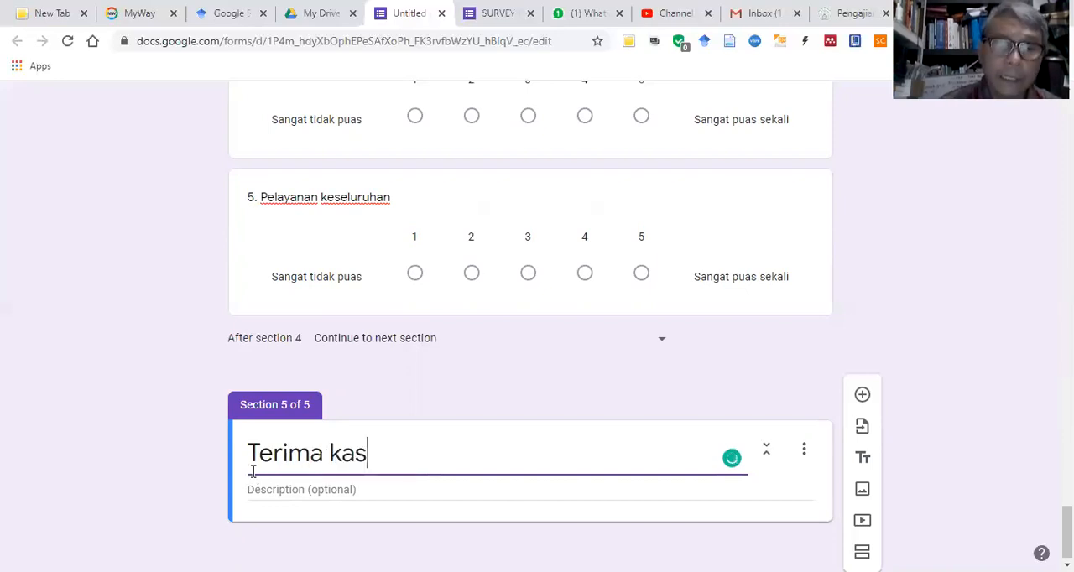
type("ih atas")
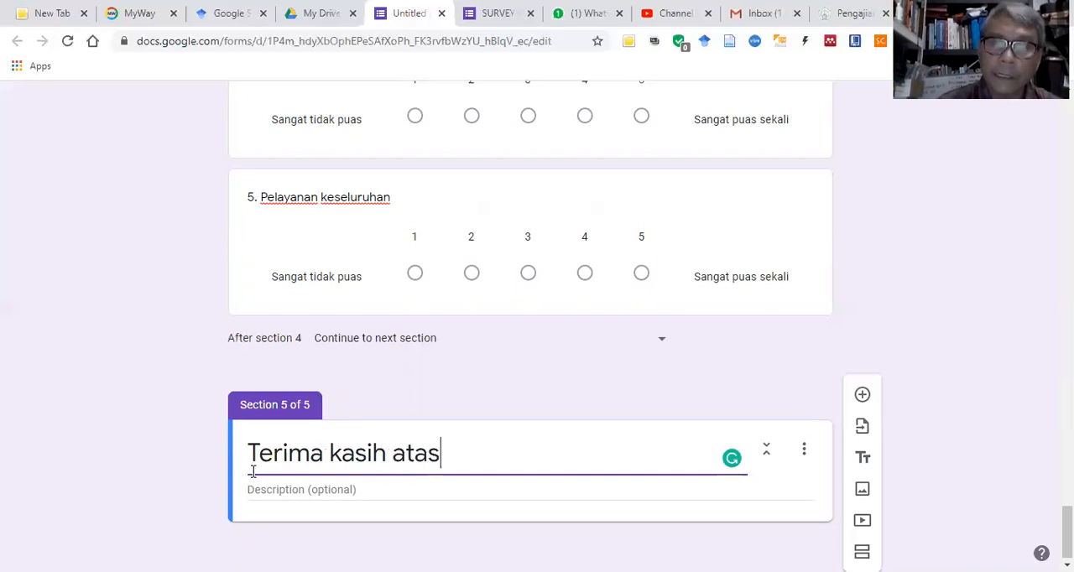
type(" part")
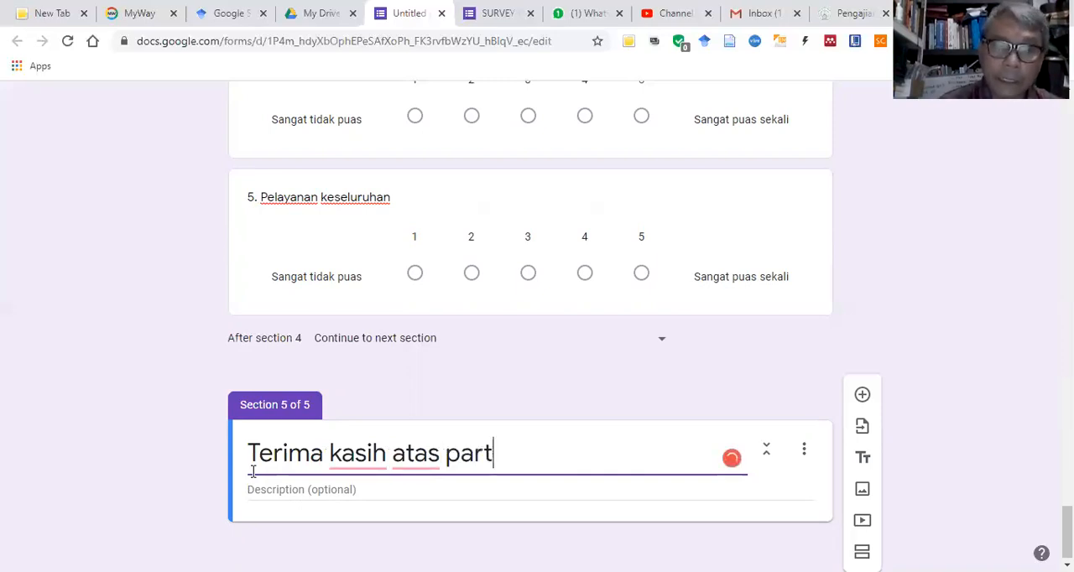
type("isipasi")
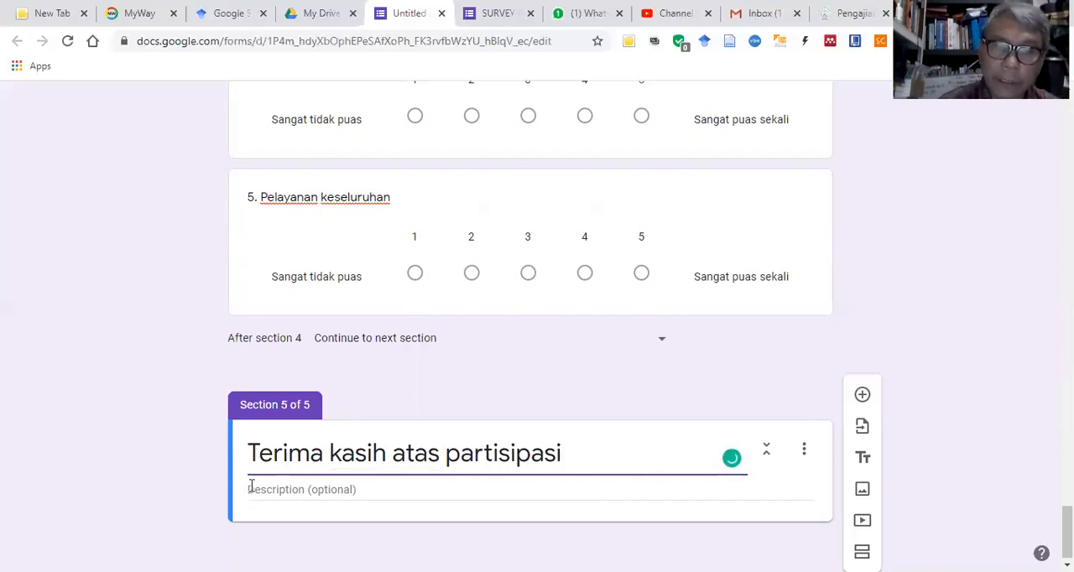
type("survei")
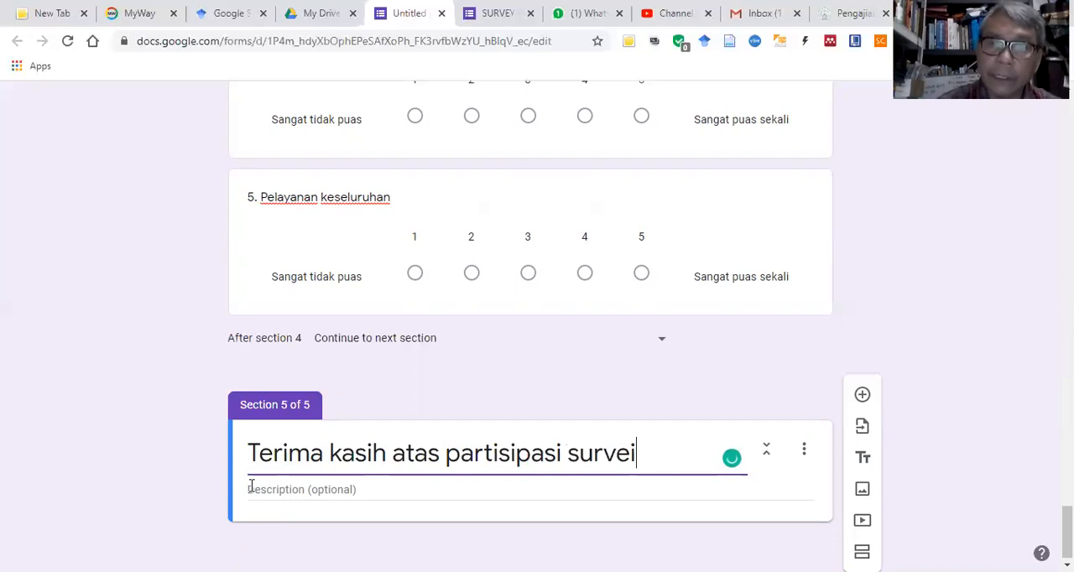
type(" ini")
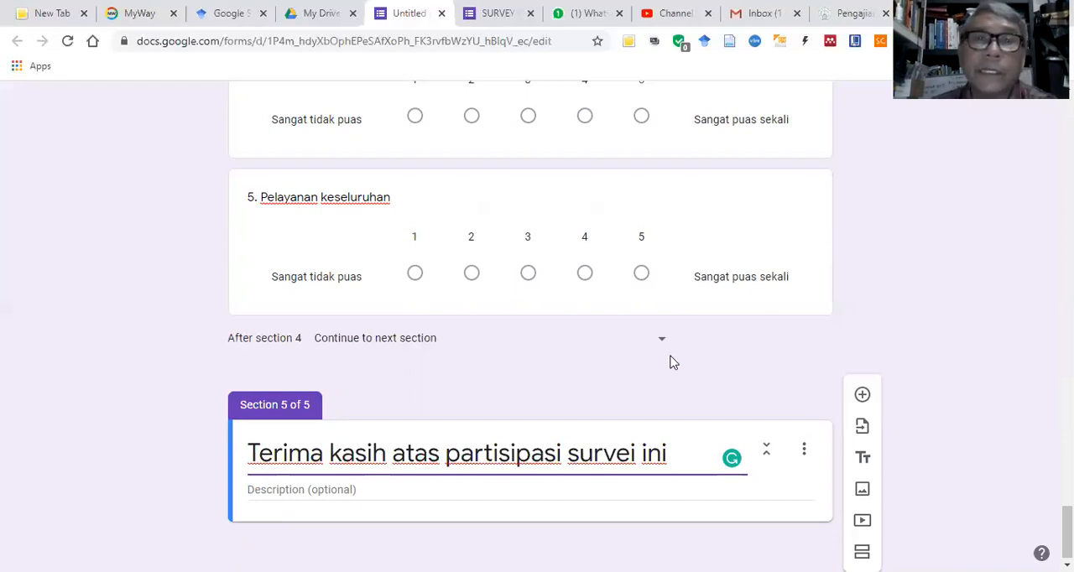
Step: Review the form's sections from the closing section back to the survey title, including the respondent-data questions in section 1
scroll(652, 391, "up", 5)
scroll(561, 316, "up", 15)
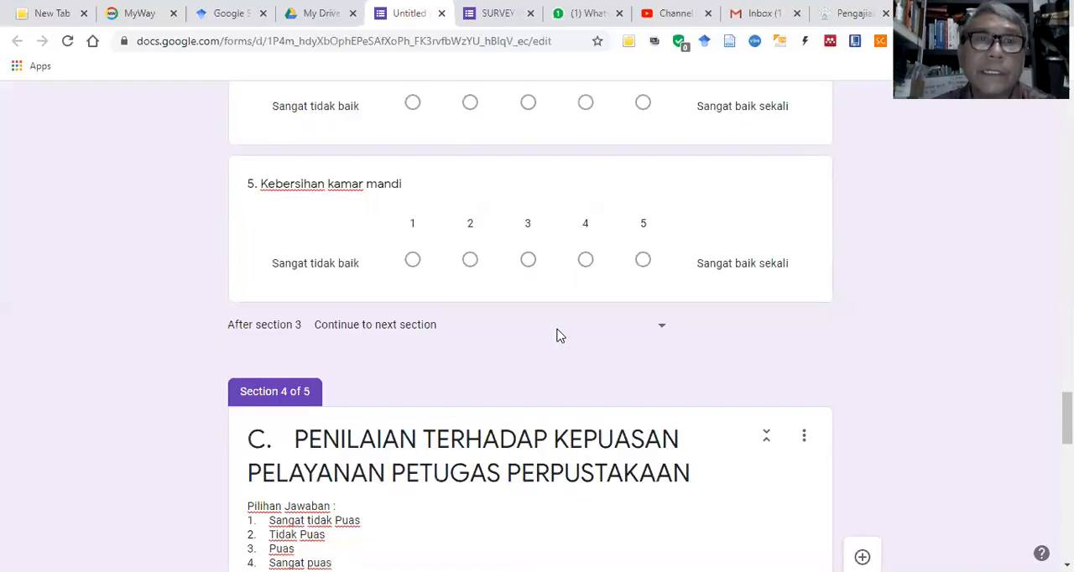
scroll(562, 334, "up", 15)
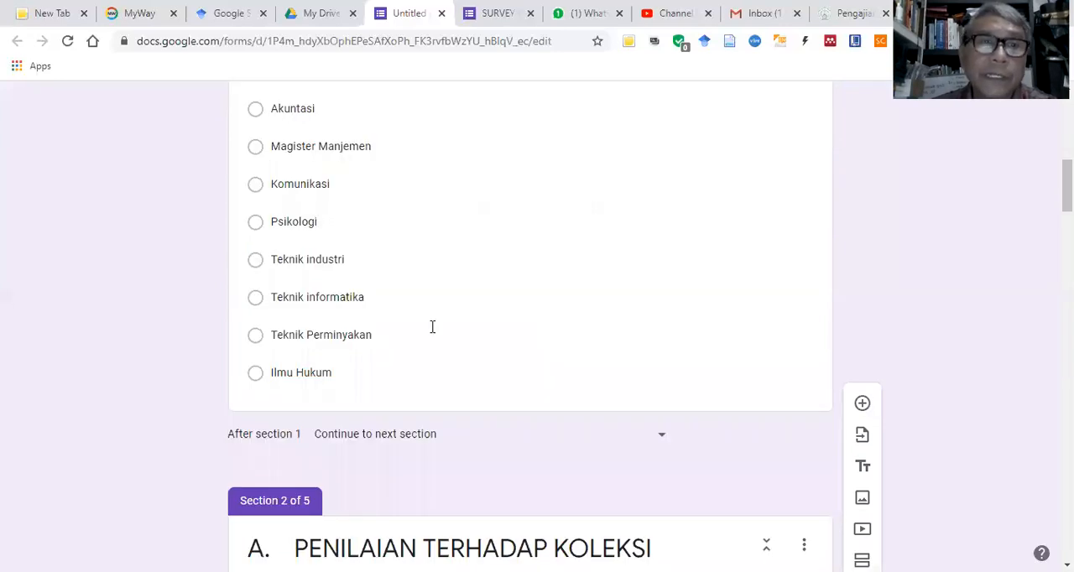
scroll(453, 417, "up", 10)
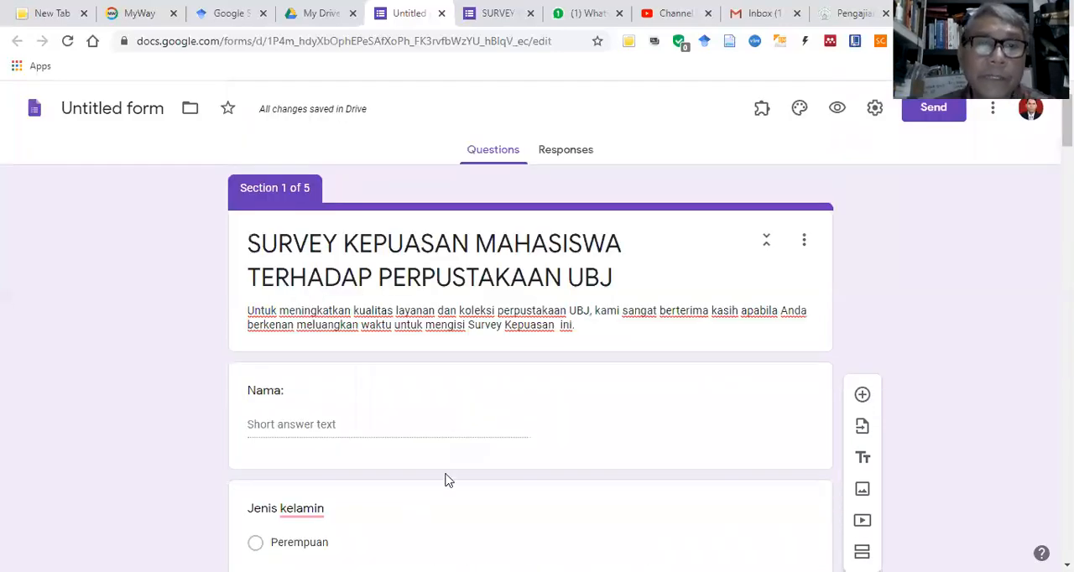
scroll(461, 462, "down", 3)
scroll(478, 444, "down", 5)
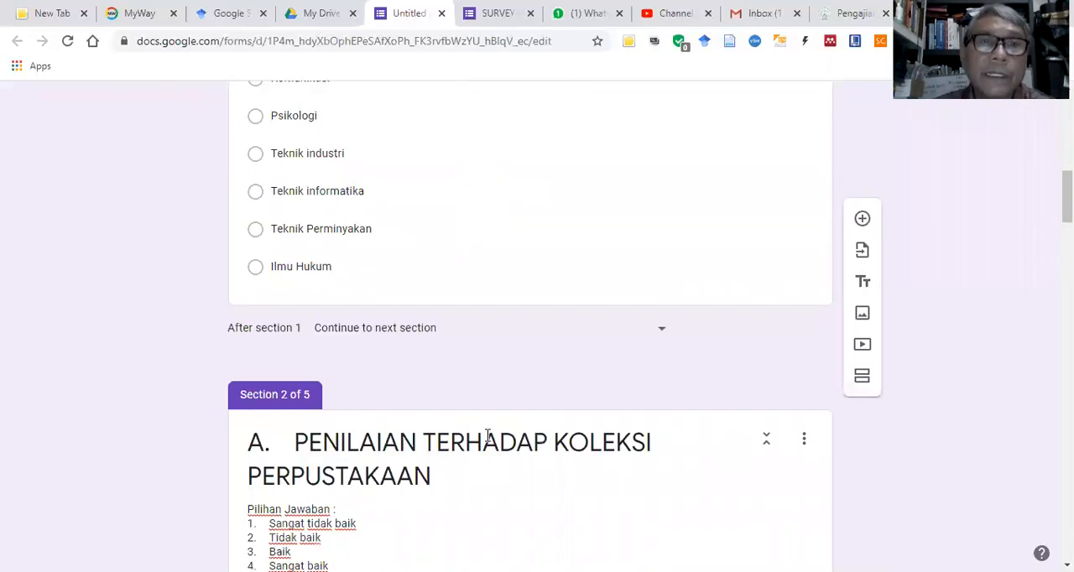
scroll(517, 344, "down", 2)
scroll(516, 340, "up", 5)
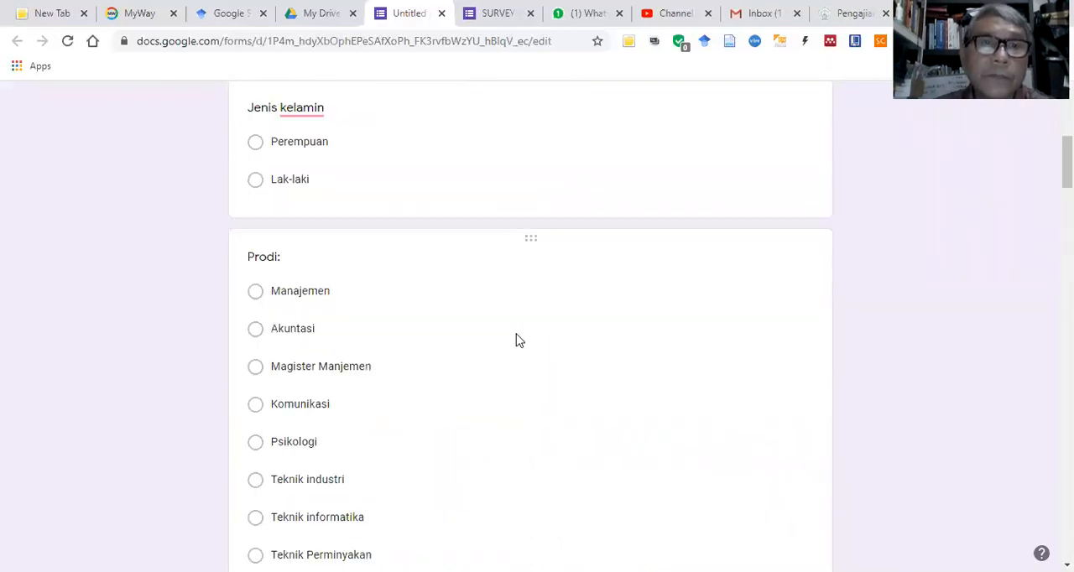
scroll(515, 342, "up", 1)
scroll(517, 345, "up", 2)
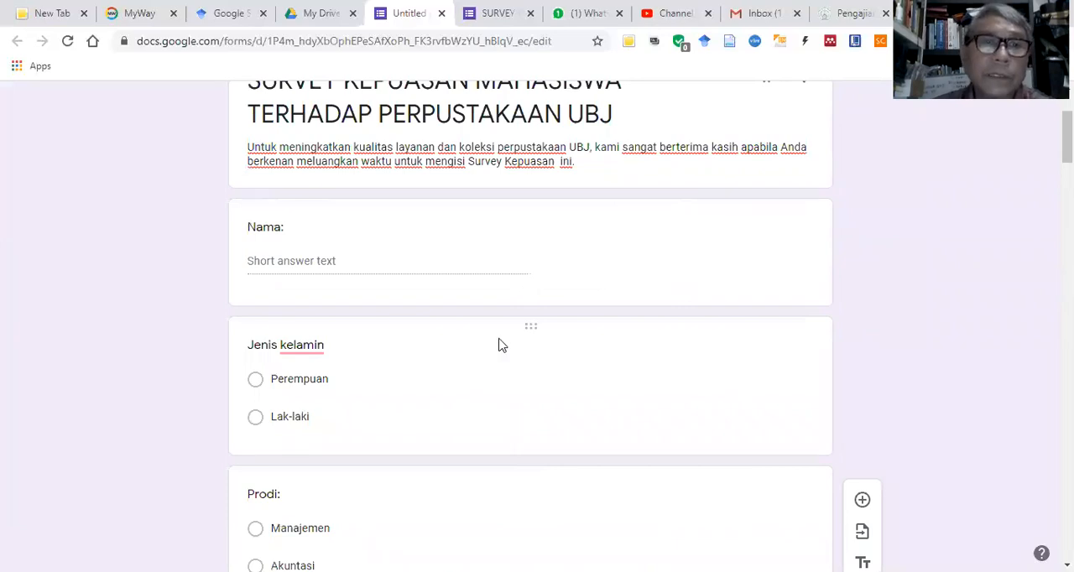
Step: Add a question after "Prodi:" in section 1 titled "Berapa kali mengunjung Perpustakaan dalam 1 minggu"
scroll(490, 267, "down", 3)
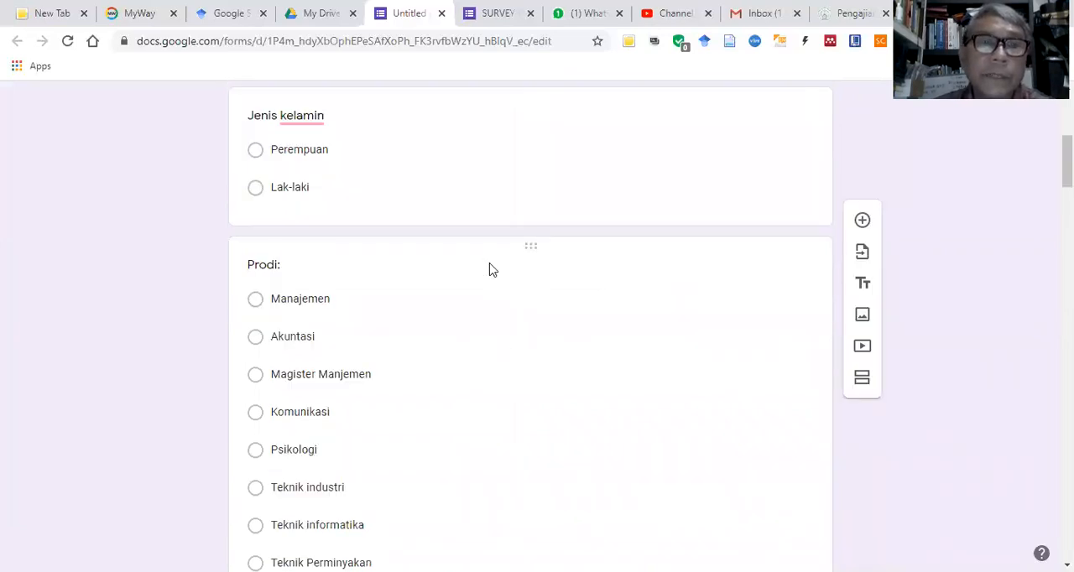
scroll(498, 353, "down", 2)
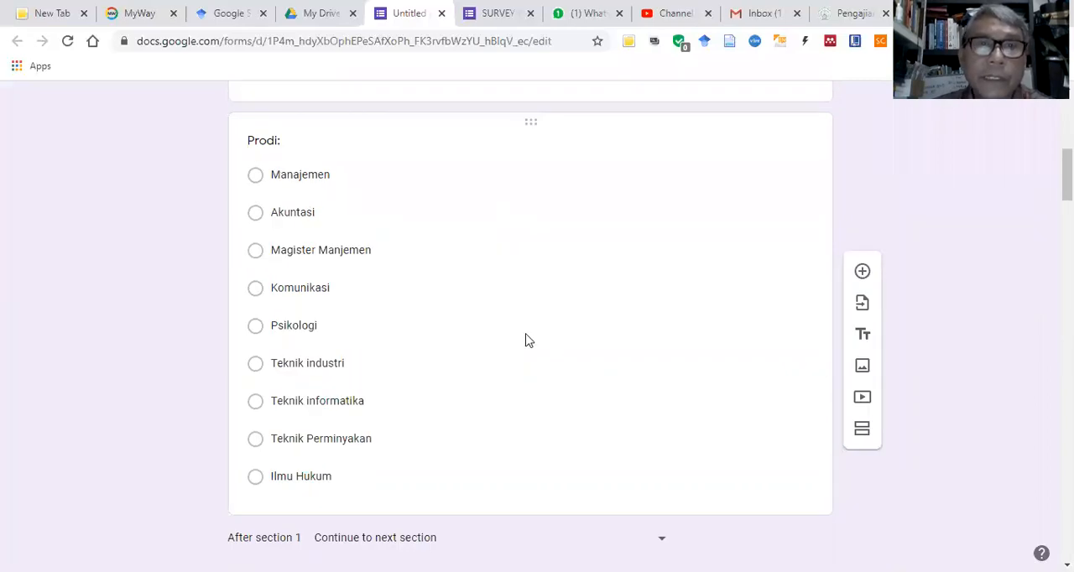
scroll(688, 453, "down", 1)
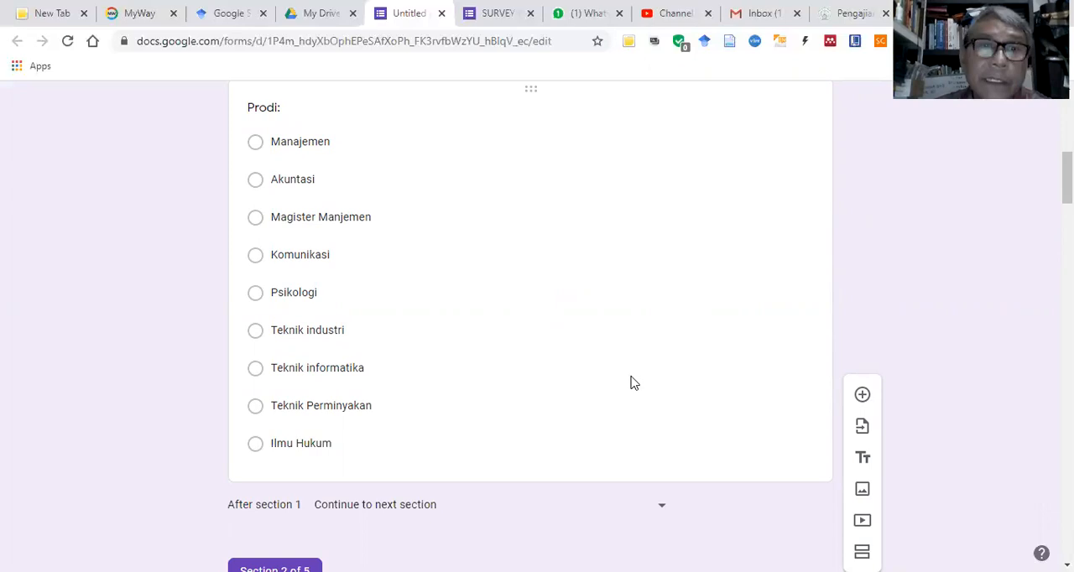
left_click(621, 329)
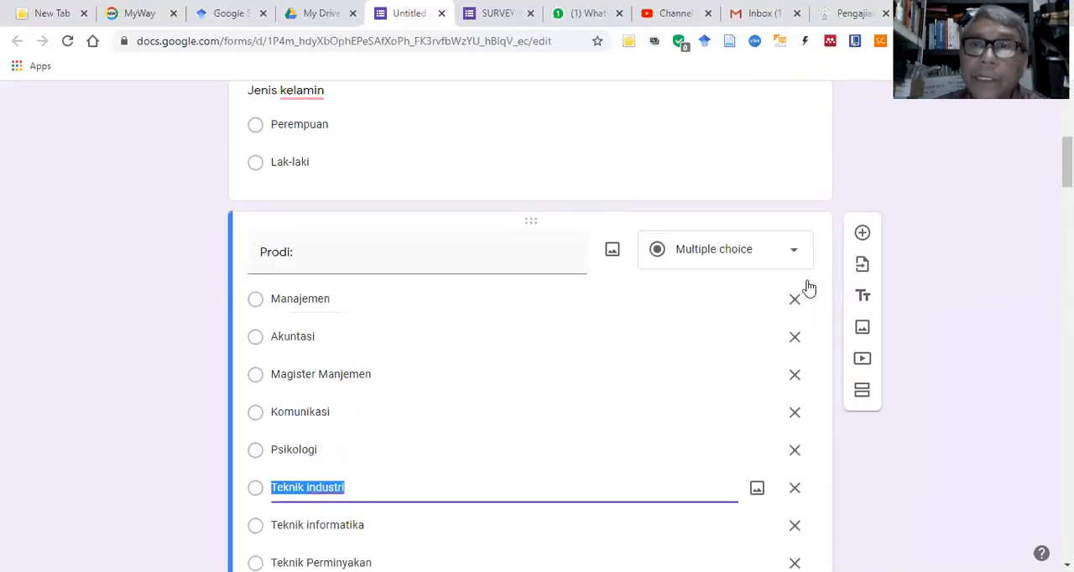
left_click(862, 234)
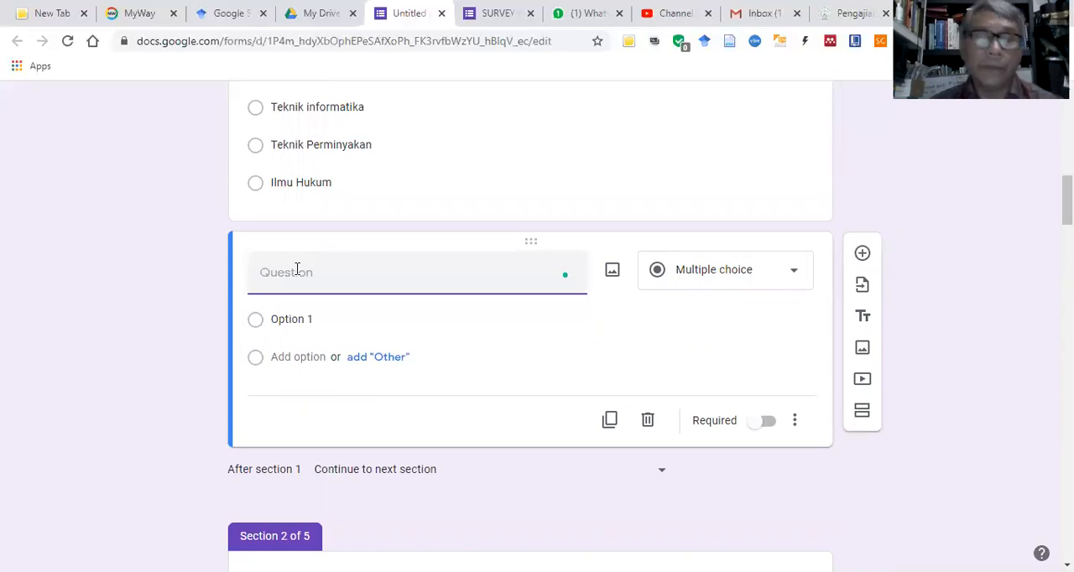
type("Bera")
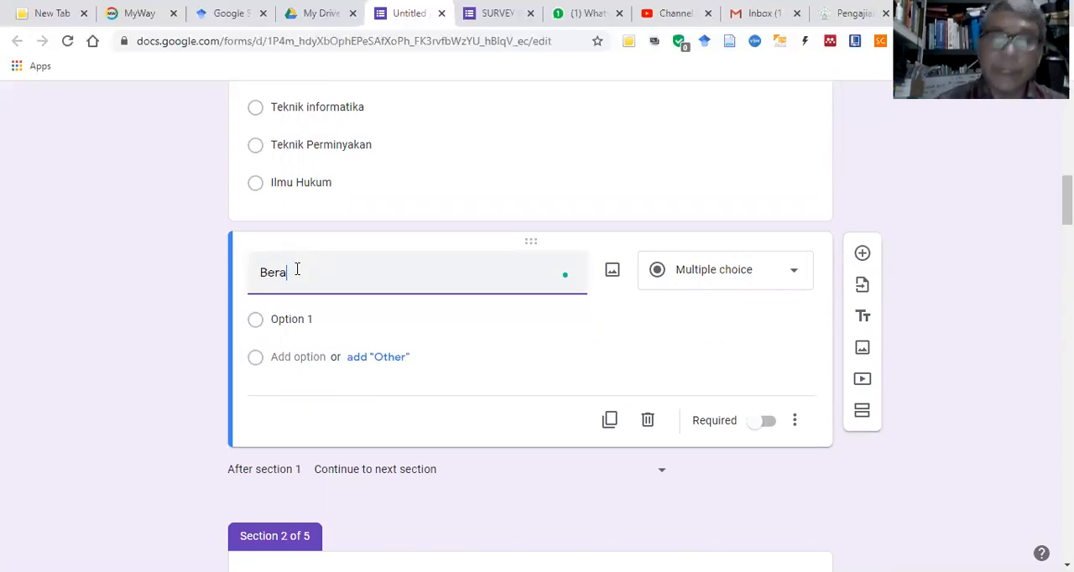
type("pa ")
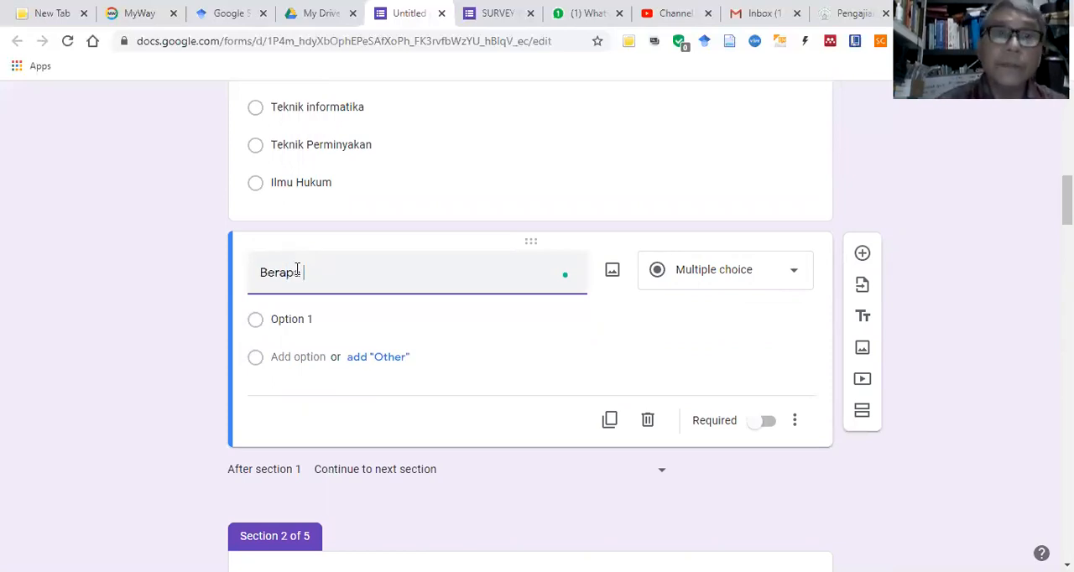
type("kali ")
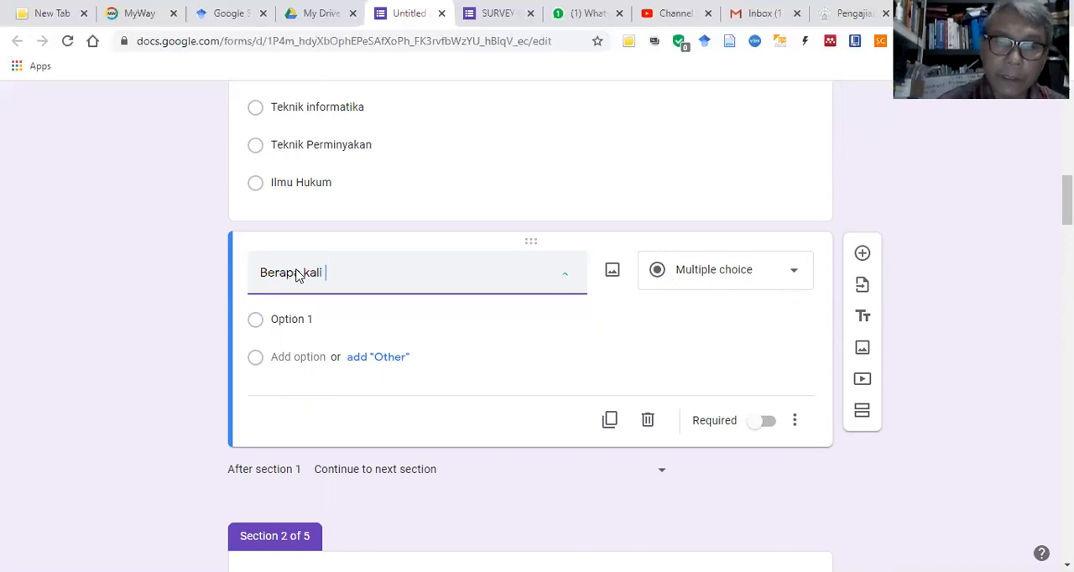
type("mengunjung")
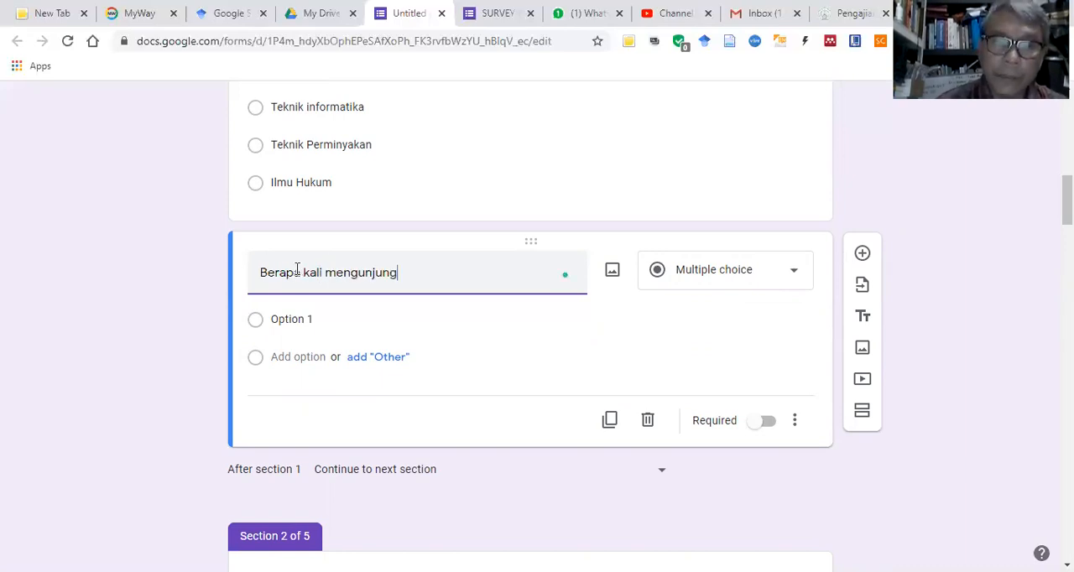
type(" Perpu")
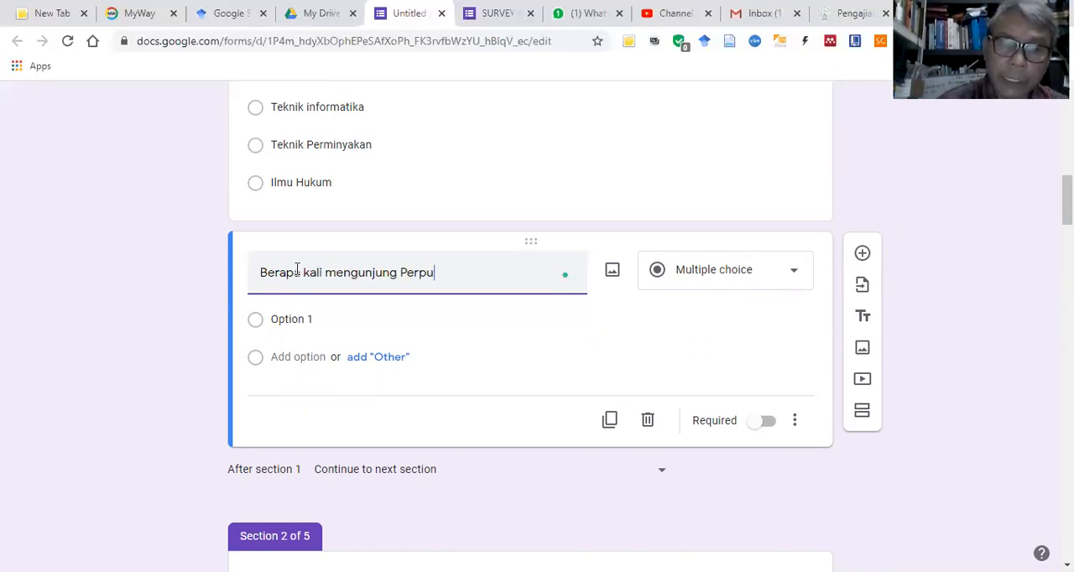
type("stakaan ")
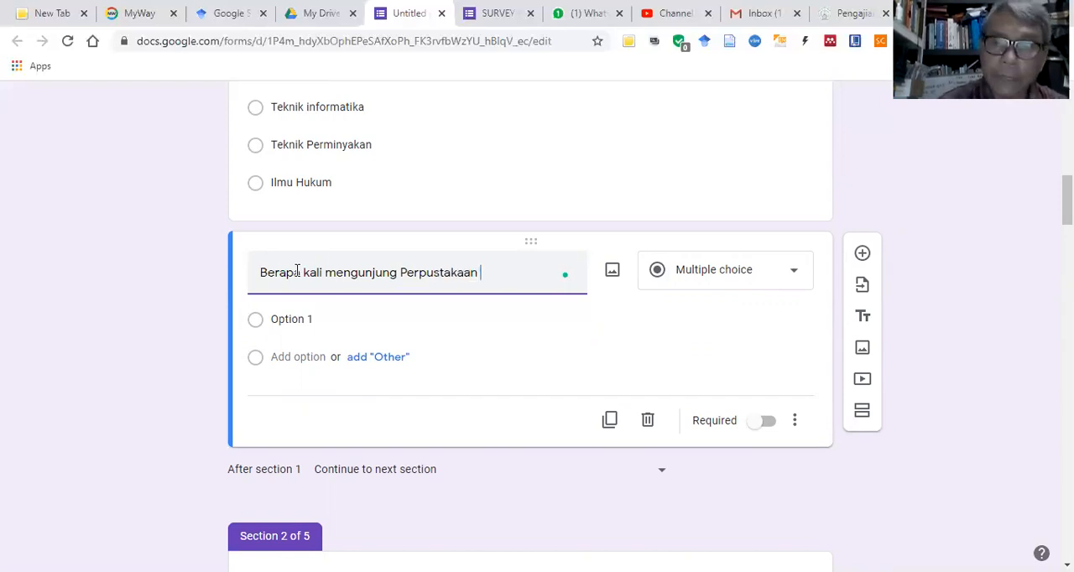
type("dalam ")
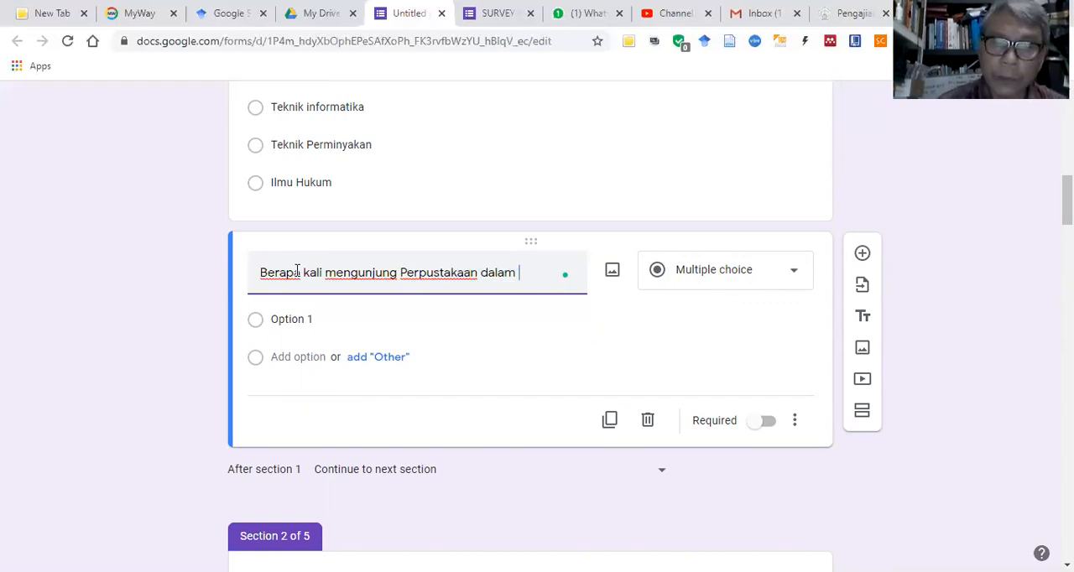
type("1 ming")
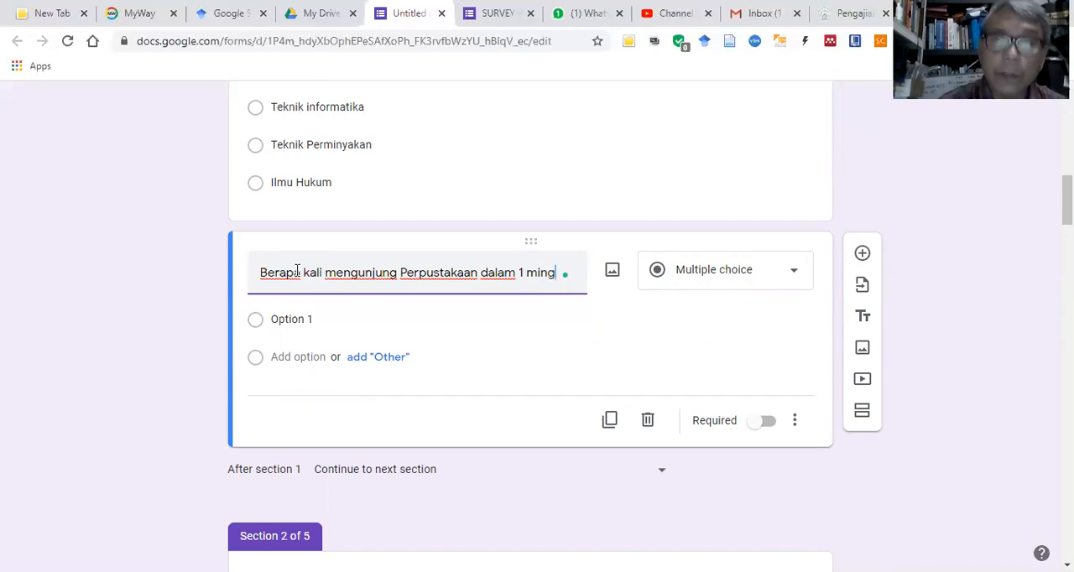
type("gu")
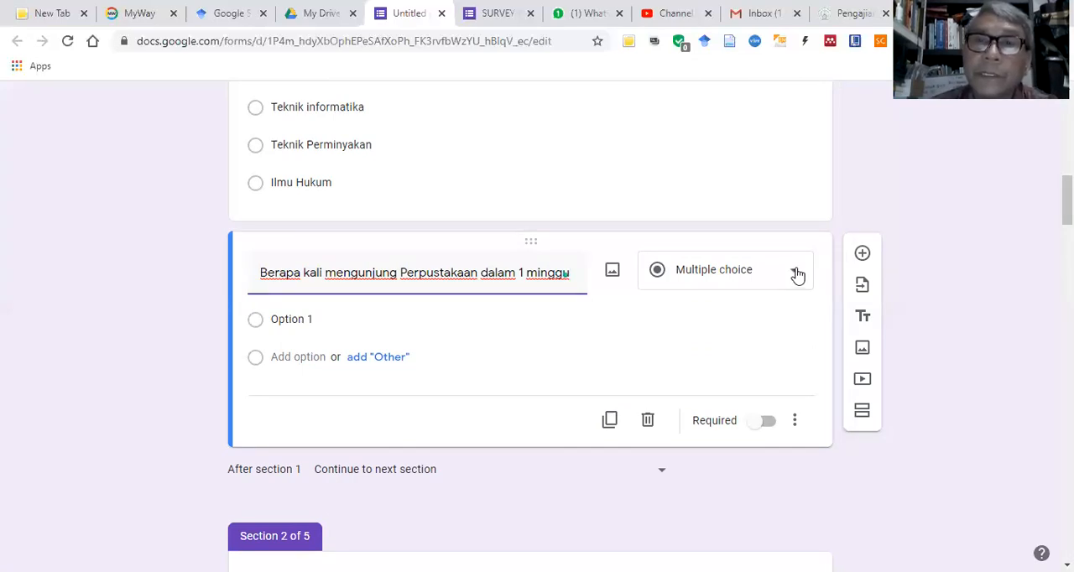
Step: Change the visit-frequency question to Checkboxes and set its first option to "Kurang dari 5 kali"
left_click(736, 269)
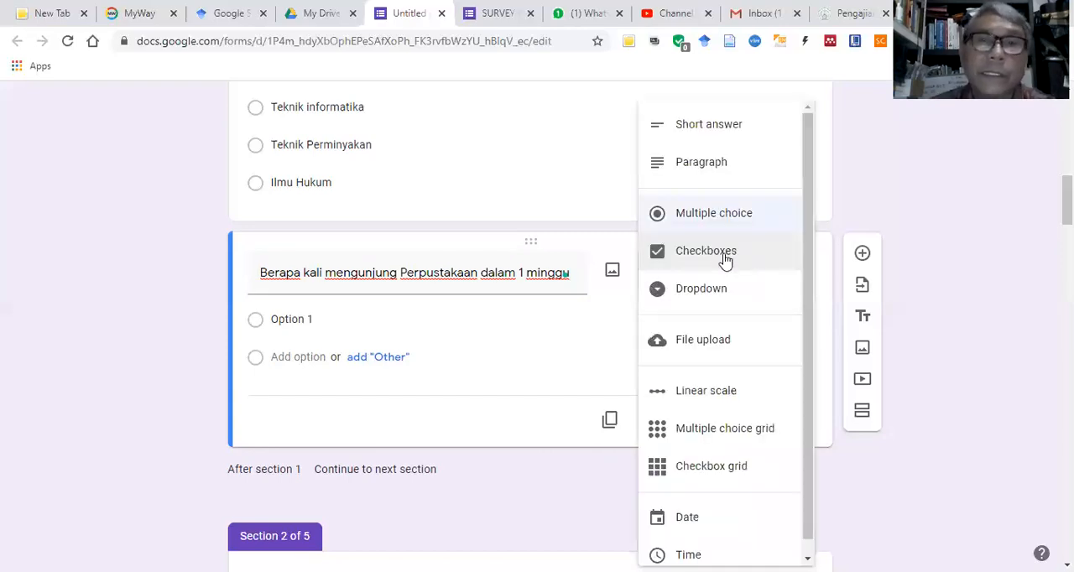
left_click(726, 261)
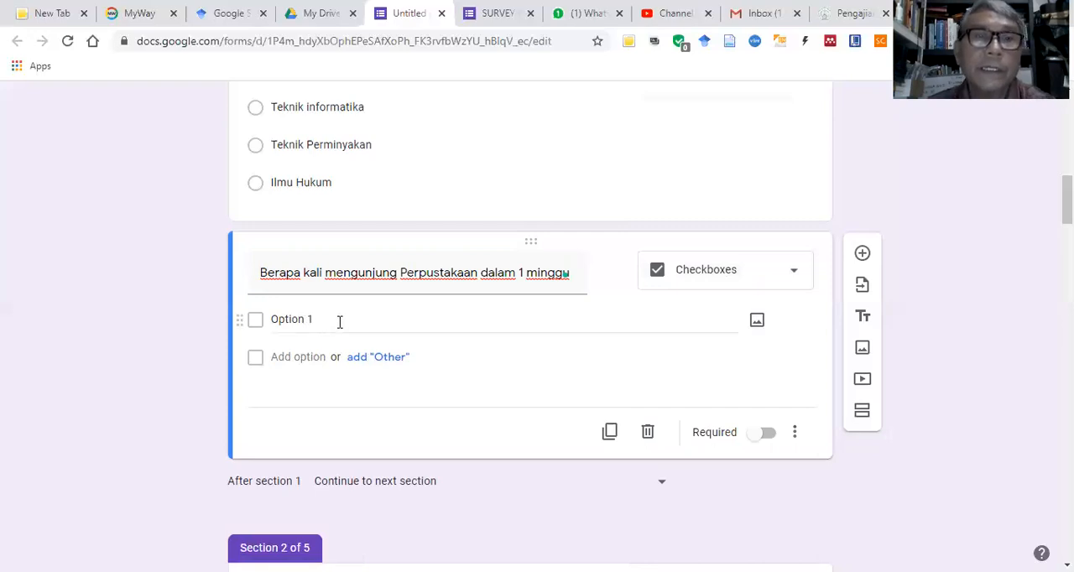
left_click(459, 307)
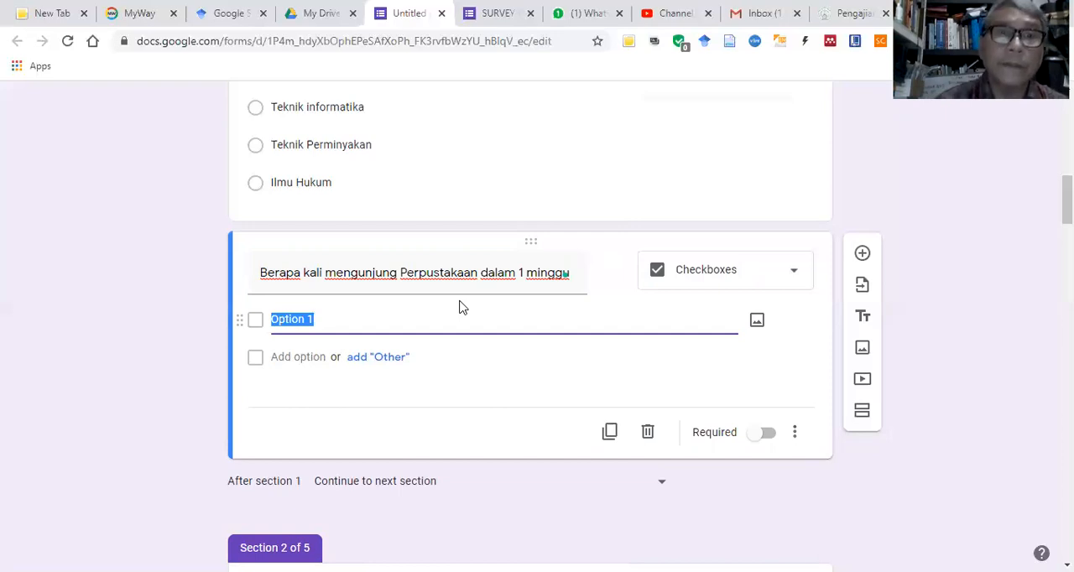
type("Kura")
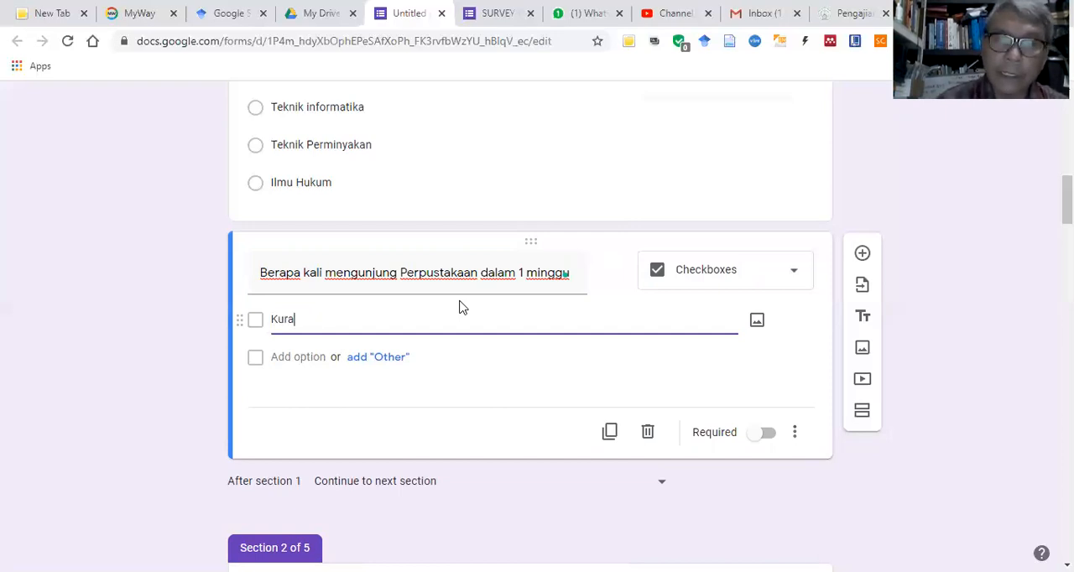
type("ng dari ")
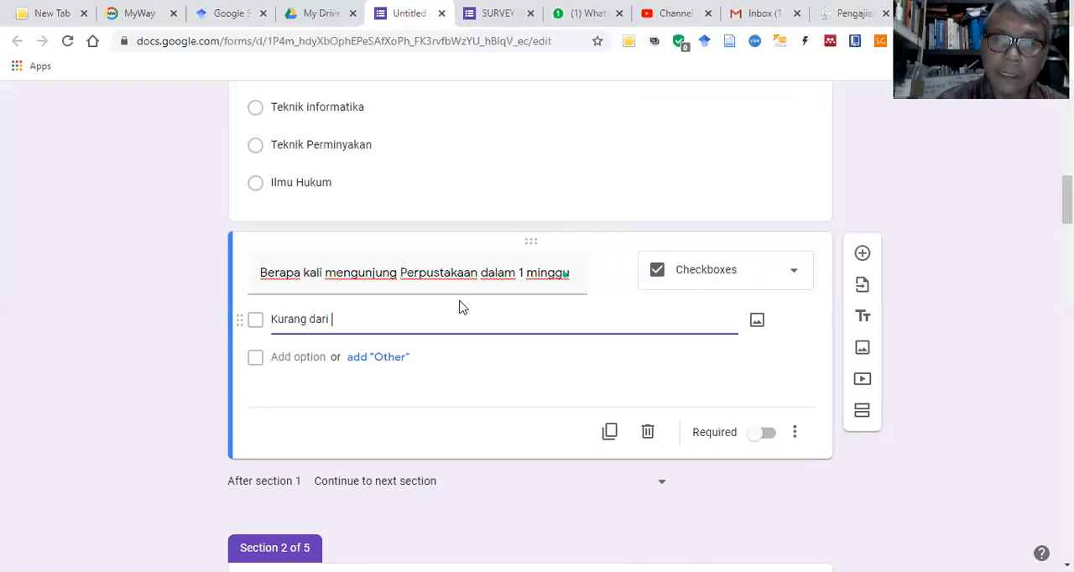
type("5 kali")
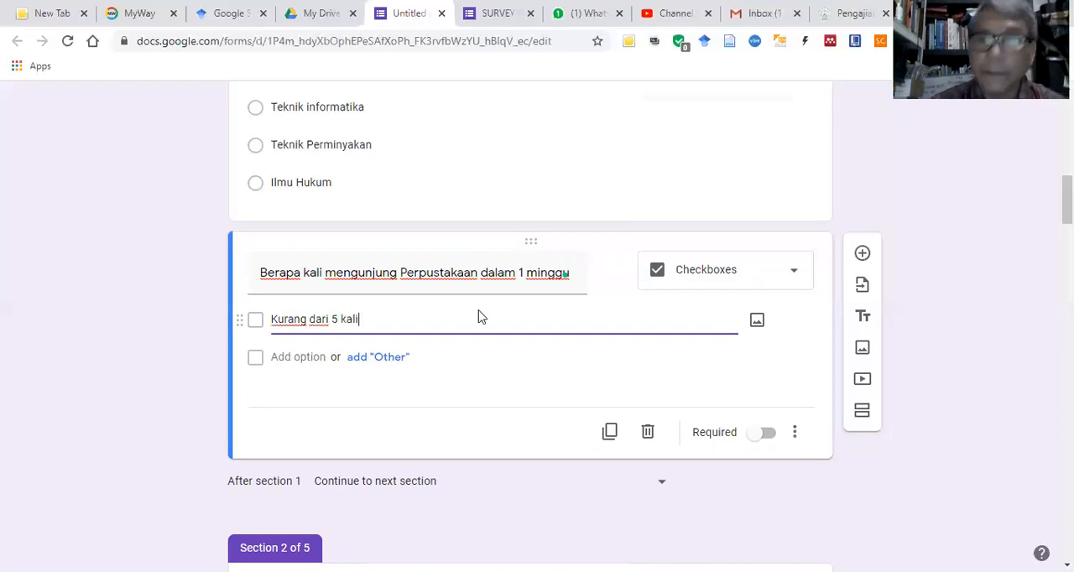
key("Return")
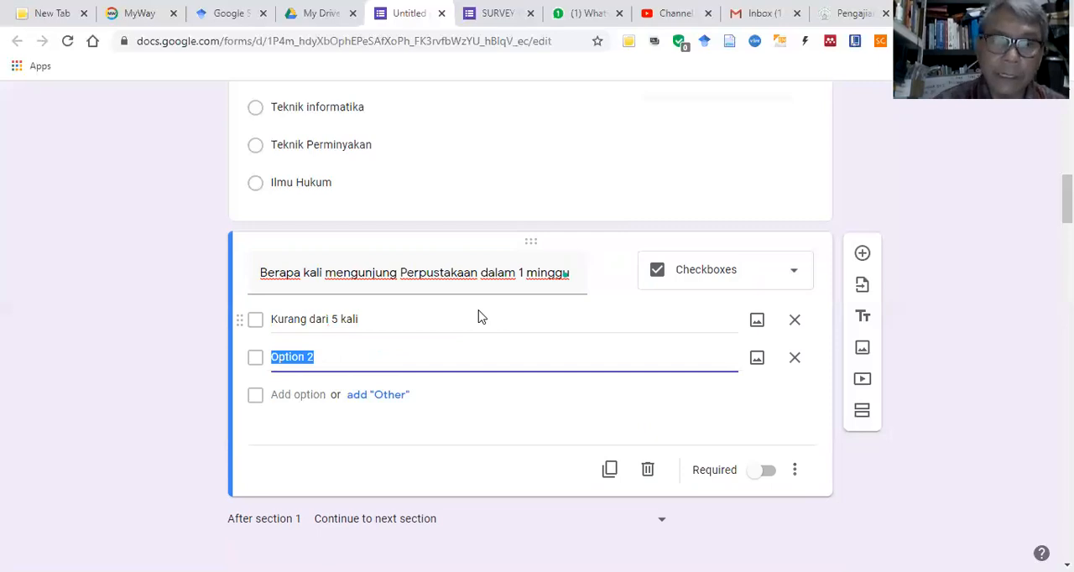
type("5 kali")
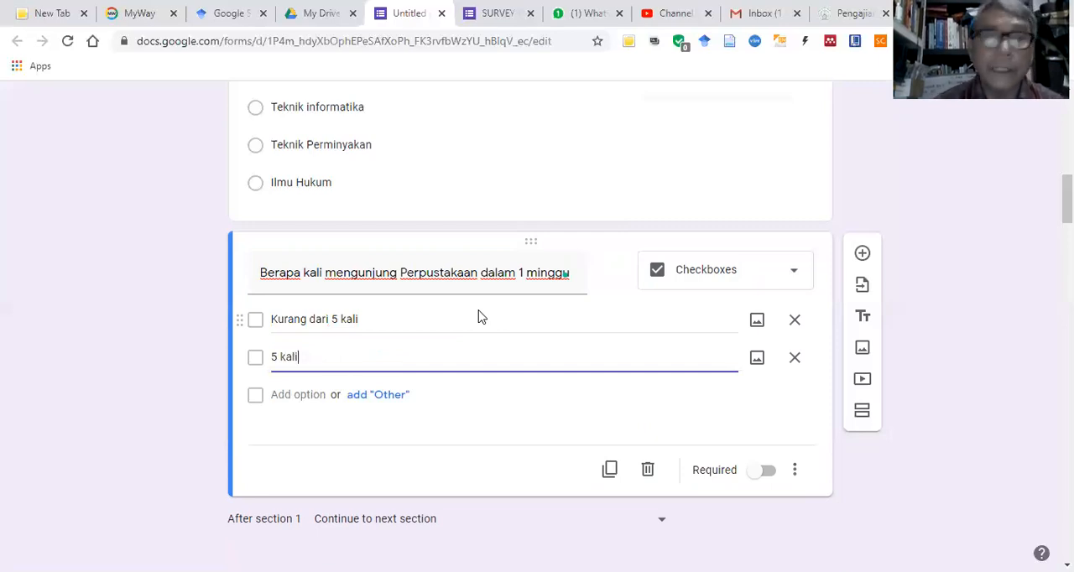
key("Return")
key("BackSpace")
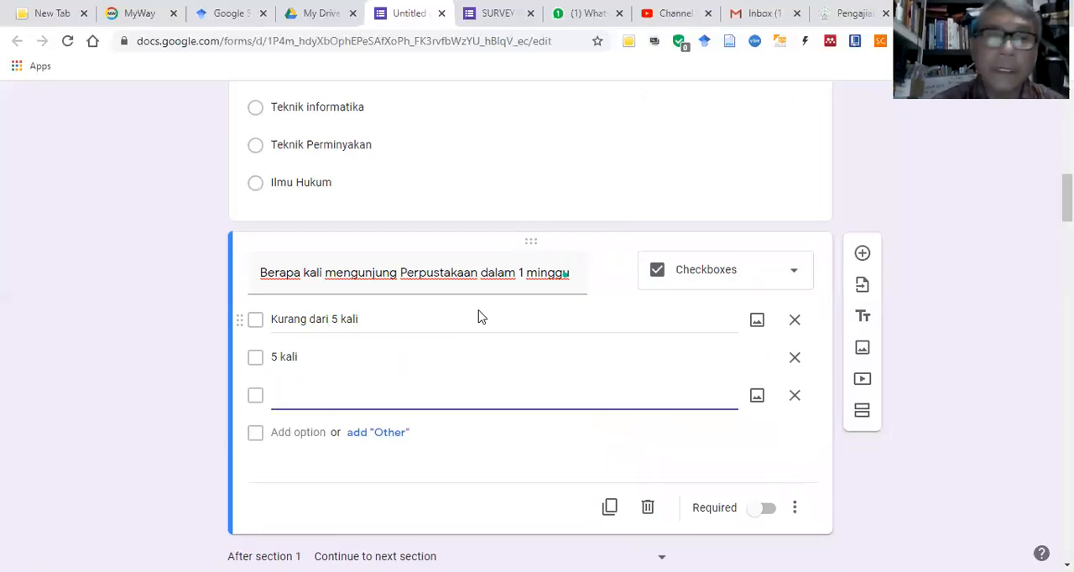
key("BackSpace")
key("BackSpace")
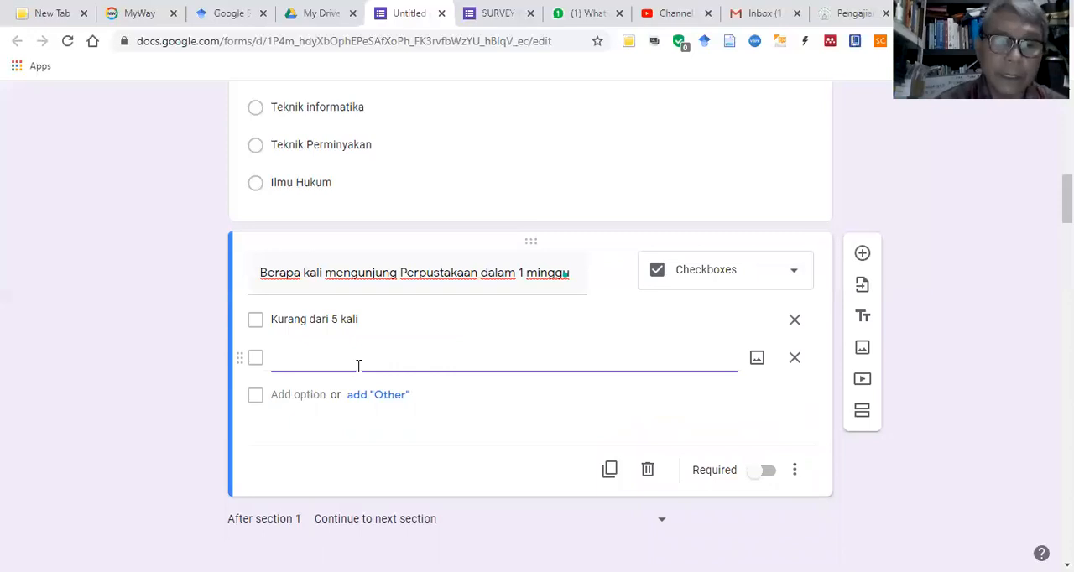
Step: Set the second option of the visit-frequency question to "5 sampai 10 kali" and add a third option
type("5 sampa")
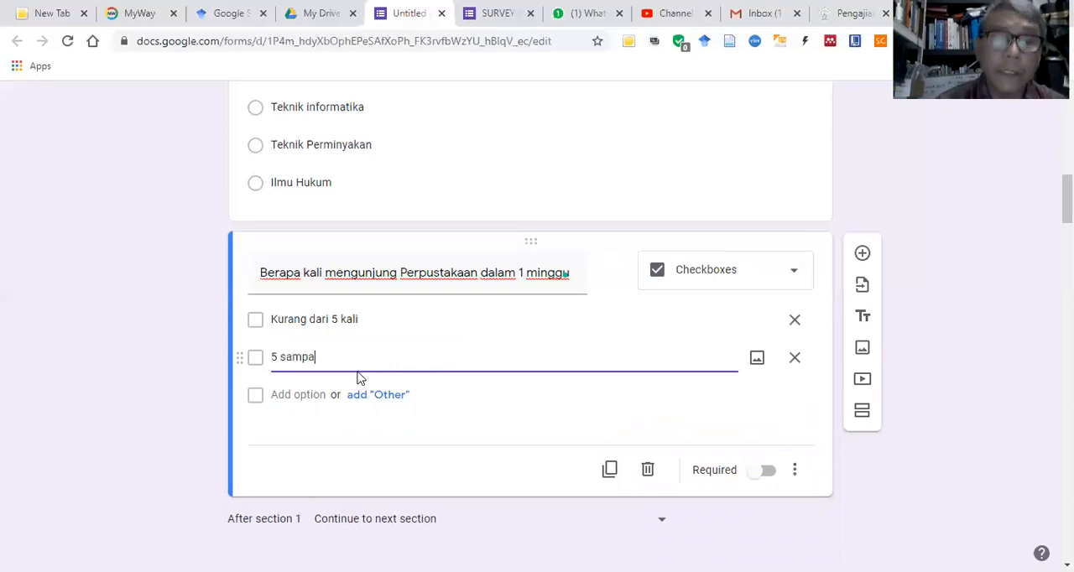
type("i 10 ka")
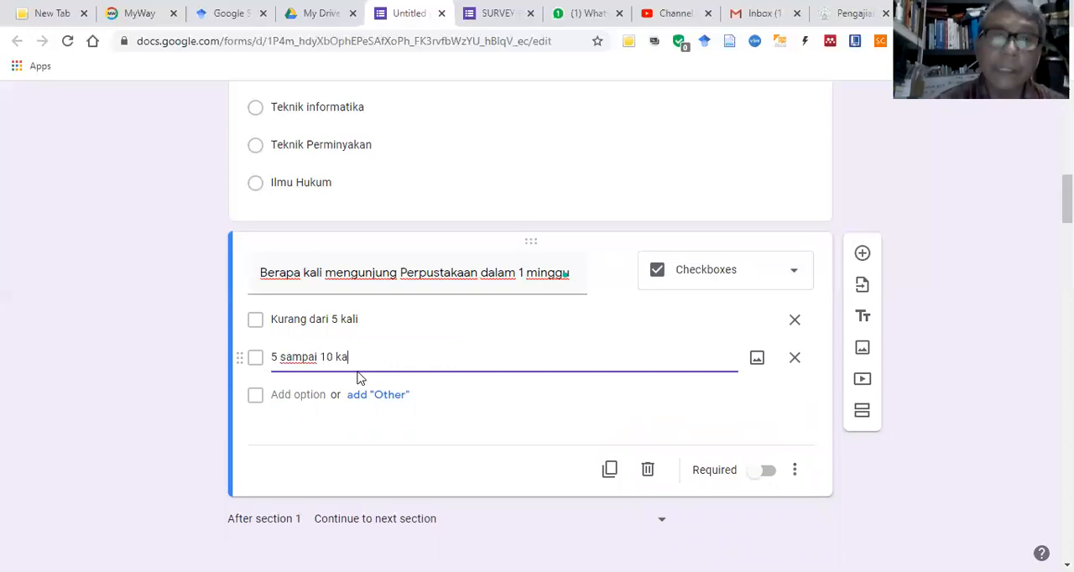
type("li")
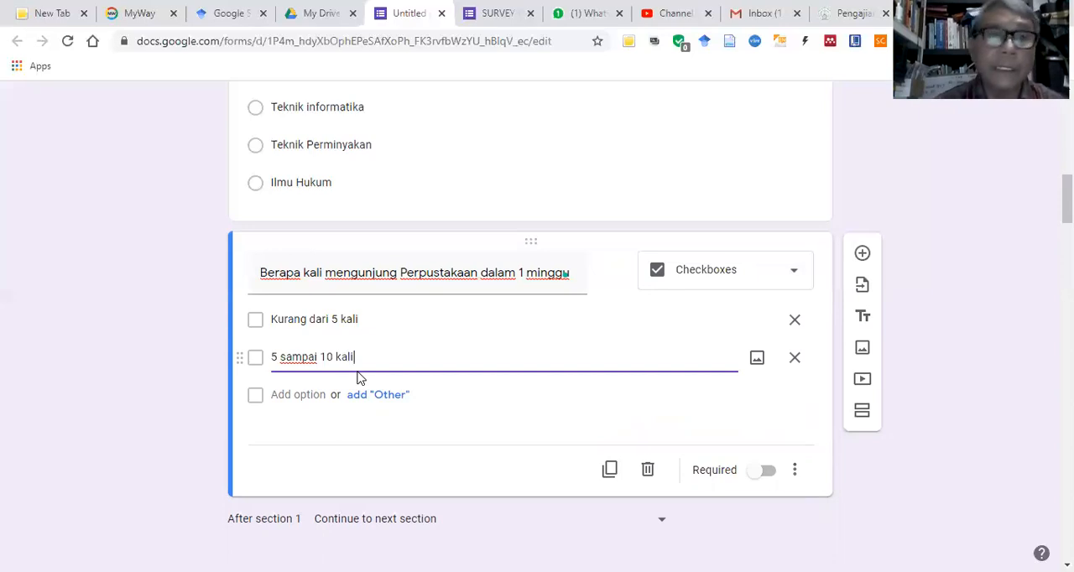
key("Return")
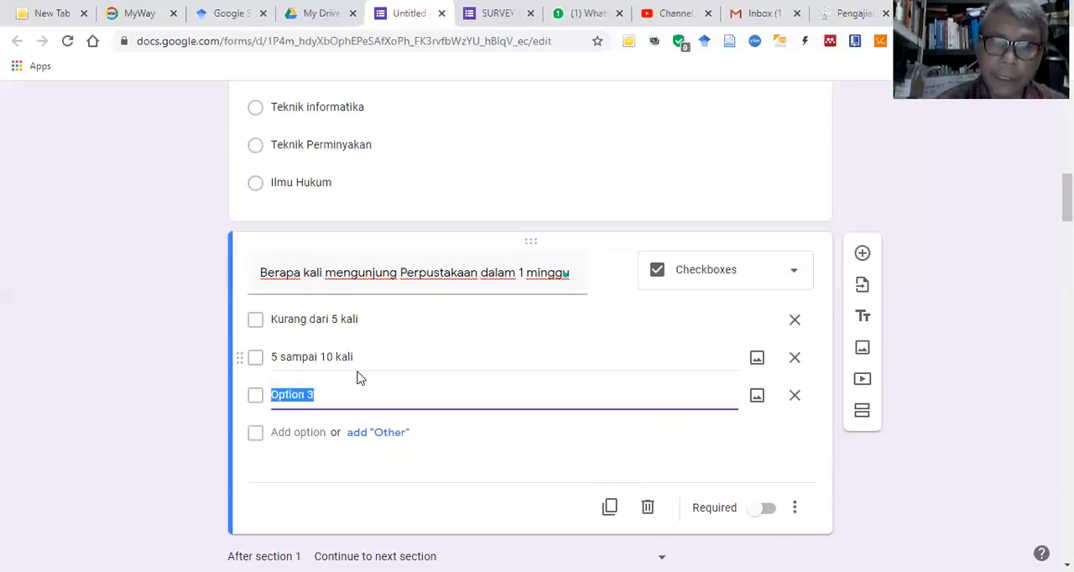
Step: Label the third option of the visit-frequency question "lebih dari 10 kali"
type("lebih ")
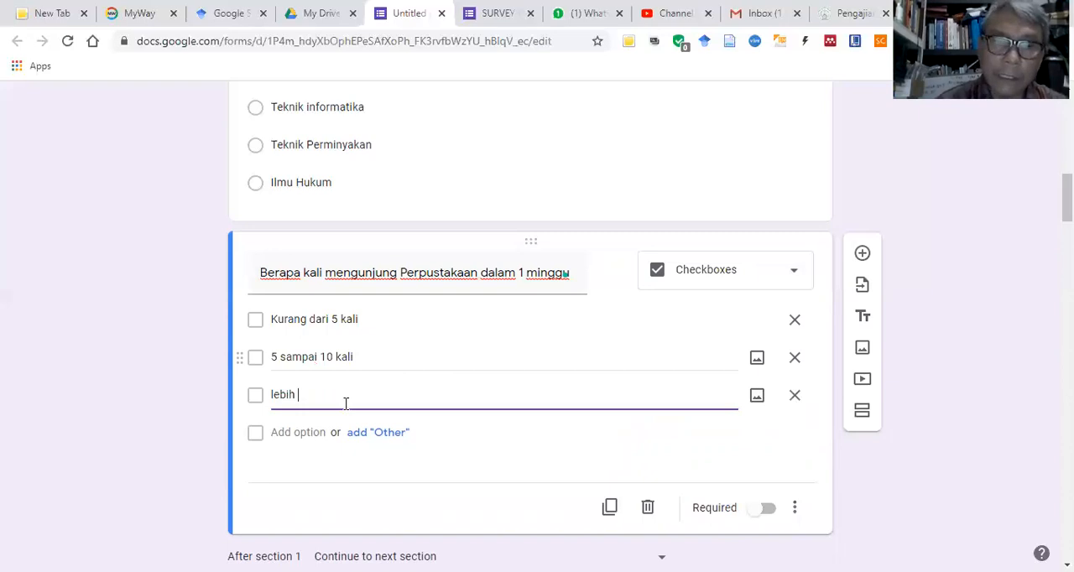
type("dari 10 ")
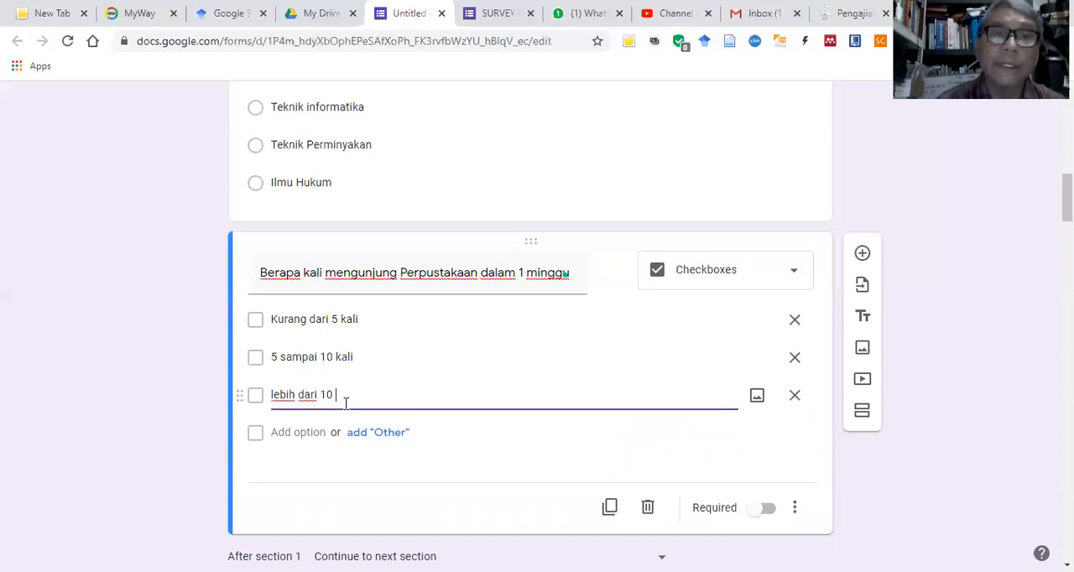
type("kali")
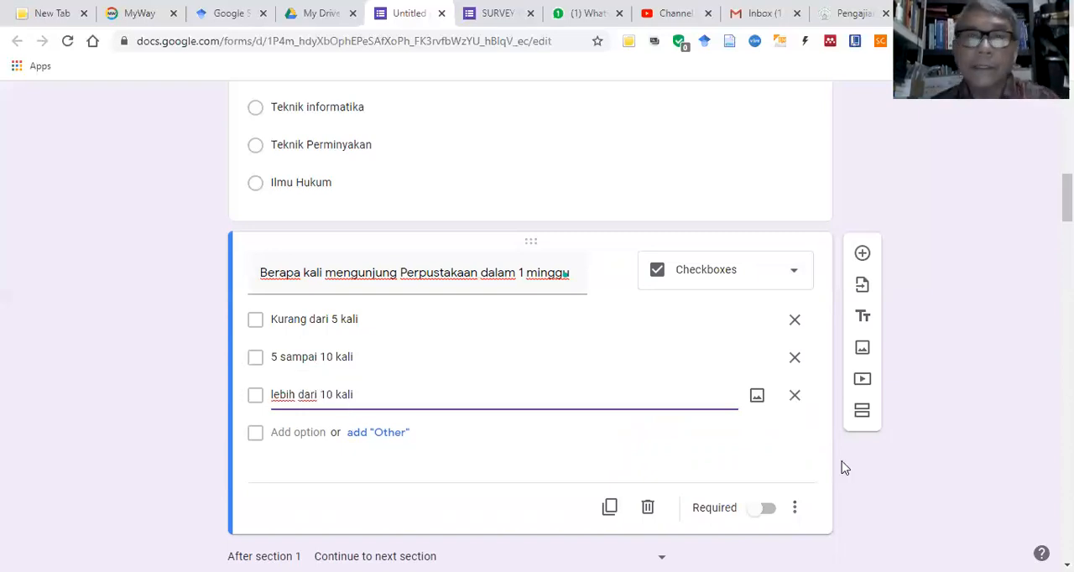
left_click(920, 507)
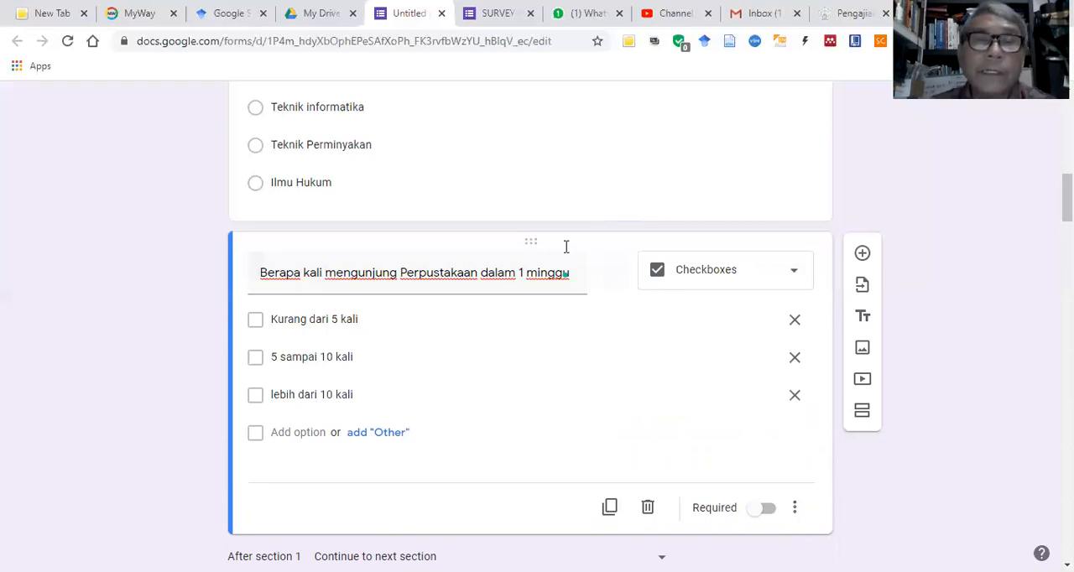
Step: Review the whole form from the respondent-data questions in section 1 through sections A, B and C to the closing section
scroll(565, 247, "up", 10)
scroll(570, 222, "down", 3)
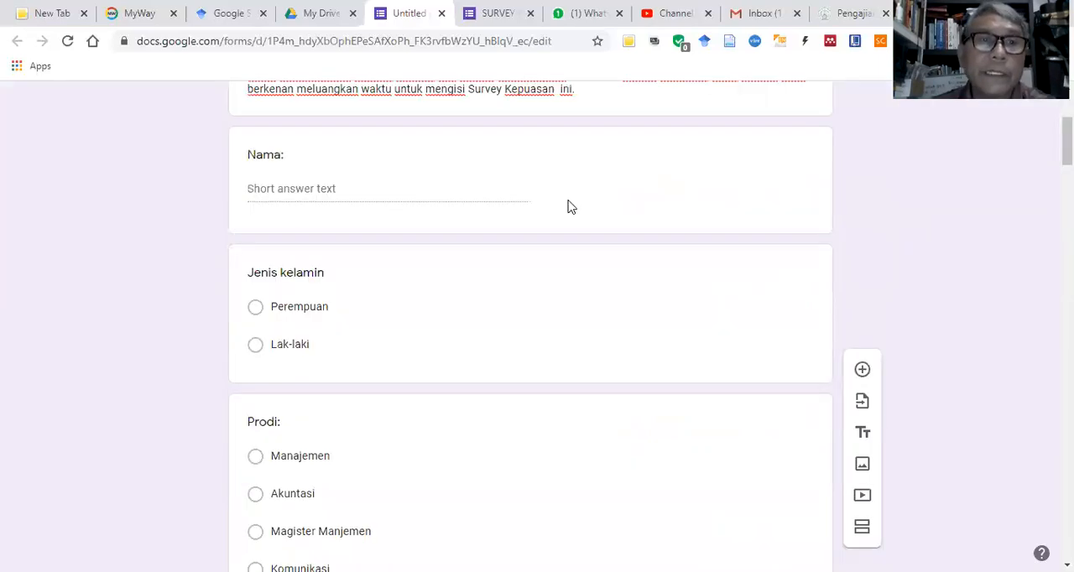
scroll(554, 193, "down", 2)
scroll(540, 191, "down", 4)
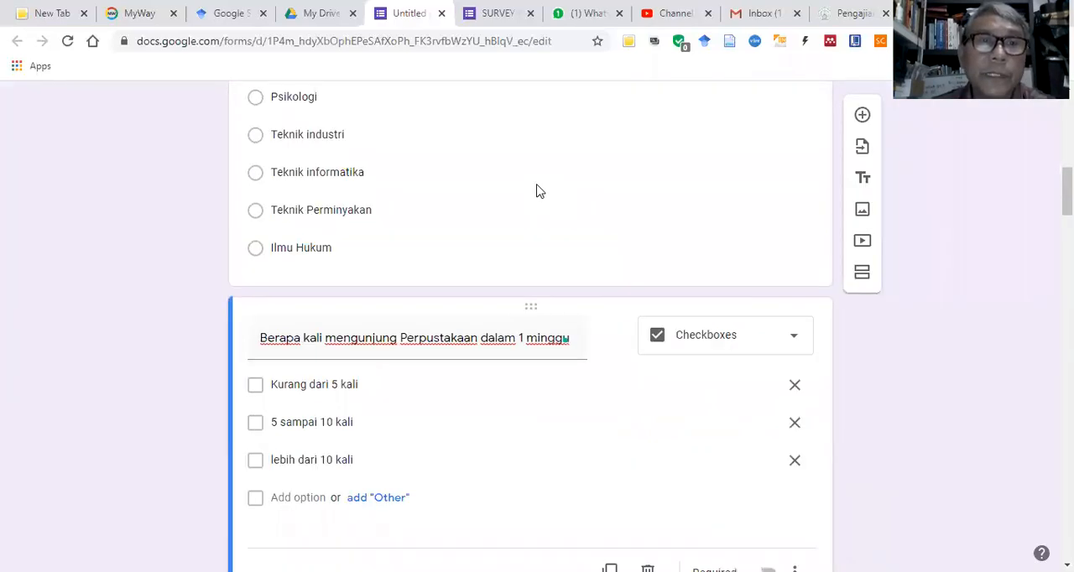
scroll(540, 191, "down", 3)
scroll(538, 184, "down", 1)
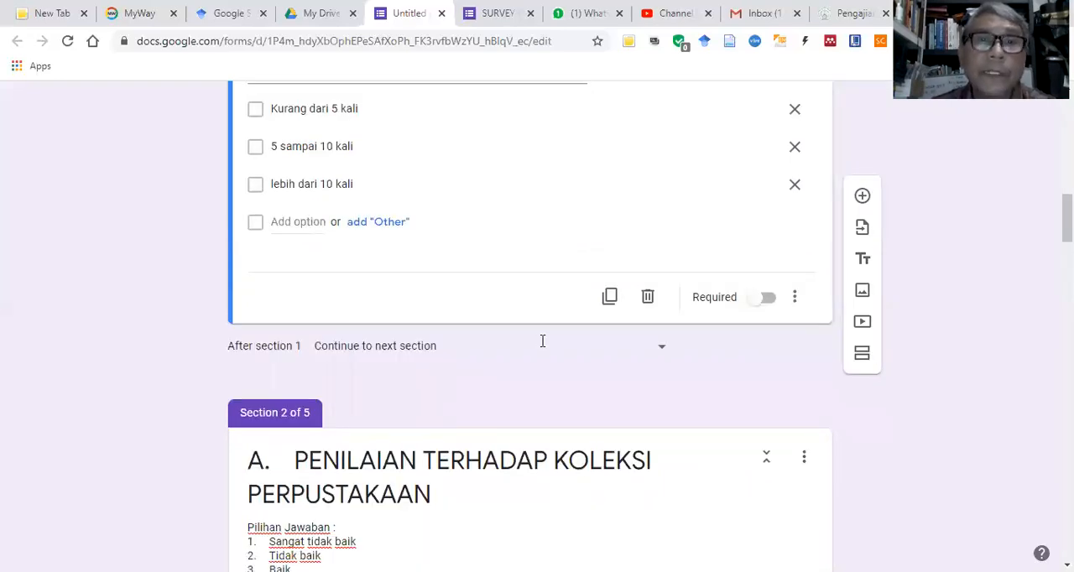
scroll(564, 294, "down", 3)
scroll(558, 295, "down", 3)
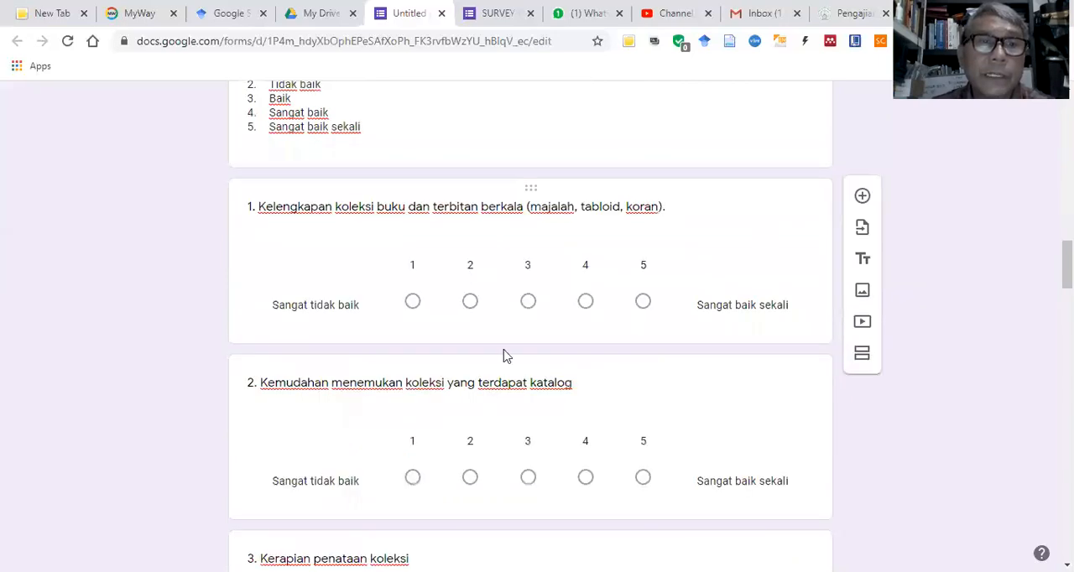
scroll(520, 327, "down", 3)
scroll(600, 348, "down", 5)
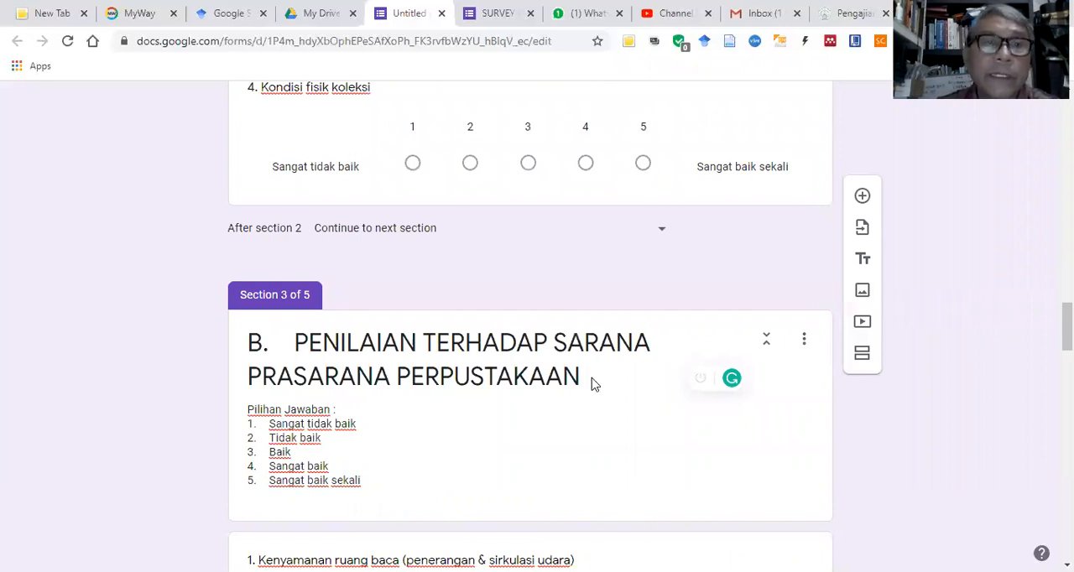
scroll(592, 382, "down", 3)
scroll(593, 382, "down", 4)
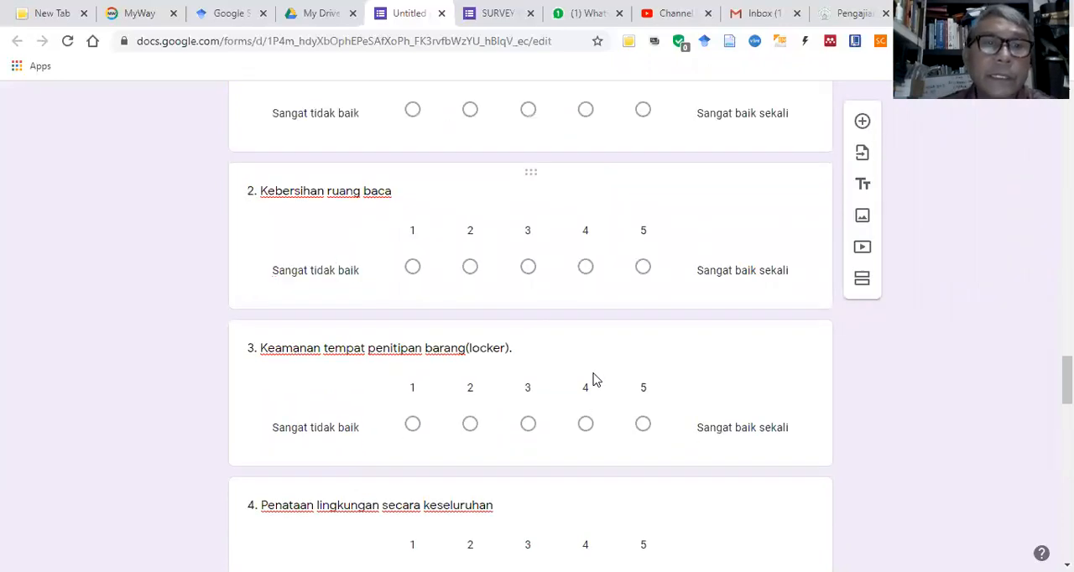
scroll(592, 380, "down", 2)
scroll(594, 377, "down", 4)
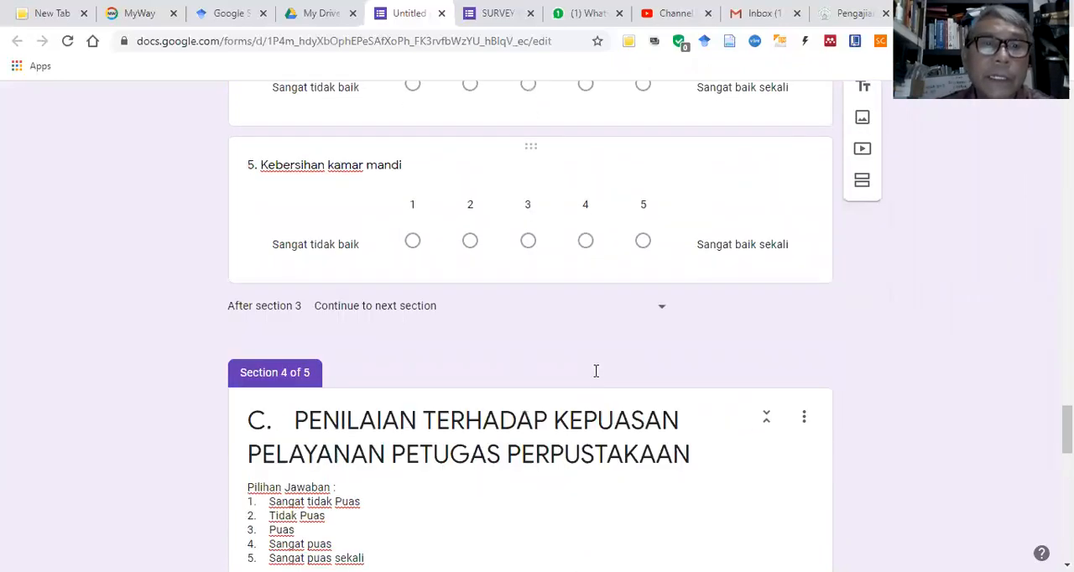
scroll(444, 228, "down", 3)
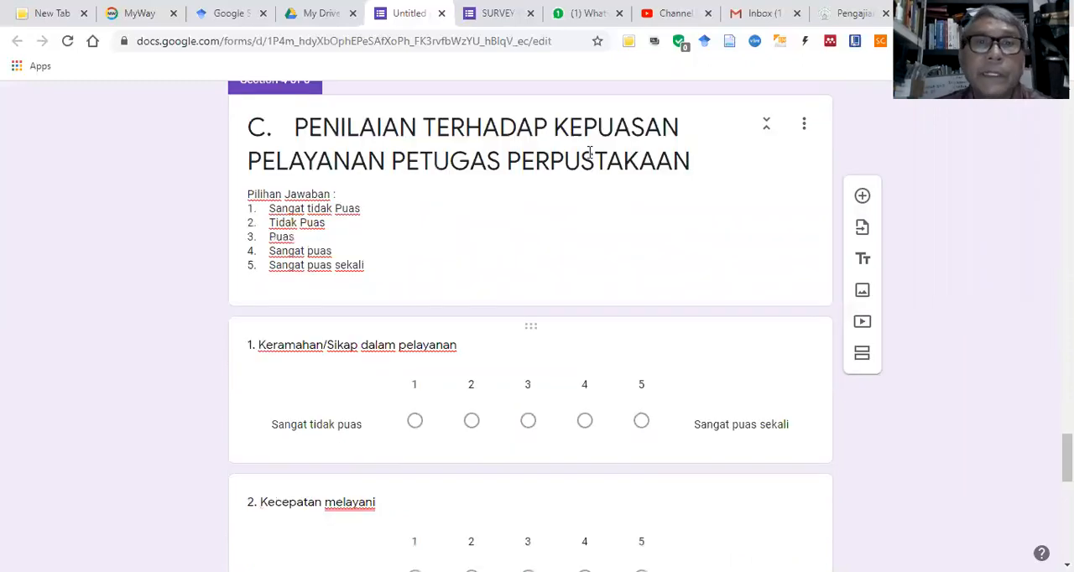
scroll(561, 306, "down", 2)
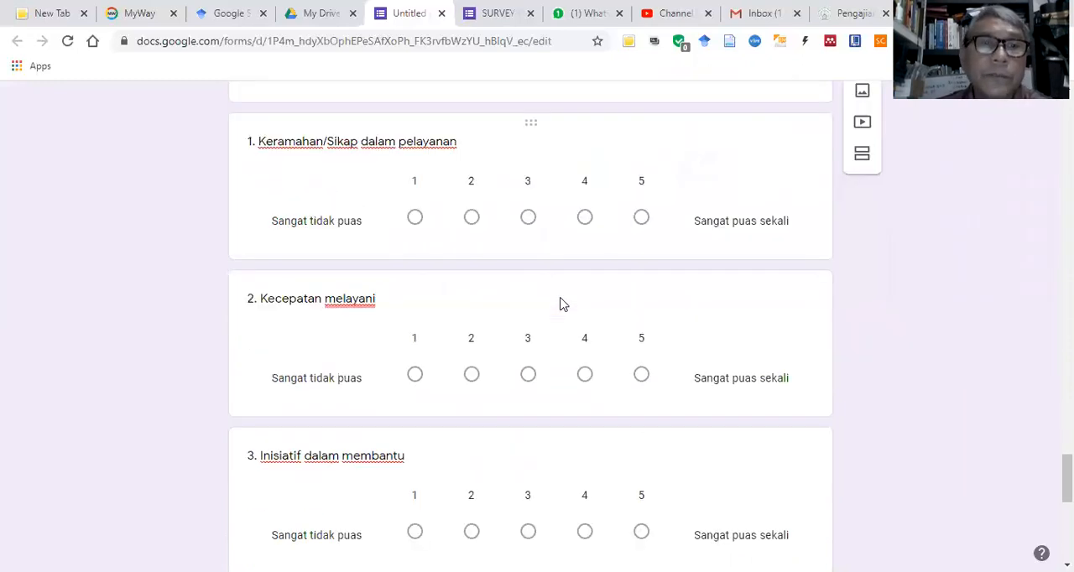
scroll(562, 304, "down", 1)
scroll(561, 305, "down", 3)
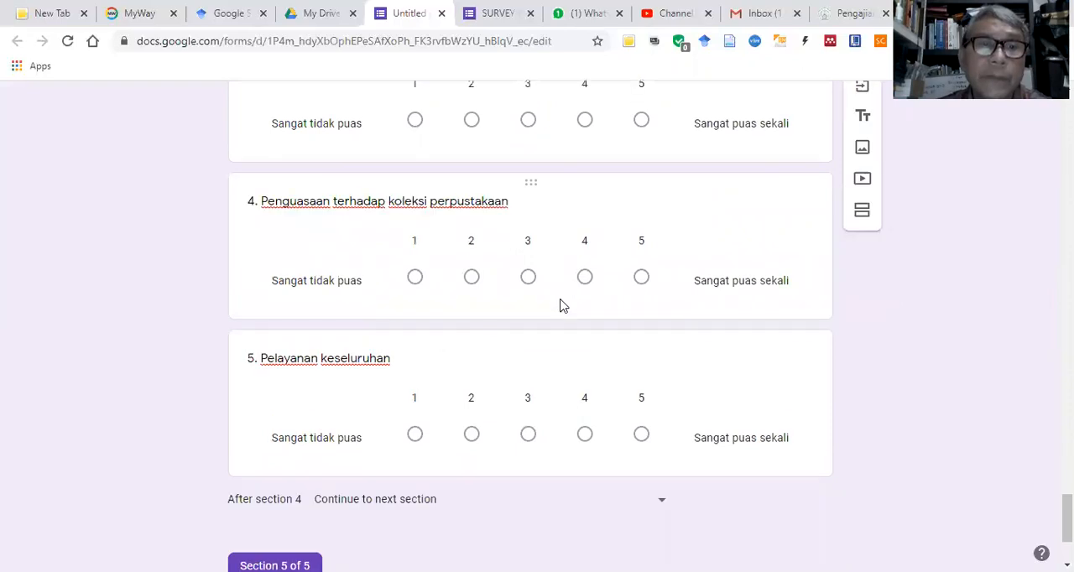
scroll(553, 320, "down", 2)
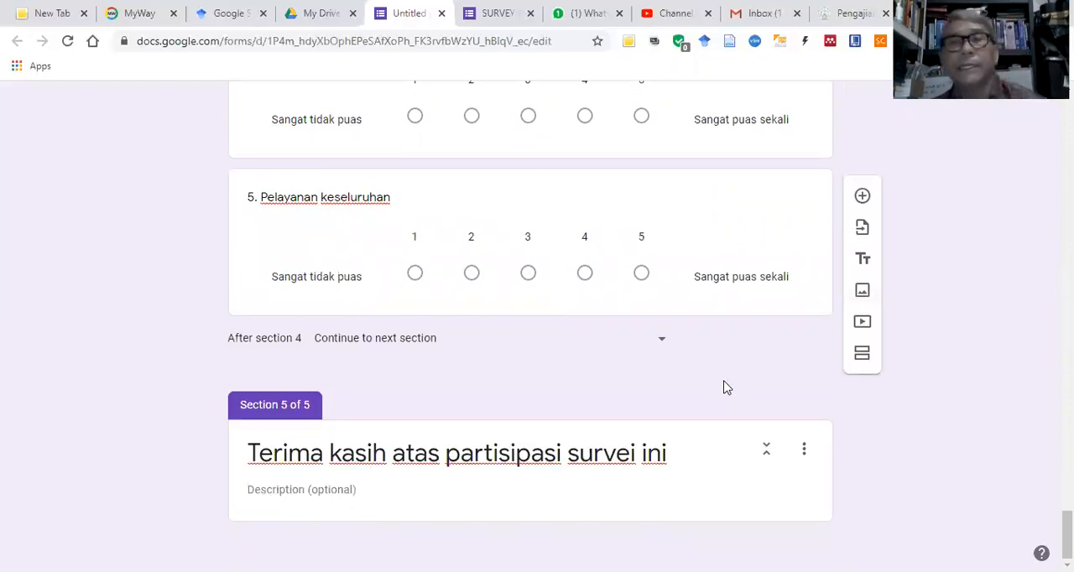
Step: Name the untitled form after its own title, "SURVEY KEPUASAN MAHASISWA TERHADAP PERPUSTAKAAN UBJ"
scroll(704, 351, "up", 8)
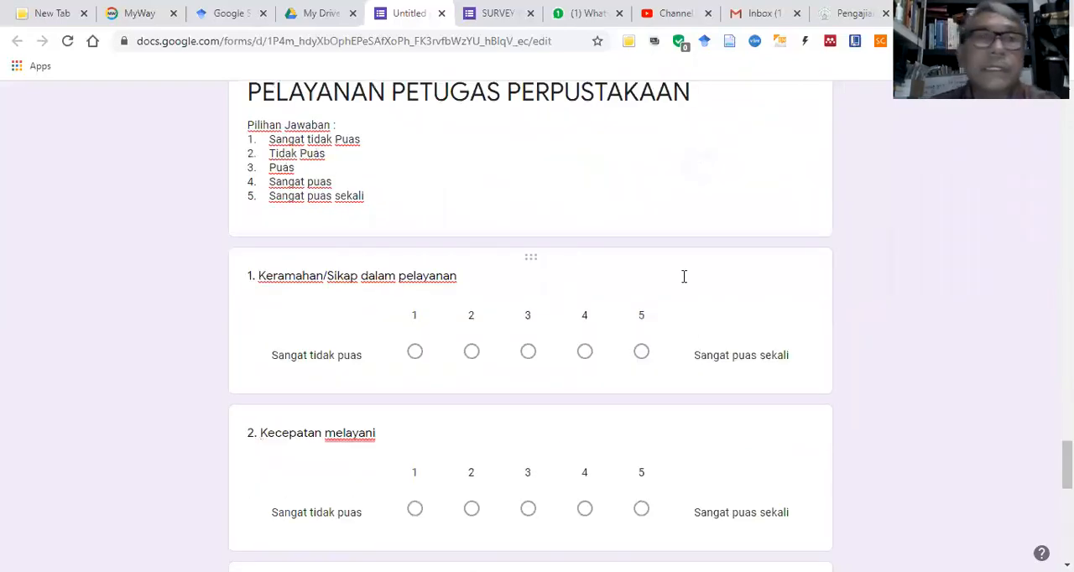
scroll(650, 325, "up", 5)
scroll(542, 239, "up", 5)
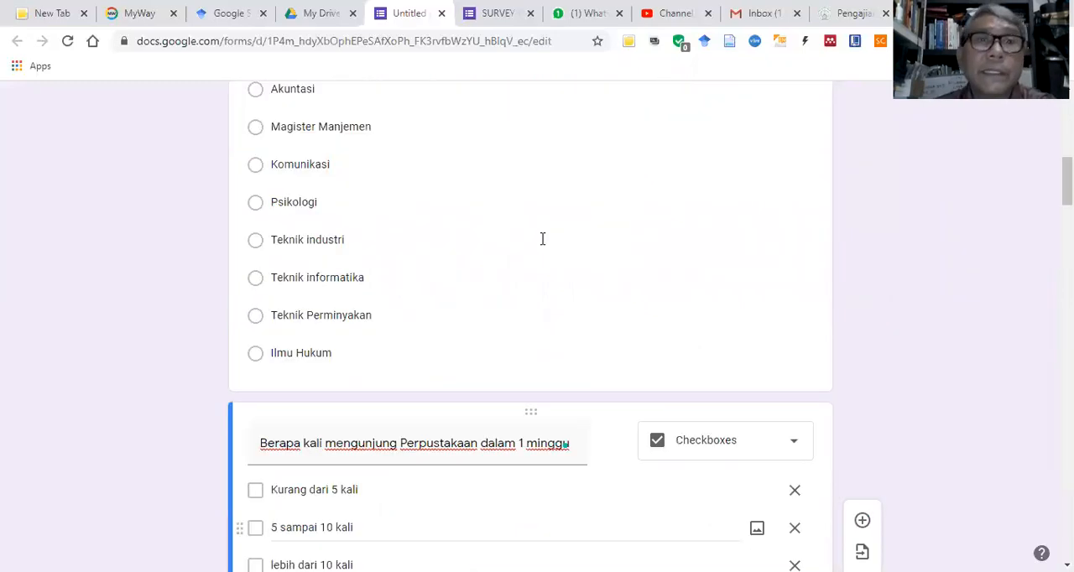
scroll(542, 233, "up", 15)
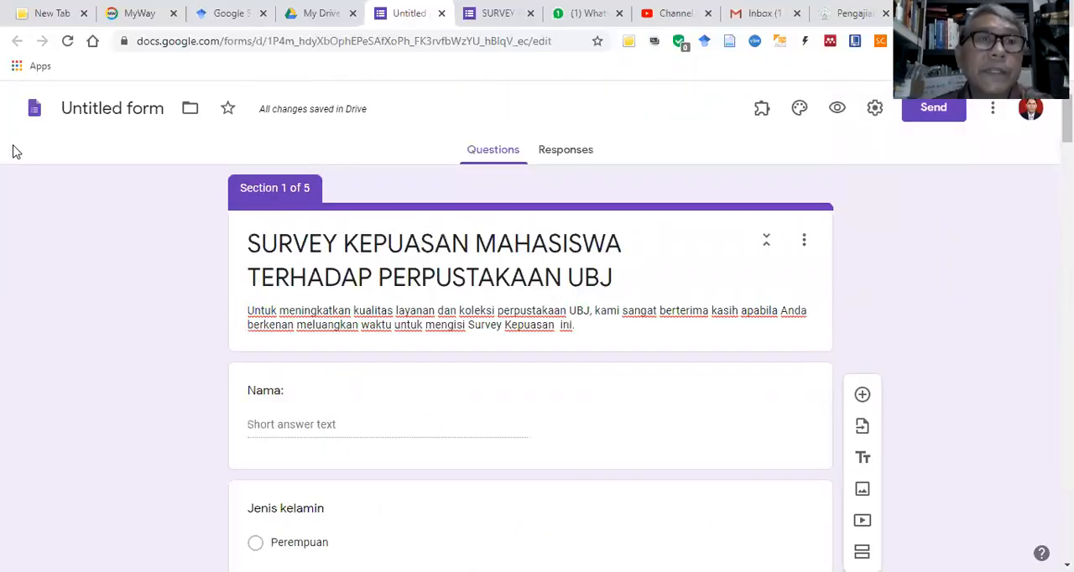
left_click(121, 106)
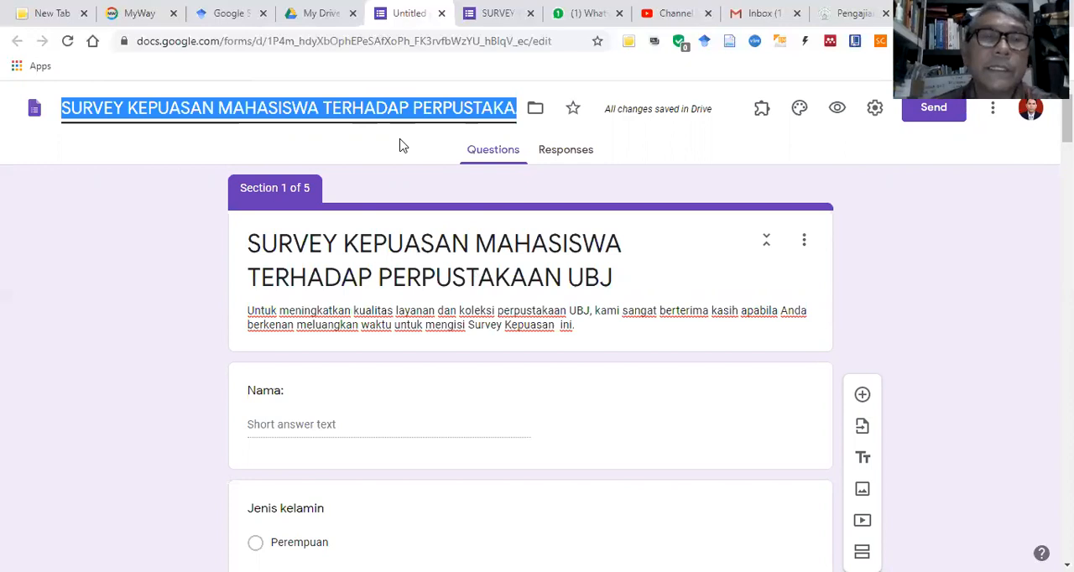
type("U")
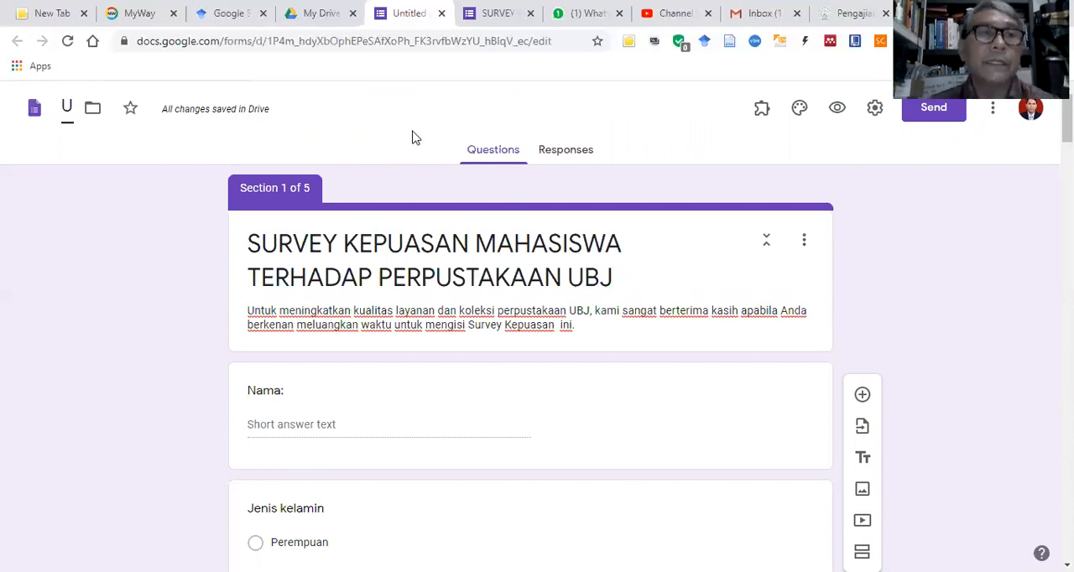
left_click(81, 108)
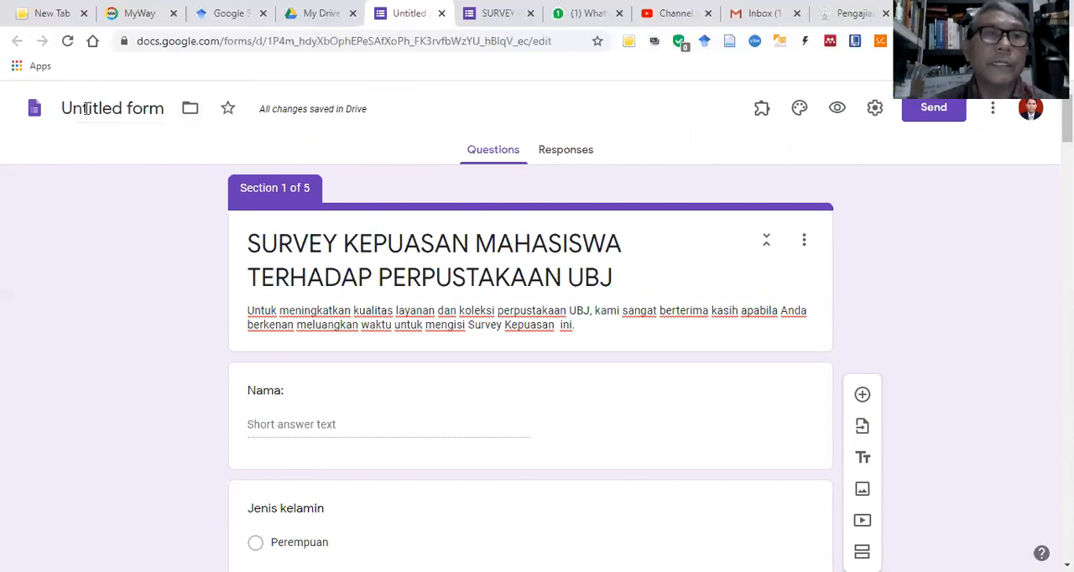
left_click(157, 109)
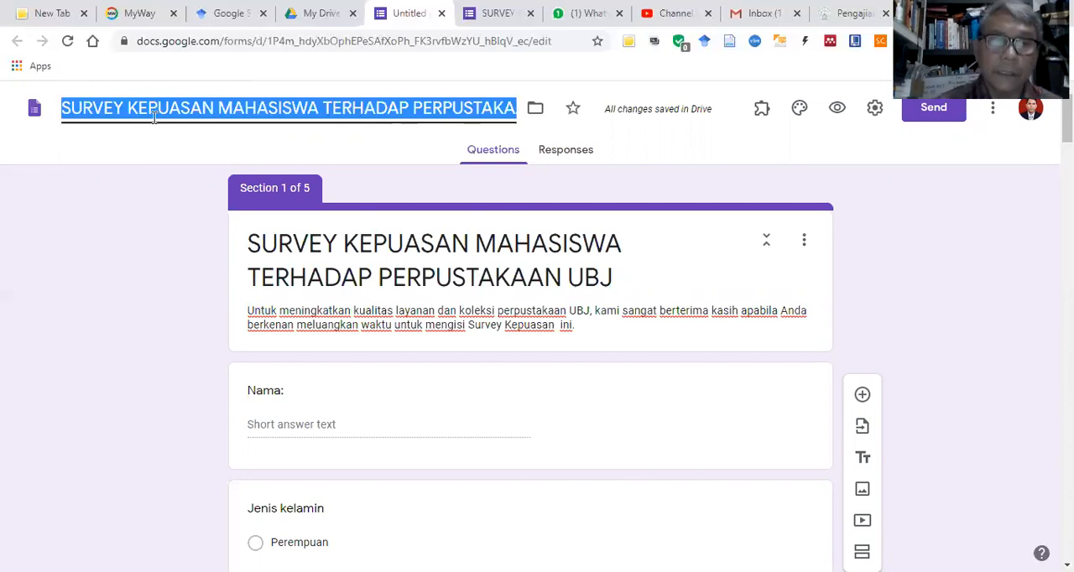
Step: Shorten the form's name to "SURVEY KEPUASAN MAHASISWA" by removing "TERHADAP PERPUSTAKAAN UBJ"
triple_click(328, 109)
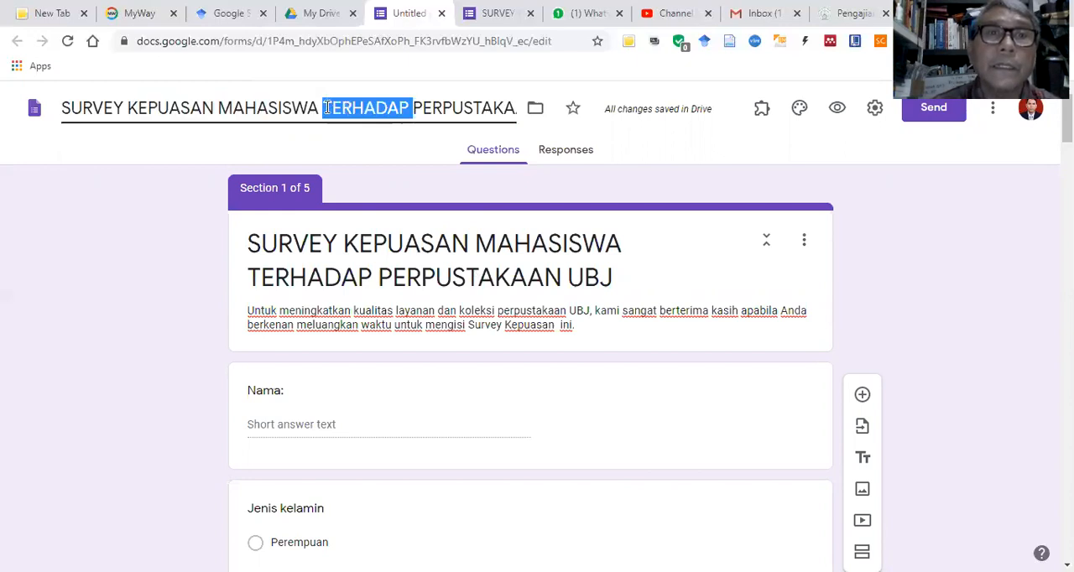
left_click(329, 109)
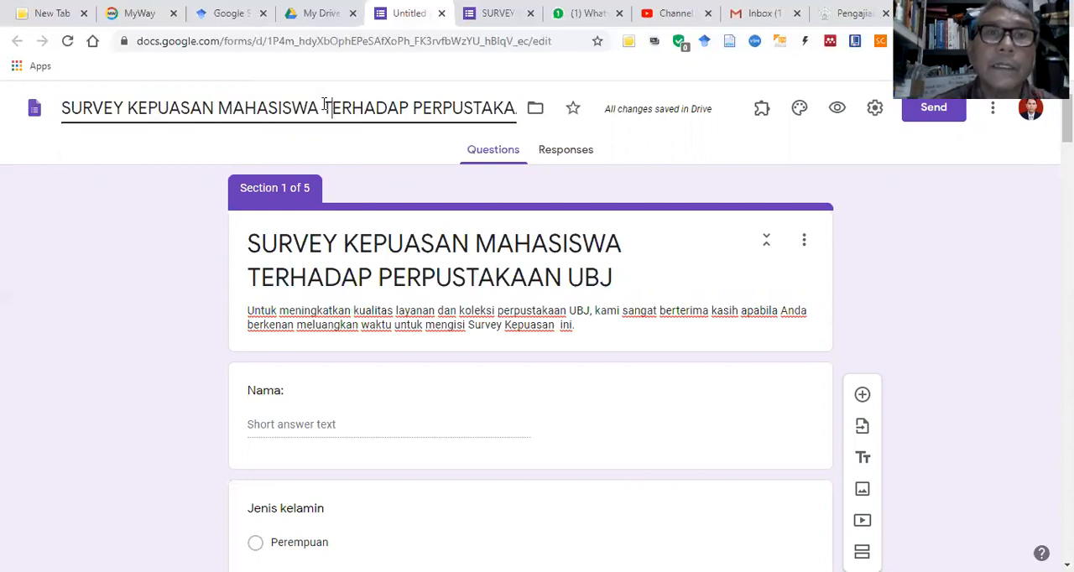
left_click_drag(323, 109, 352, 109)
left_click_drag(535, 130, 549, 125)
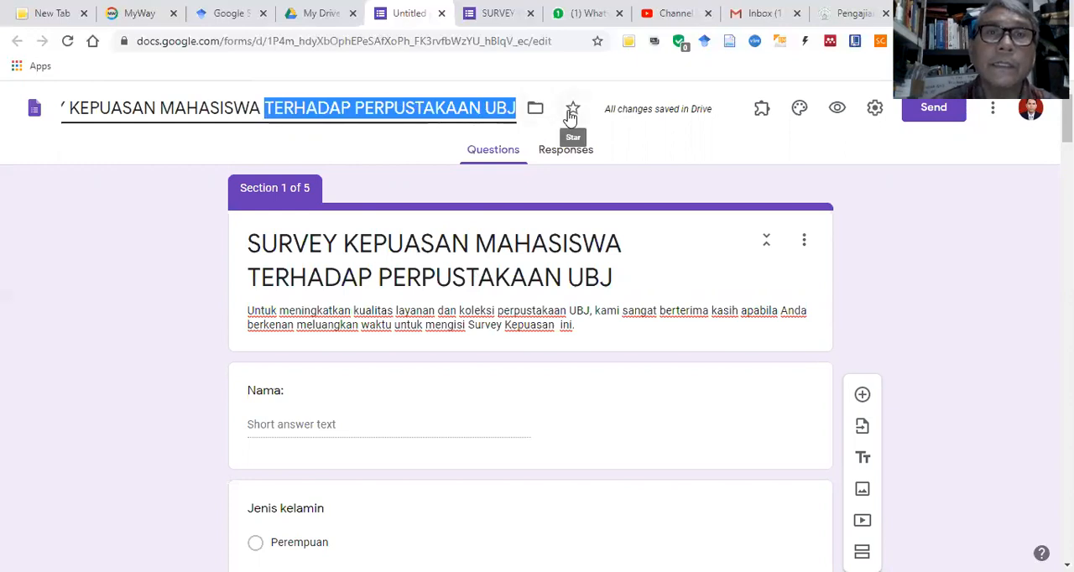
key("BackSpace")
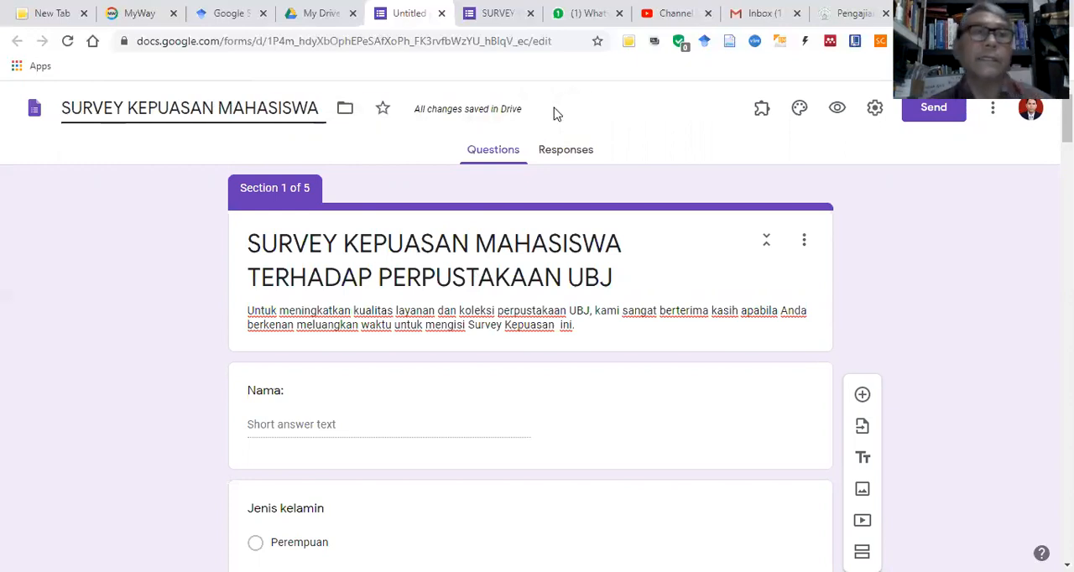
left_click(625, 406)
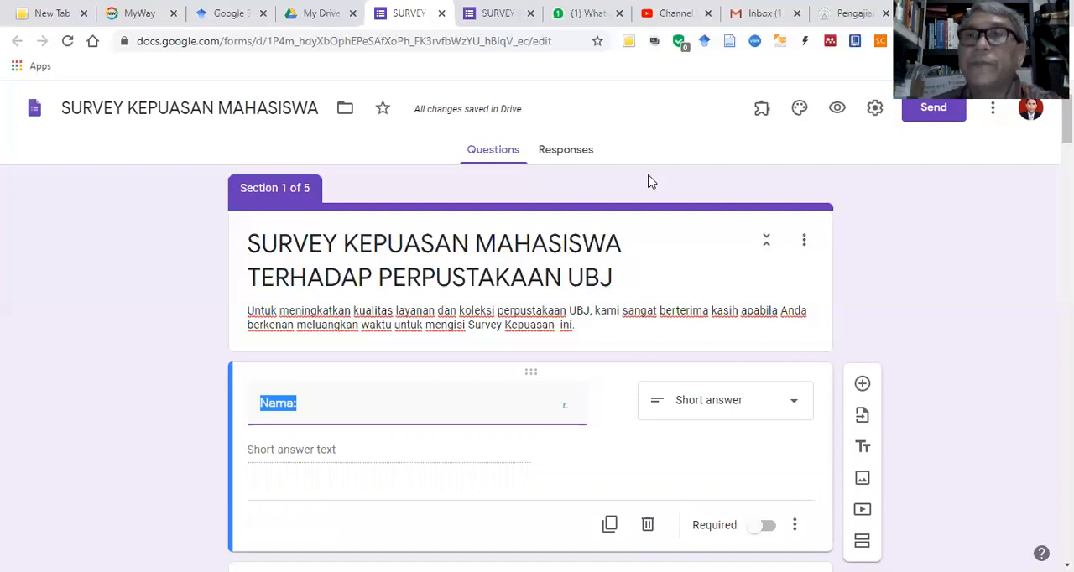
Step: Preview the form as a respondent and look over the name, Jenis kelamin and Prodi questions on its first page
left_click(838, 111)
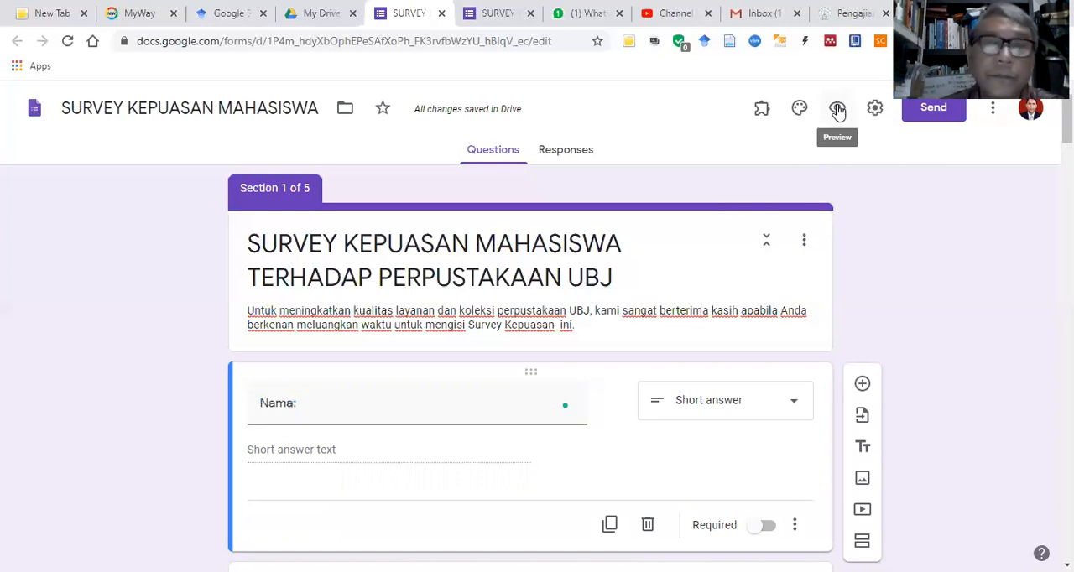
left_click(838, 110)
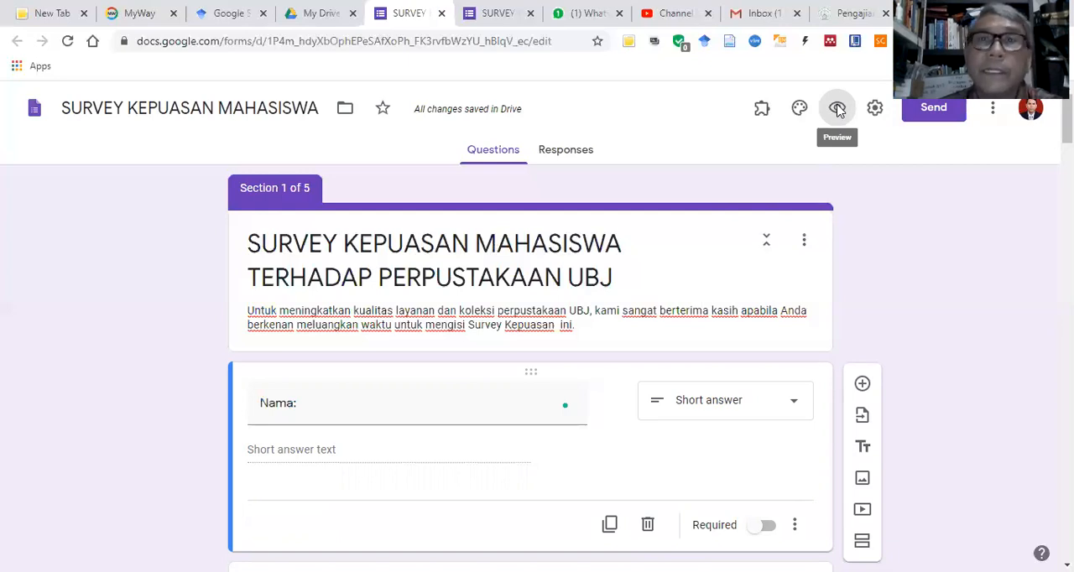
left_click(837, 111)
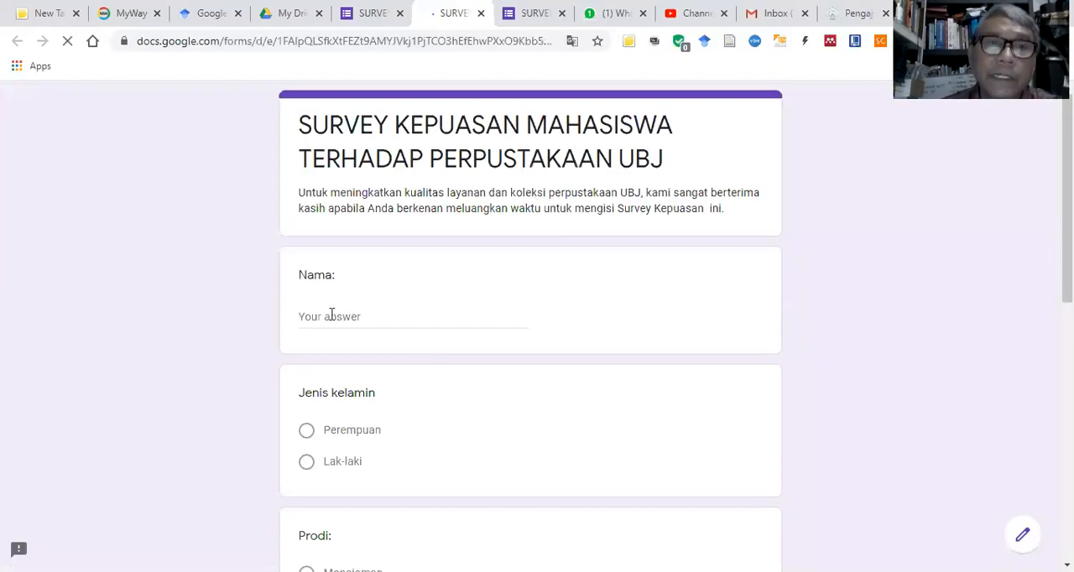
scroll(406, 323, "down", 1)
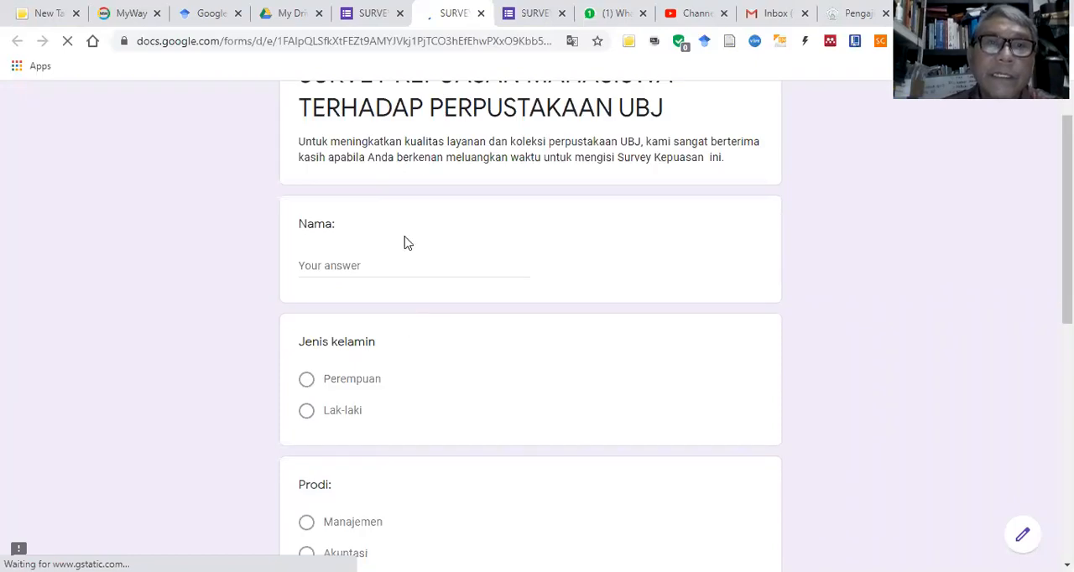
scroll(408, 242, "down", 2)
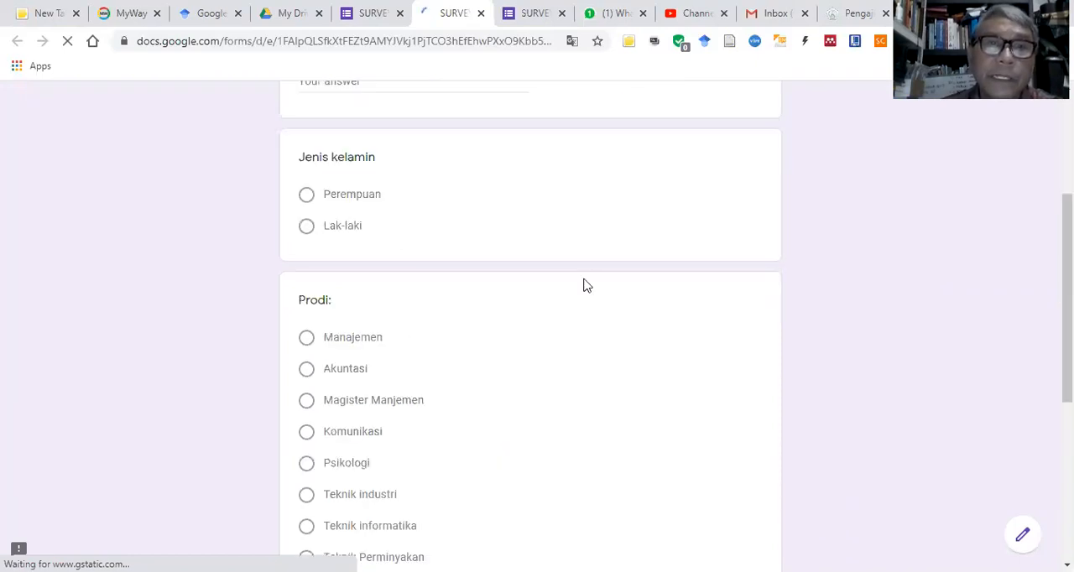
scroll(584, 283, "up", 3)
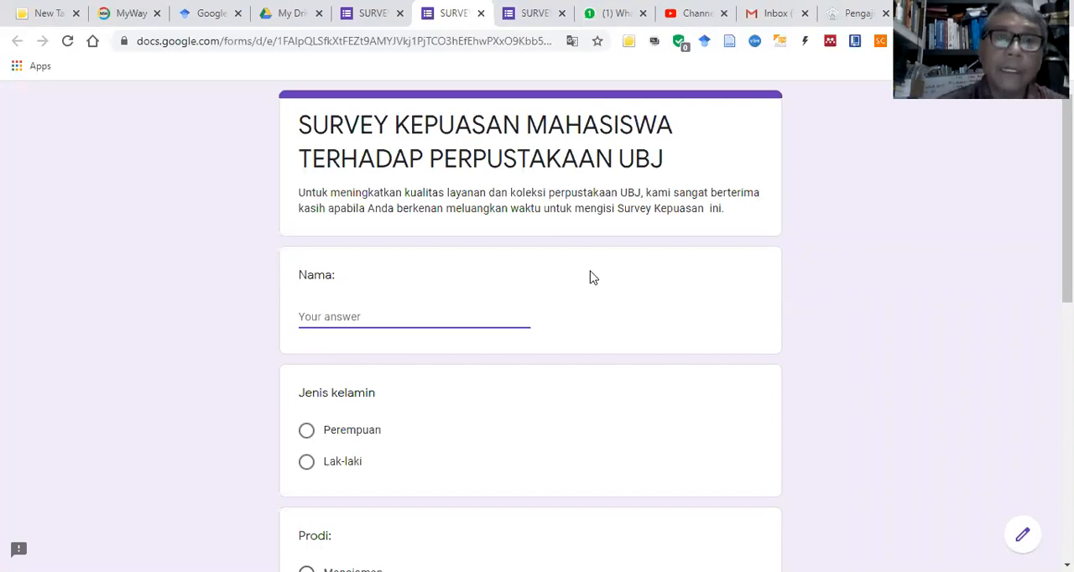
Step: Fill in the respondent's name, select "Lak-laki" for Jenis kelamin and choose a study program under Prodi
type("ali")
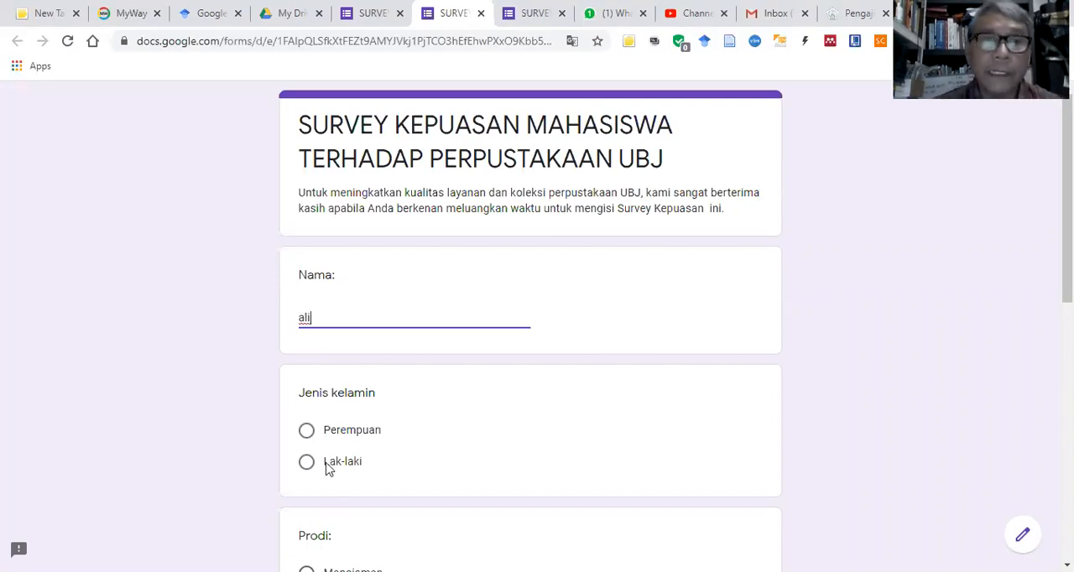
left_click(307, 467)
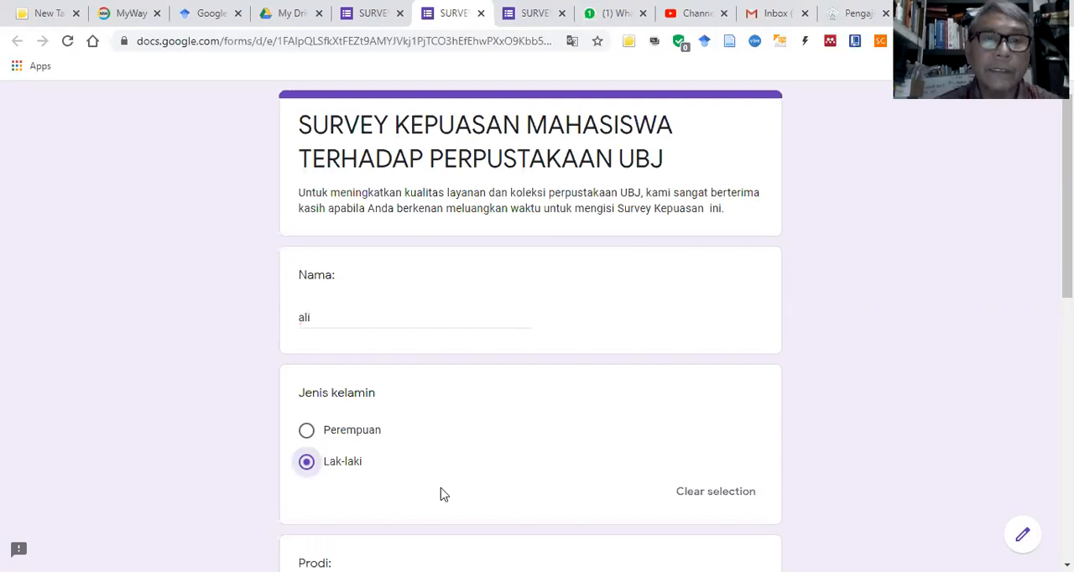
scroll(436, 444, "down", 3)
scroll(377, 344, "down", 1)
left_click(309, 290)
Step: Answer the weekly library visit question with "5 sampai 10 kali" and continue to section A
scroll(468, 374, "down", 4)
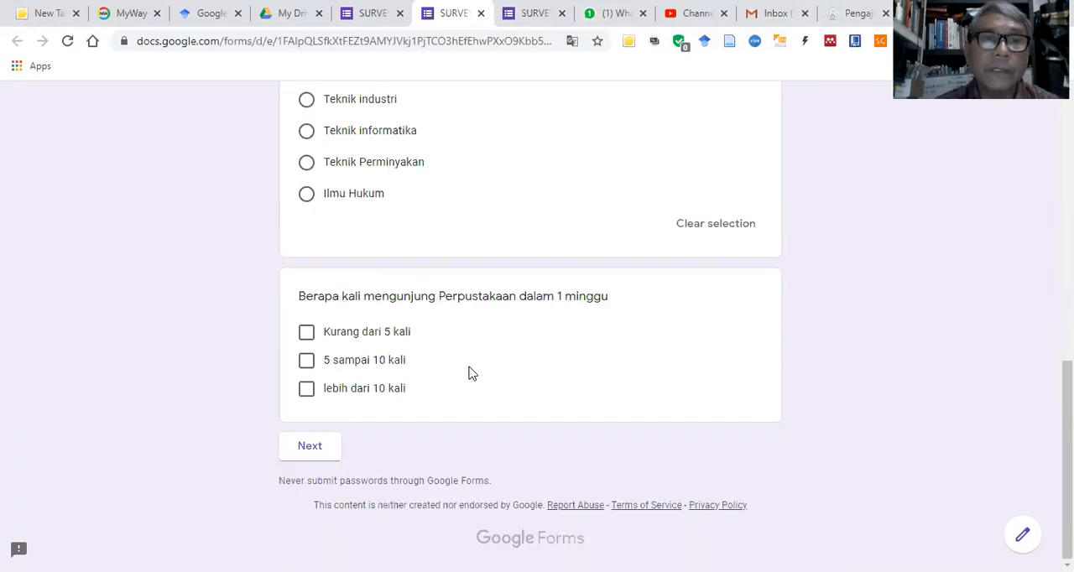
left_click(312, 367)
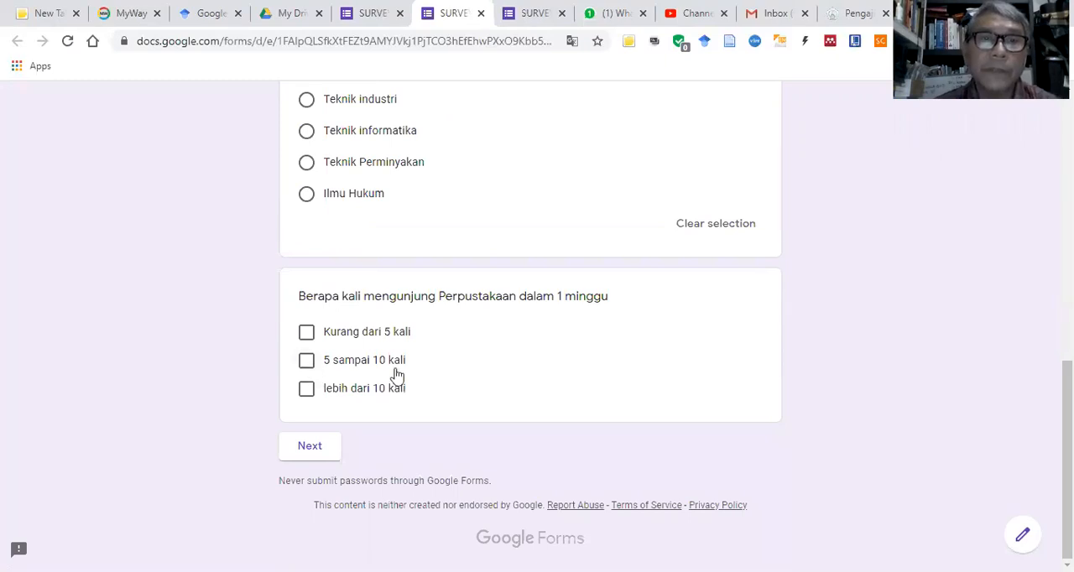
left_click(319, 449)
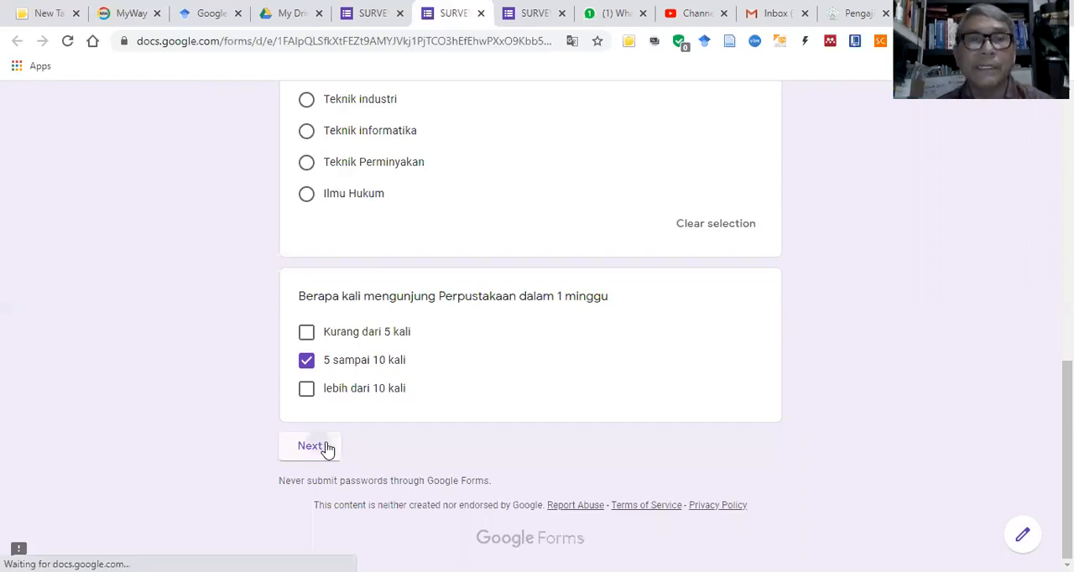
left_click(304, 450)
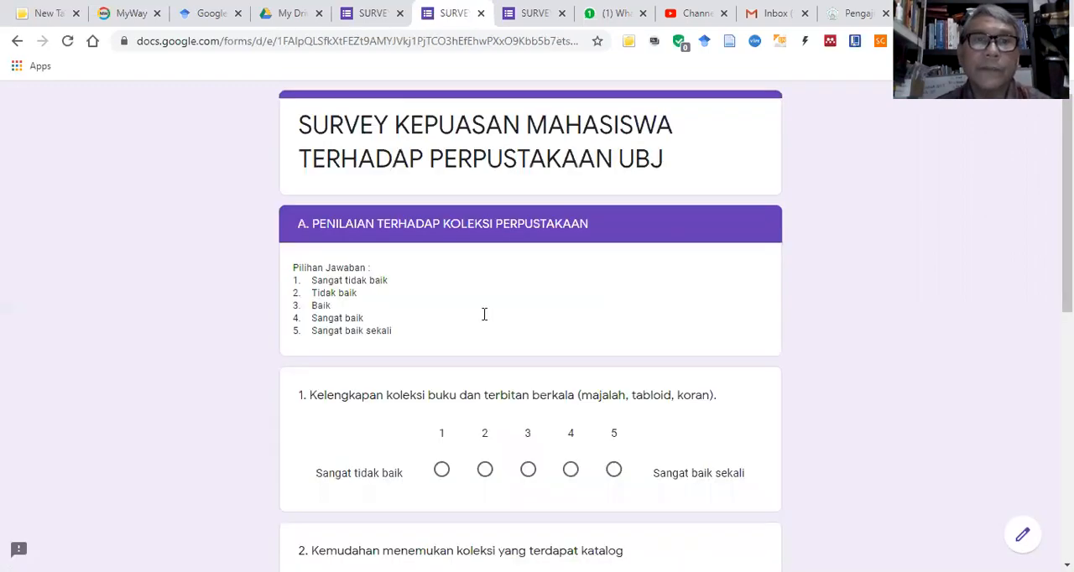
Step: In section A, rate collection completeness (question 1) 3 and ease of finding collections in the catalogue (question 2) 4
scroll(483, 314, "down", 3)
scroll(463, 336, "up", 3)
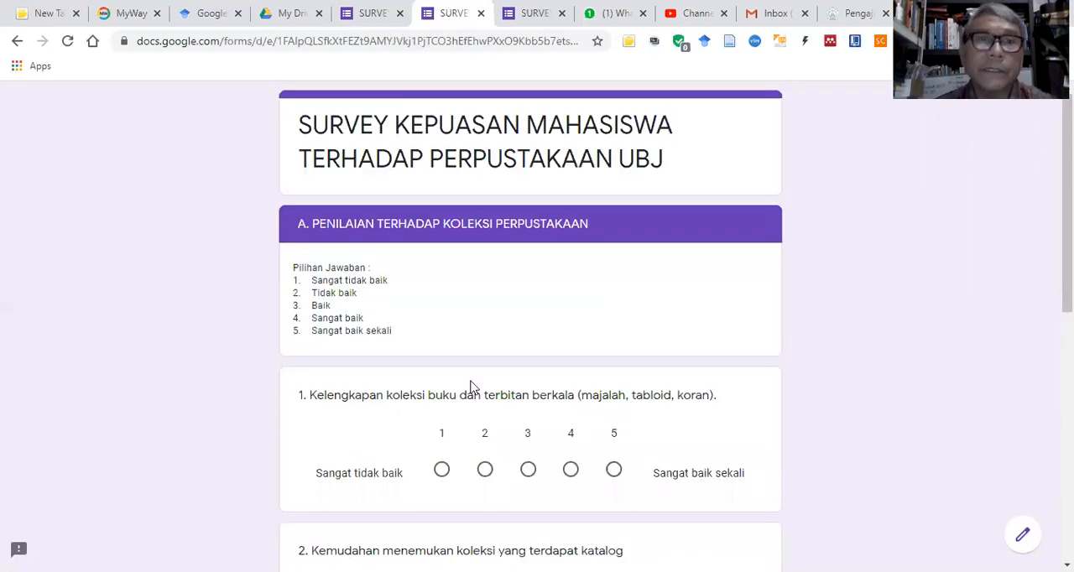
left_click(527, 471)
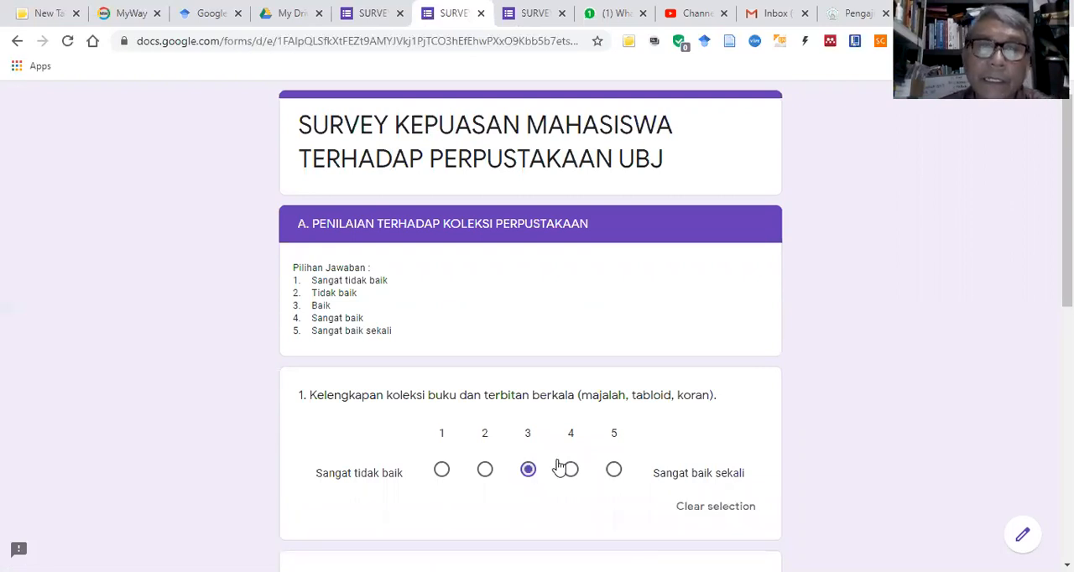
scroll(572, 343, "down", 4)
left_click(570, 340)
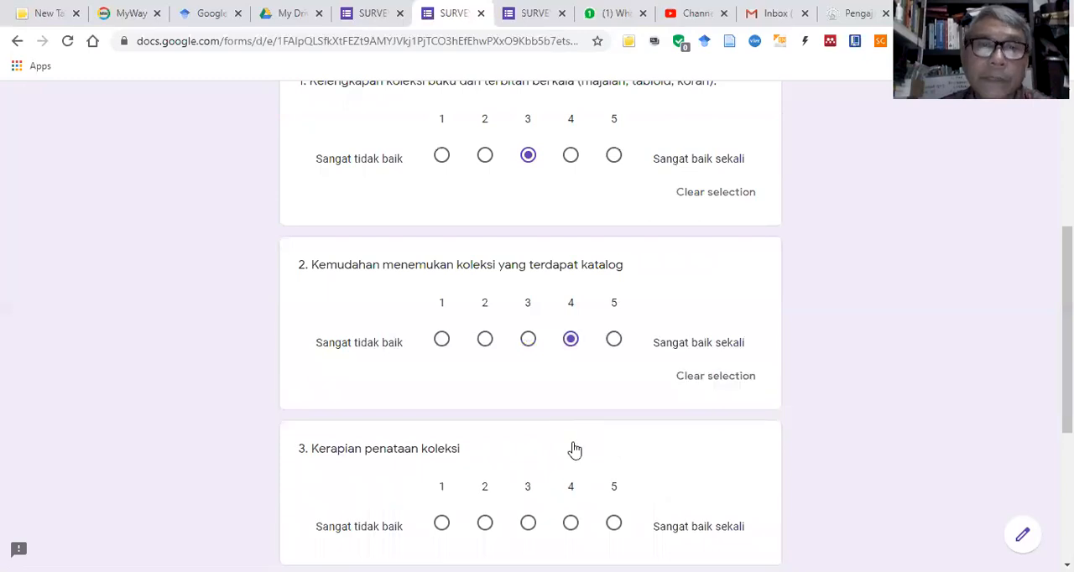
Step: Rate "Kerapian penataan koleksi" 4, answer "Kondisi fisik koleksi" and continue to the next section of the survey
scroll(575, 451, "down", 1)
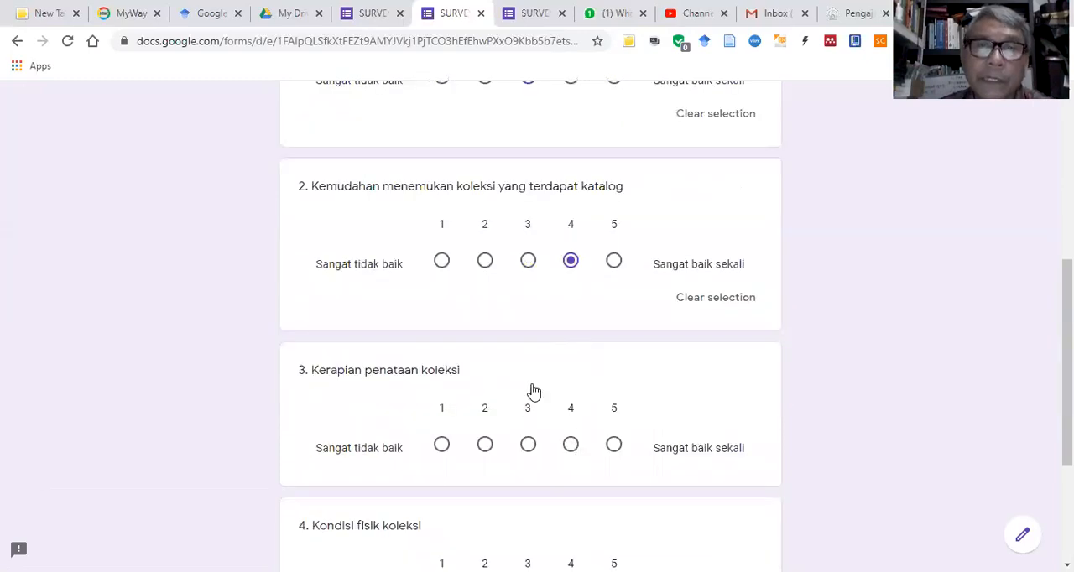
left_click(571, 445)
scroll(532, 391, "down", 3)
scroll(530, 393, "down", 1)
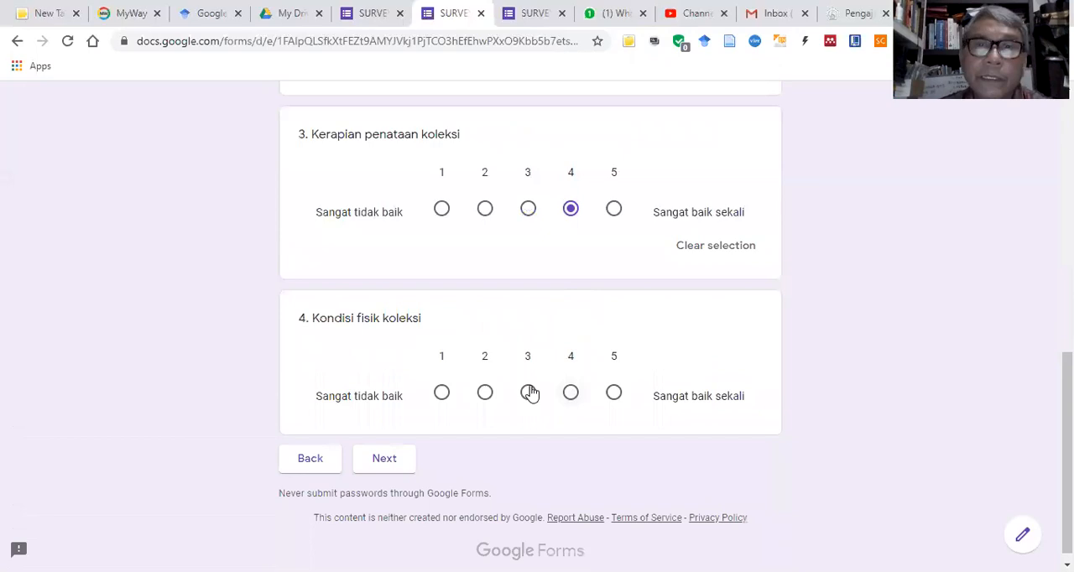
left_click(389, 487)
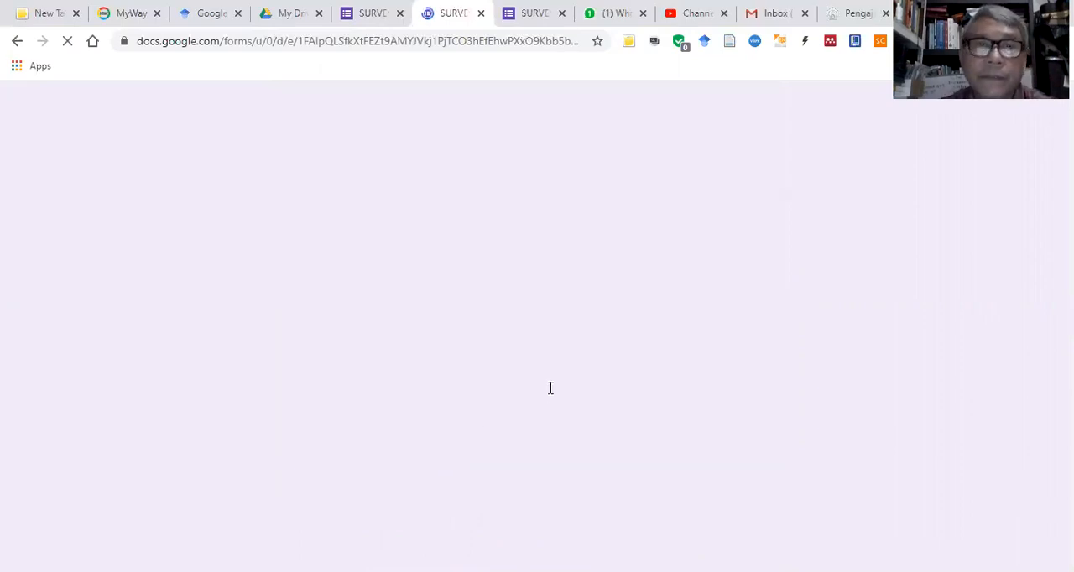
Step: Rate the five reading-room and facility questions: 3 for questions 1 and 2, 4 for question 3, and 3 for questions 4 and 5
scroll(533, 327, "down", 1)
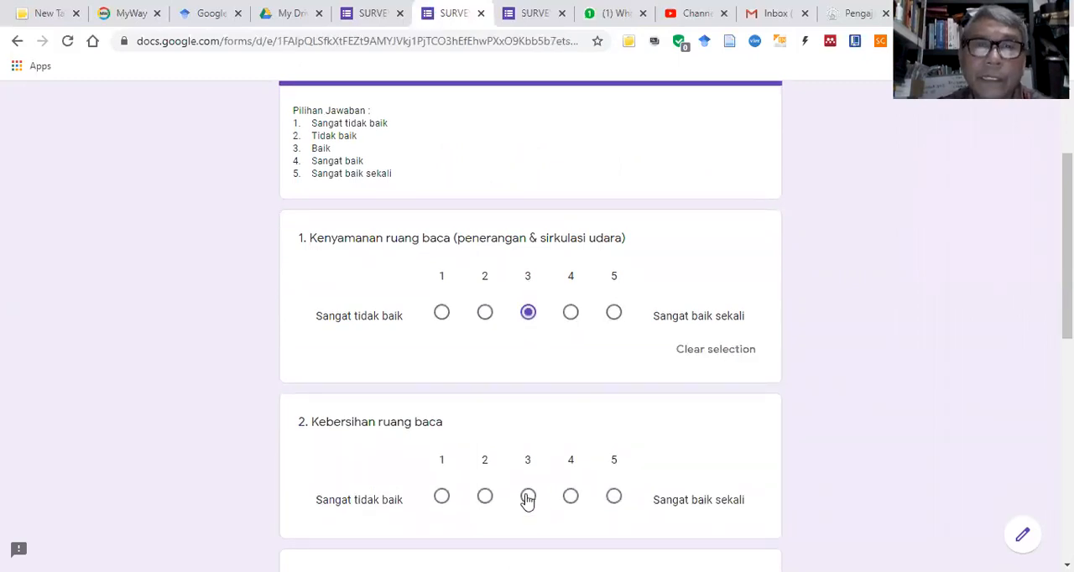
scroll(552, 467, "down", 3)
left_click(570, 446)
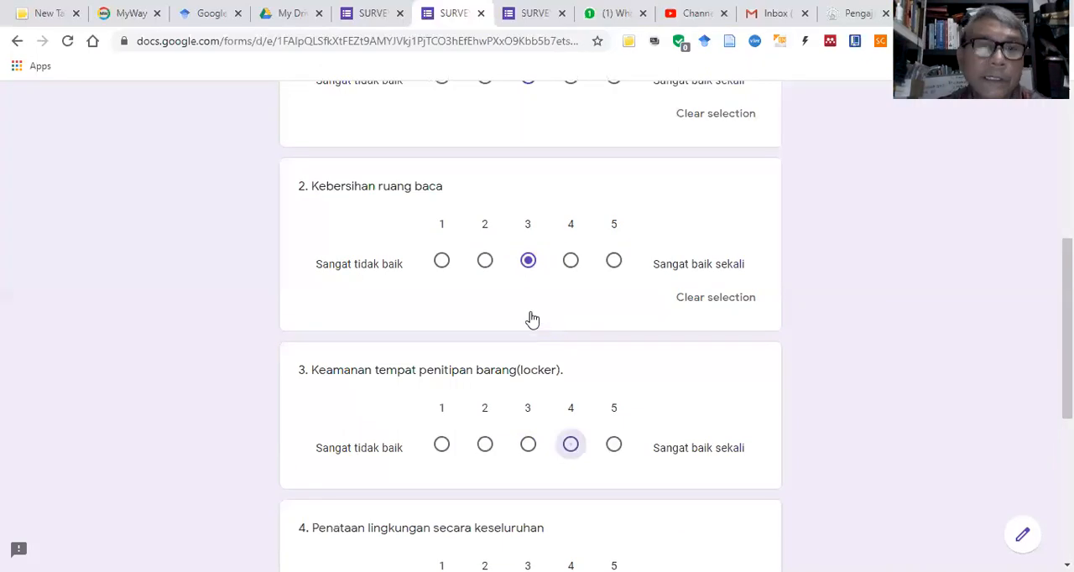
scroll(532, 319, "down", 3)
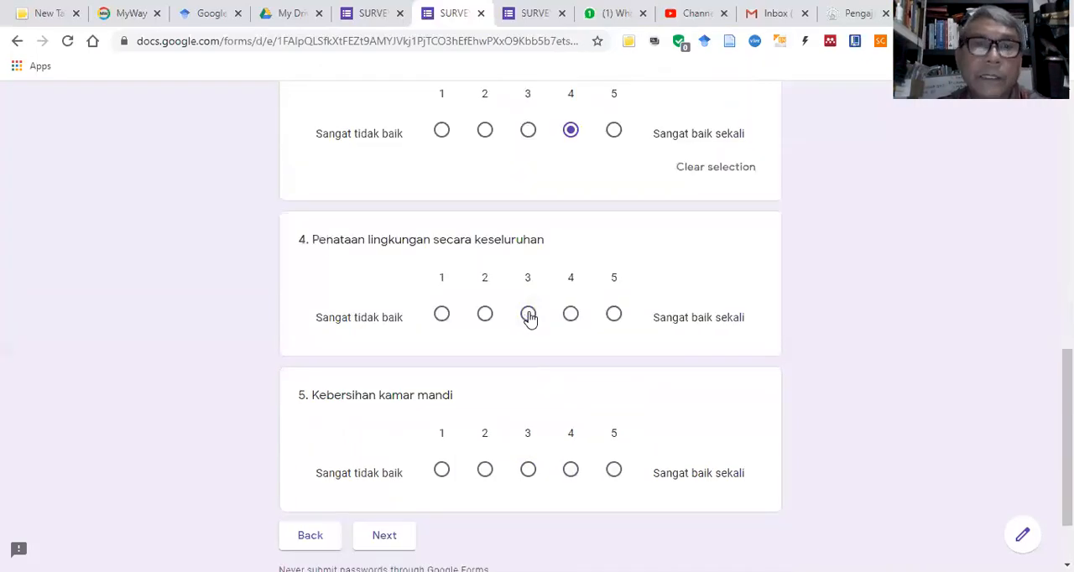
left_click(531, 497)
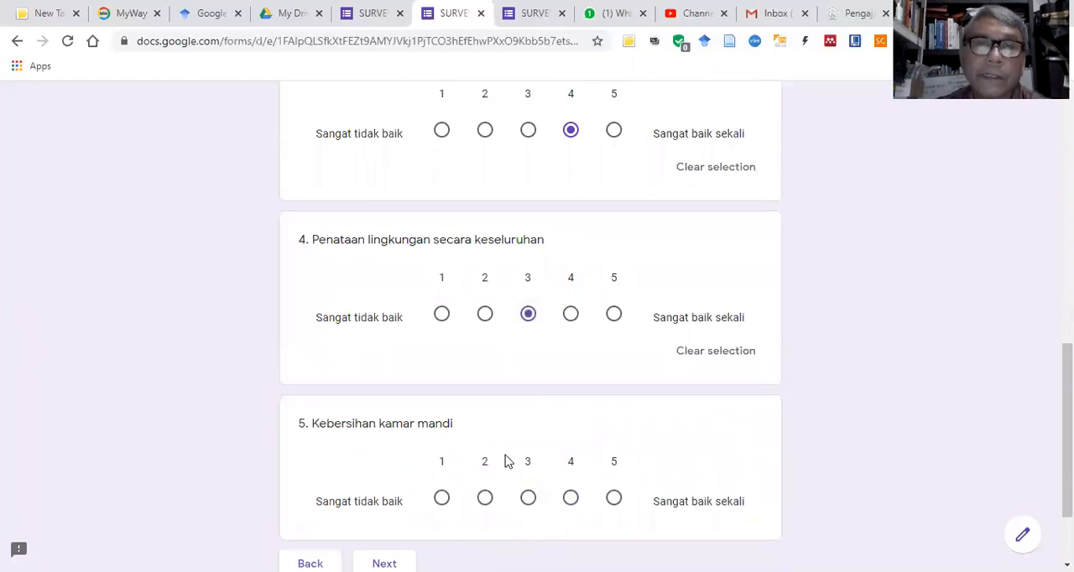
scroll(390, 453, "down", 2)
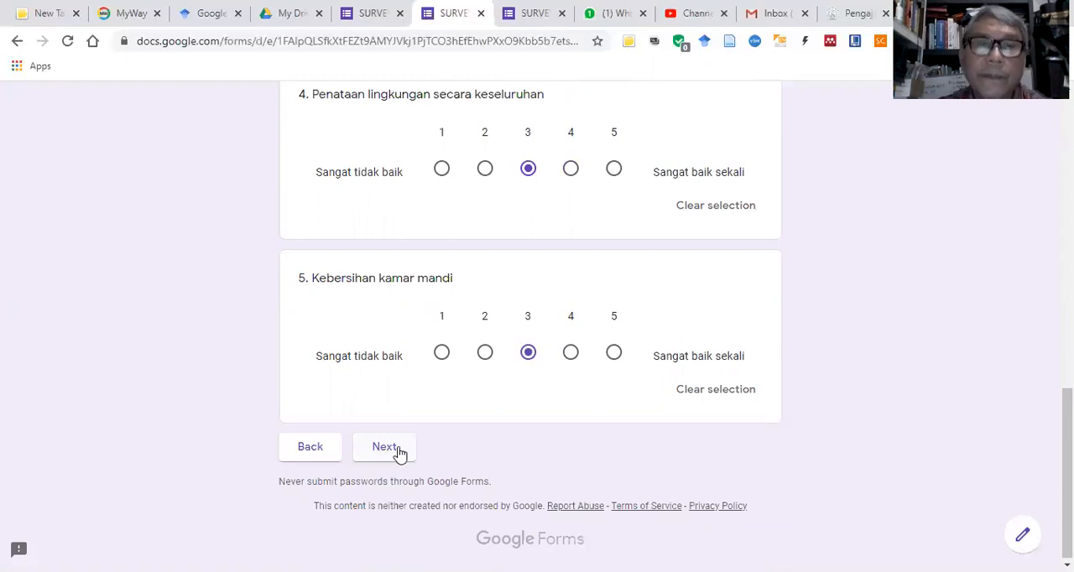
Step: Continue to section C and rate staff friendliness (question 1) 2 and speed of service (question 2) 3
left_click(400, 449)
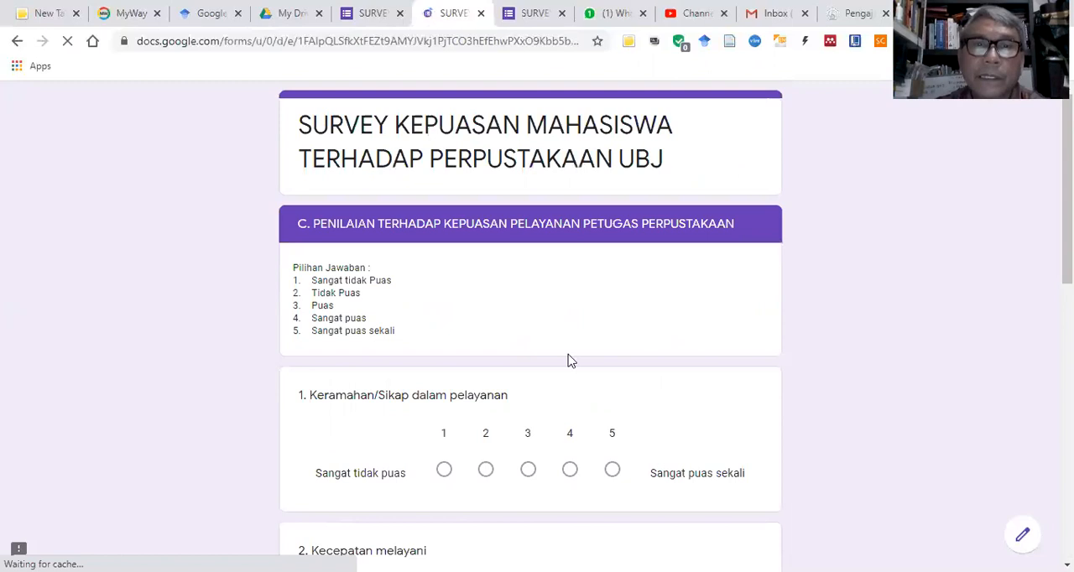
scroll(537, 507, "down", 1)
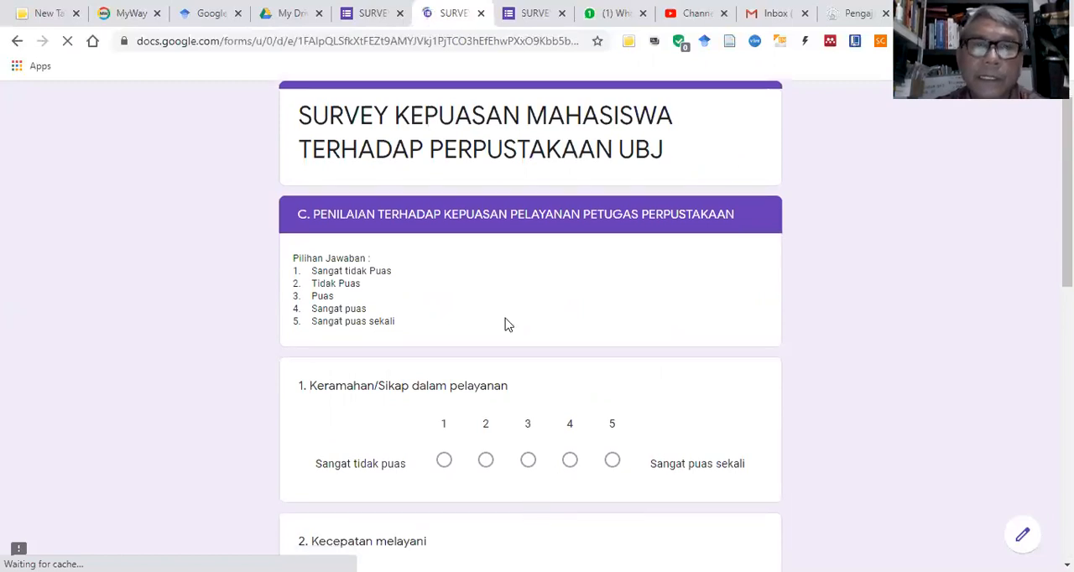
scroll(541, 507, "down", 2)
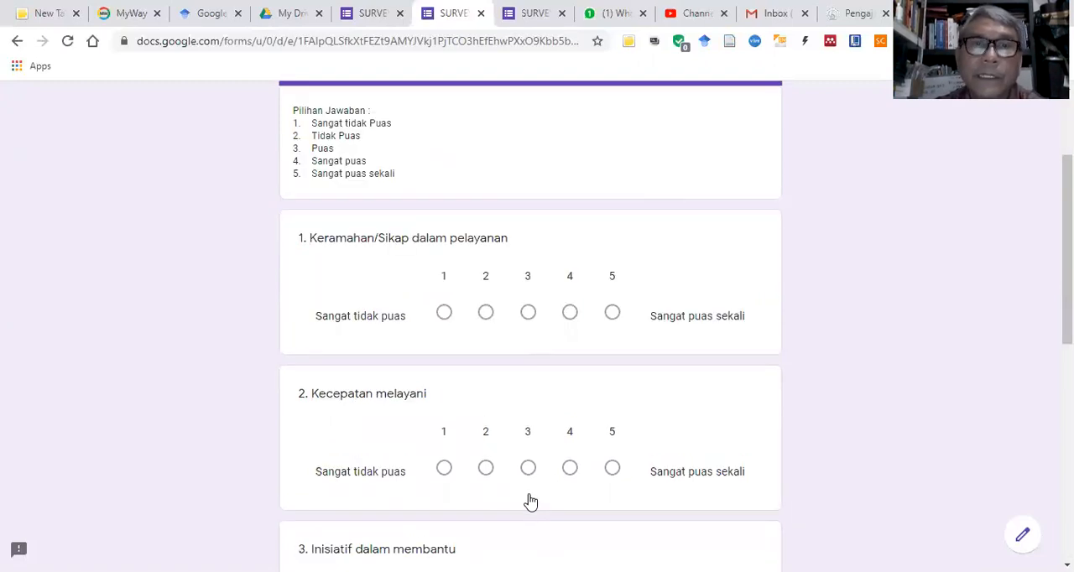
left_click(486, 312)
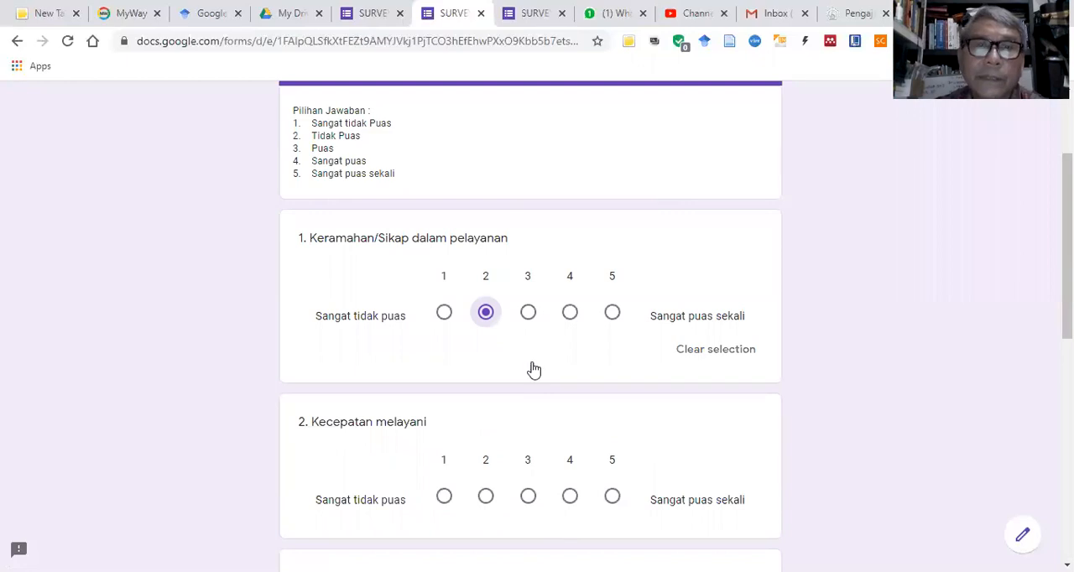
left_click(528, 496)
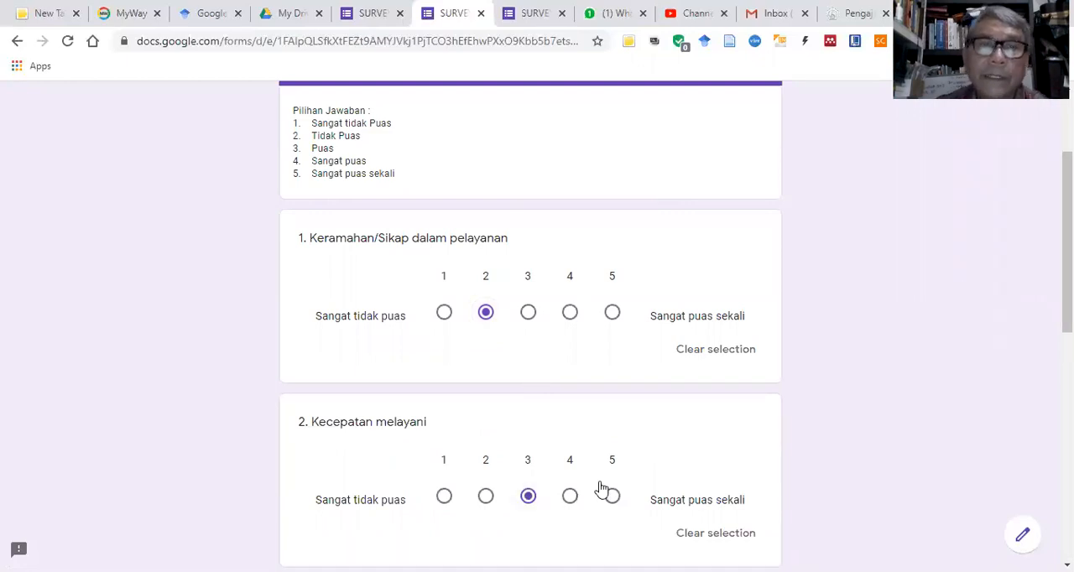
Step: Rate "Inisiatif dalam membantu" 3, "Penguasaan terhadap koleksi perpustakaan" 4 and "Pelayanan keseluruhan" 3, and proceed to submit the response
scroll(599, 491, "down", 3)
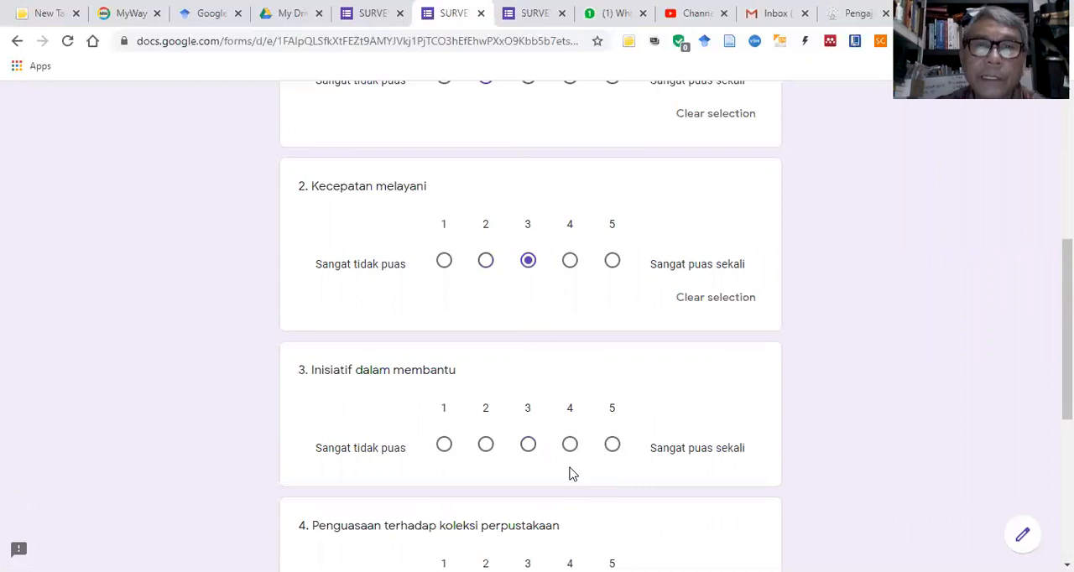
scroll(570, 474, "down", 1)
scroll(571, 474, "down", 1)
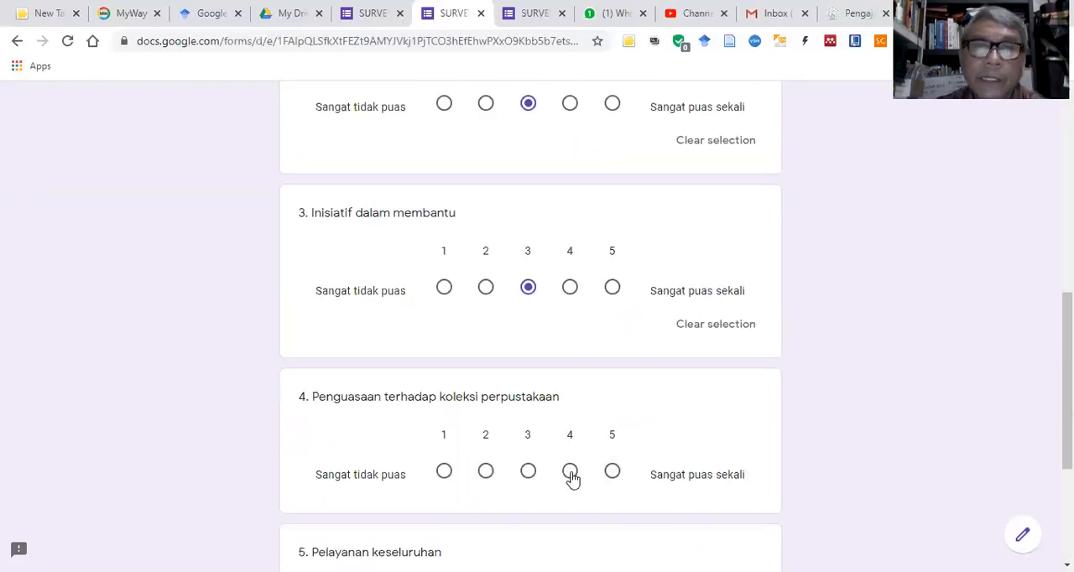
left_click(572, 477)
scroll(560, 527, "down", 2)
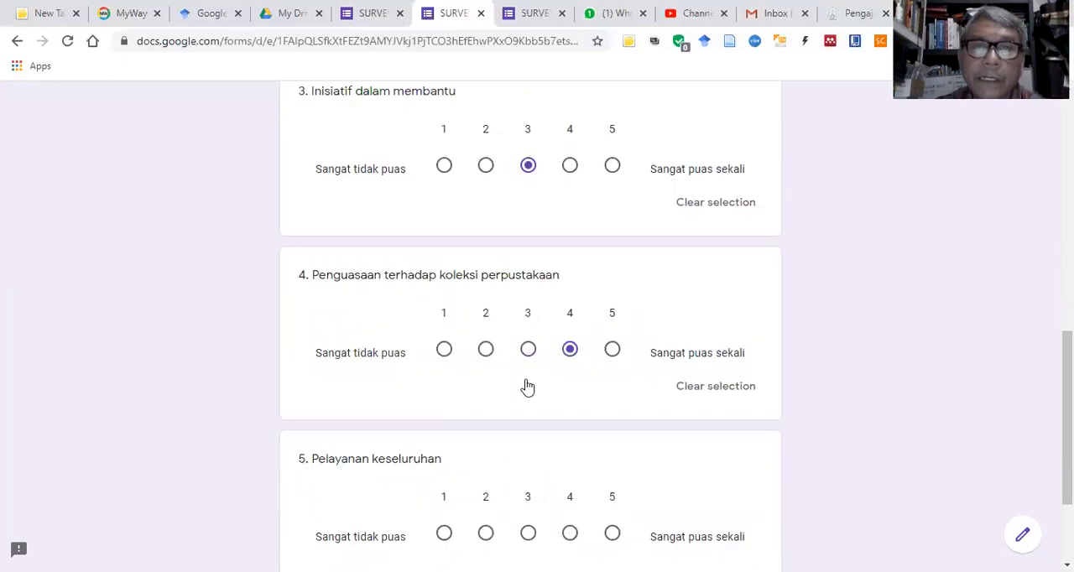
scroll(392, 484, "down", 2)
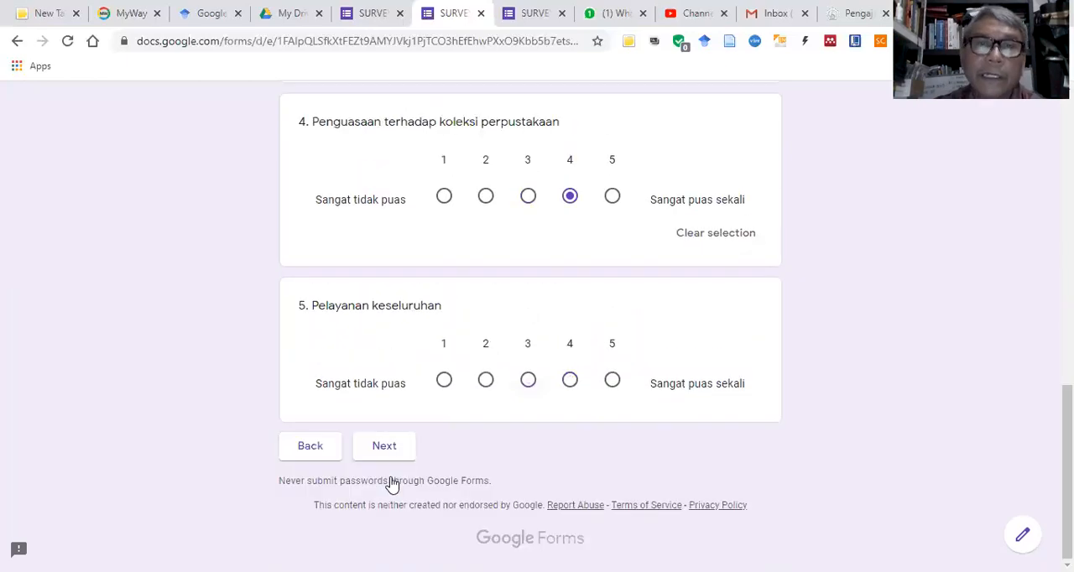
left_click(528, 379)
left_click(401, 478)
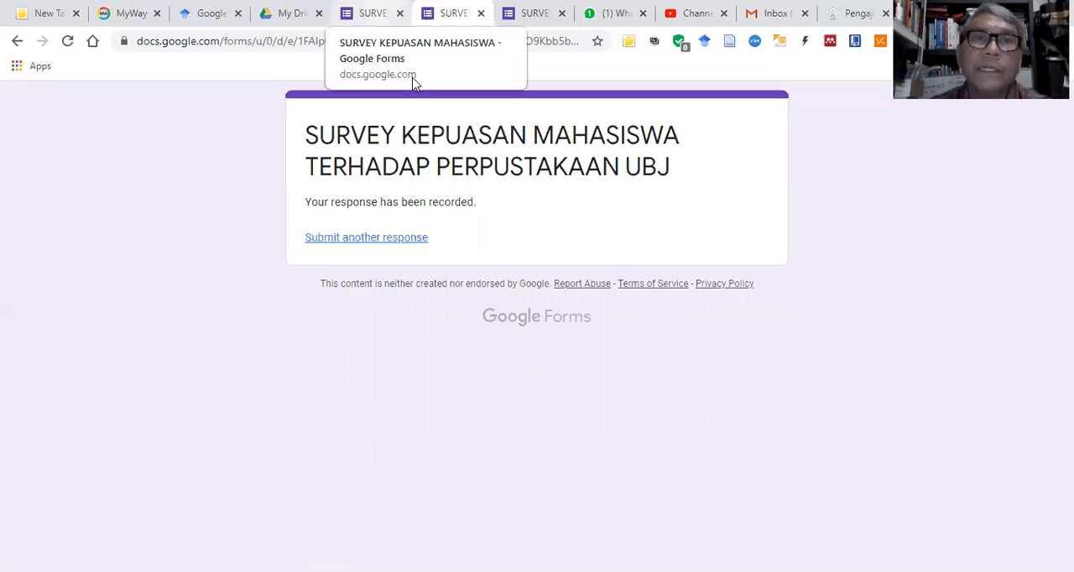
Step: Return to the form editor and examine the response summary, from the respondent details through the rating charts of sections A to C
left_click(374, 14)
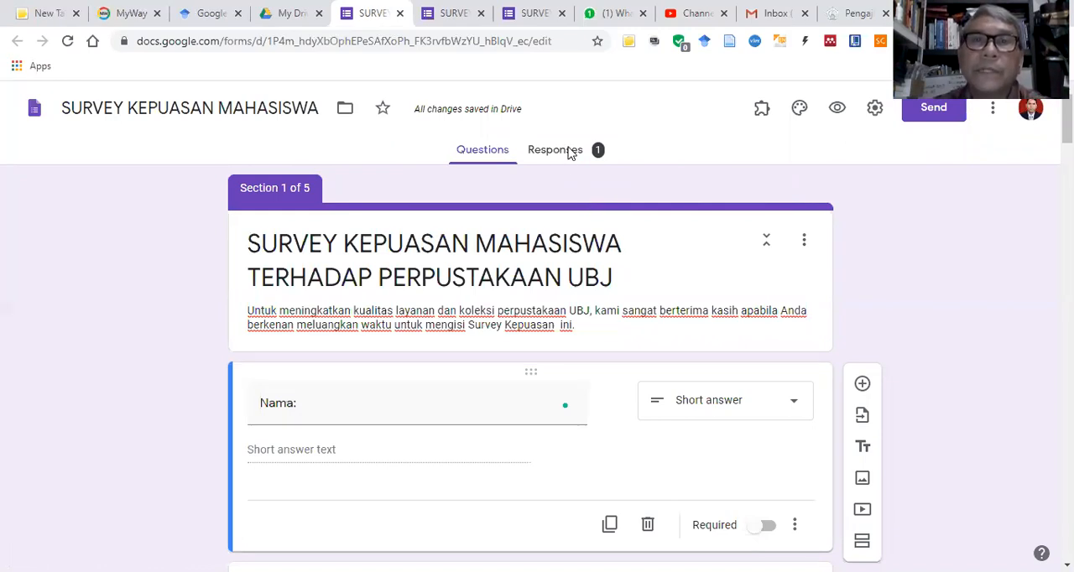
left_click(571, 156)
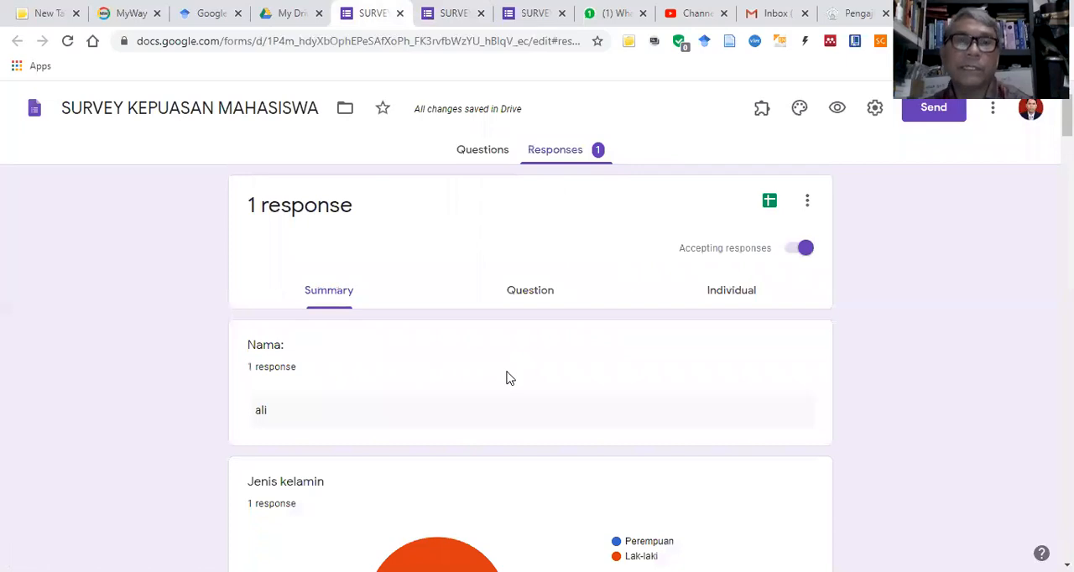
scroll(505, 376, "down", 4)
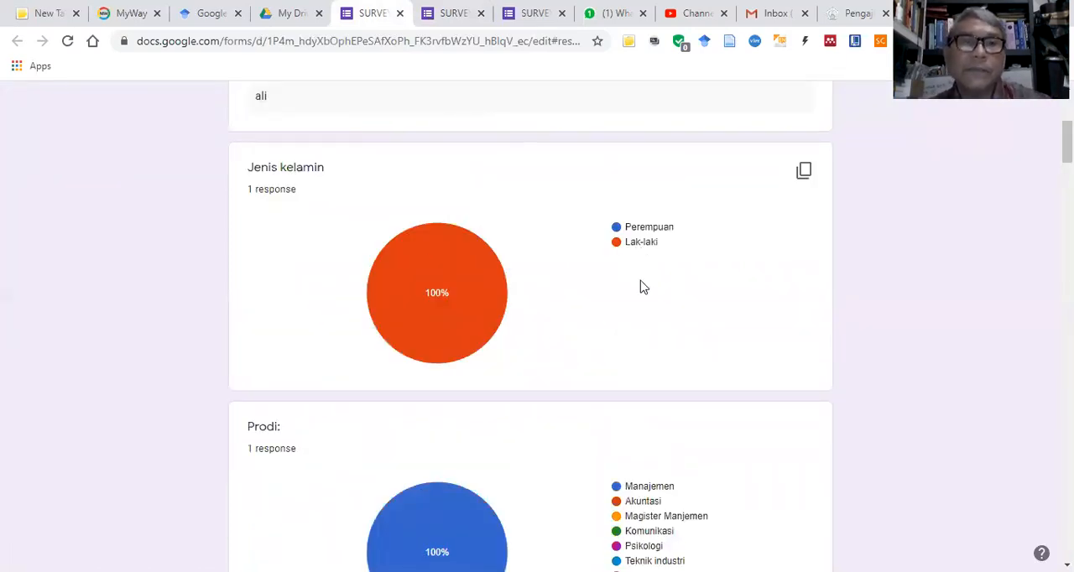
scroll(642, 286, "down", 3)
scroll(642, 285, "down", 2)
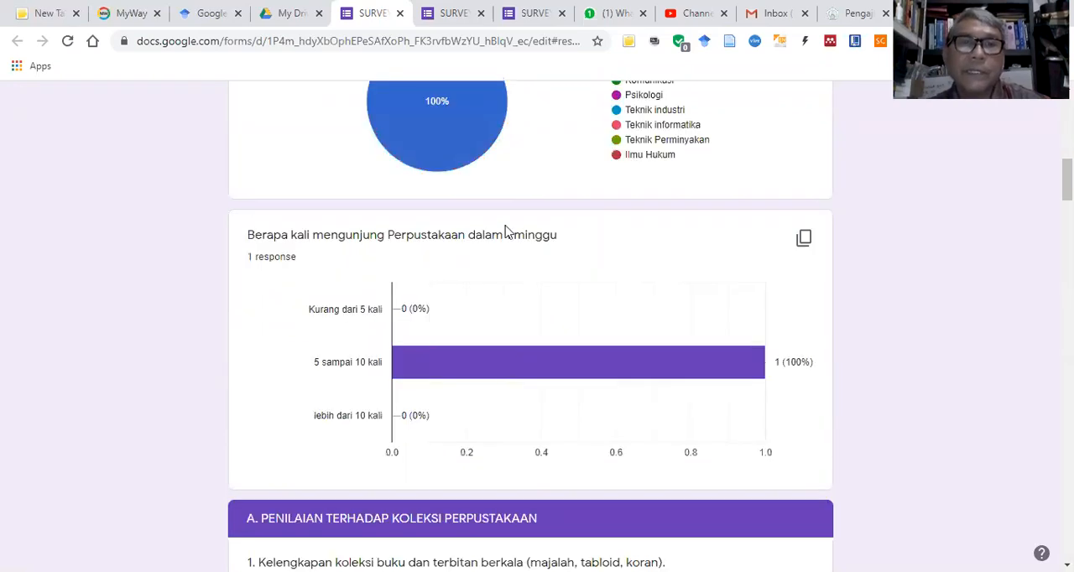
scroll(587, 285, "down", 1)
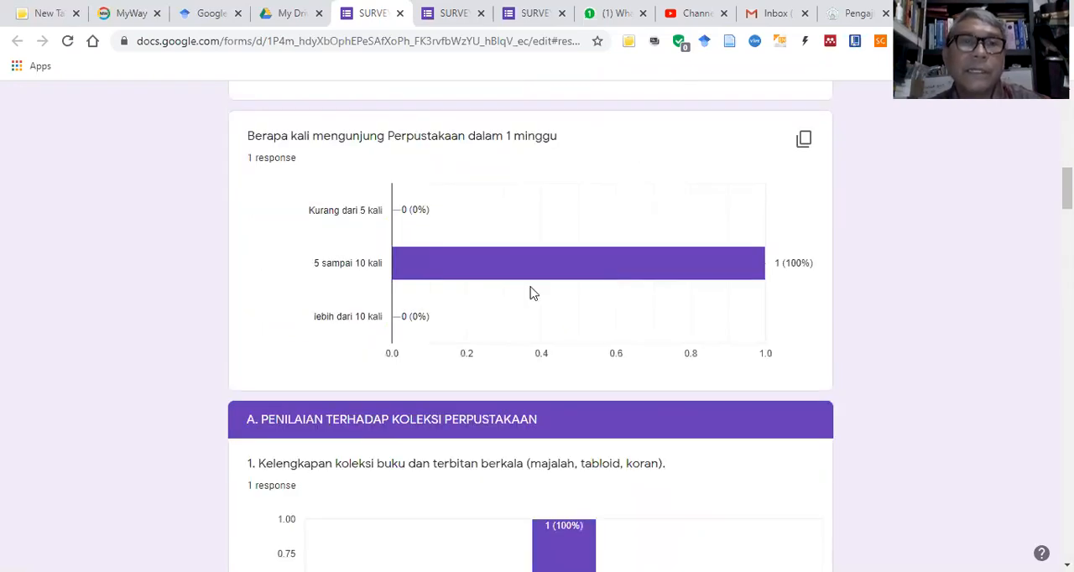
scroll(503, 269, "down", 3)
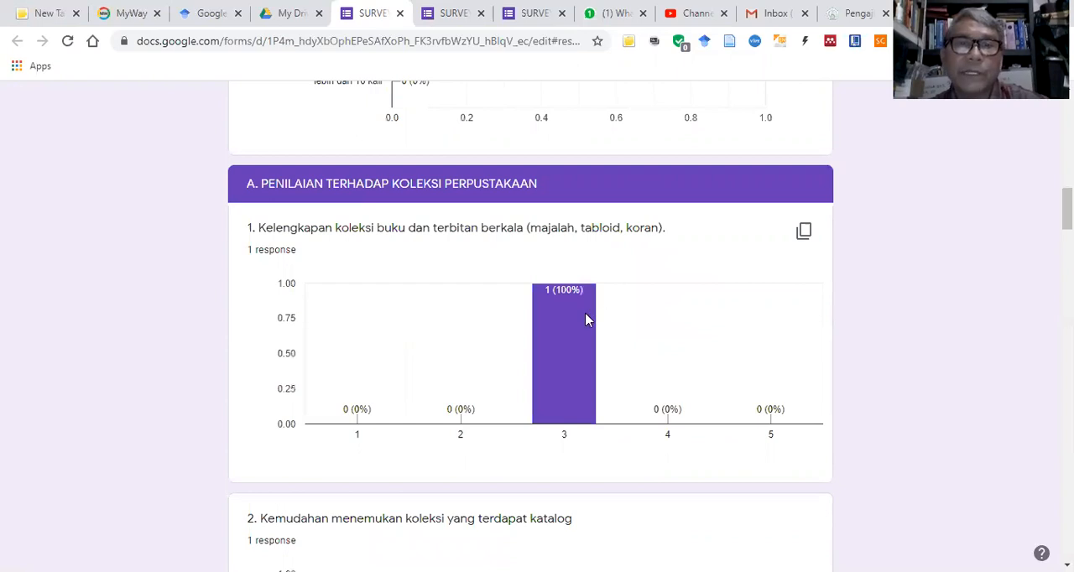
scroll(584, 317, "down", 3)
scroll(736, 295, "down", 1)
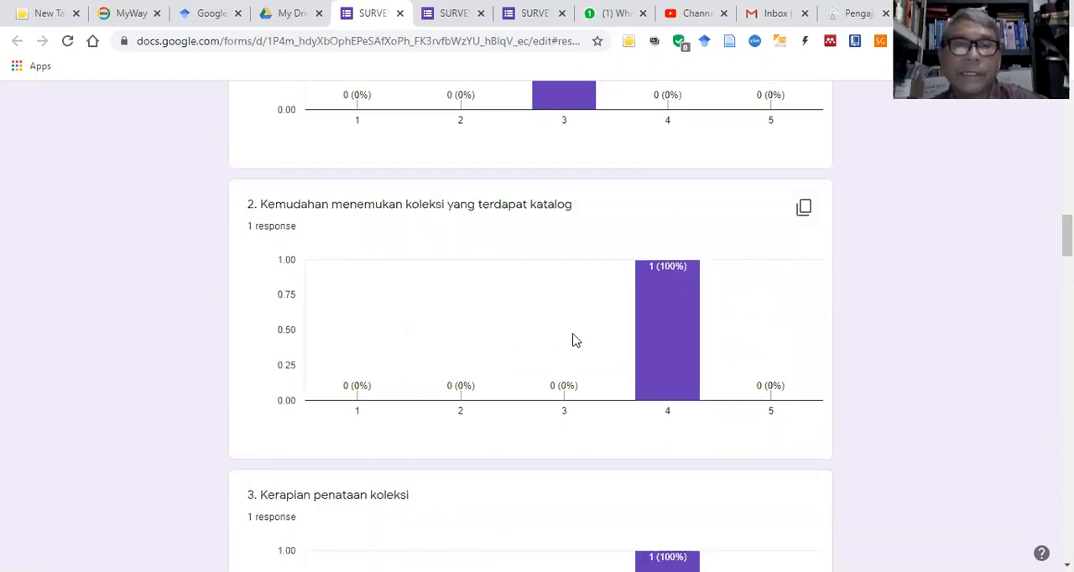
scroll(573, 340, "down", 5)
scroll(525, 339, "down", 8)
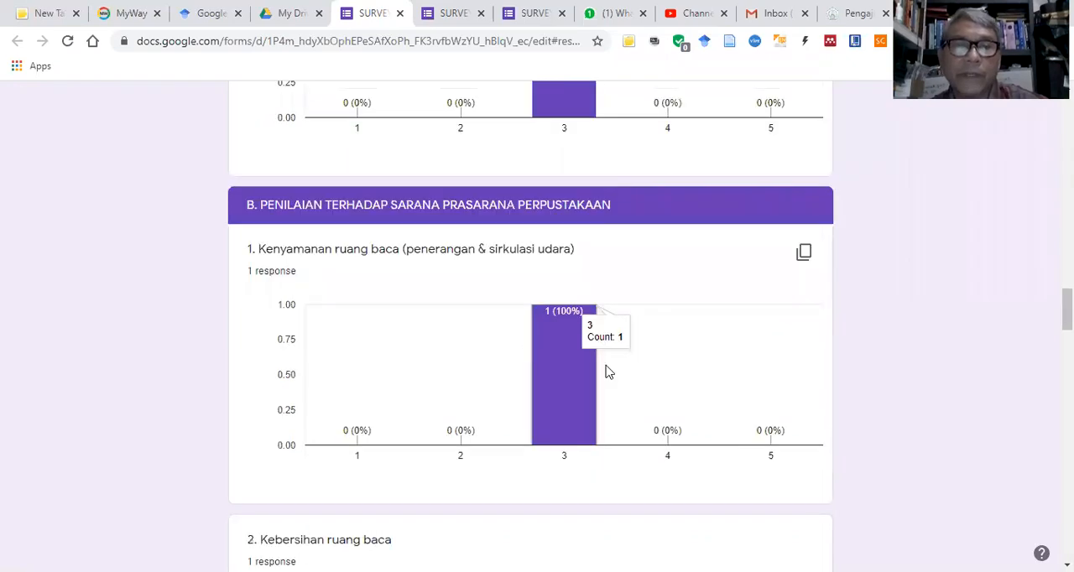
scroll(613, 364, "down", 4)
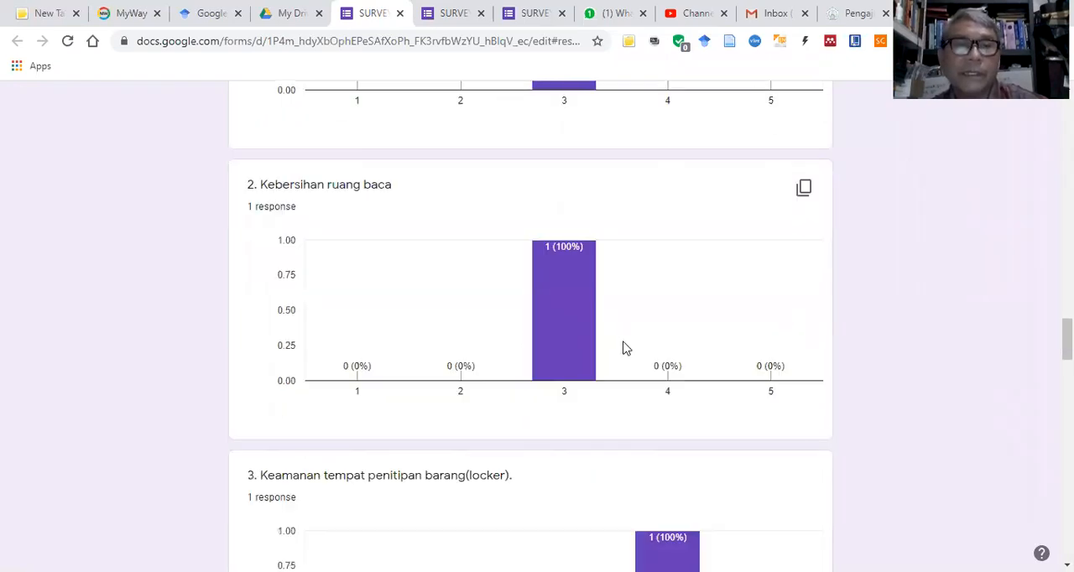
scroll(636, 340, "down", 10)
scroll(648, 333, "down", 13)
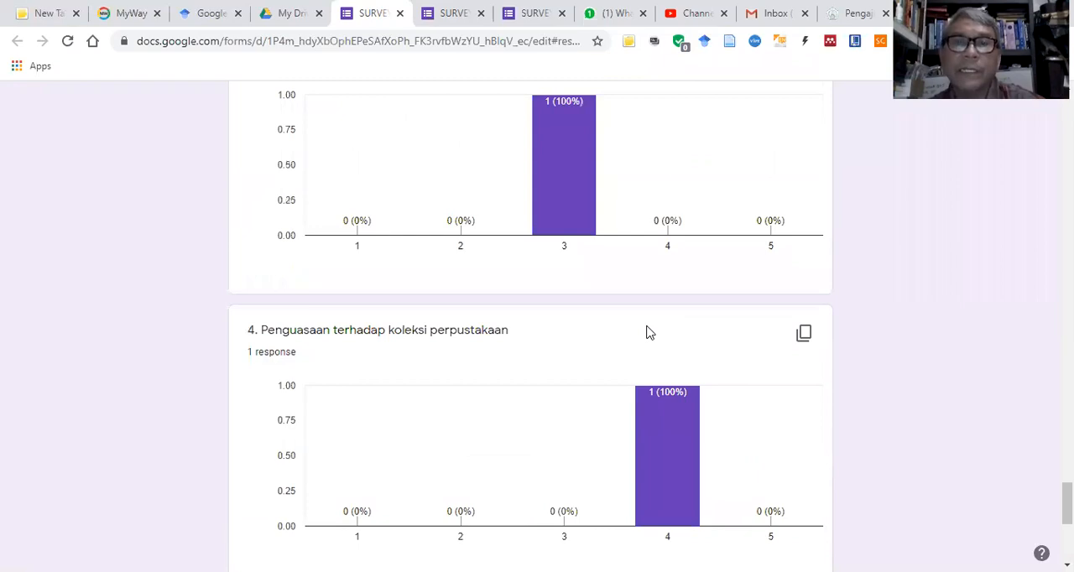
scroll(646, 333, "up", 8)
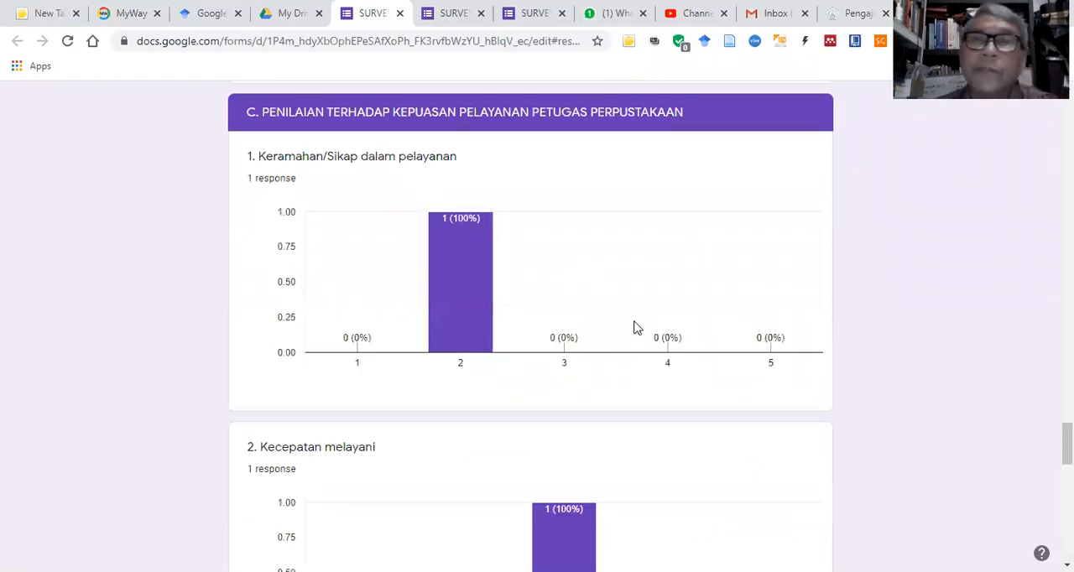
scroll(635, 324, "up", 20)
scroll(646, 335, "up", 20)
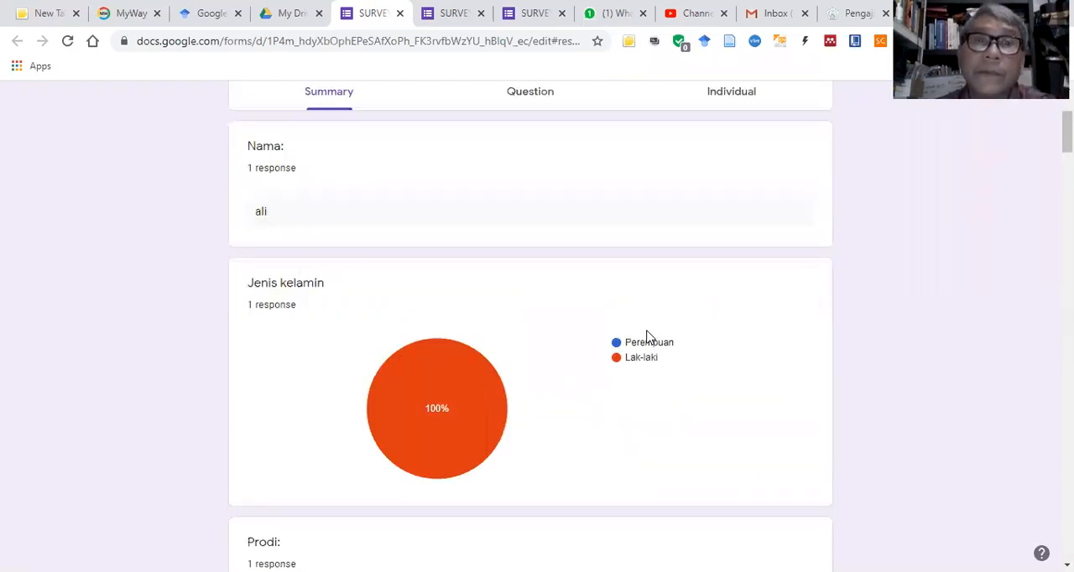
scroll(646, 336, "up", 3)
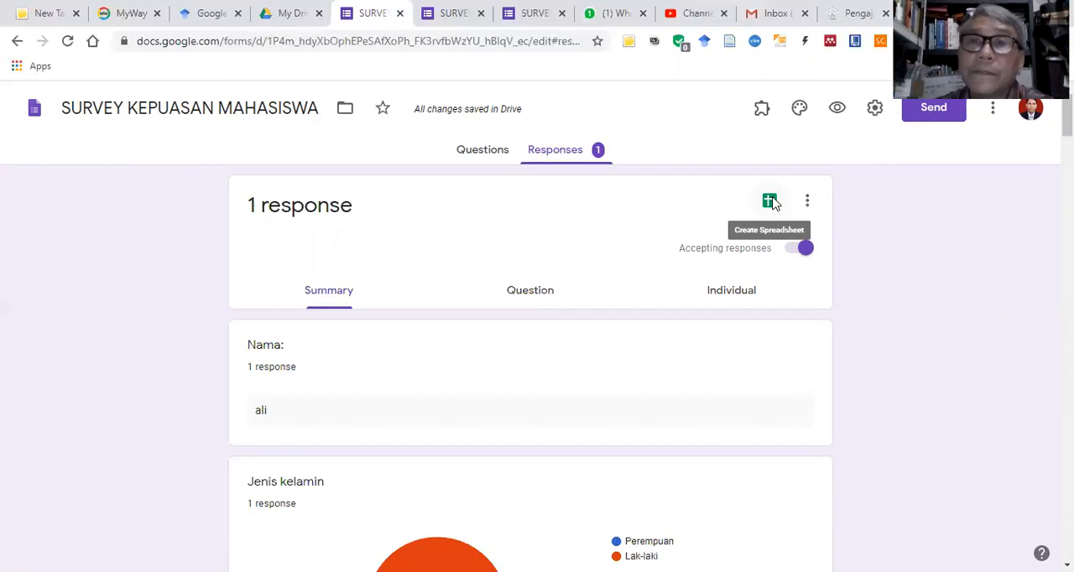
Step: Create a new spreadsheet for the form responses and show the file formats it can be downloaded in
left_click(770, 201)
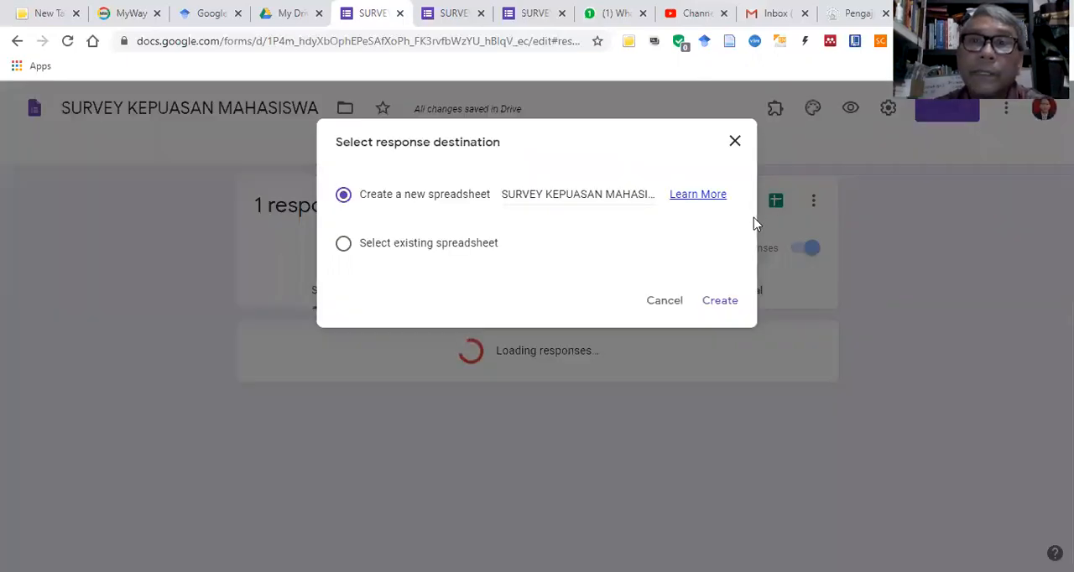
left_click(725, 305)
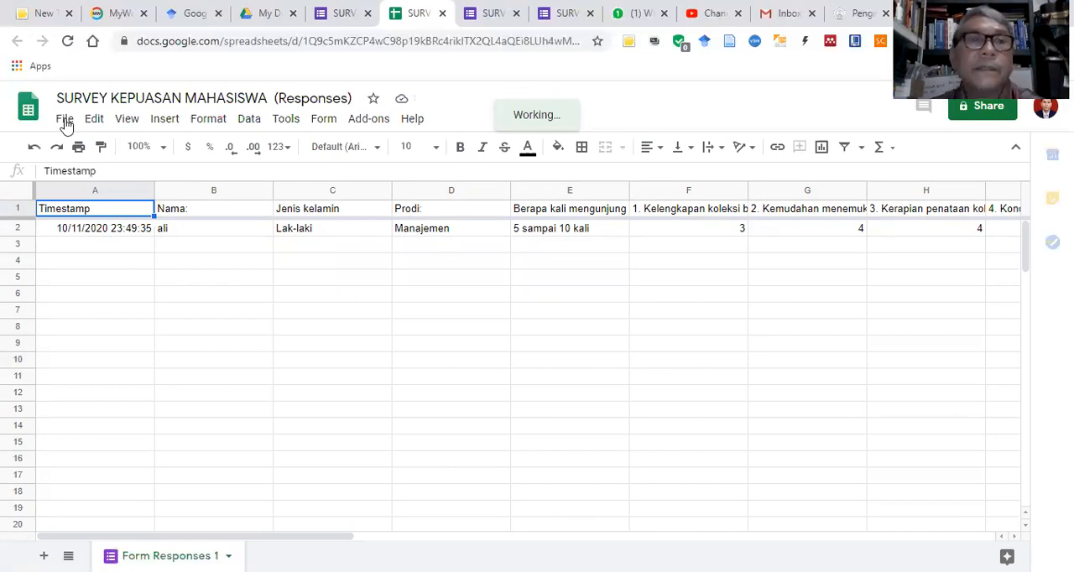
left_click(65, 122)
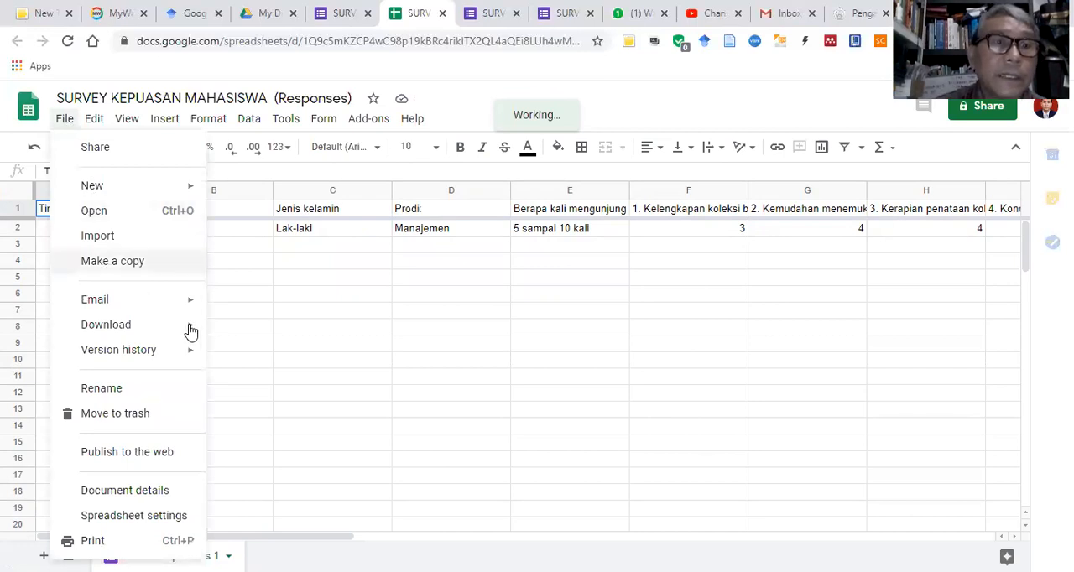
mouse_move(192, 332)
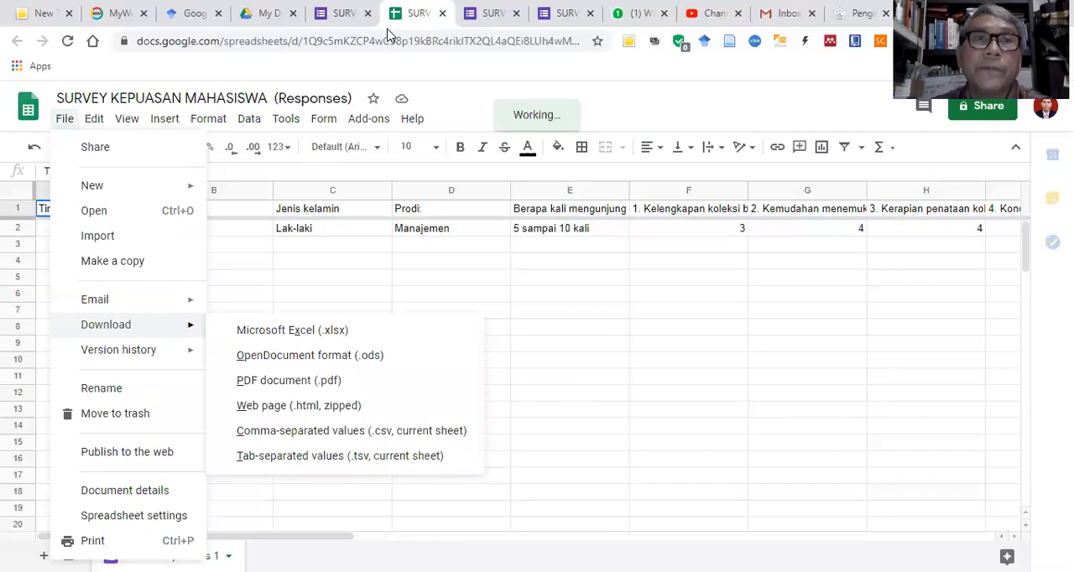
Step: Go back to the form's questions, copy its full-length sharing link from the send options and close them
key("ctrl+shift+Tab")
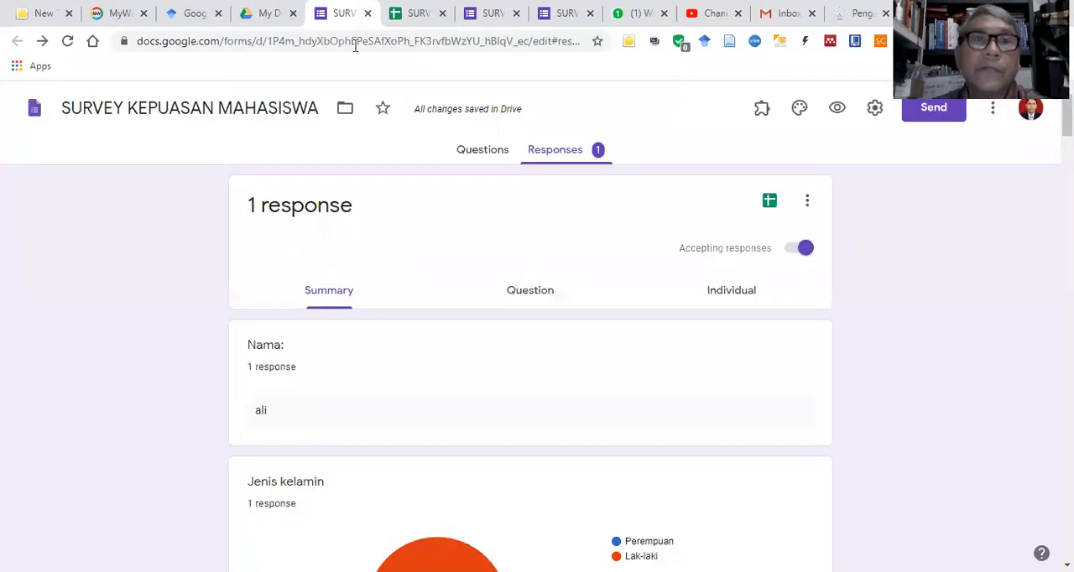
left_click(483, 153)
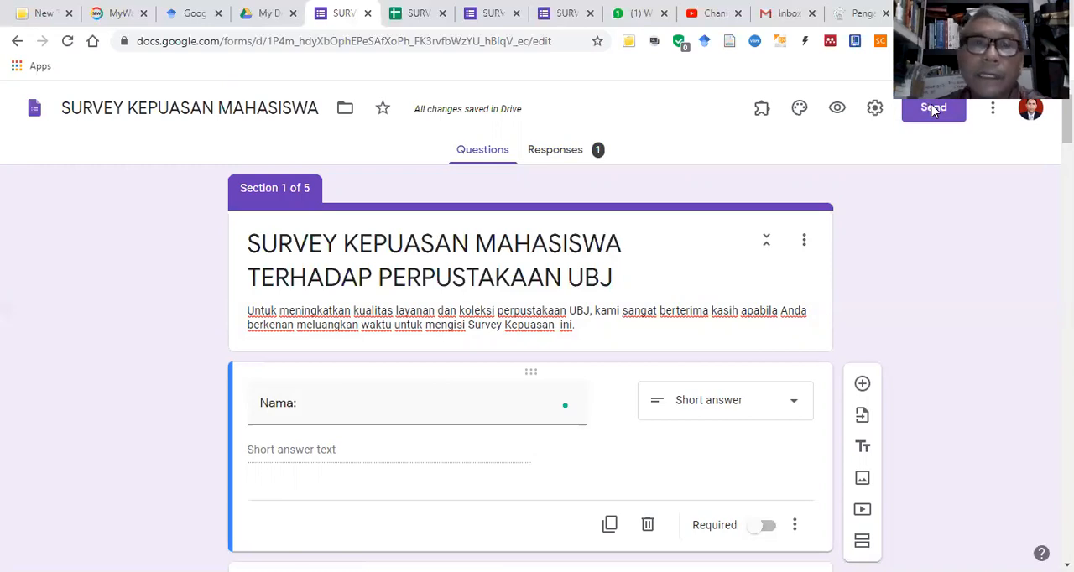
left_click(934, 107)
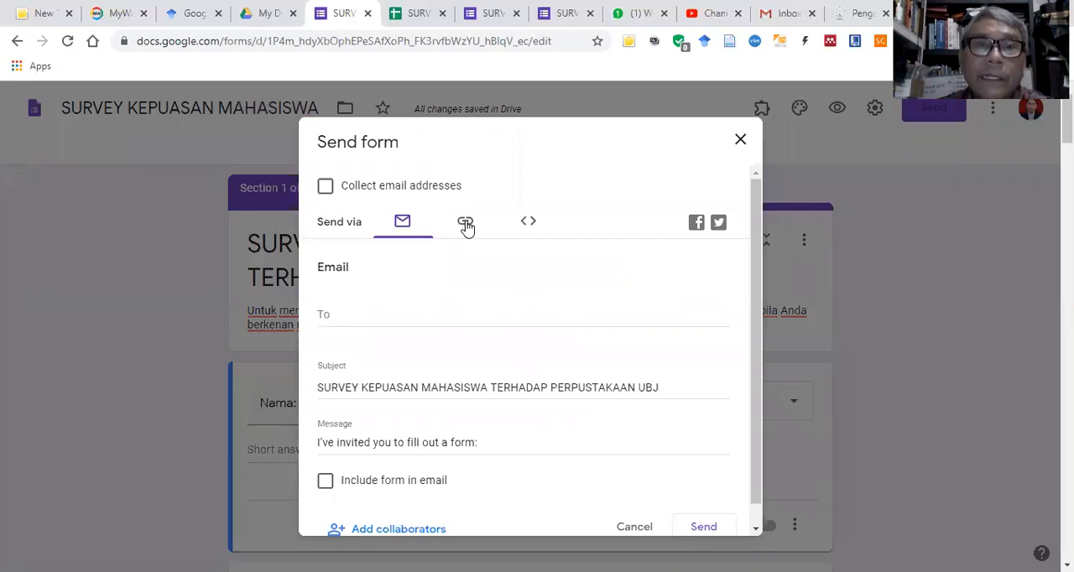
left_click(467, 224)
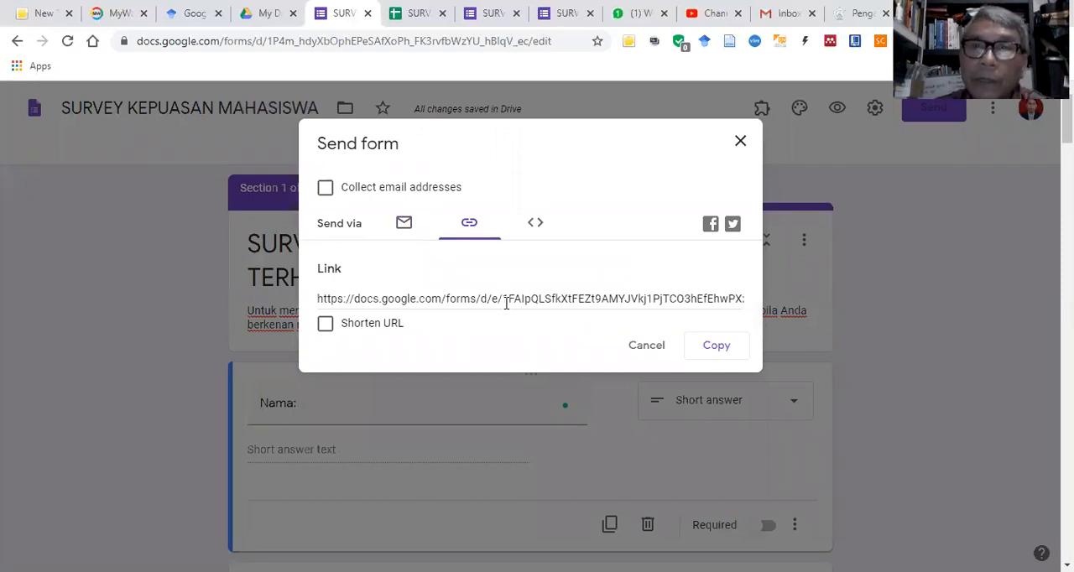
left_click(717, 346)
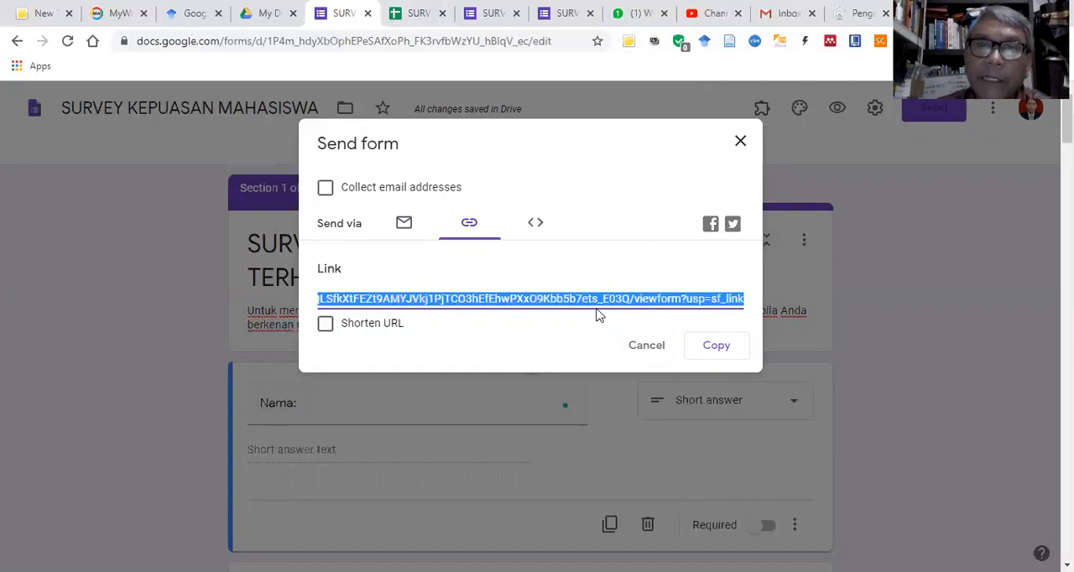
left_click(650, 347)
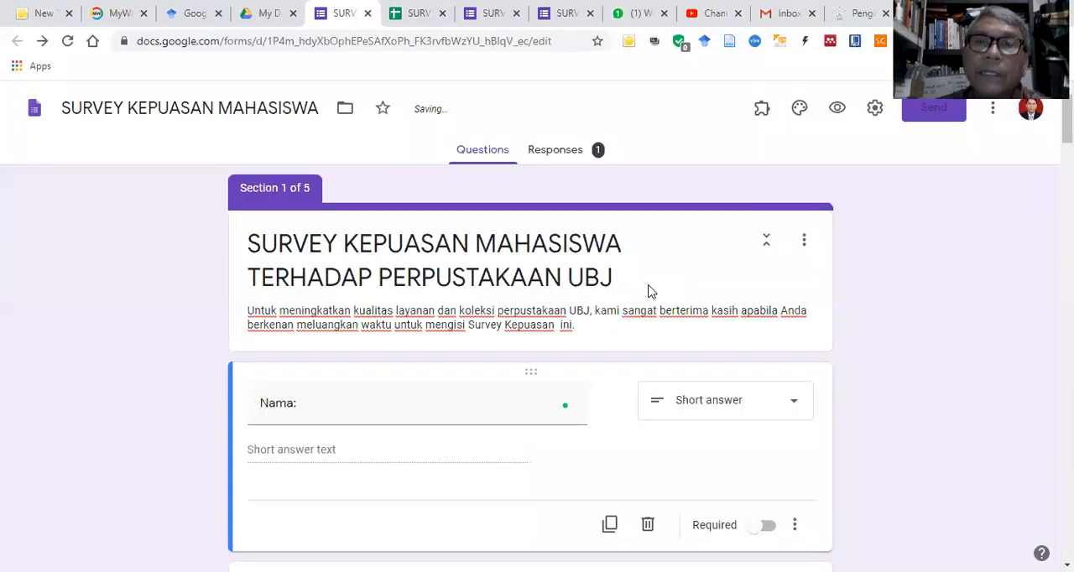